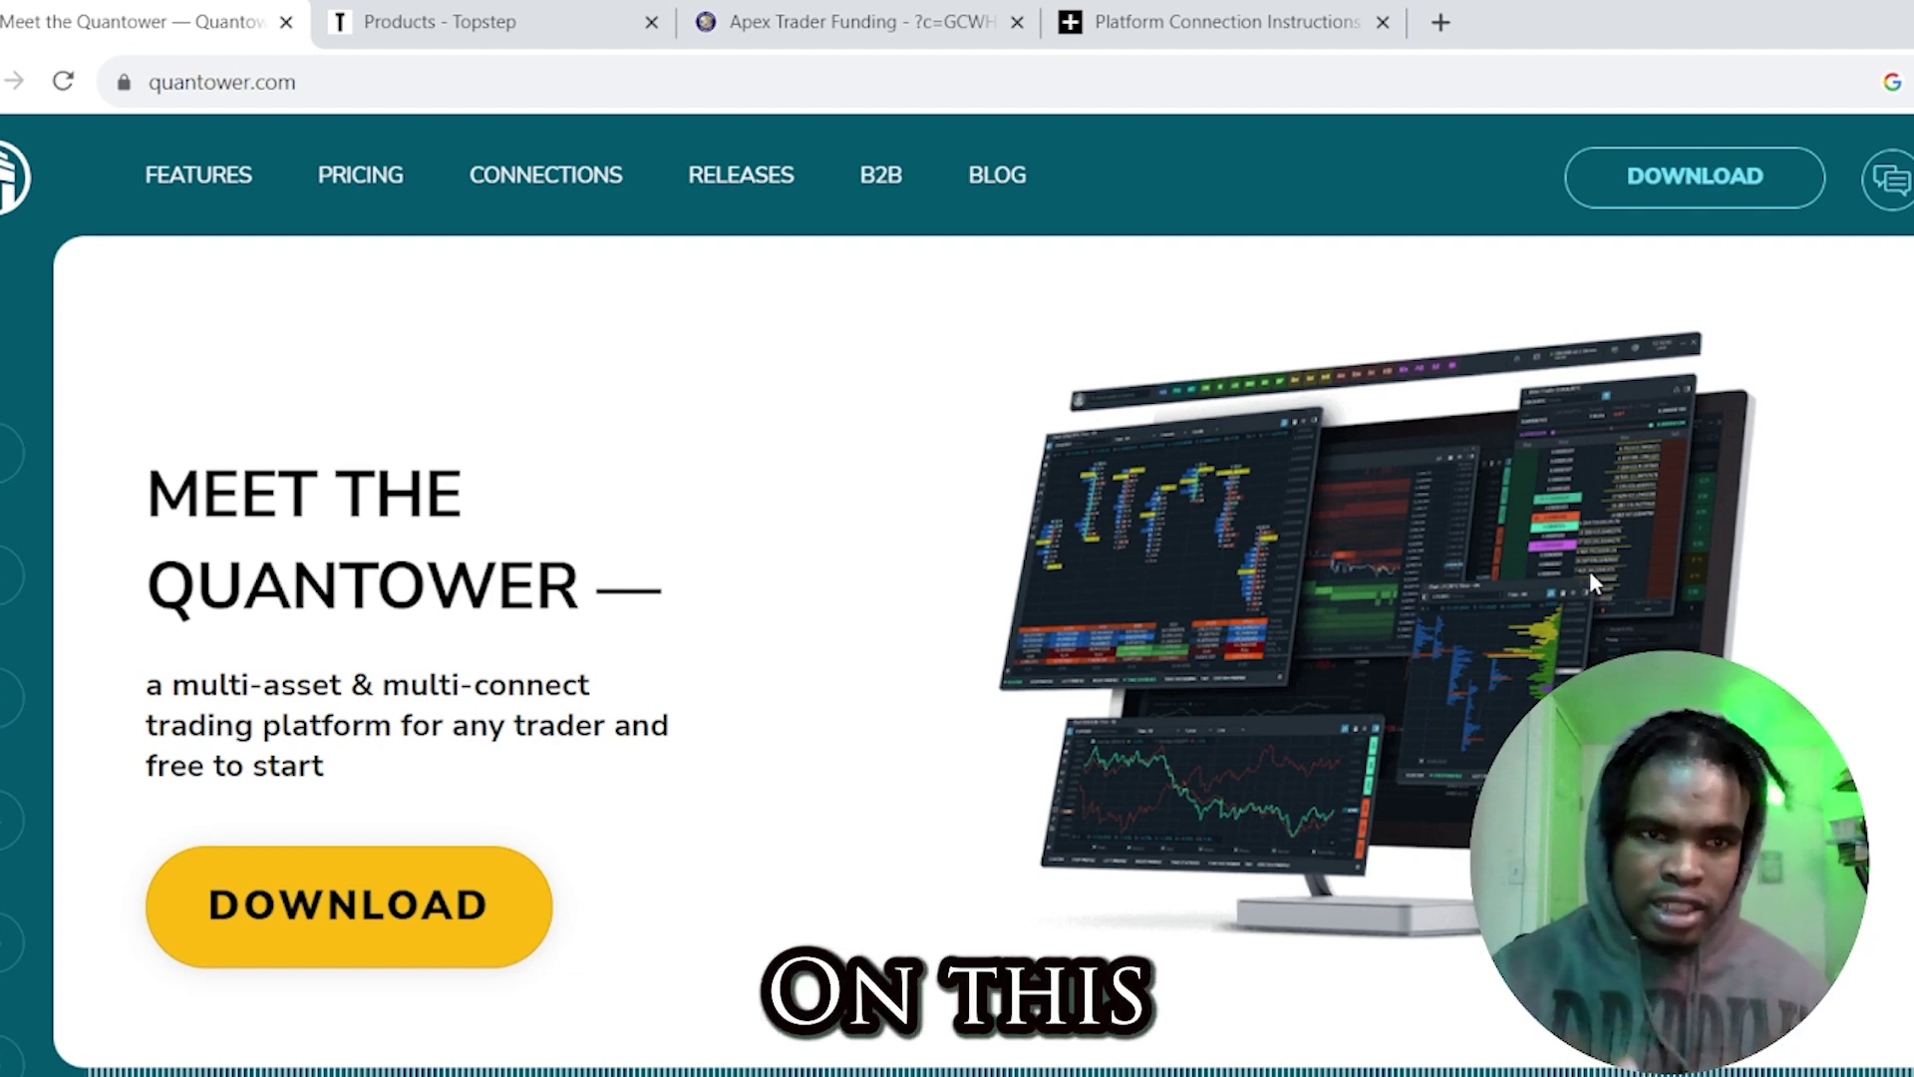
# View Quantower's pricing page and compare it with the futures account sizes on the Topstep products page
pyautogui.click(360, 174)
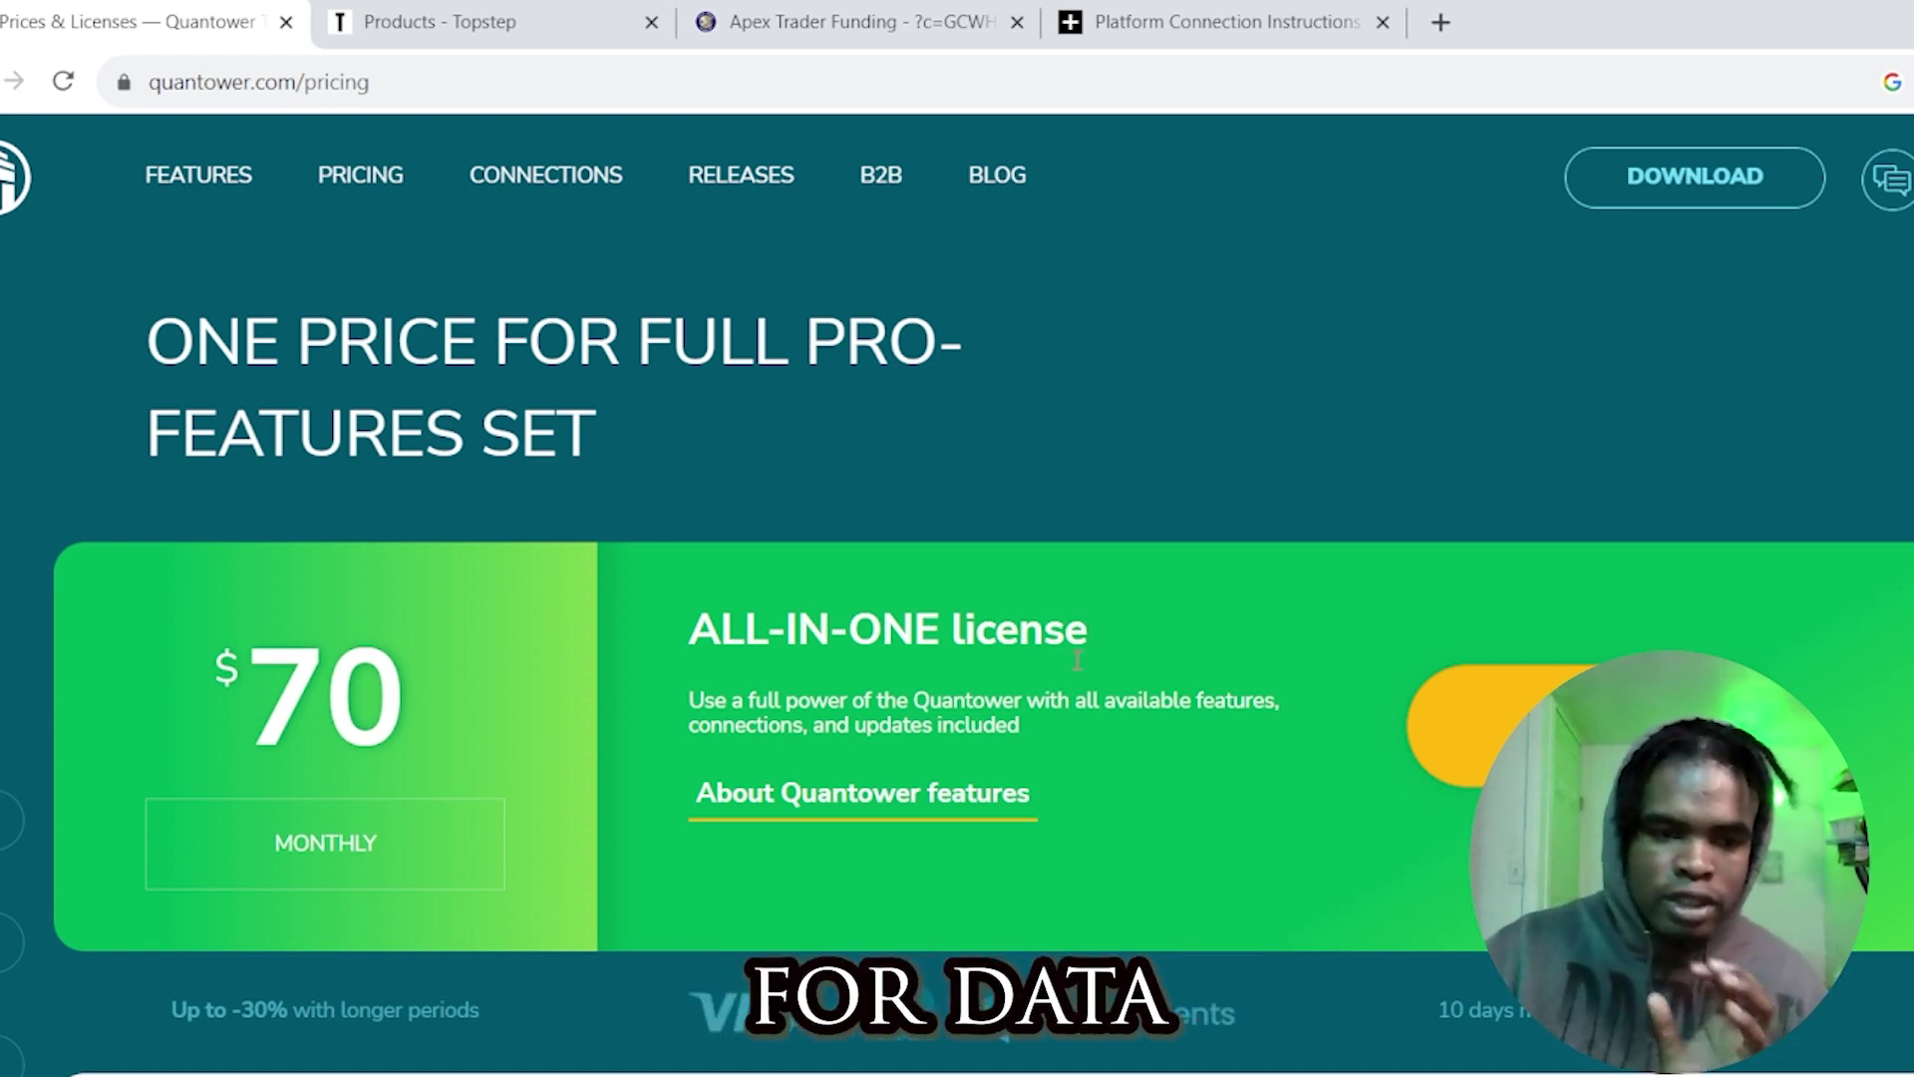
pyautogui.hotkey('ctrl', 'Tab')
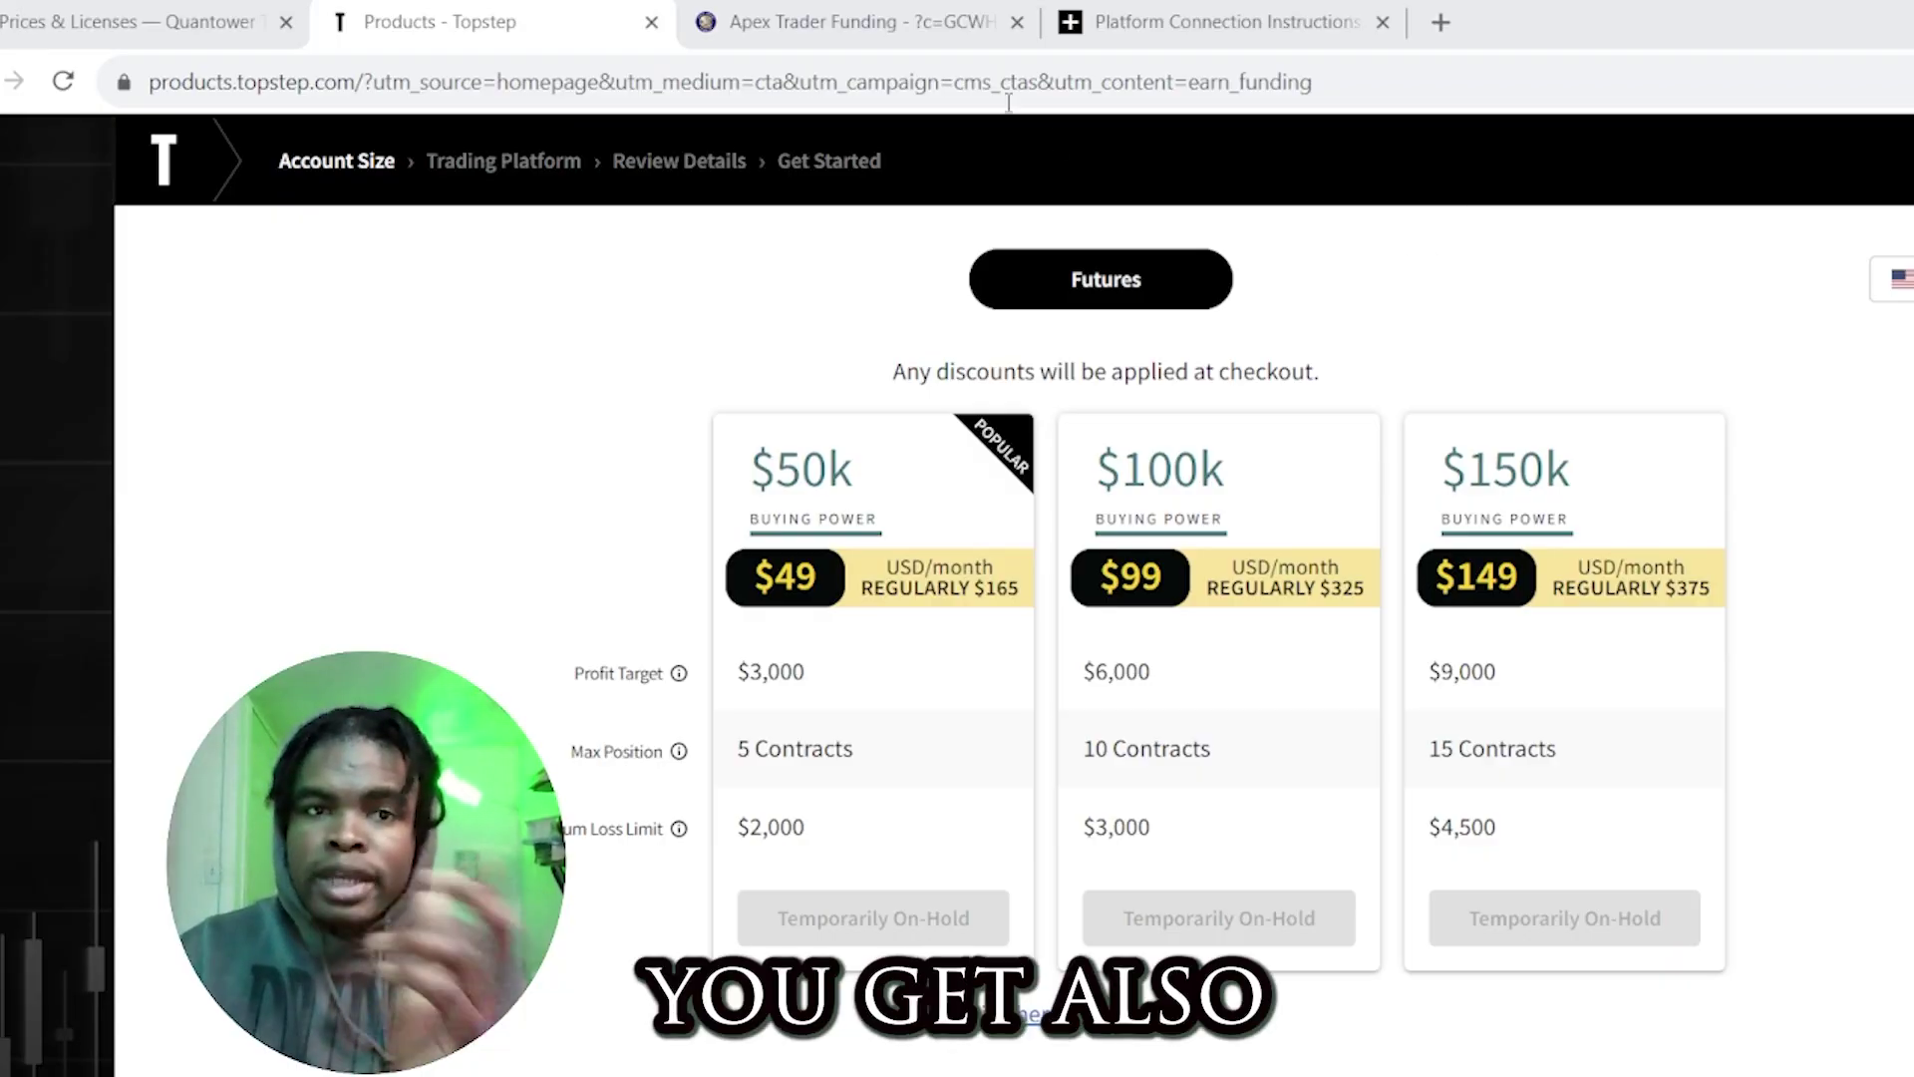
# Examine the funding program benefits and the 25K to 250K account plans on the Apex Trader Funding site
pyautogui.hotkey('ctrl', 'Tab')
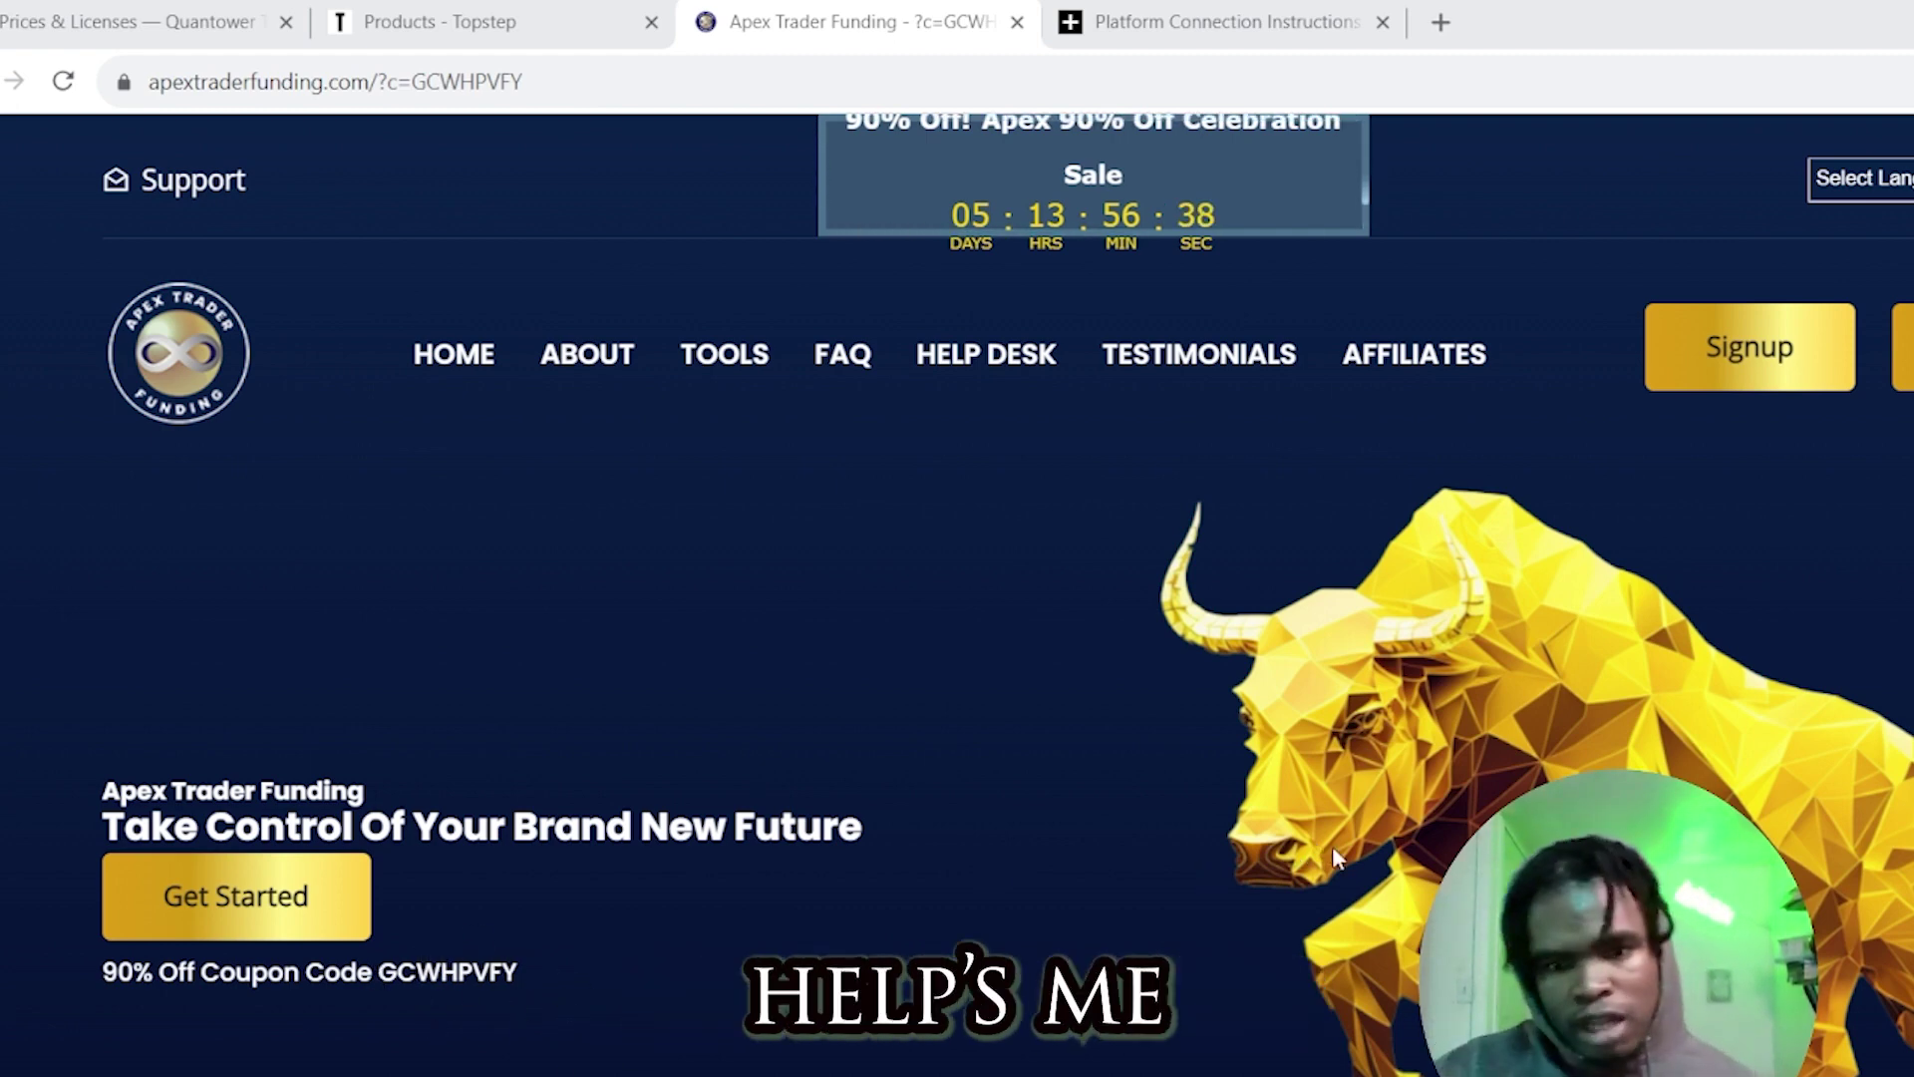
pyautogui.scroll(-1, 1355, 818)
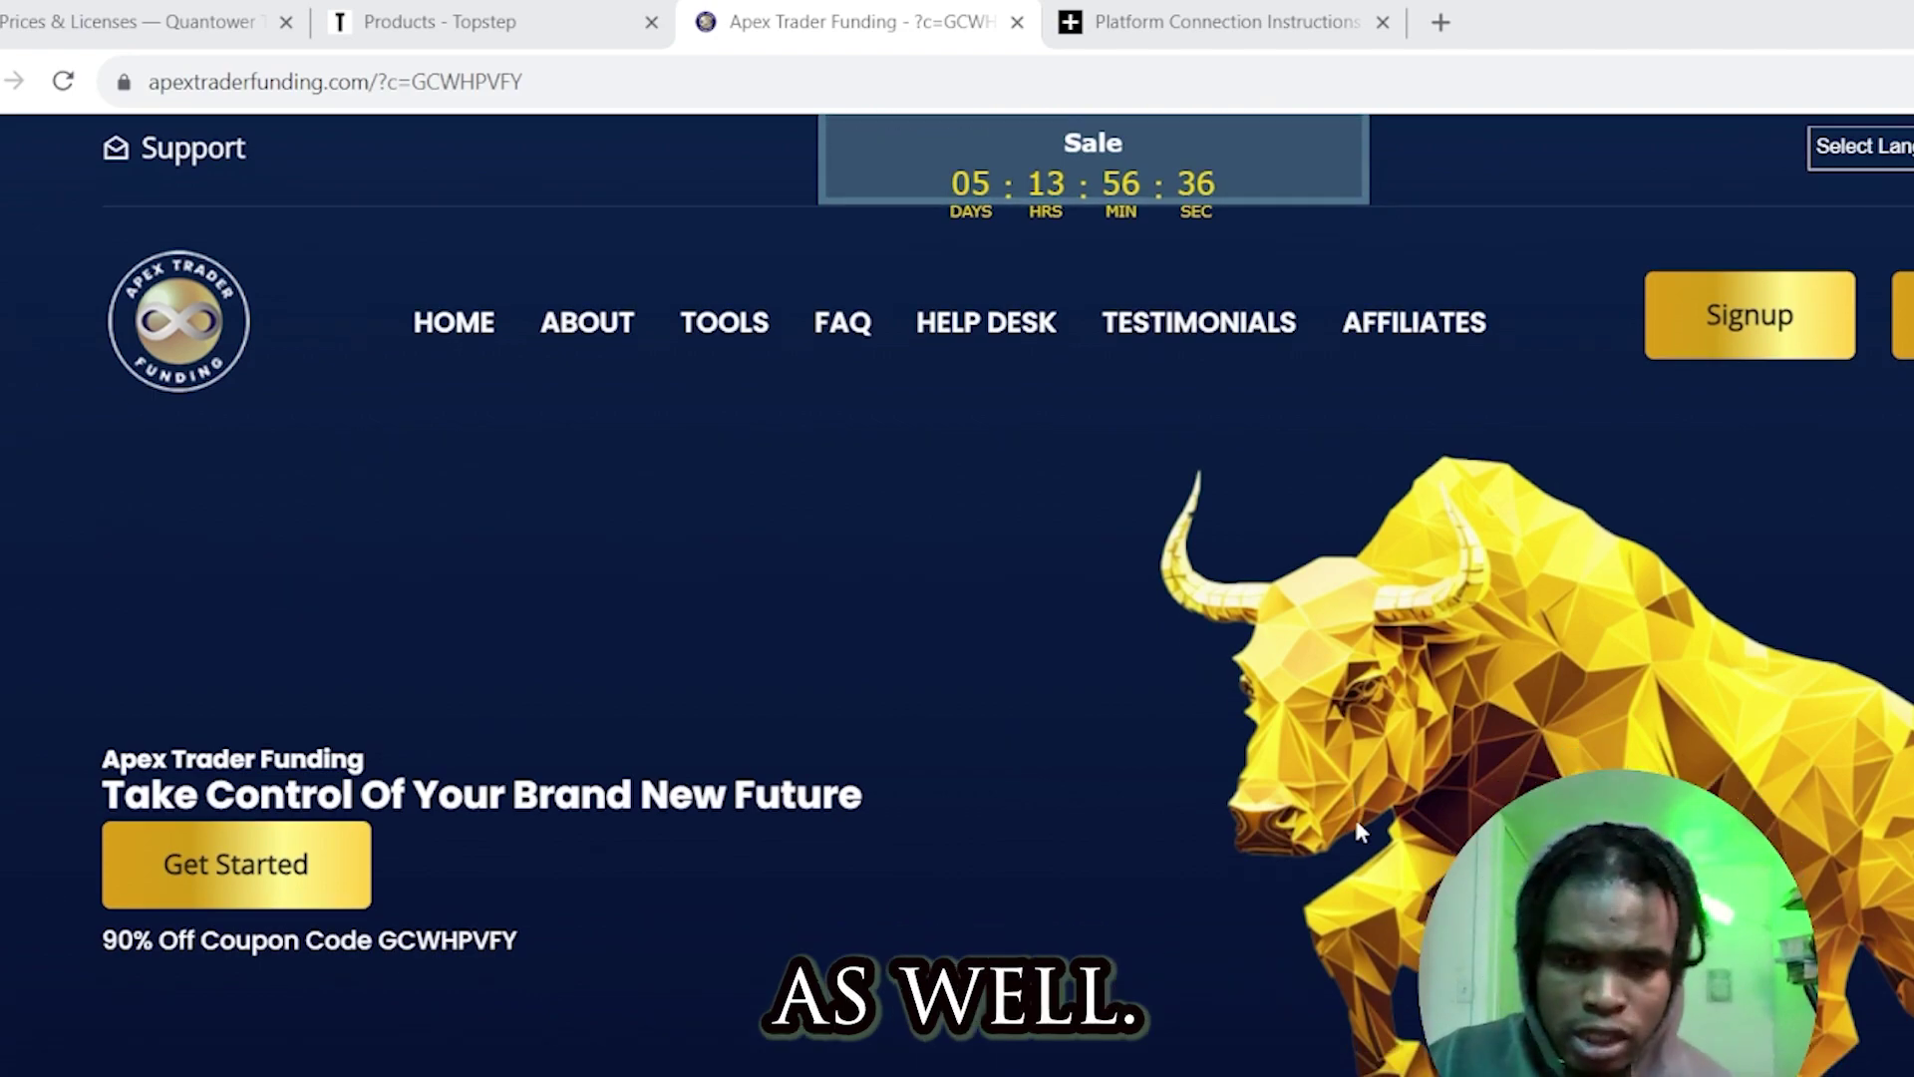
pyautogui.scroll(-20, 1355, 817)
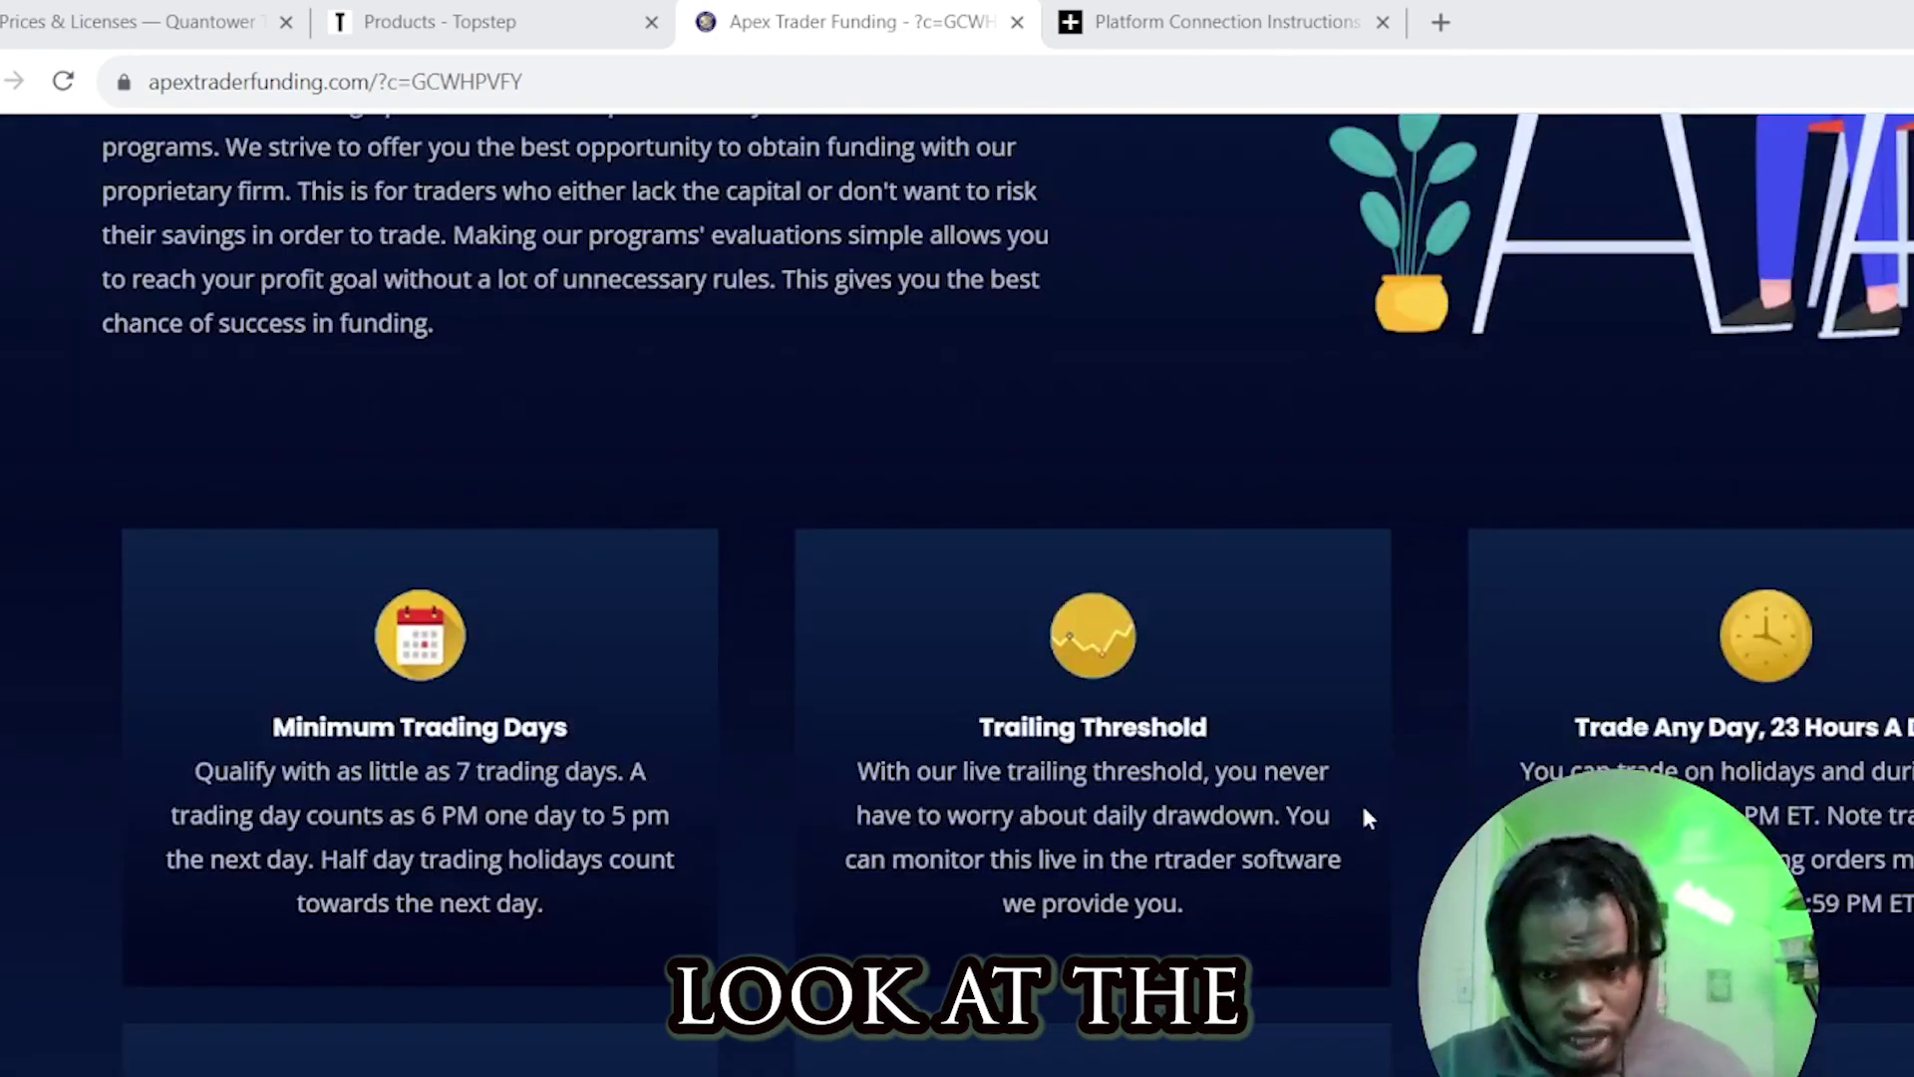
pyautogui.scroll(-10, 1365, 817)
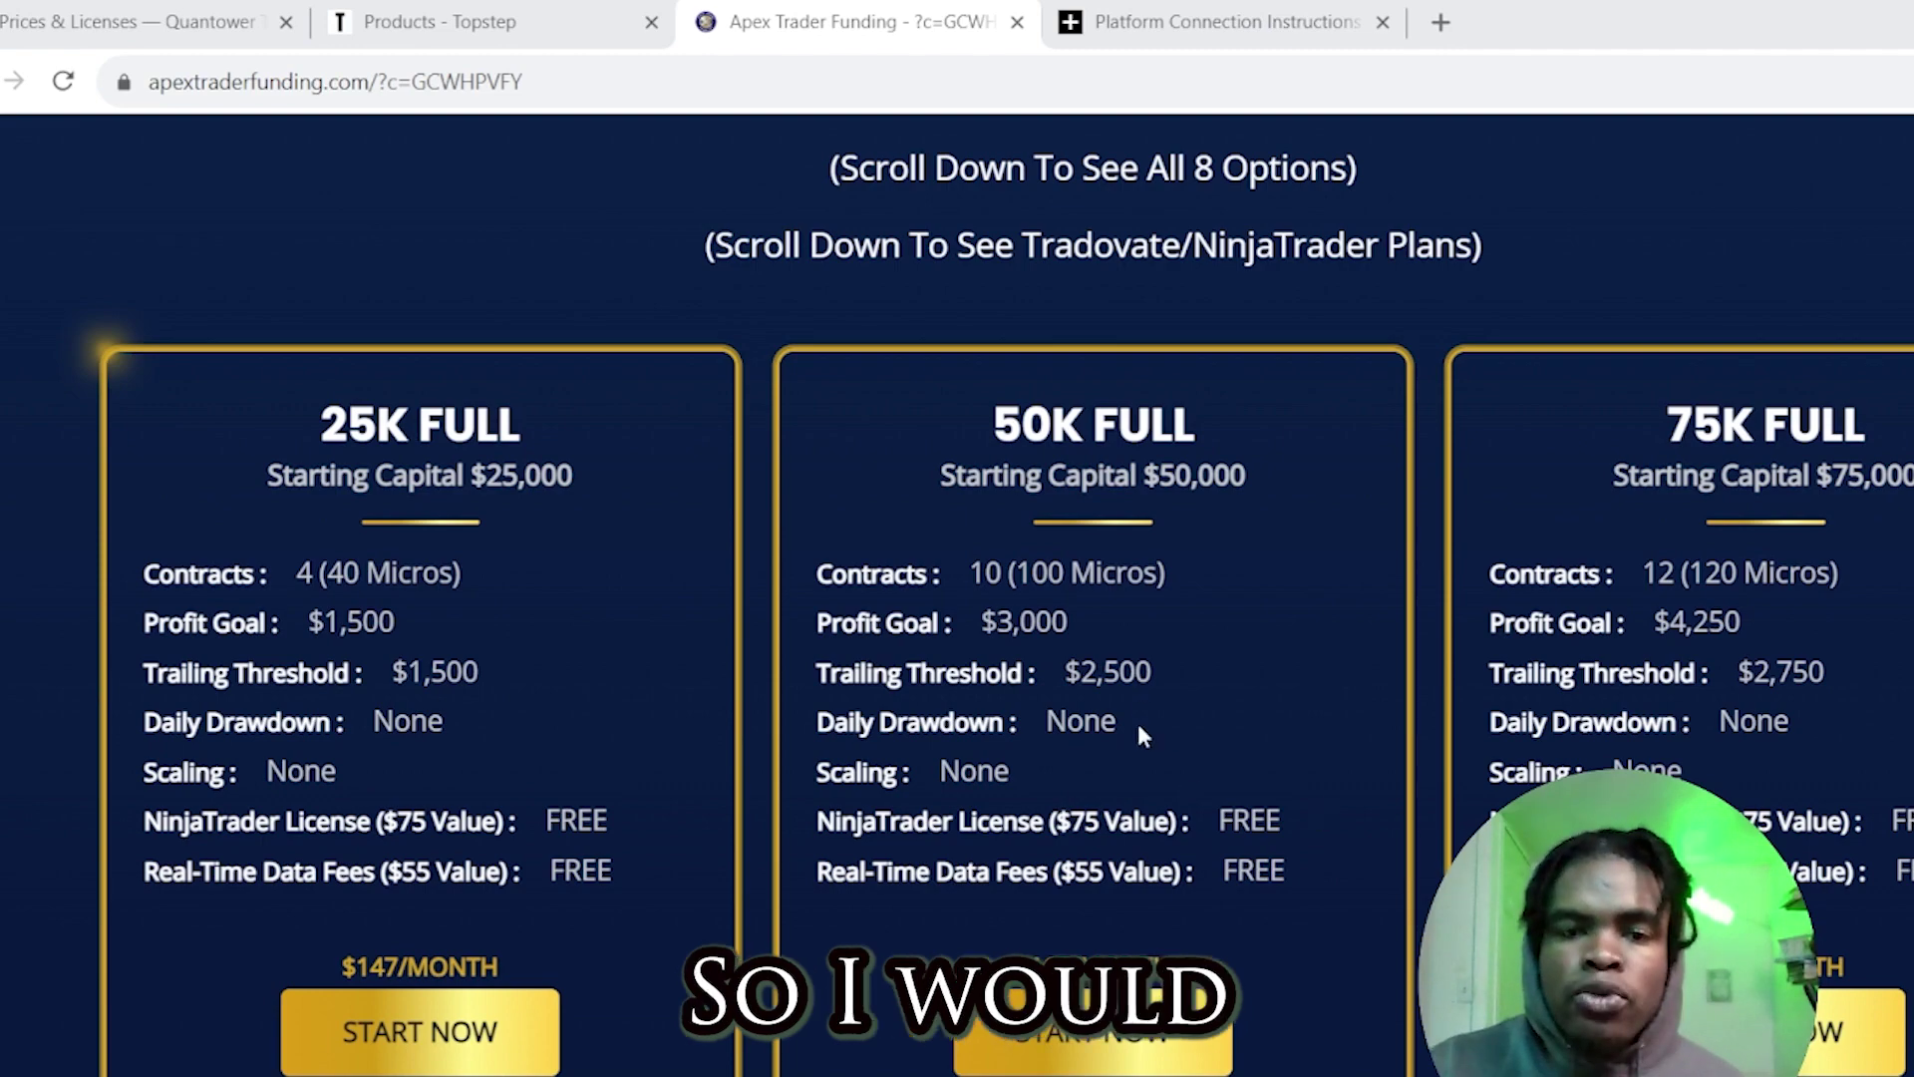
pyautogui.scroll(-8, 1182, 650)
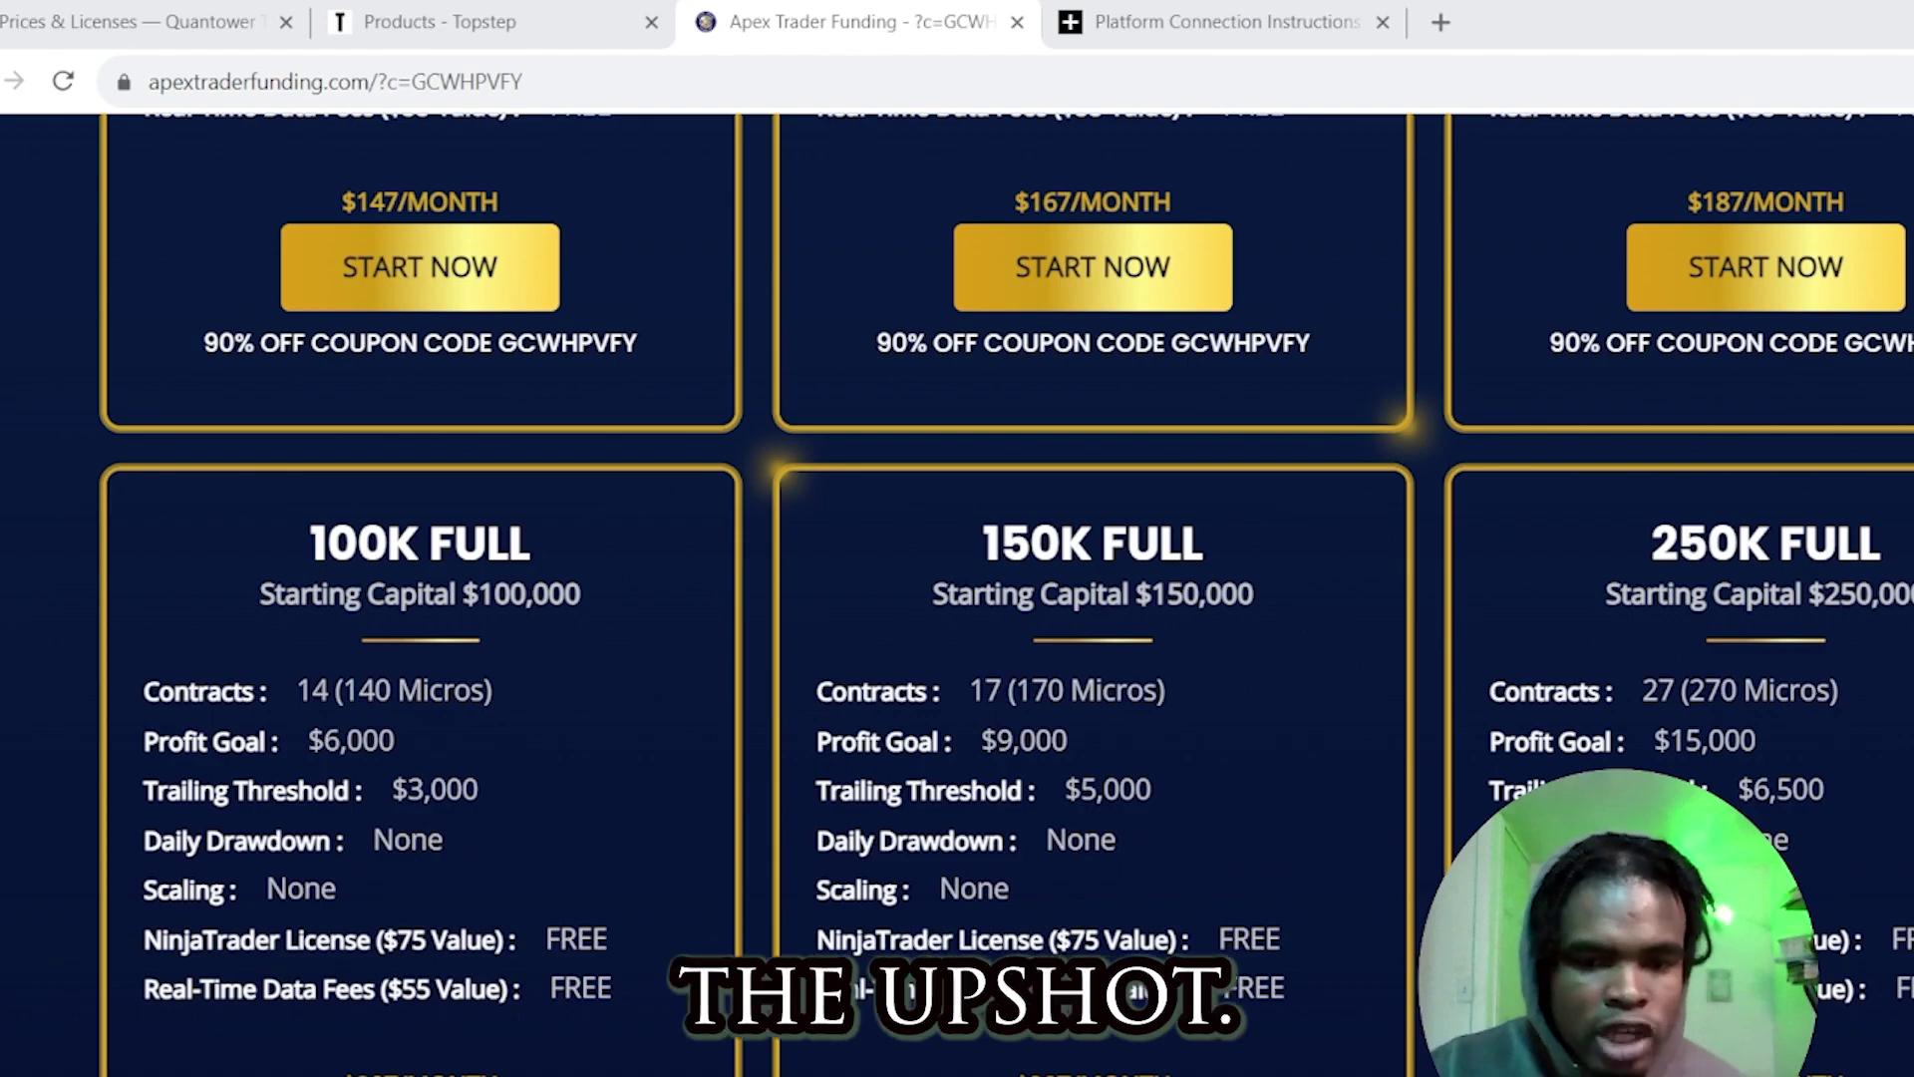
pyautogui.scroll(8, 1265, 877)
pyautogui.scroll(20, 1274, 874)
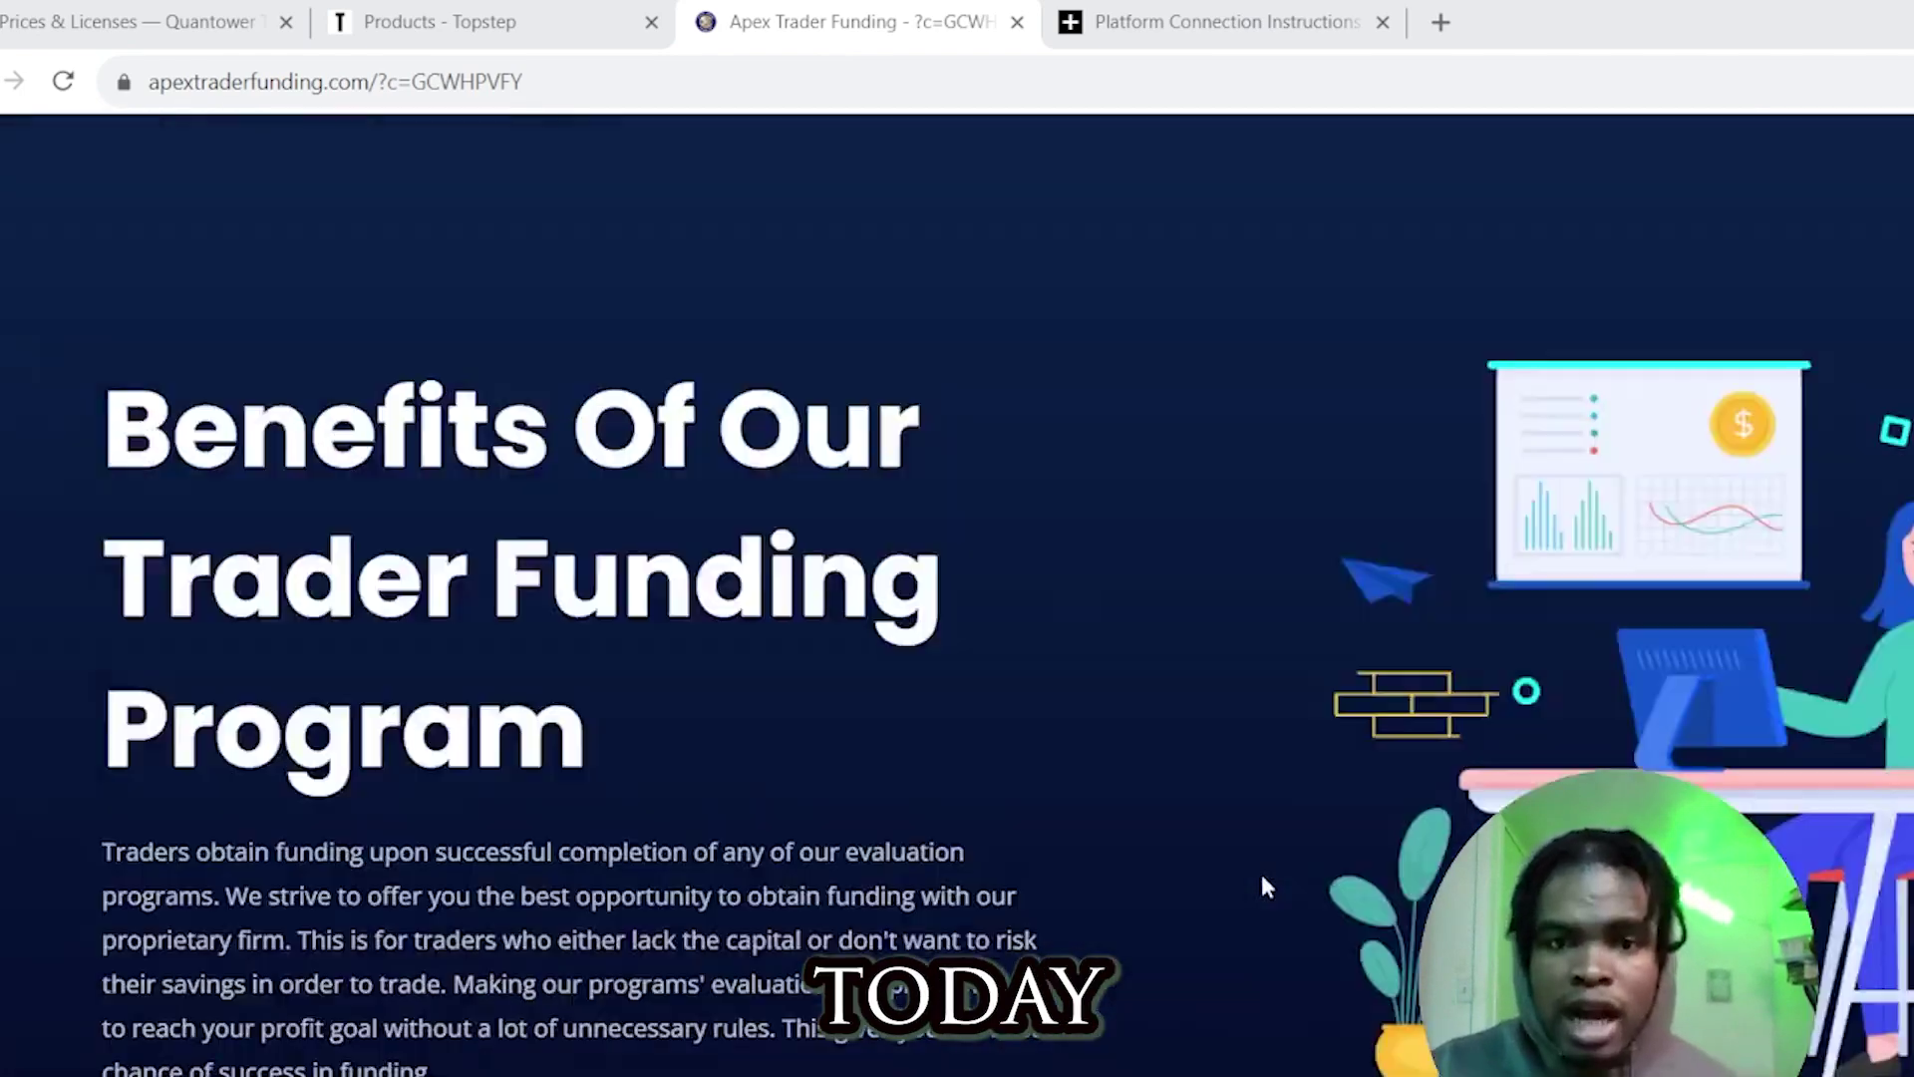
pyautogui.scroll(3, 1268, 879)
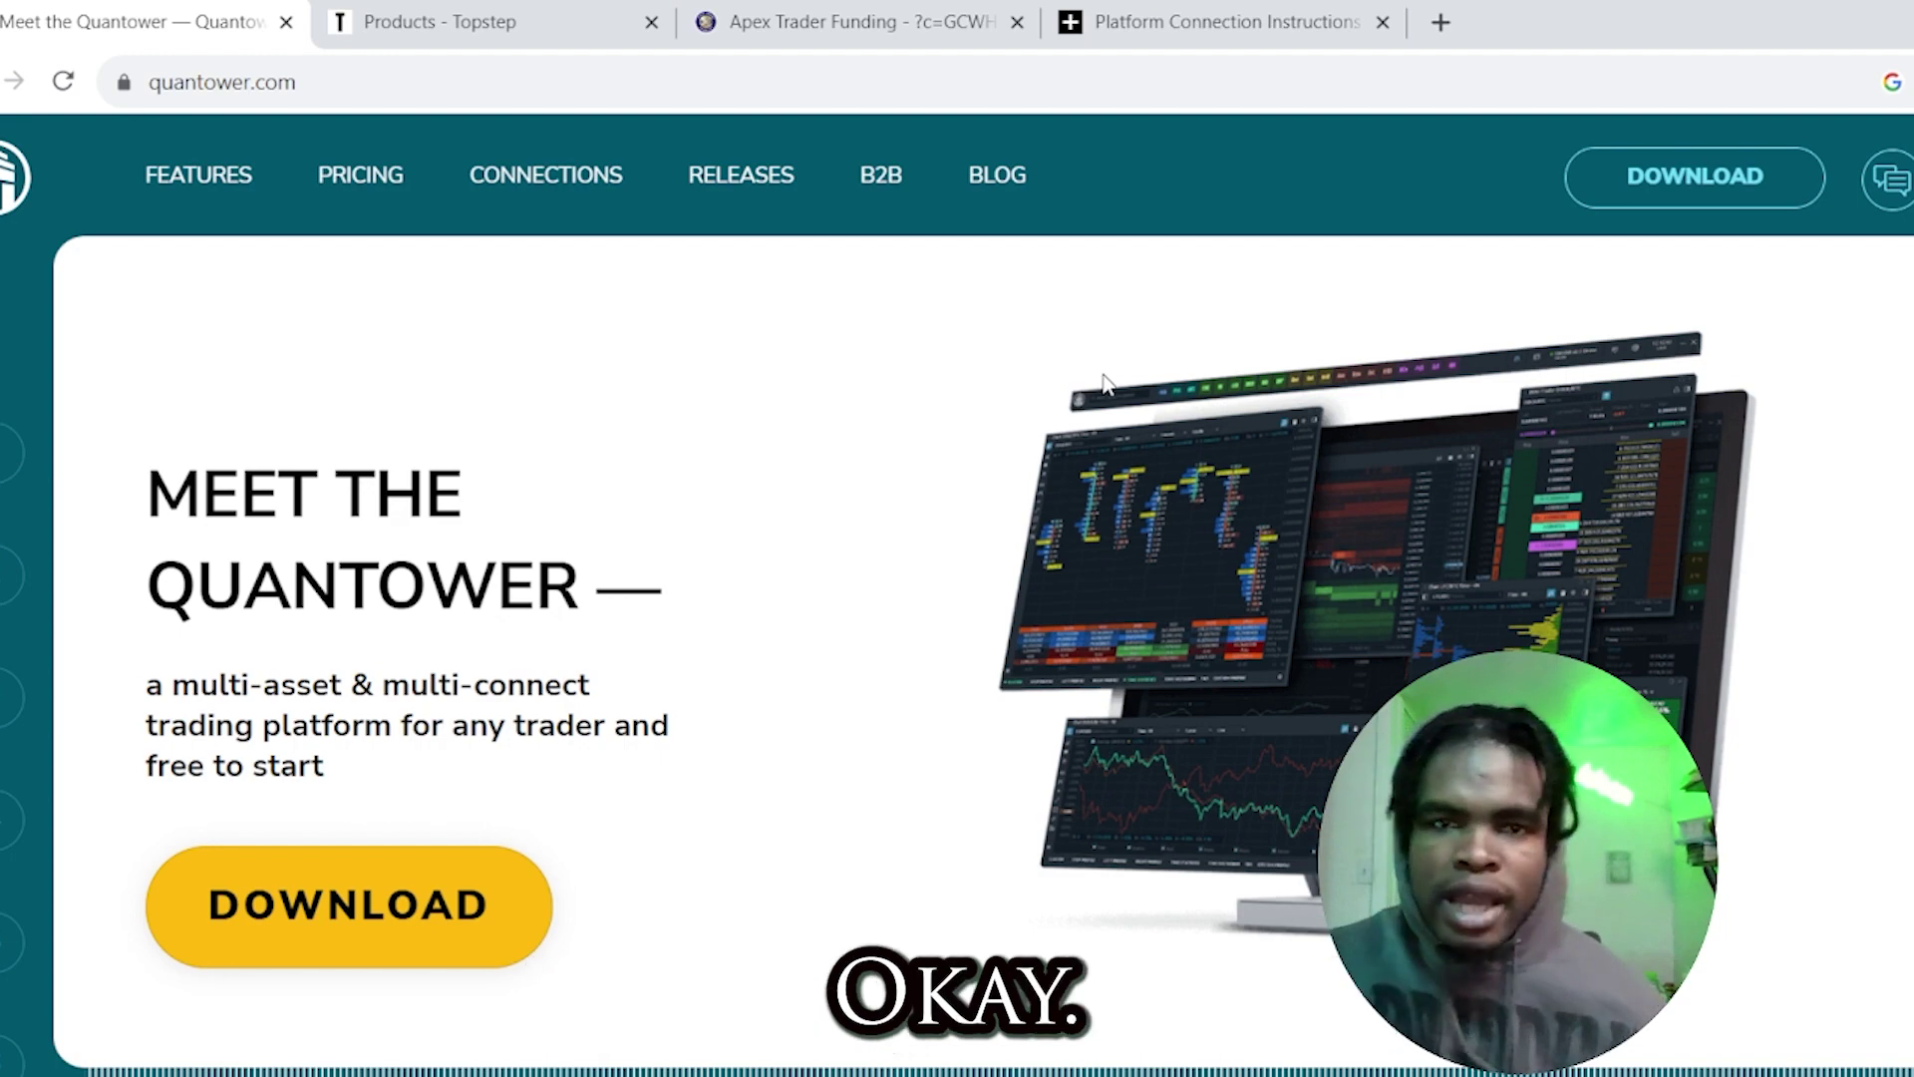
# Open the R|Trader article in Topstep's platform connection instructions and read its download and login steps
pyautogui.click(1232, 22)
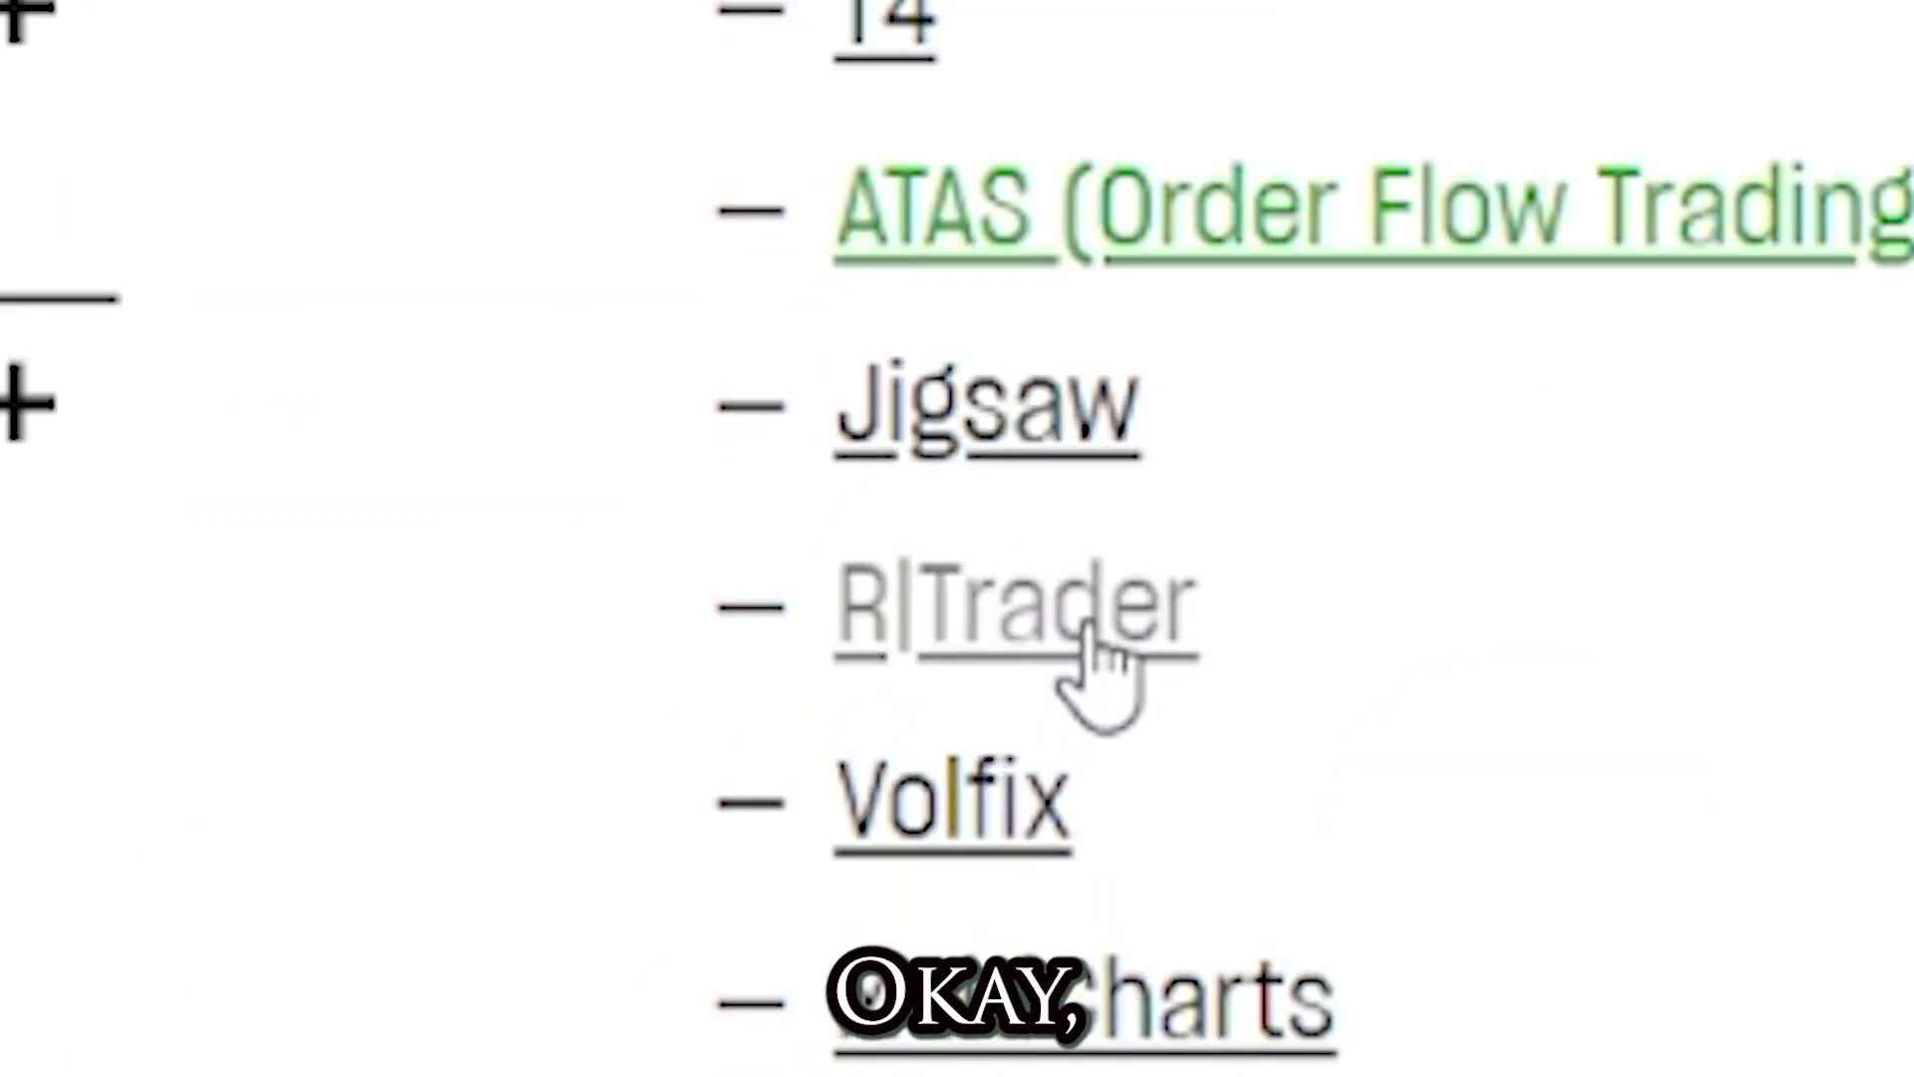
pyautogui.click(1089, 638)
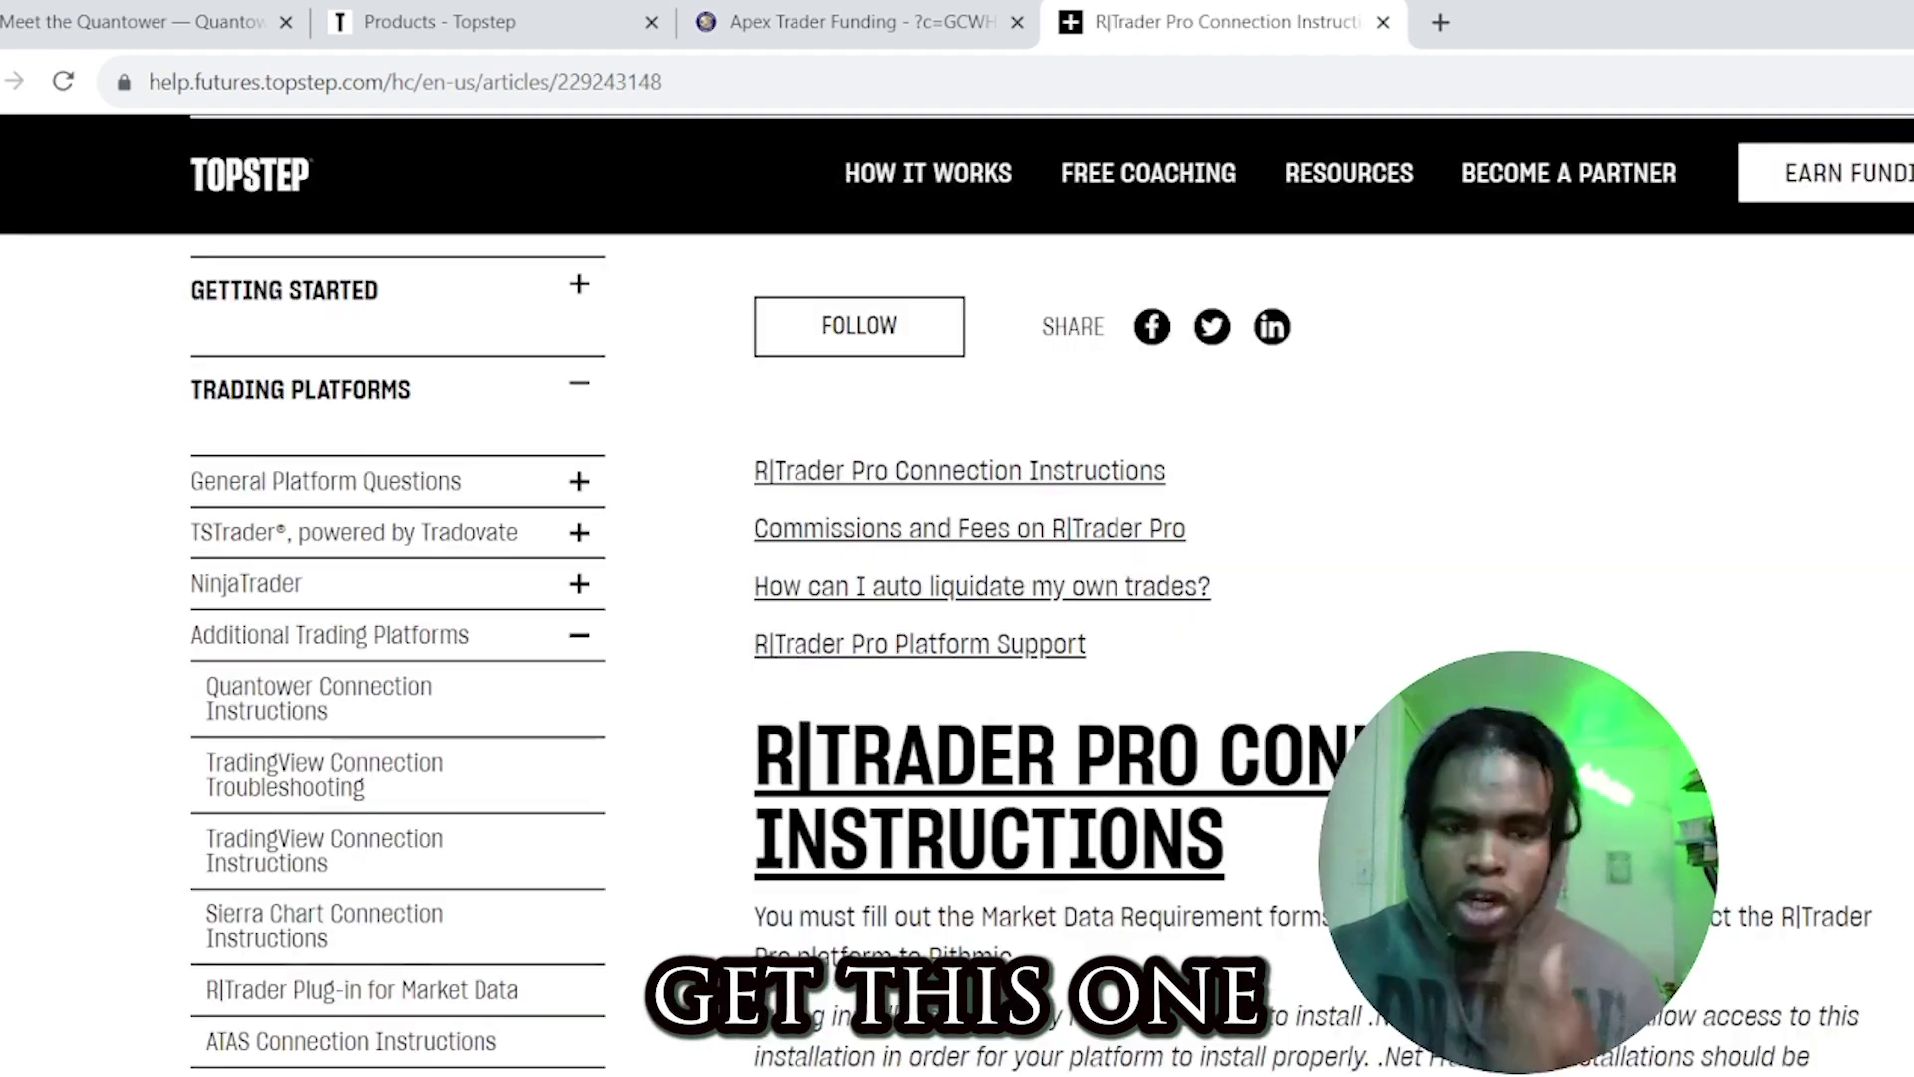
pyautogui.scroll(-8, 1755, 696)
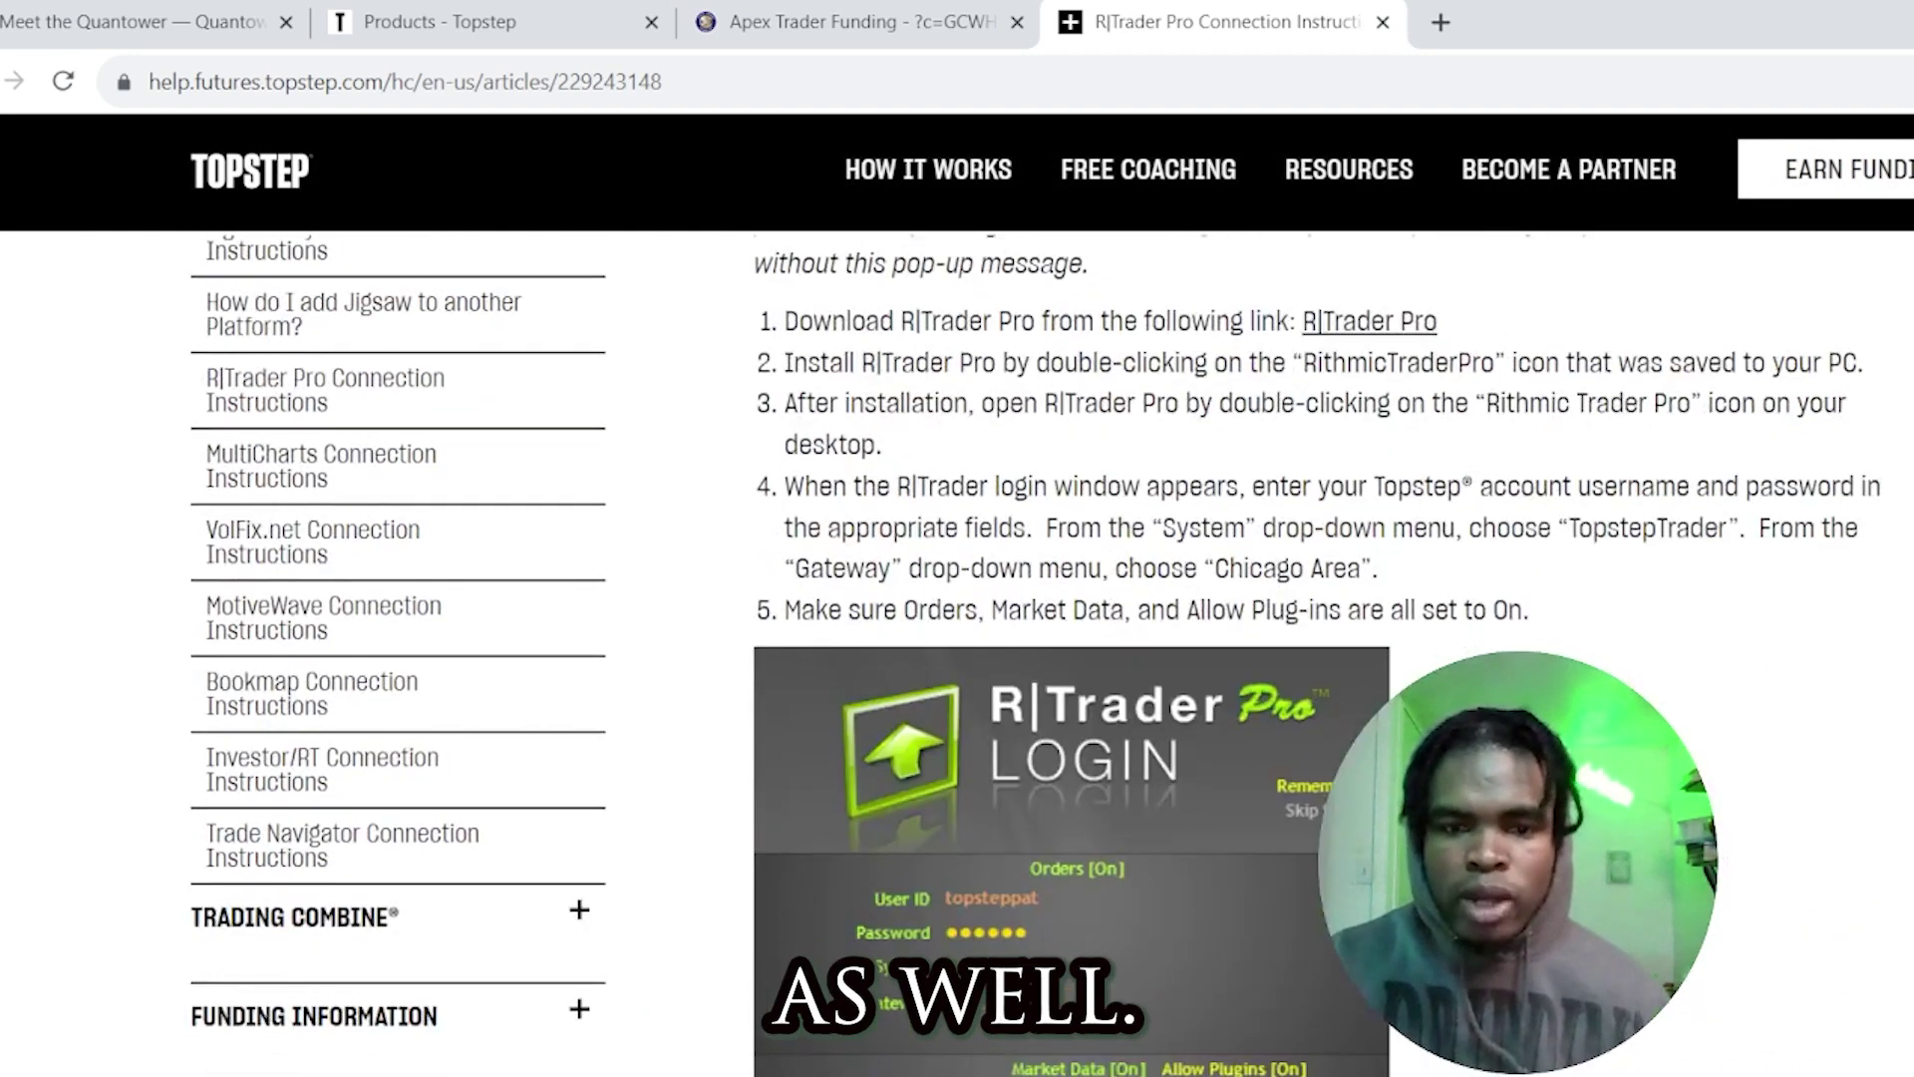
pyautogui.scroll(-3, 1756, 696)
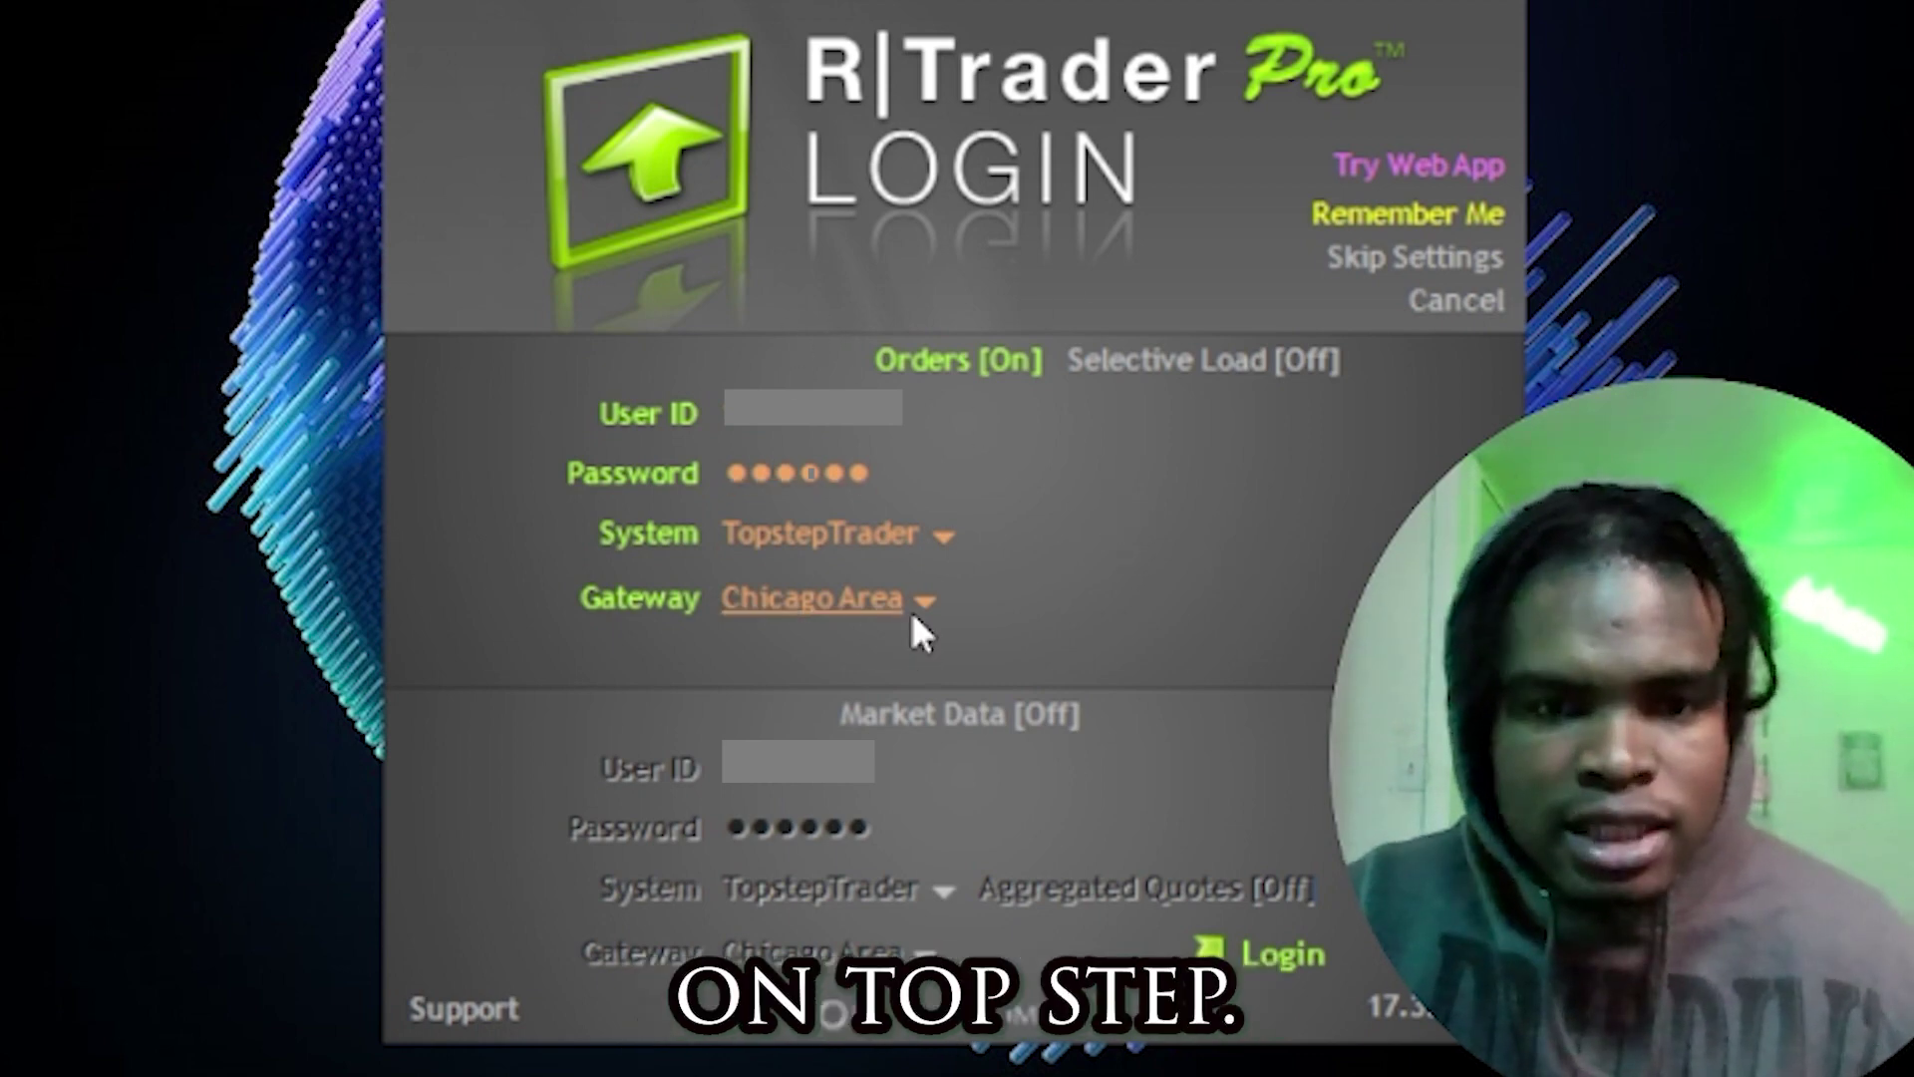
# Review the available systems in the R|Trader Pro login, log in with TopstepTrader and open the Trader Dashboard
pyautogui.click(931, 541)
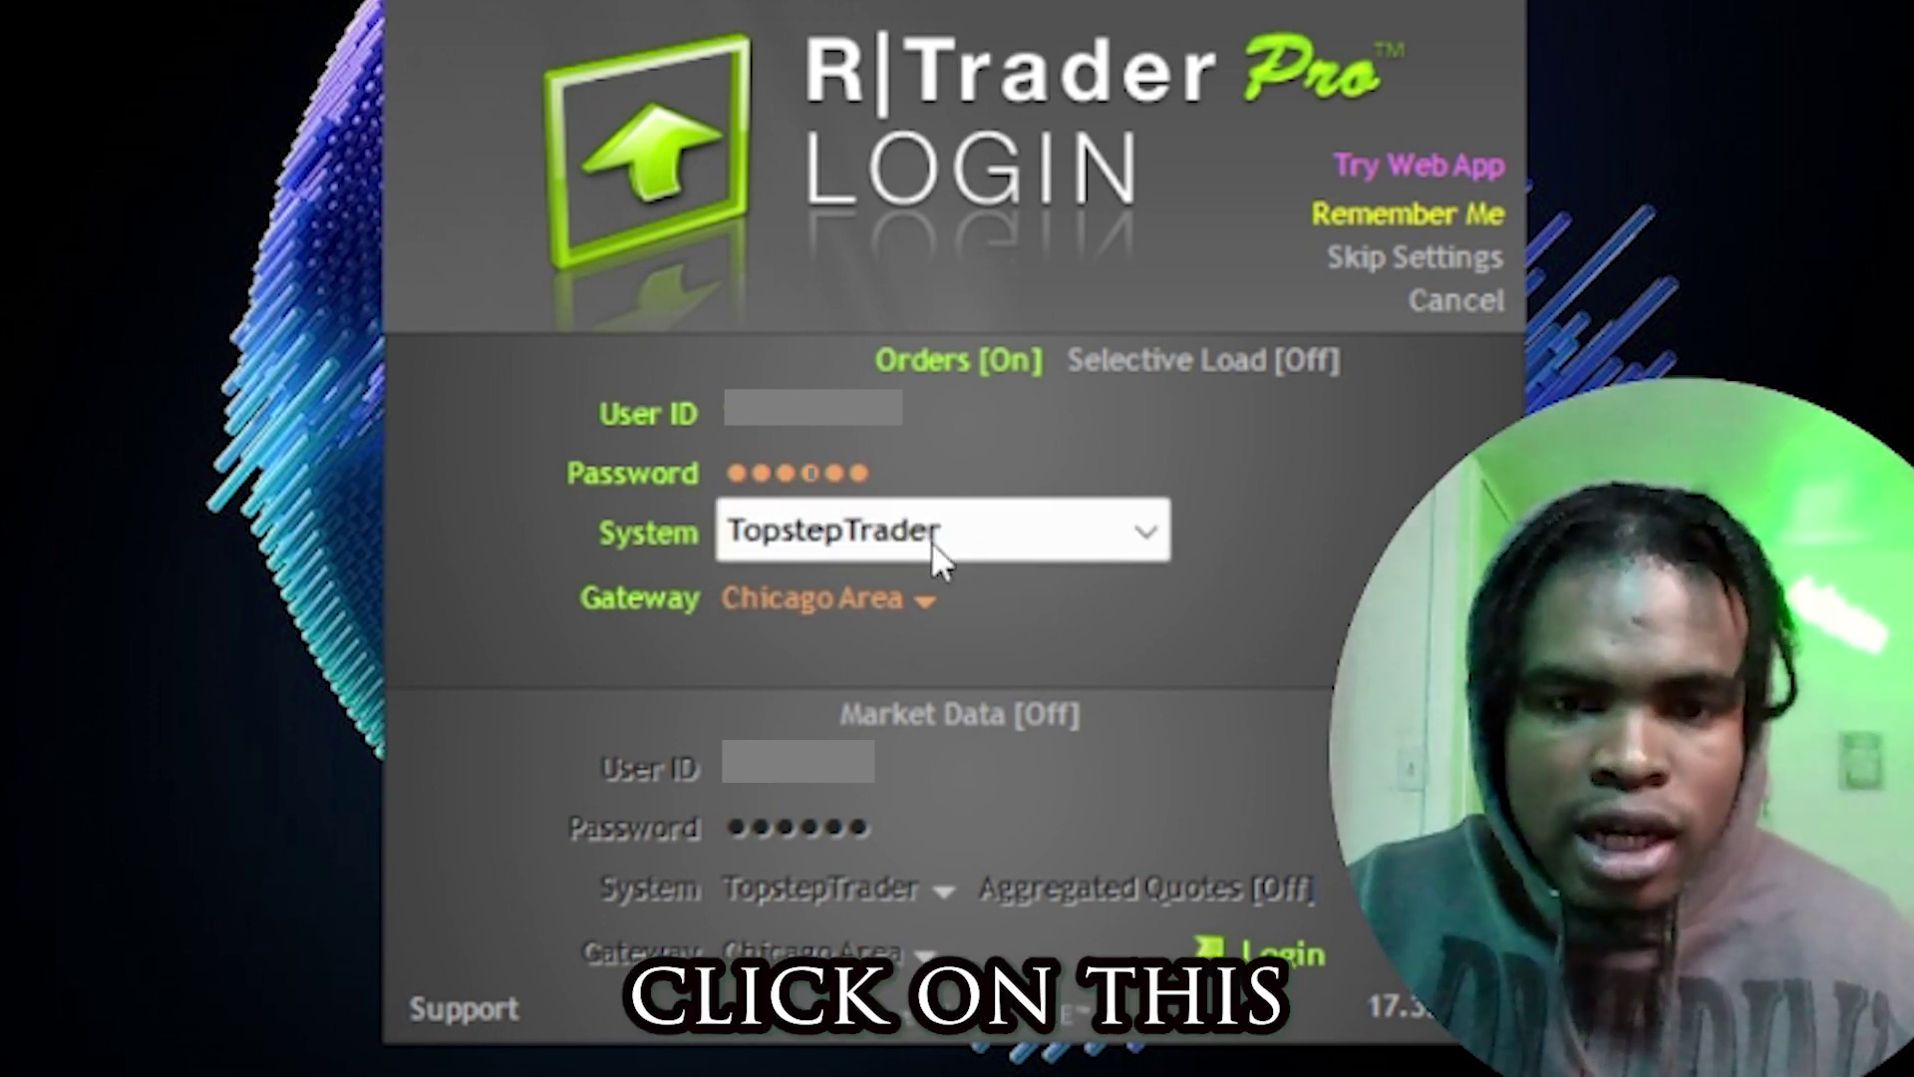
pyautogui.click(1146, 535)
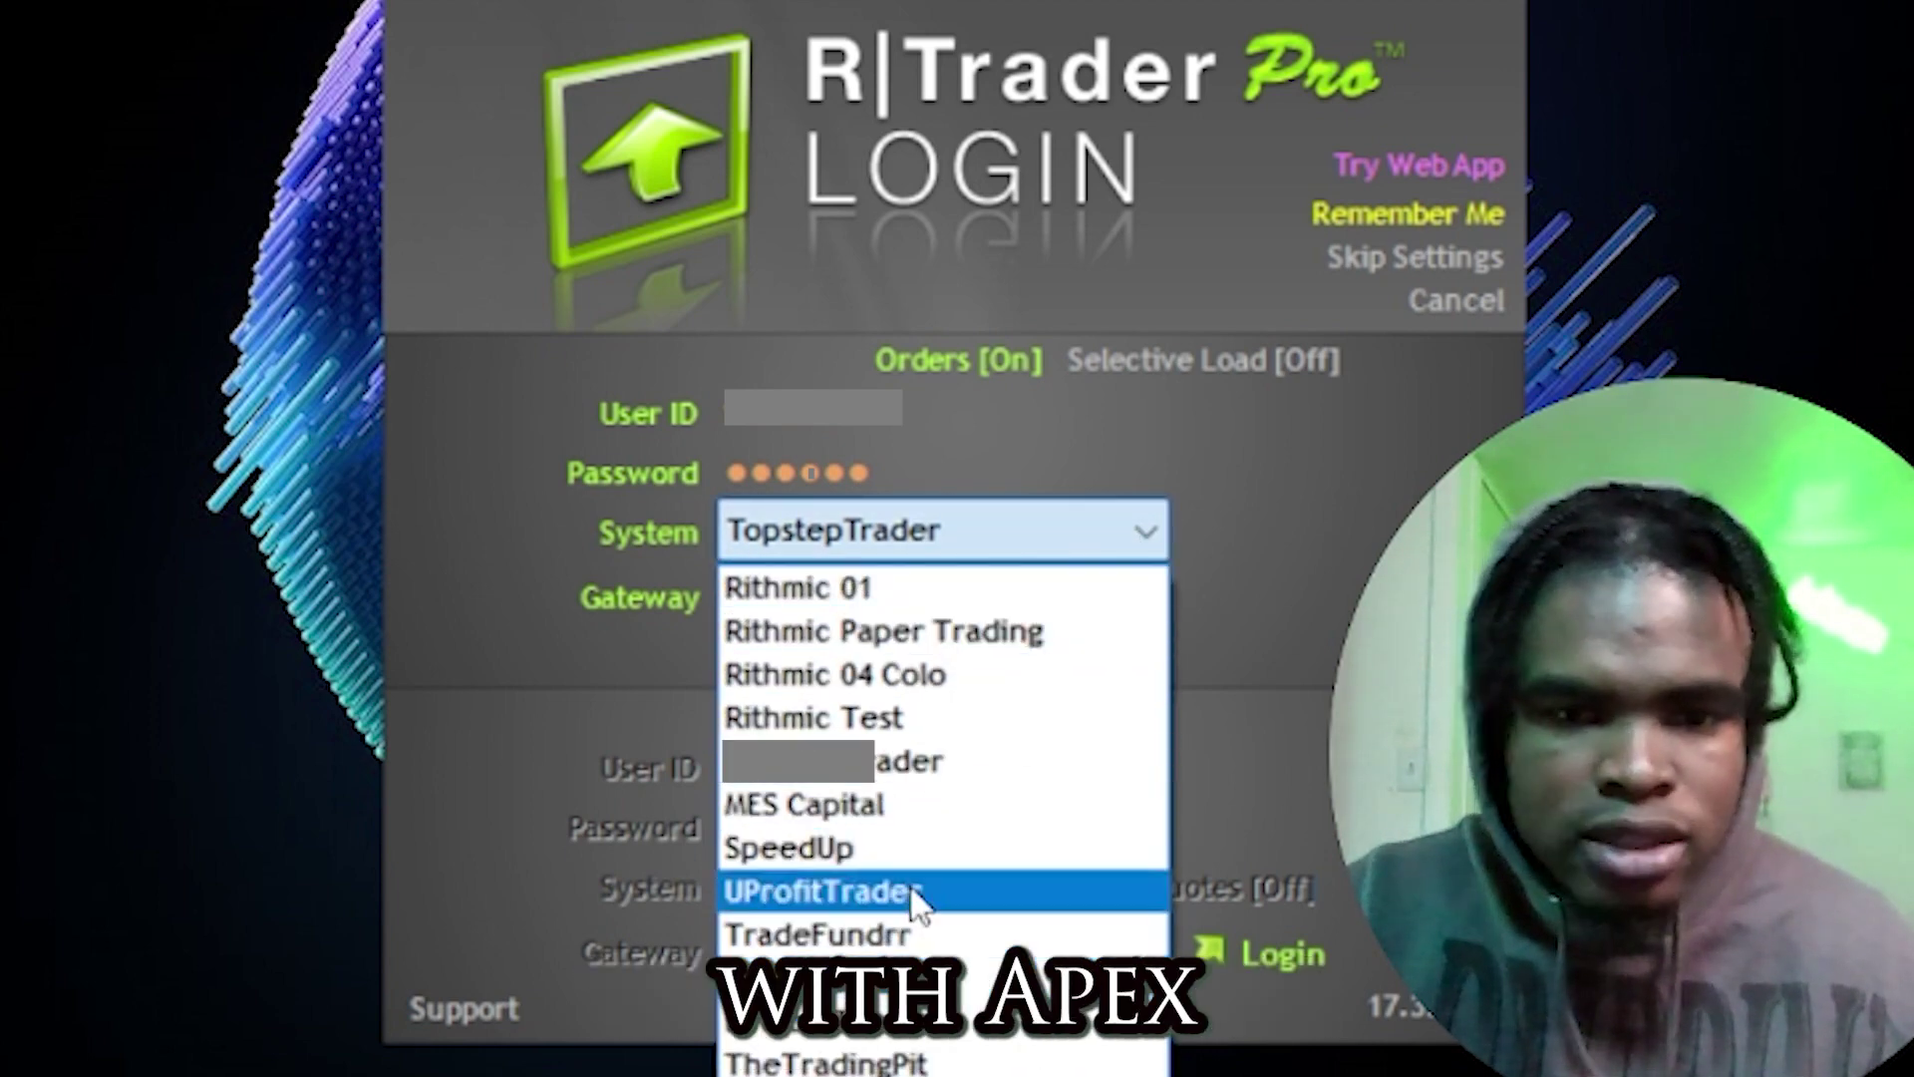
pyautogui.click(1156, 530)
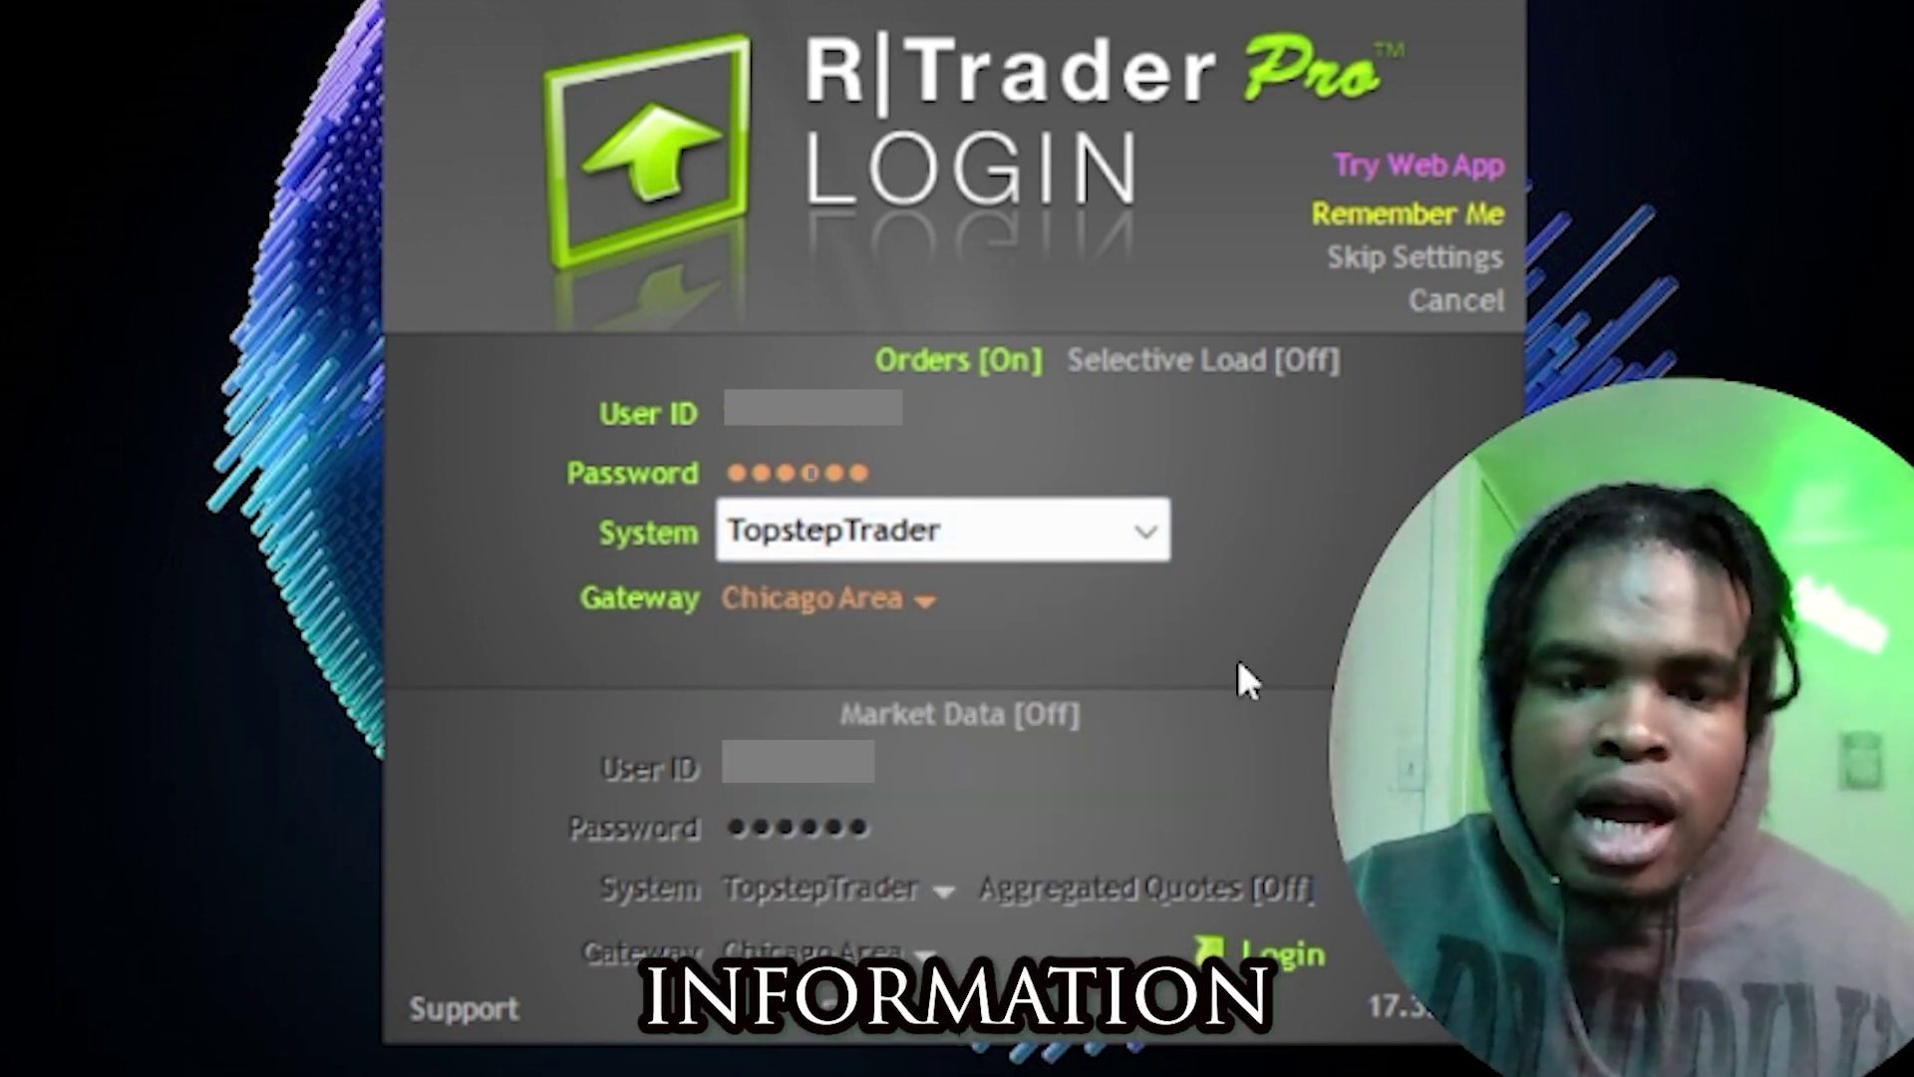
pyautogui.click(1276, 952)
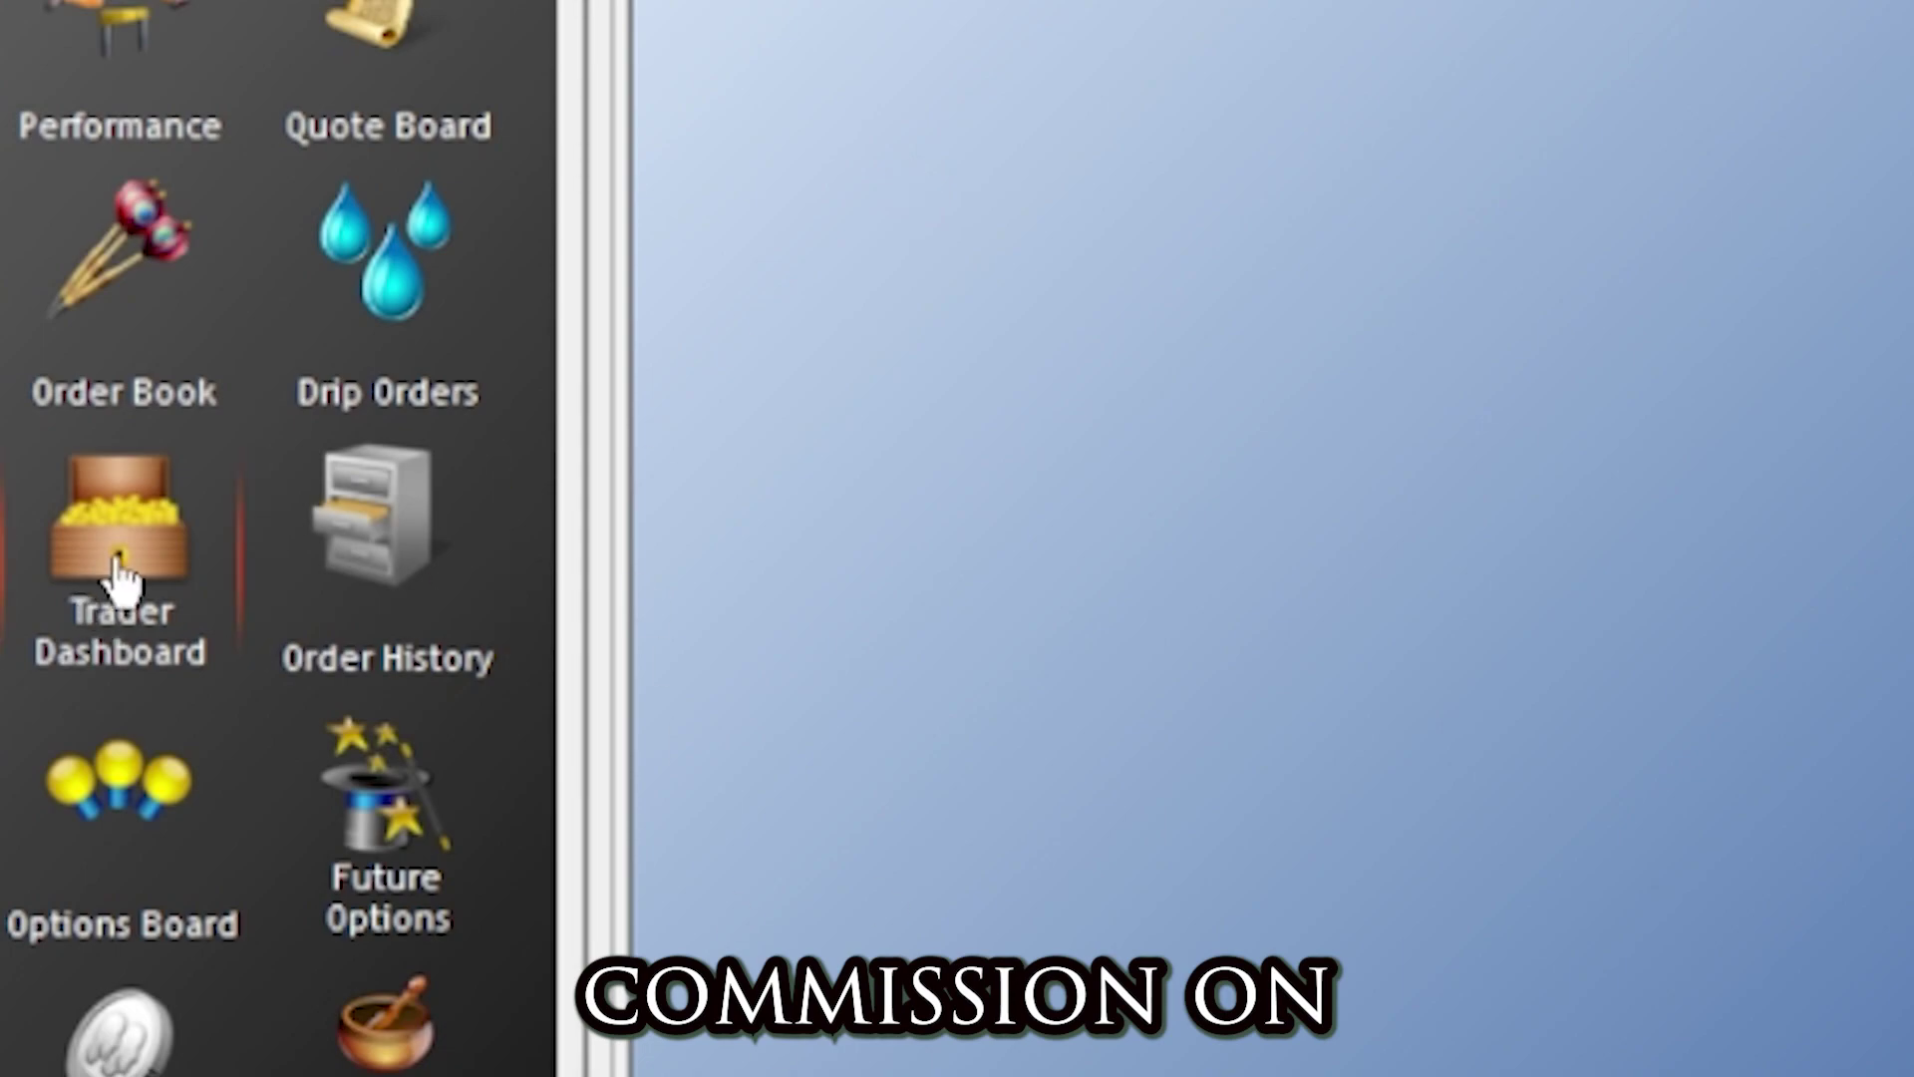
pyautogui.click(117, 578)
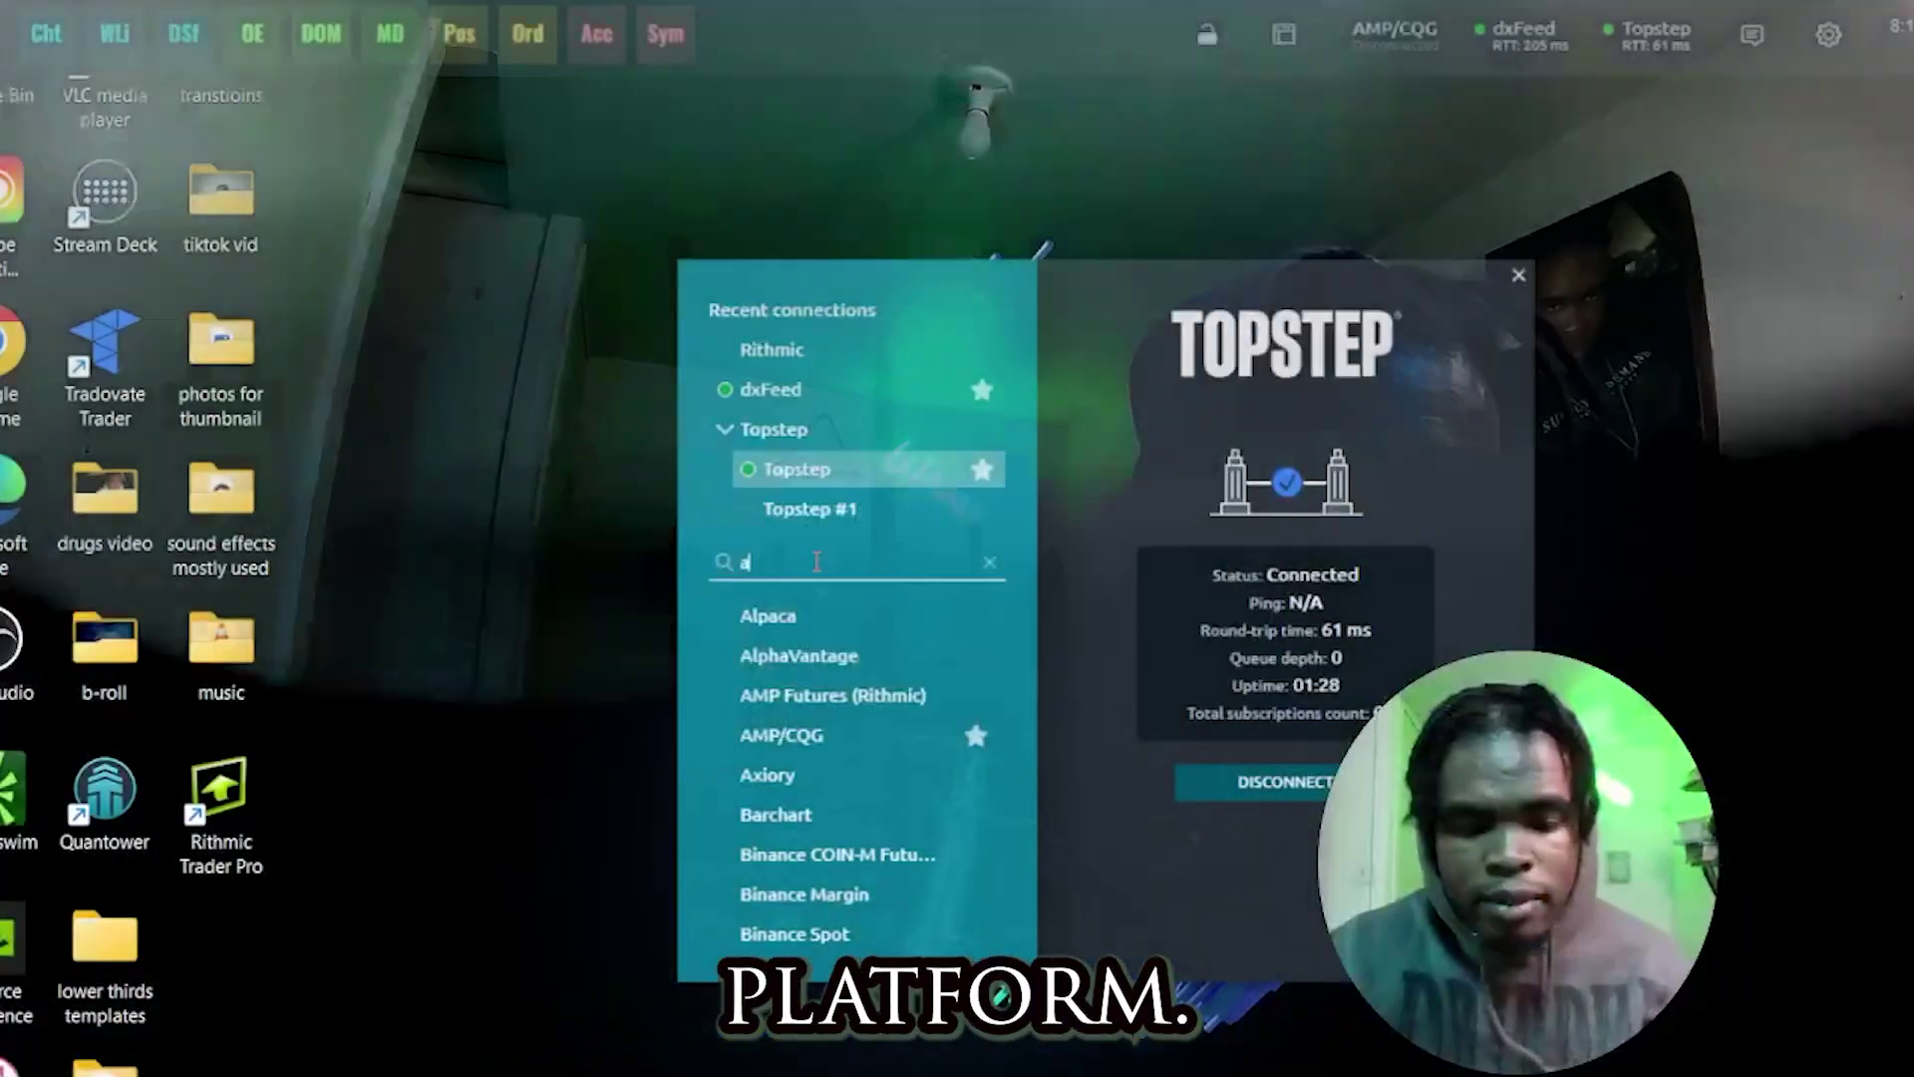
# Search Quantower's connections for "apex", clear the search and look through the full connection list
pyautogui.write('p')
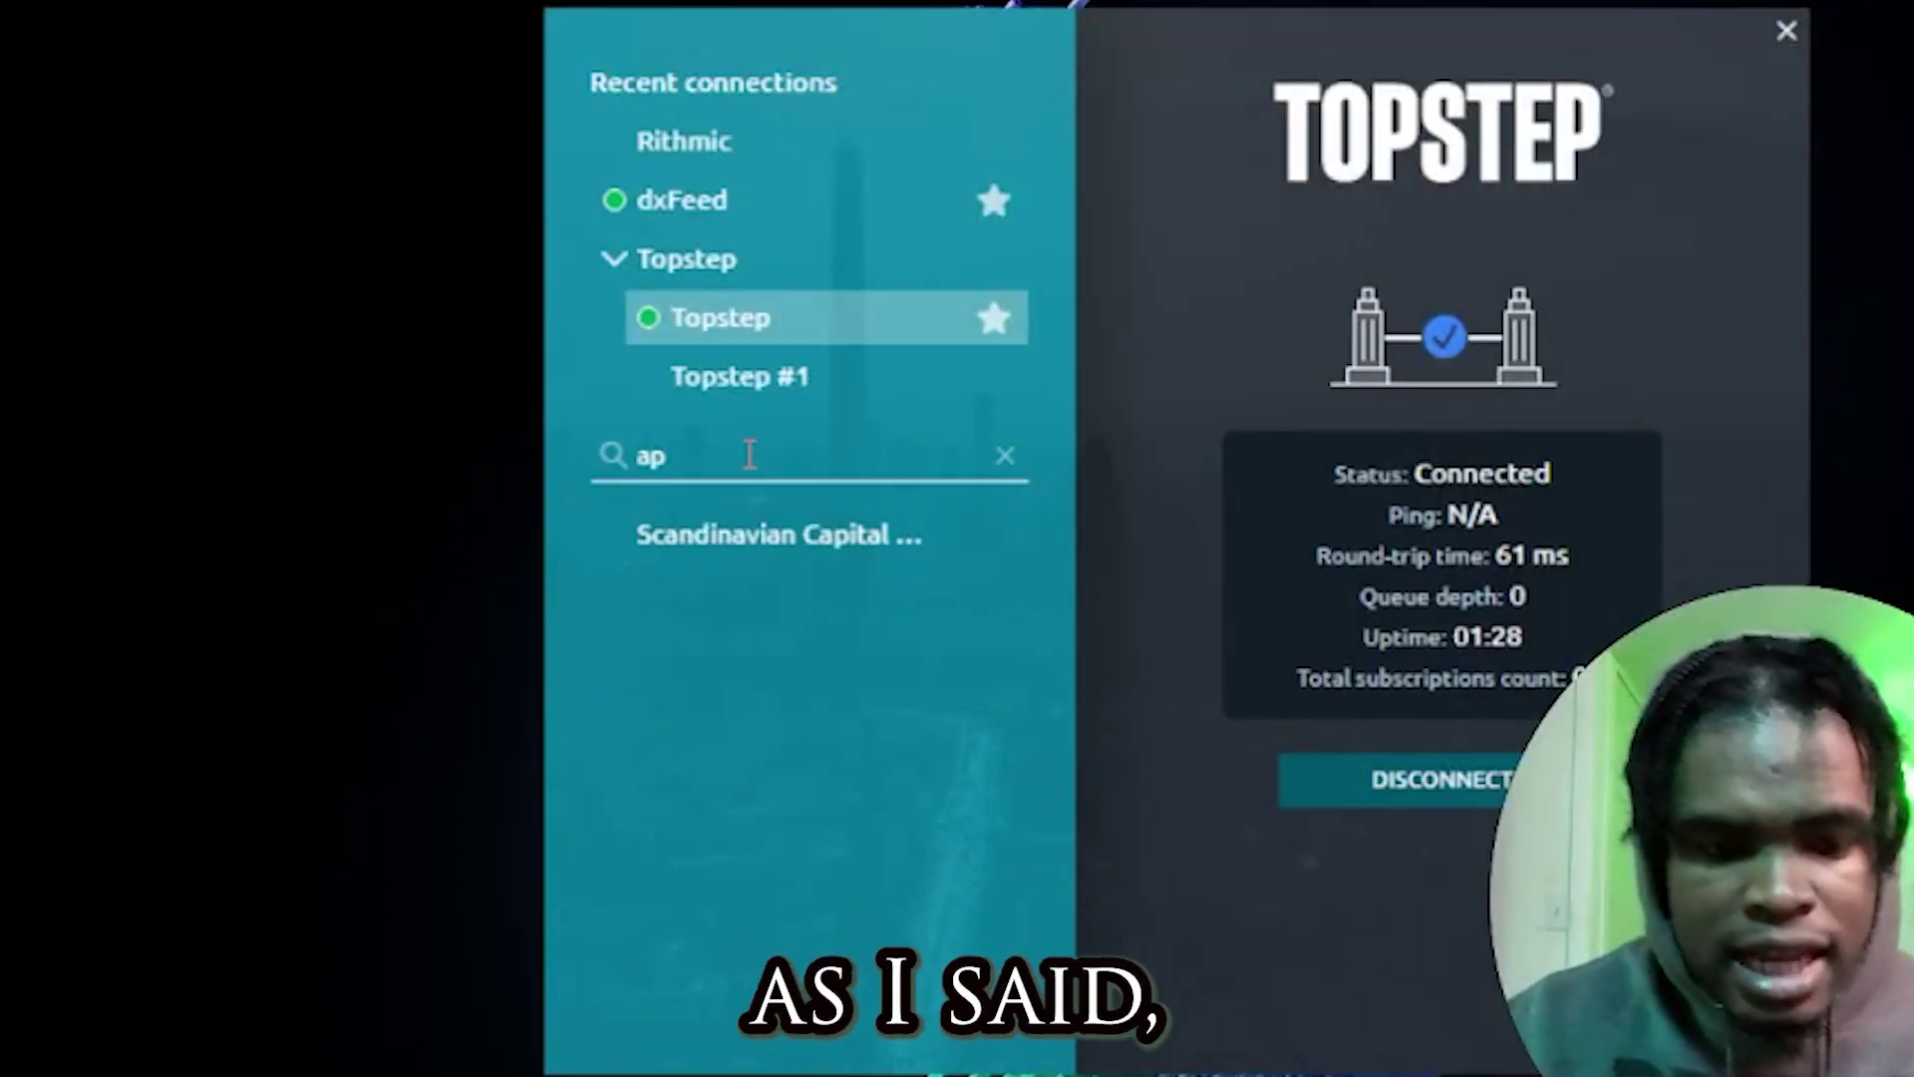
pyautogui.write('ex')
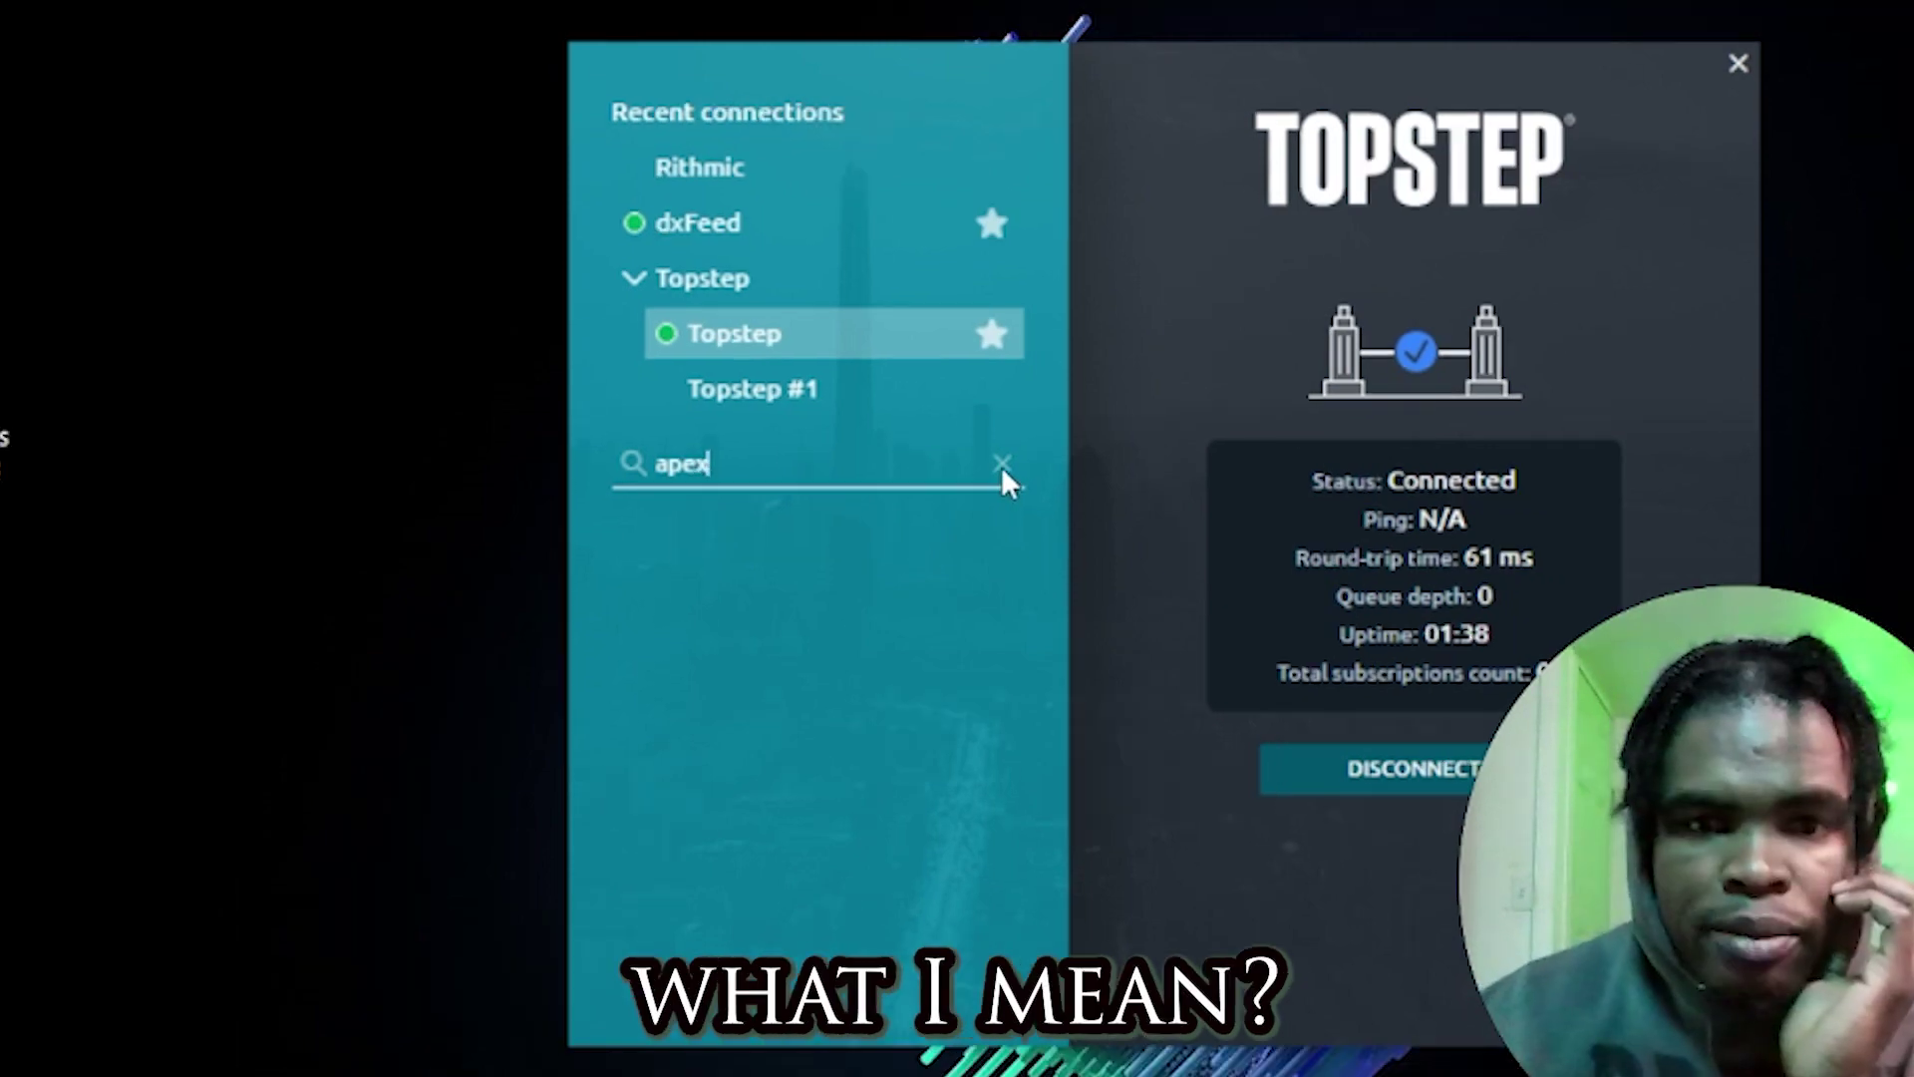
pyautogui.click(1005, 455)
pyautogui.scroll(-2, 787, 692)
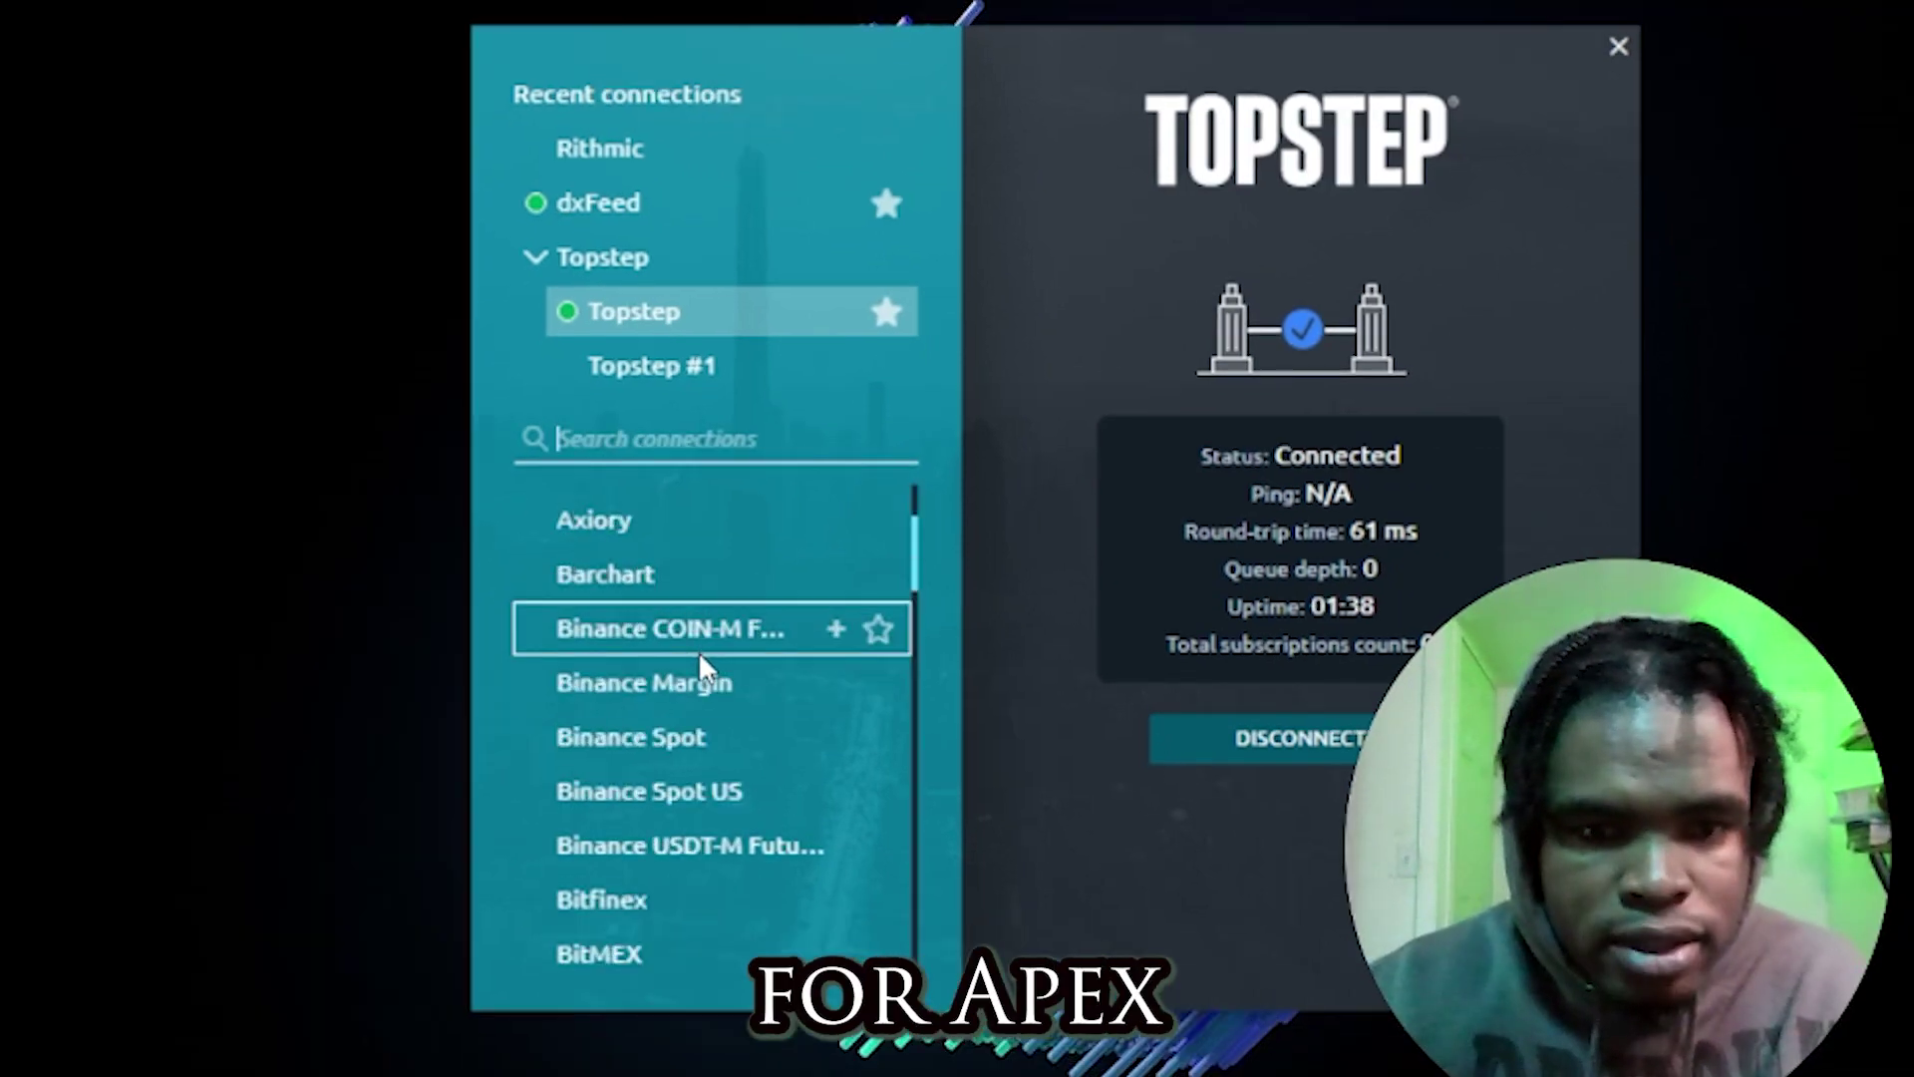
pyautogui.scroll(2, 698, 650)
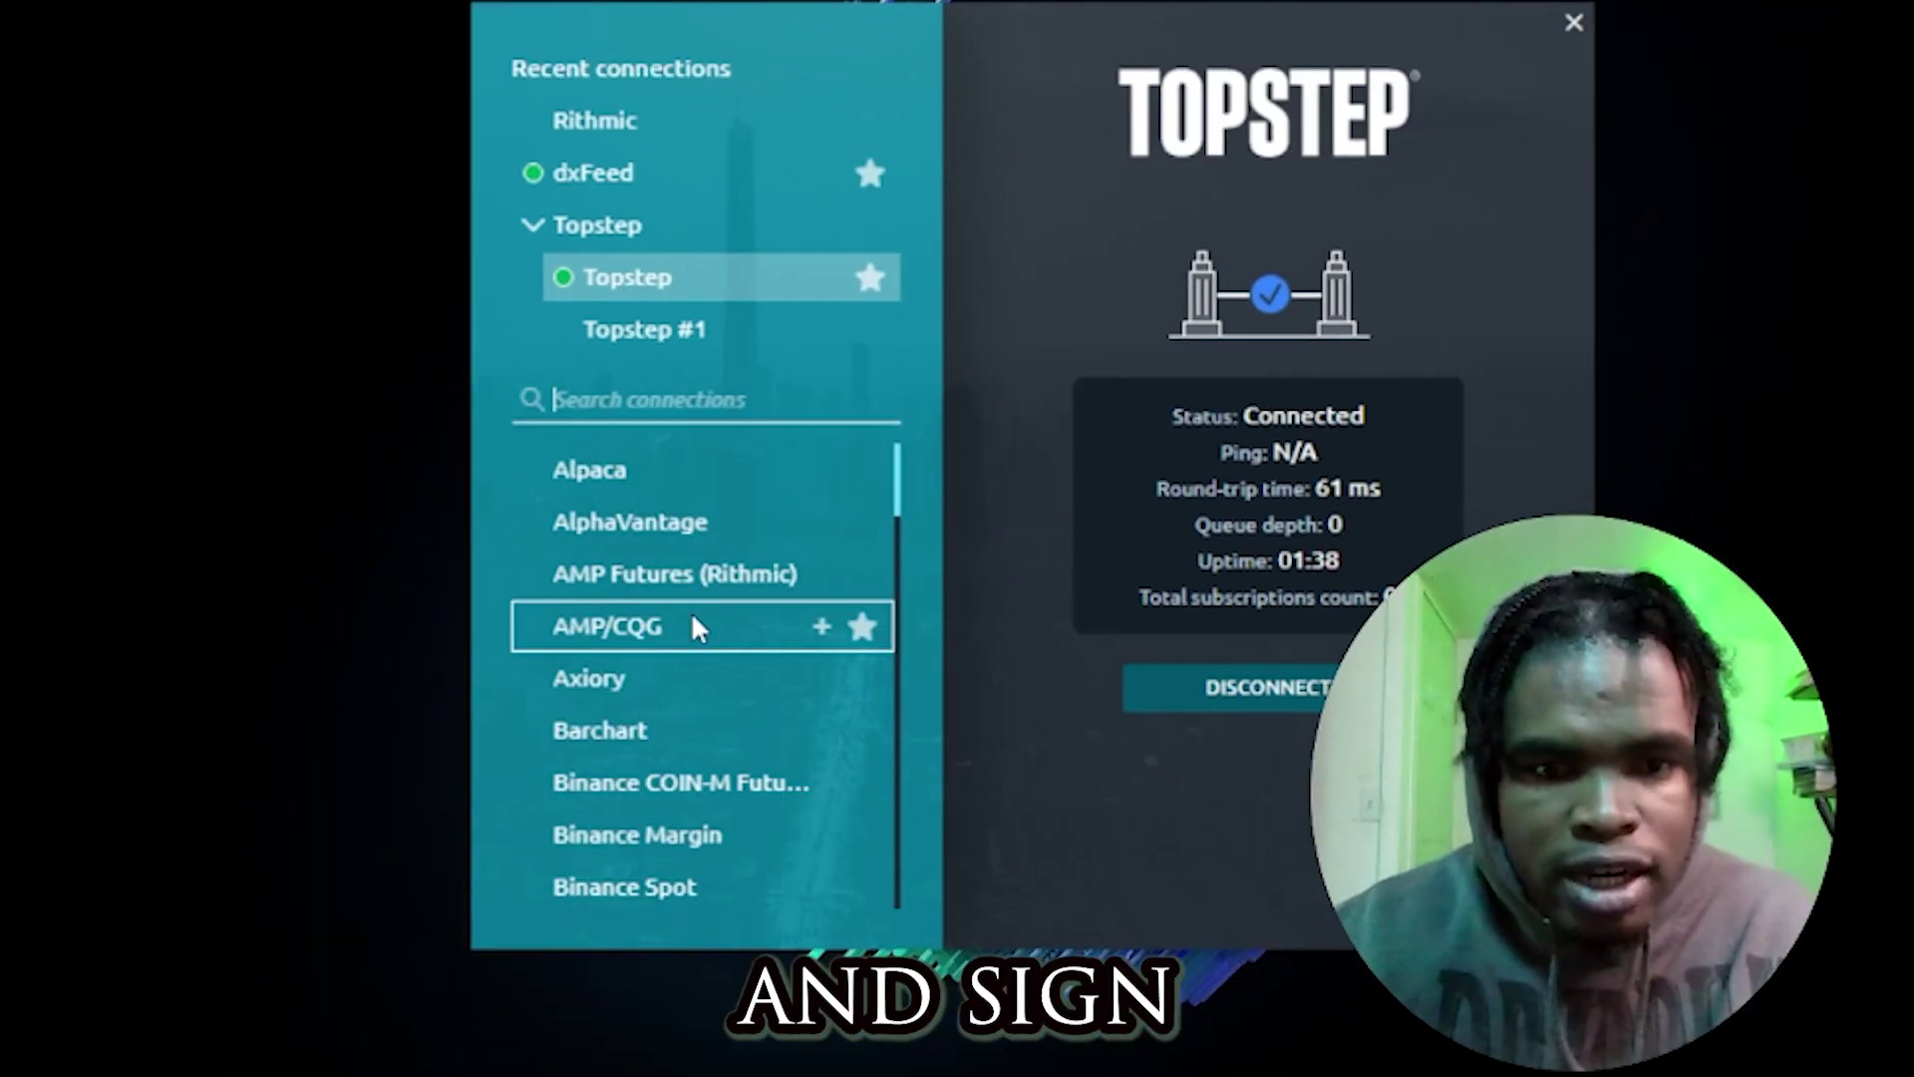
# Show the AMP/CQG connection's login in Real mode and return to the Topstep connection's status
pyautogui.click(693, 626)
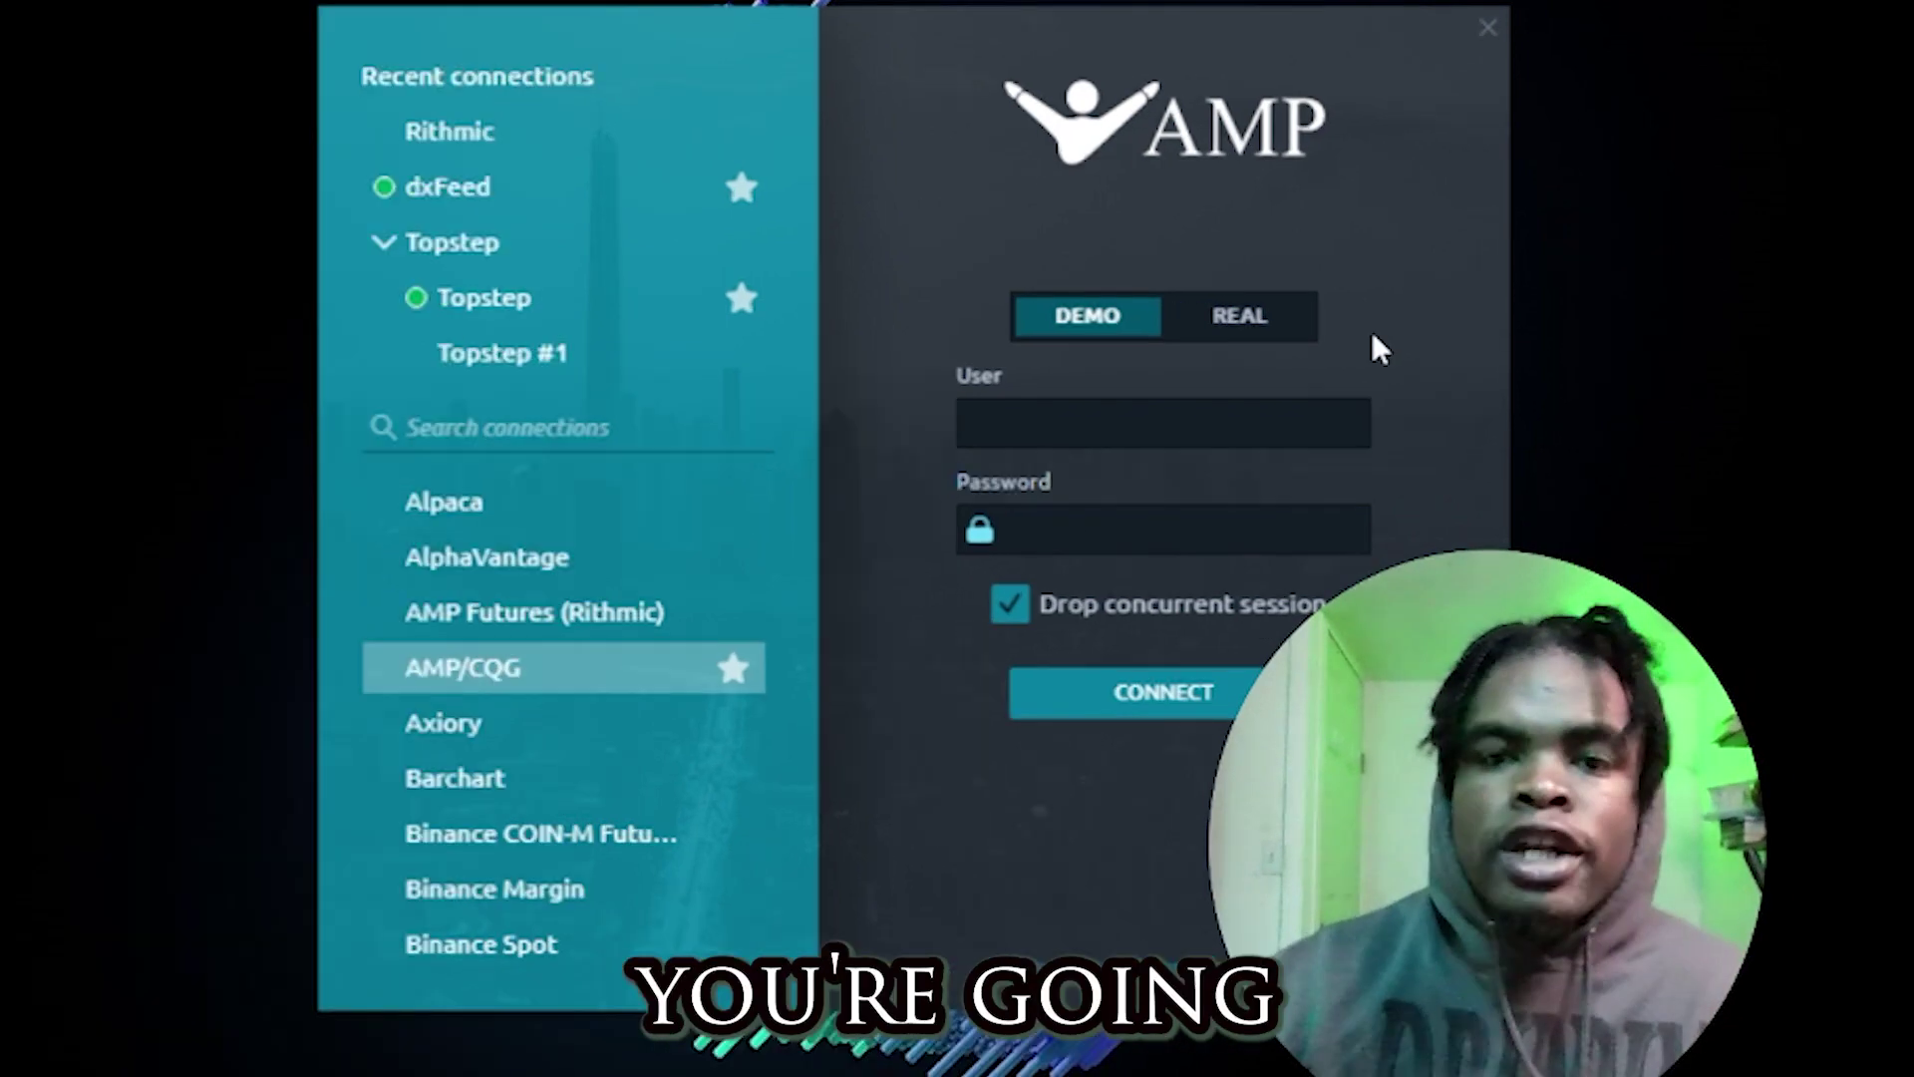
pyautogui.click(1265, 313)
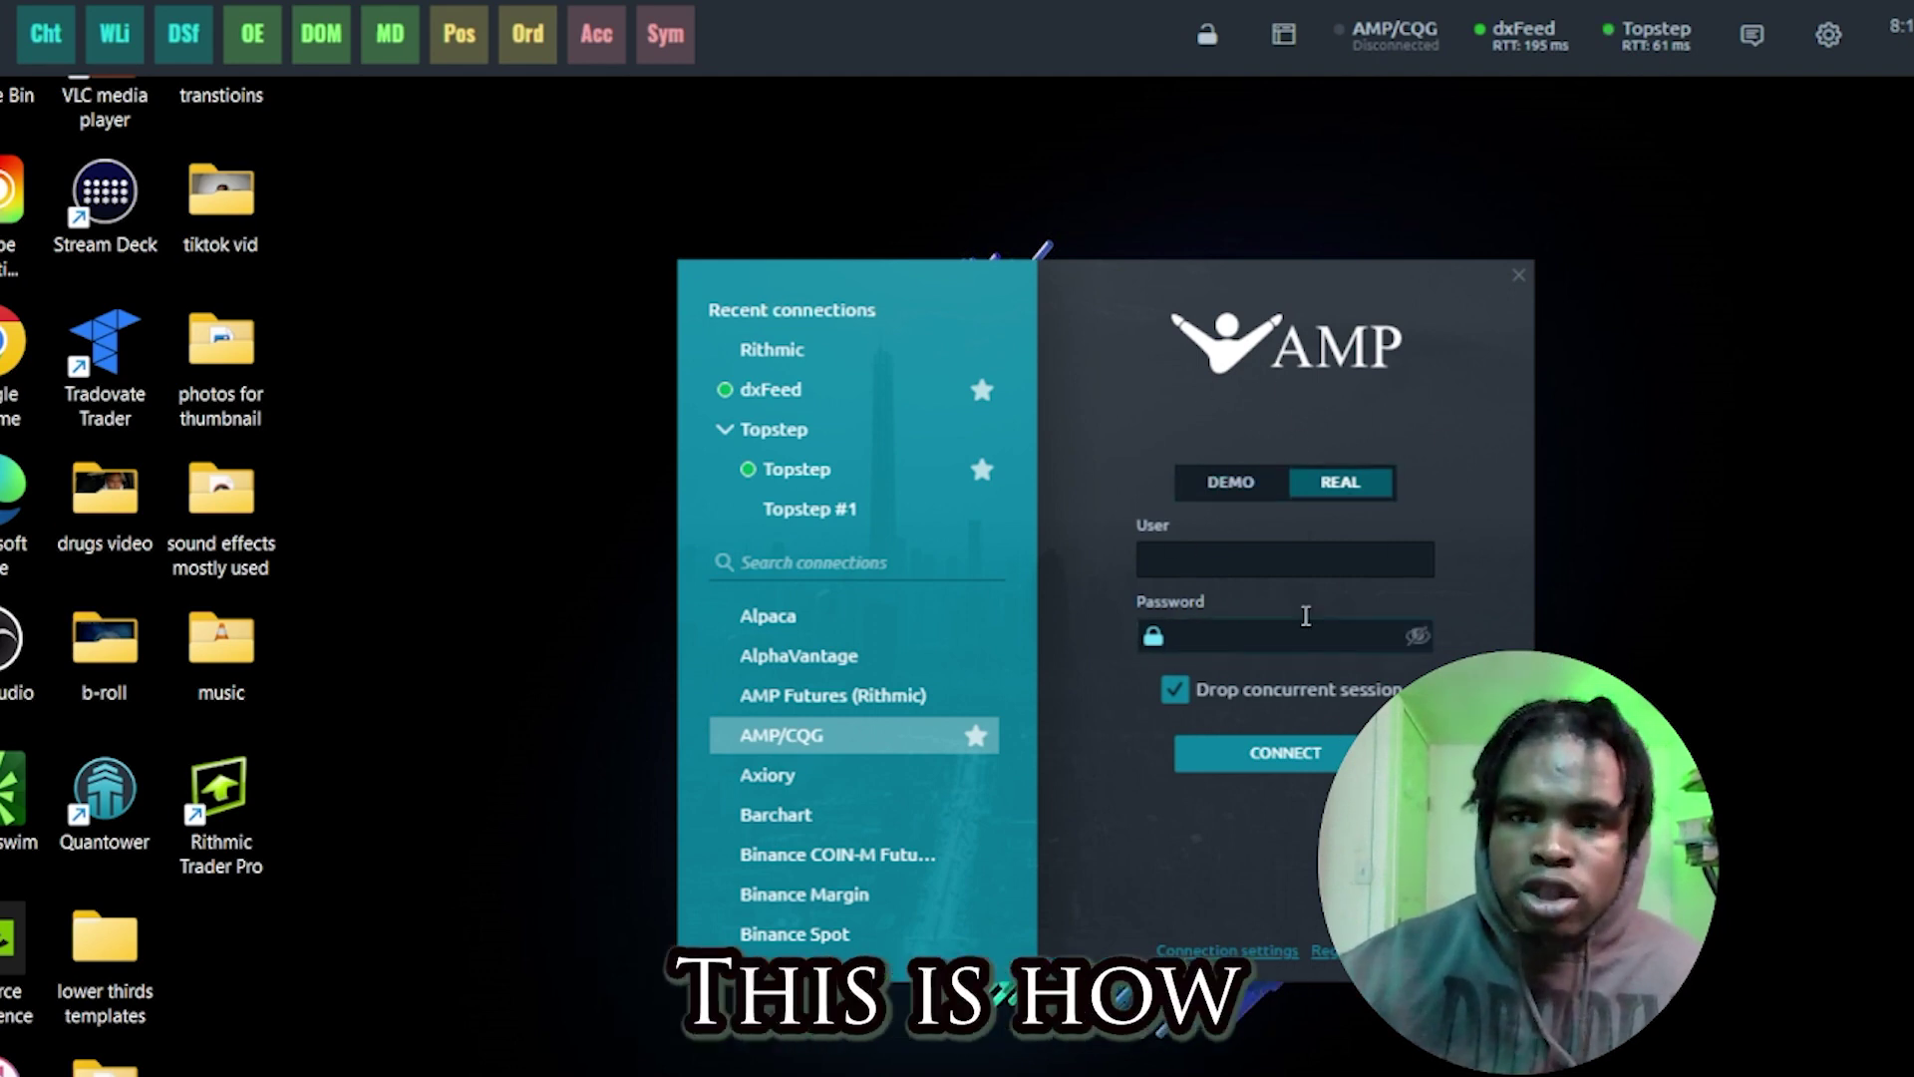
pyautogui.click(842, 481)
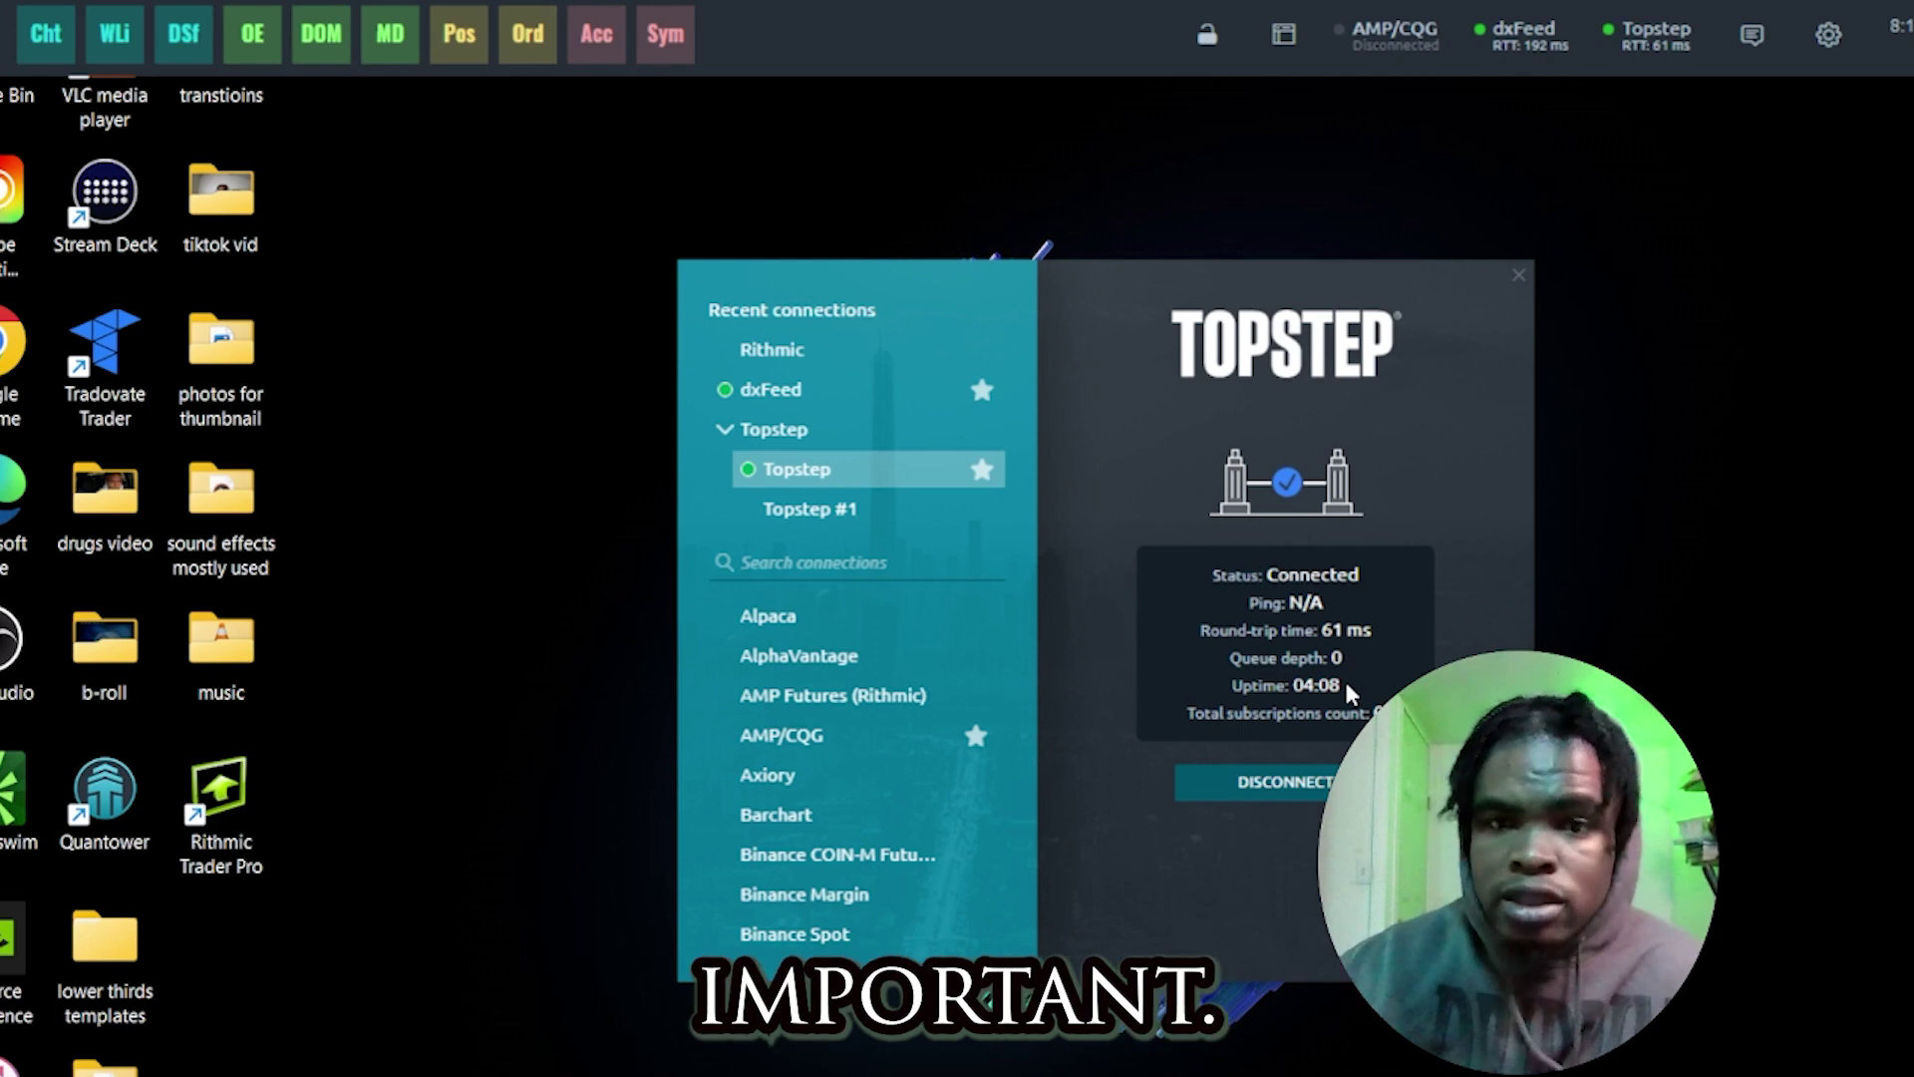
# Launch Rithmic Trader Pro and turn on Market Data in its login window
pyautogui.doubleClick(221, 787)
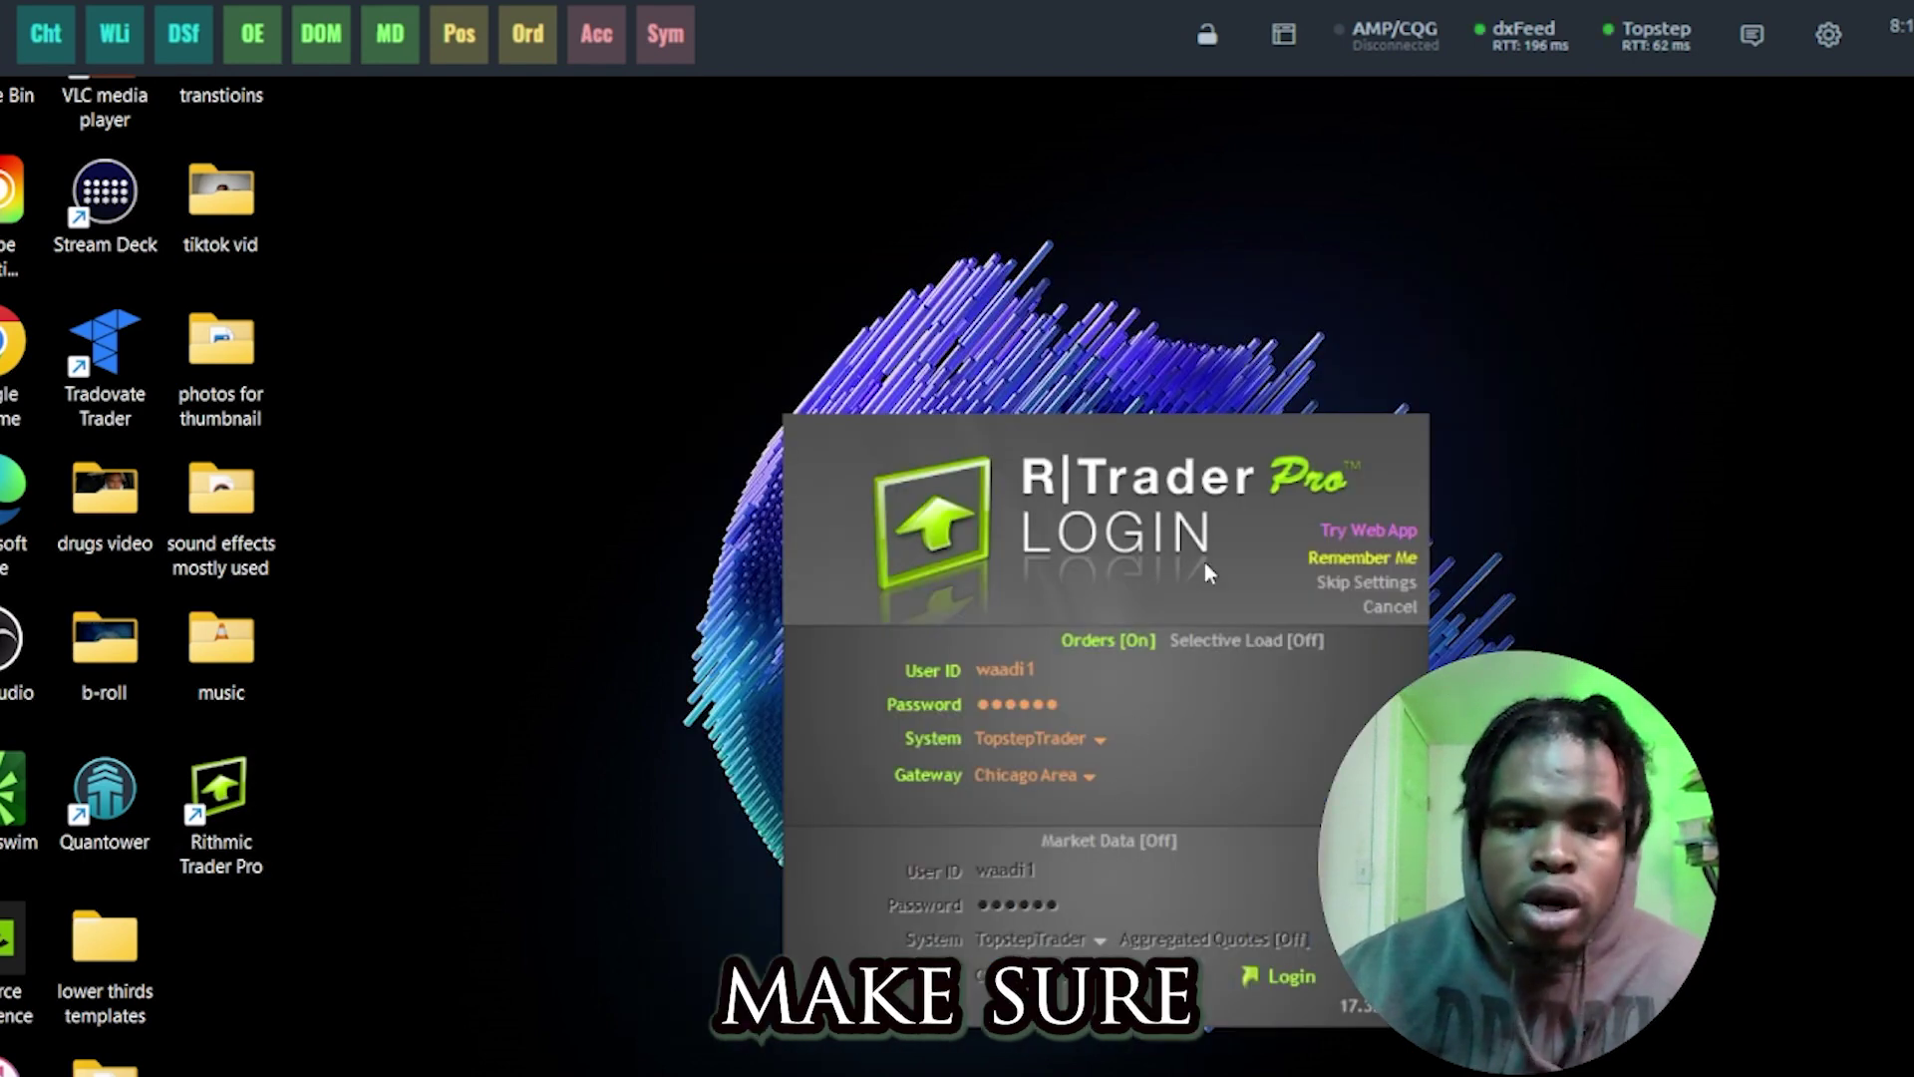
pyautogui.click(1161, 843)
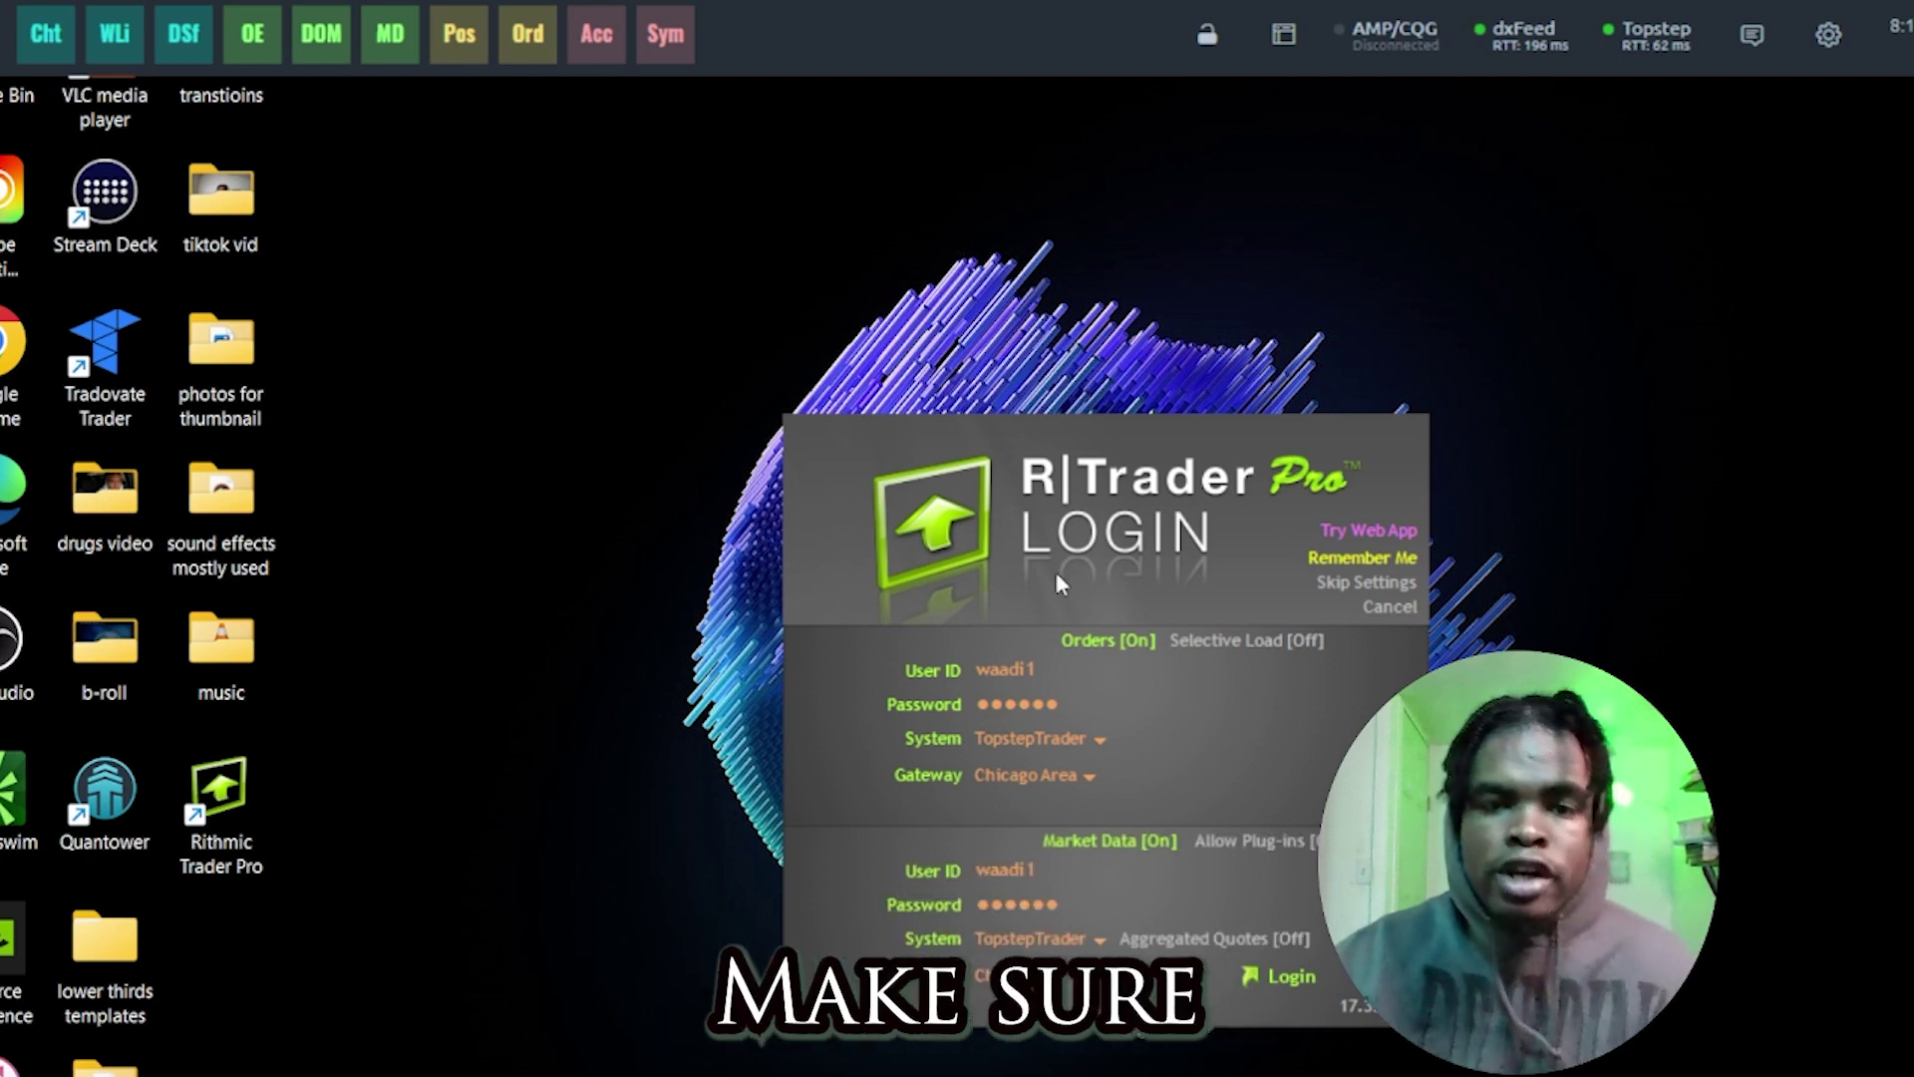
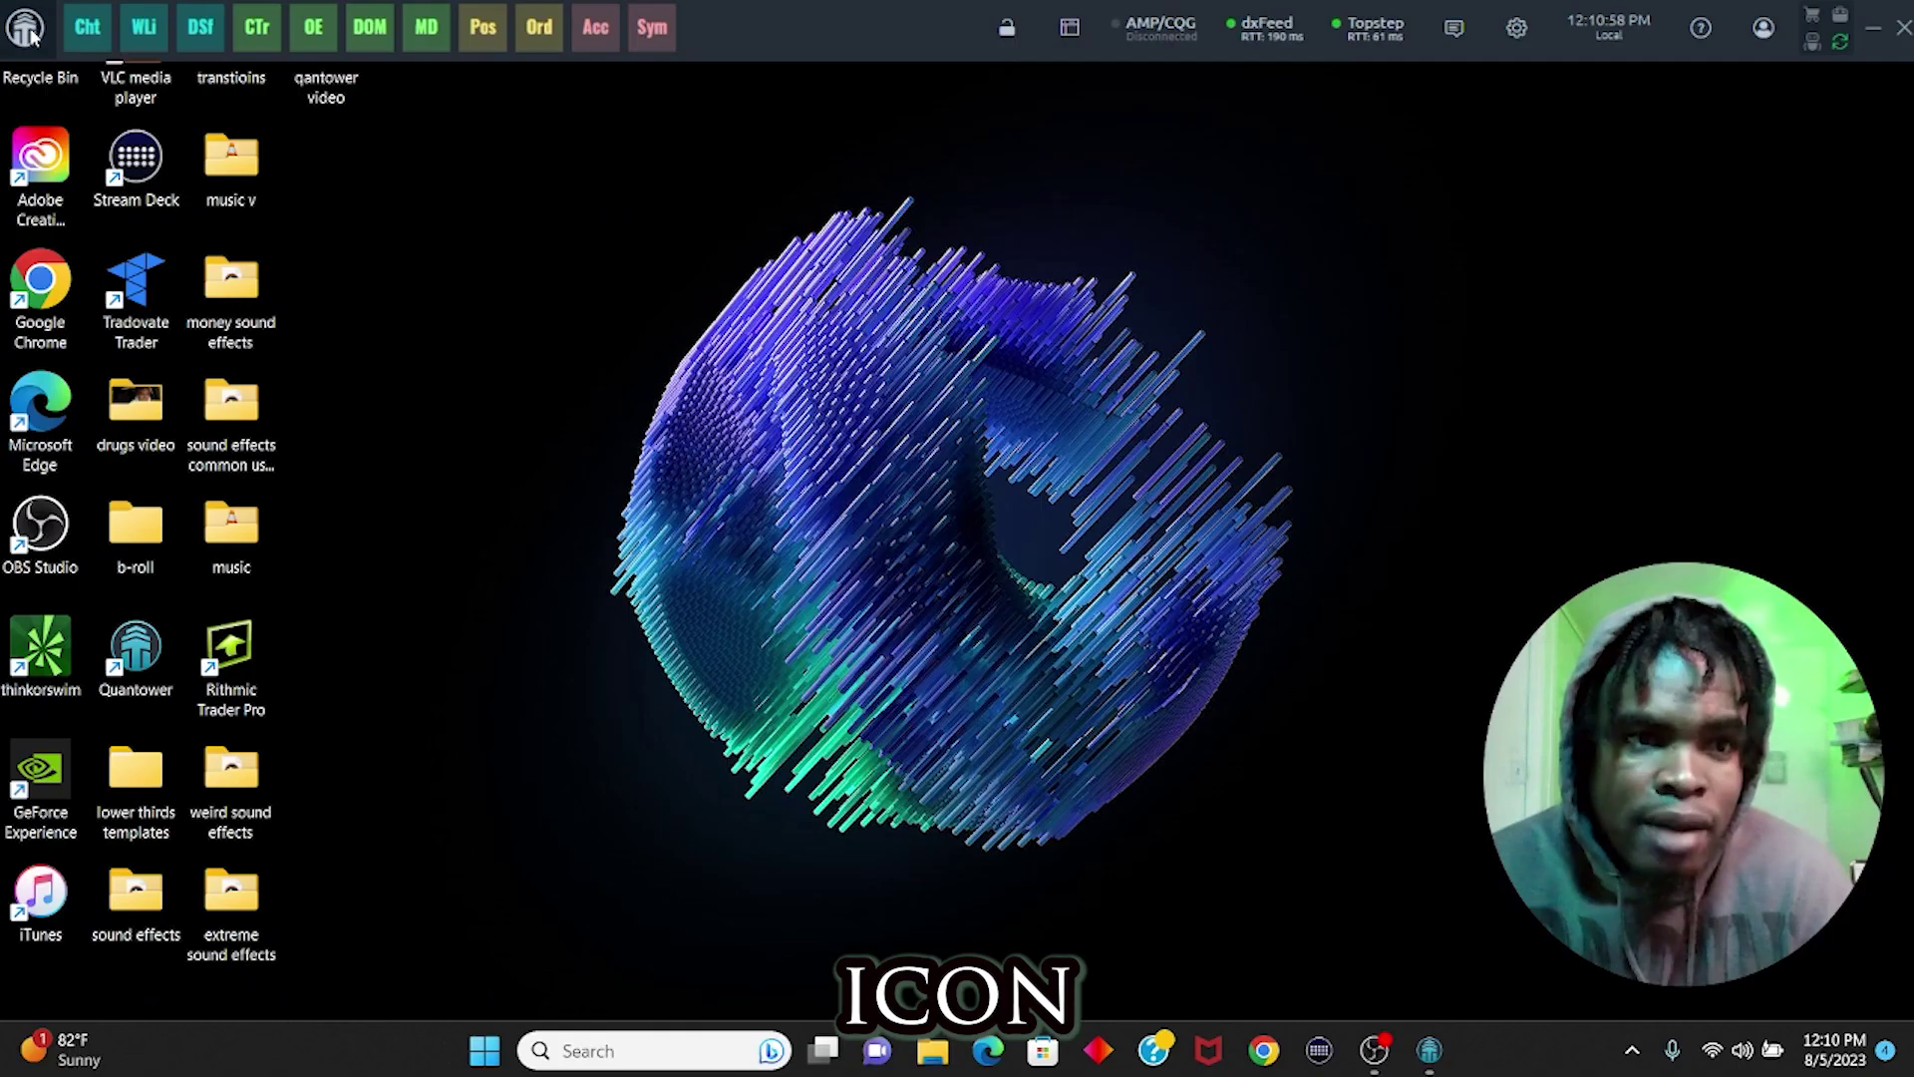
# Open a chart in Quantower and move its window to the upper-left corner of the desktop, below the main toolbar
pyautogui.click(78, 70)
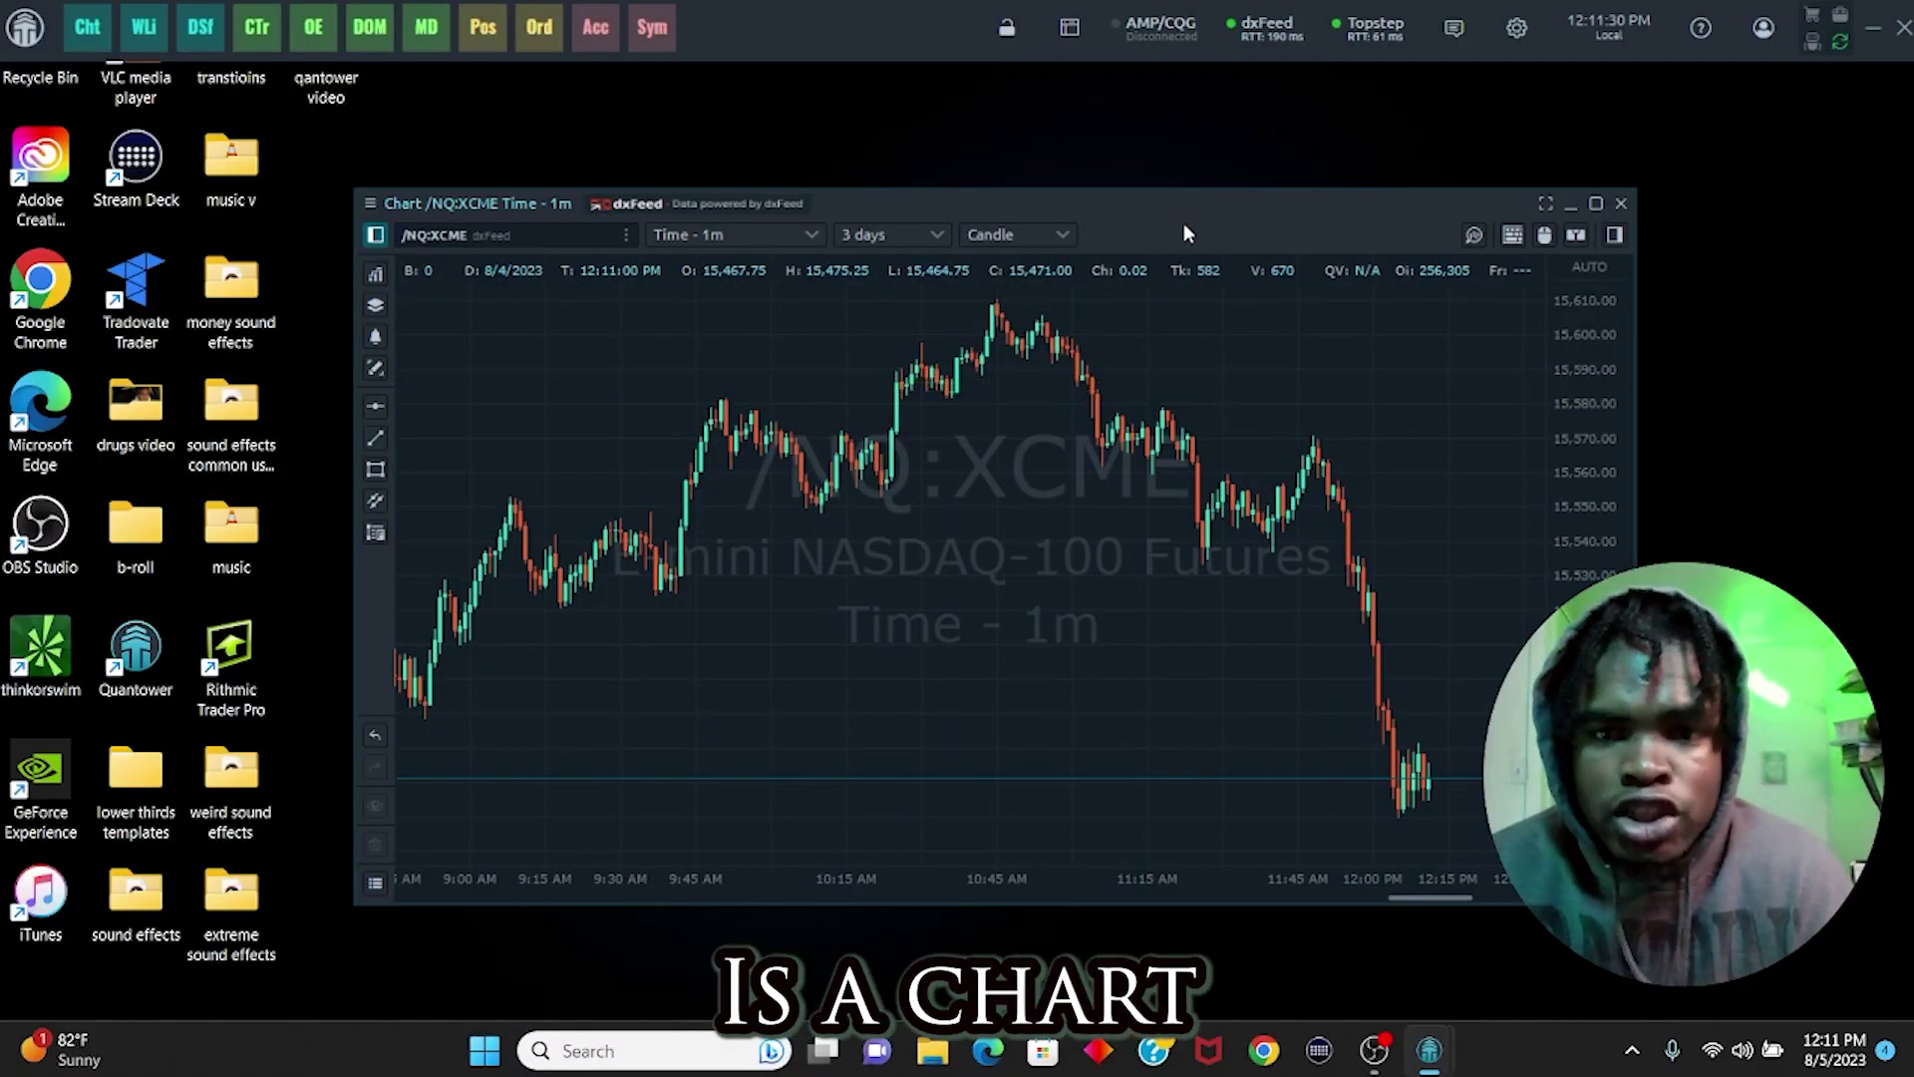
pyautogui.moveTo(1182, 234); pyautogui.dragTo(845, 124)
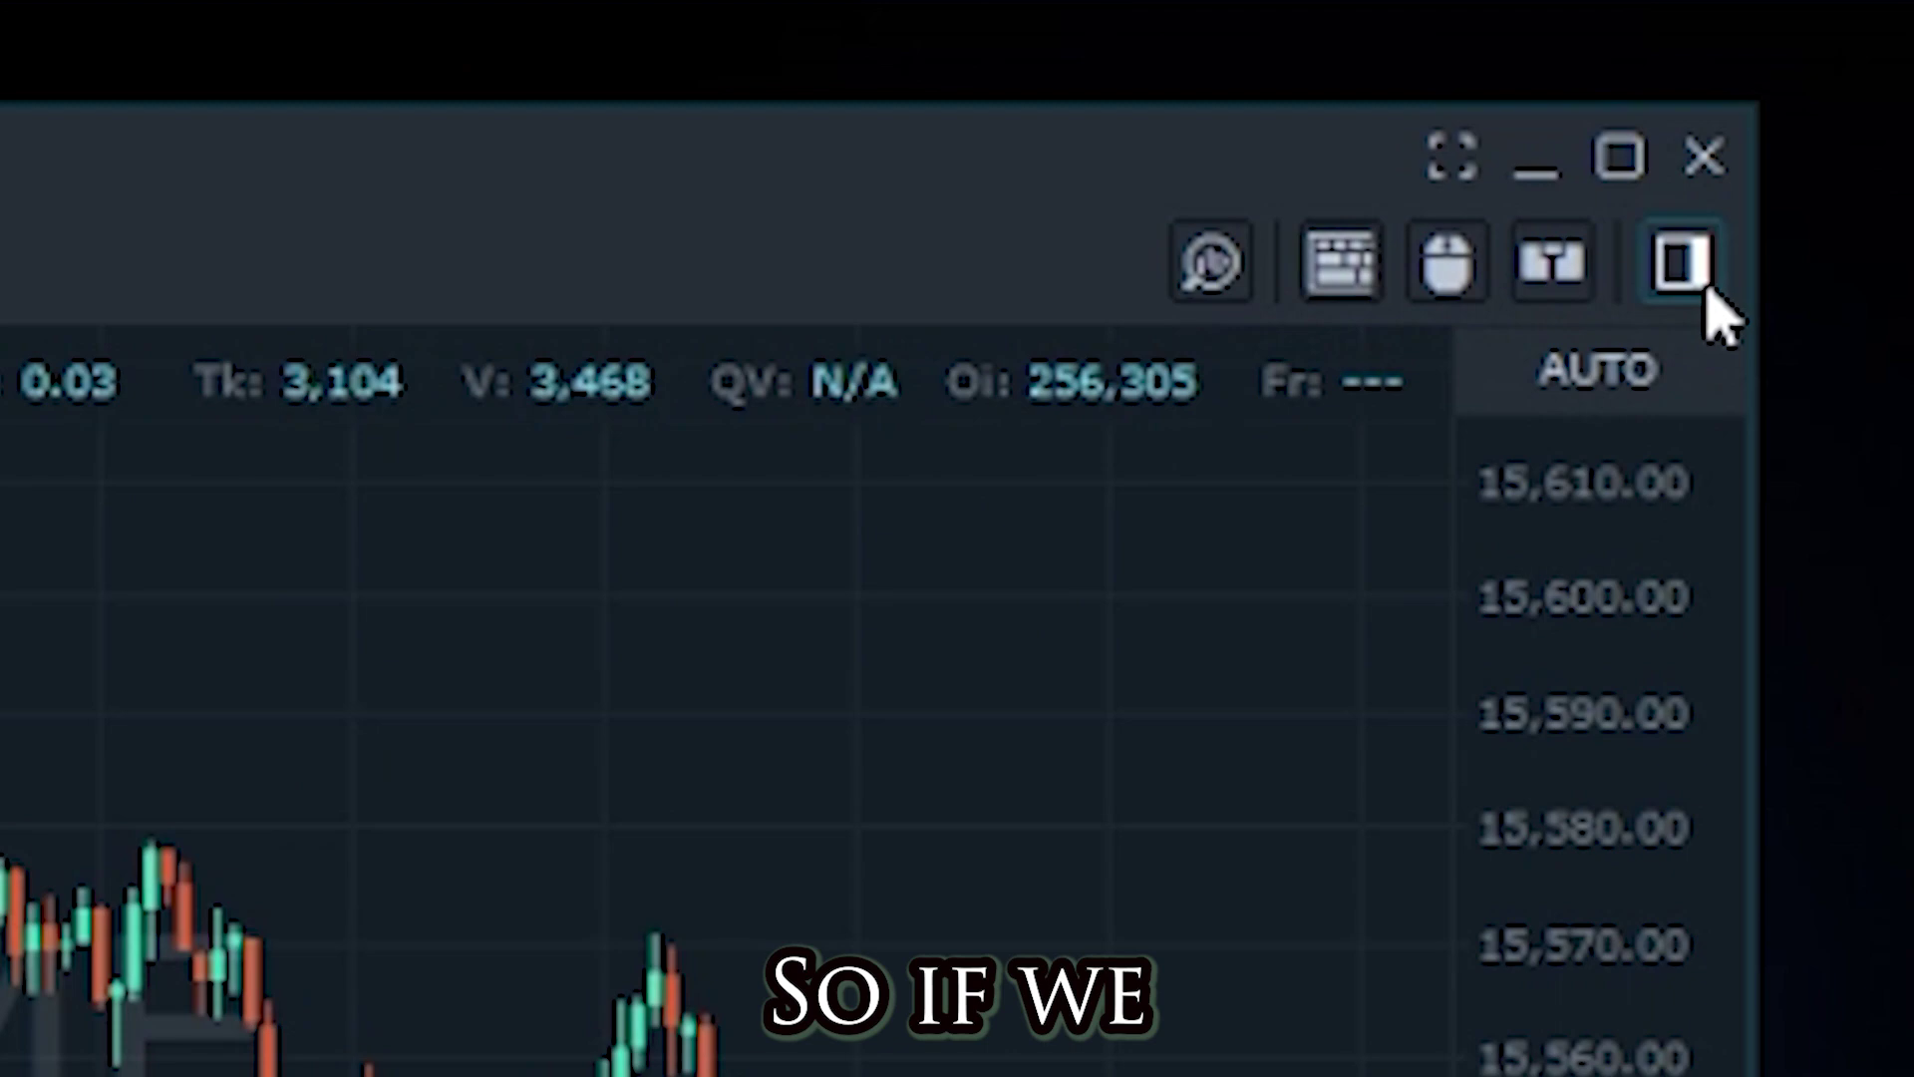
# Show the chart's order entry settings and review the trading accounts available there
pyautogui.click(1700, 281)
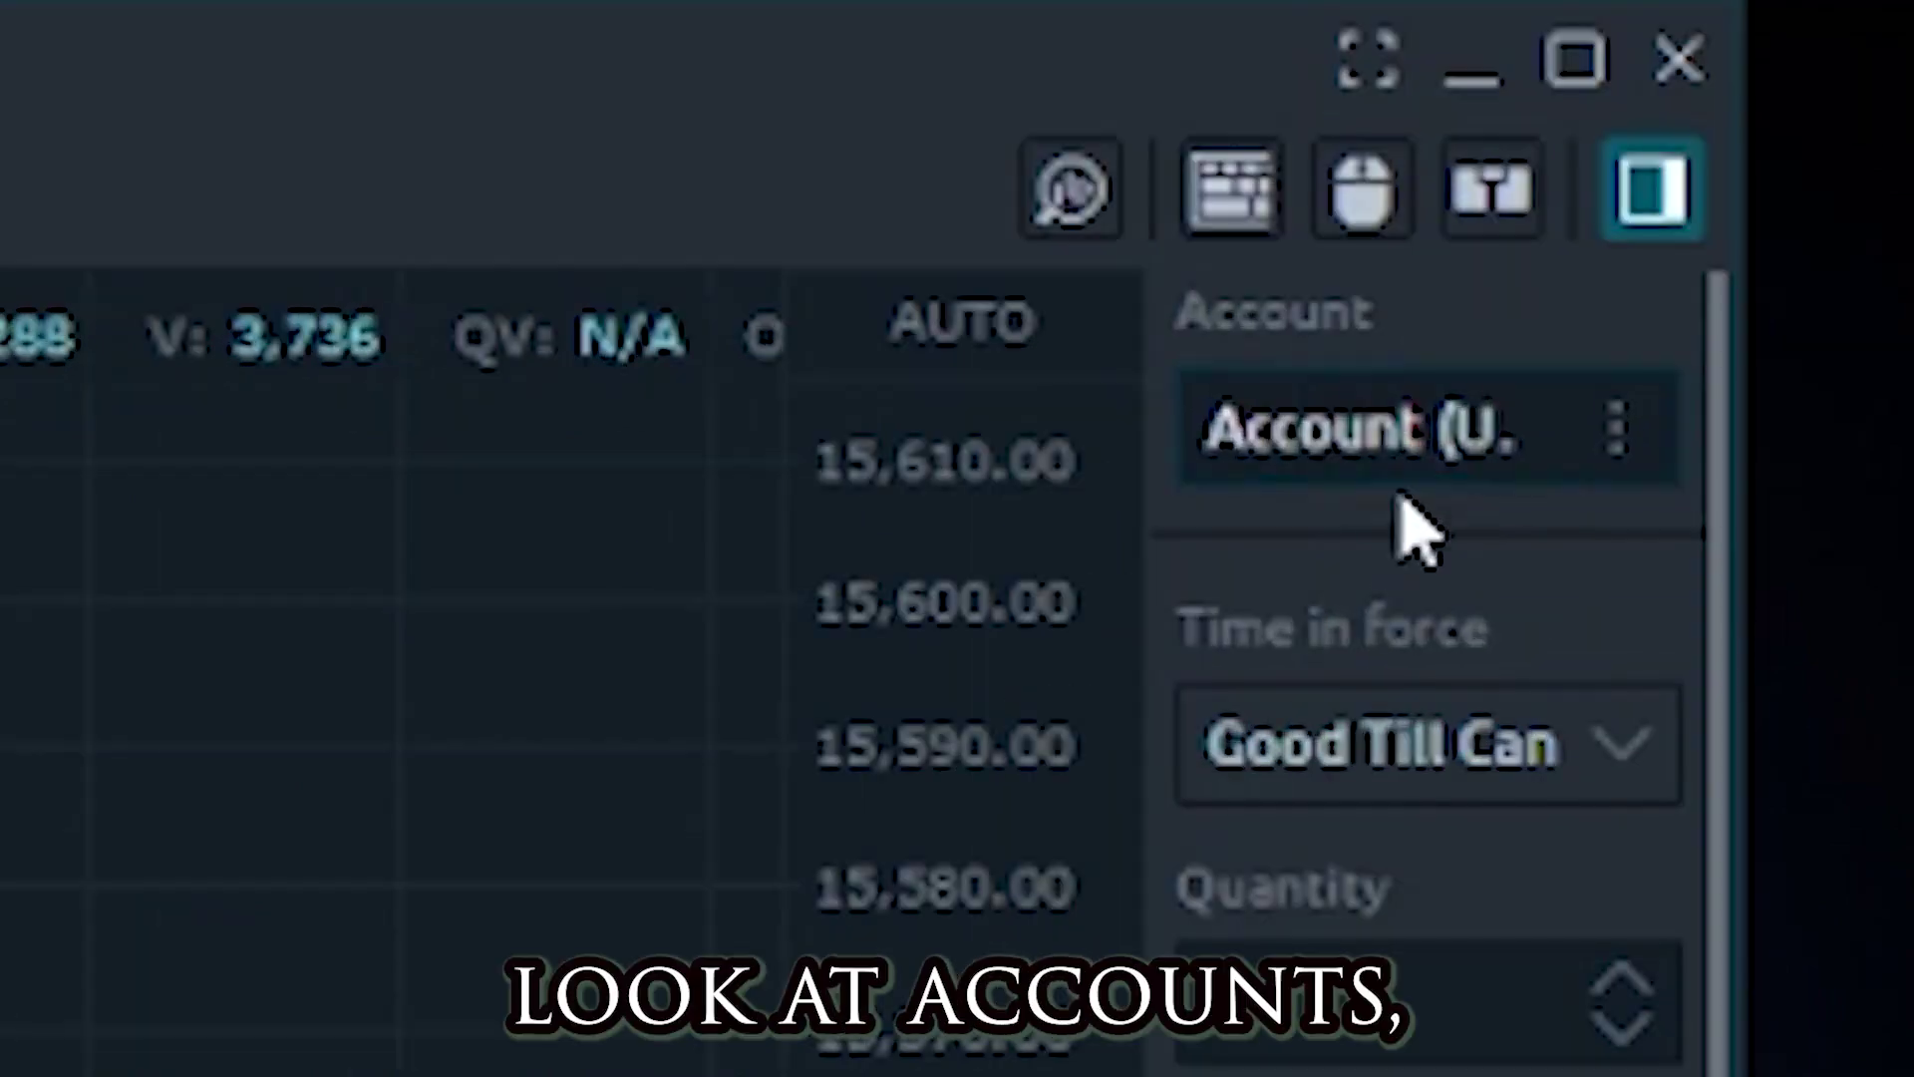
pyautogui.click(1435, 458)
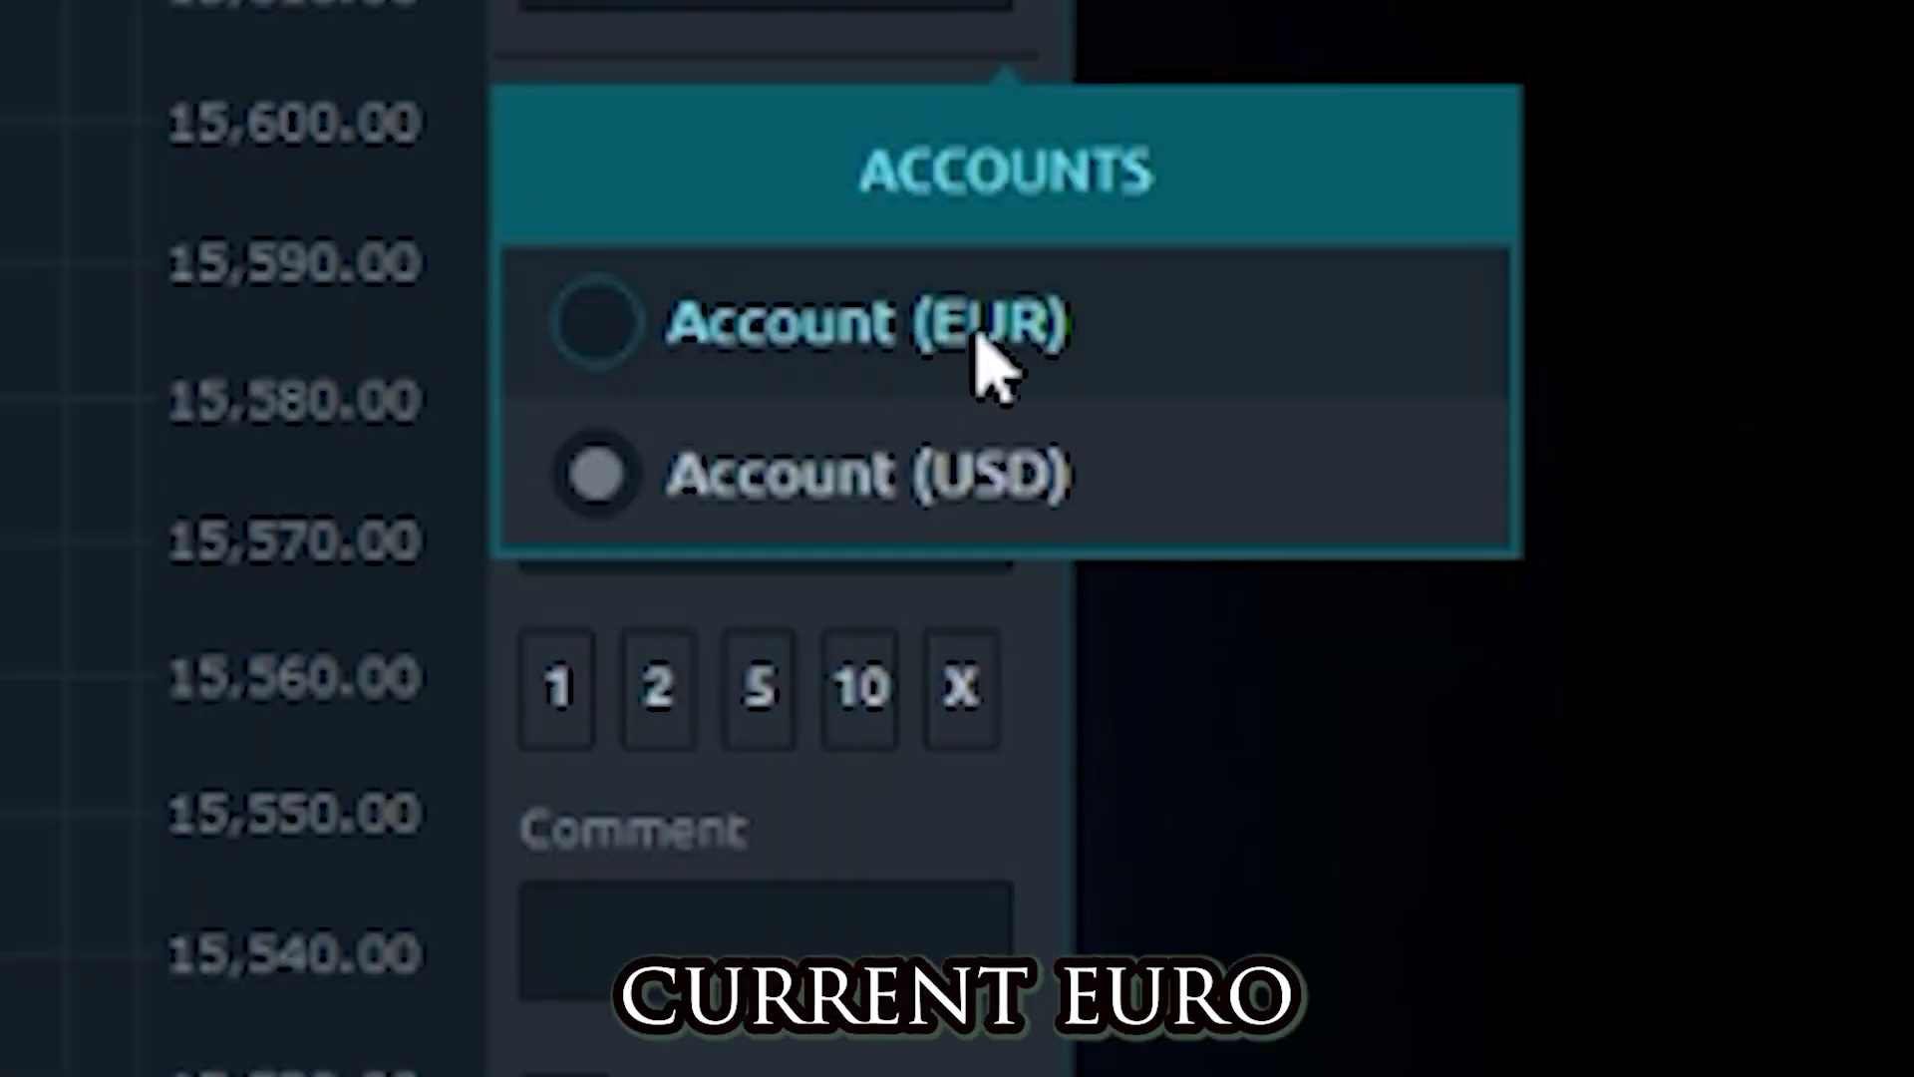
pyautogui.click(1196, 330)
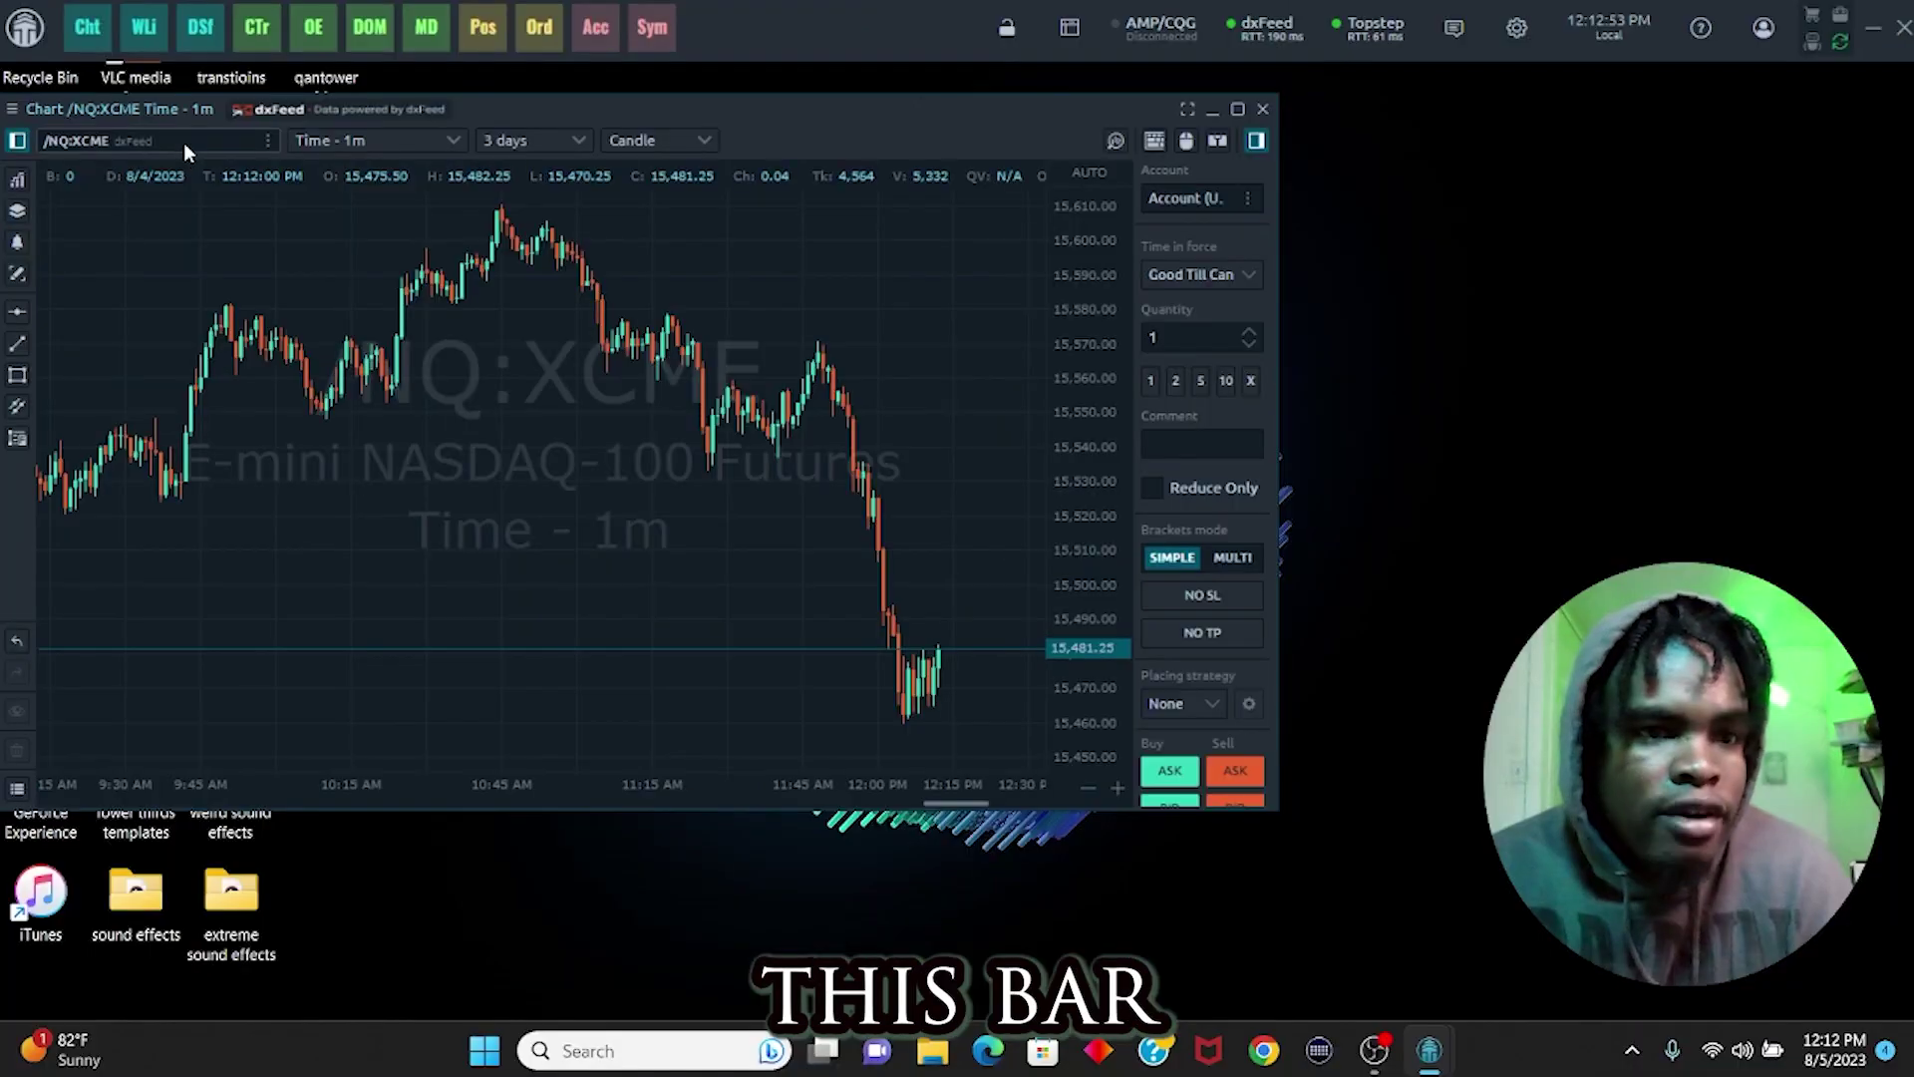
# Change the chart's symbol to the front-month NQ contract from Topstep's CME futures
pyautogui.click(180, 142)
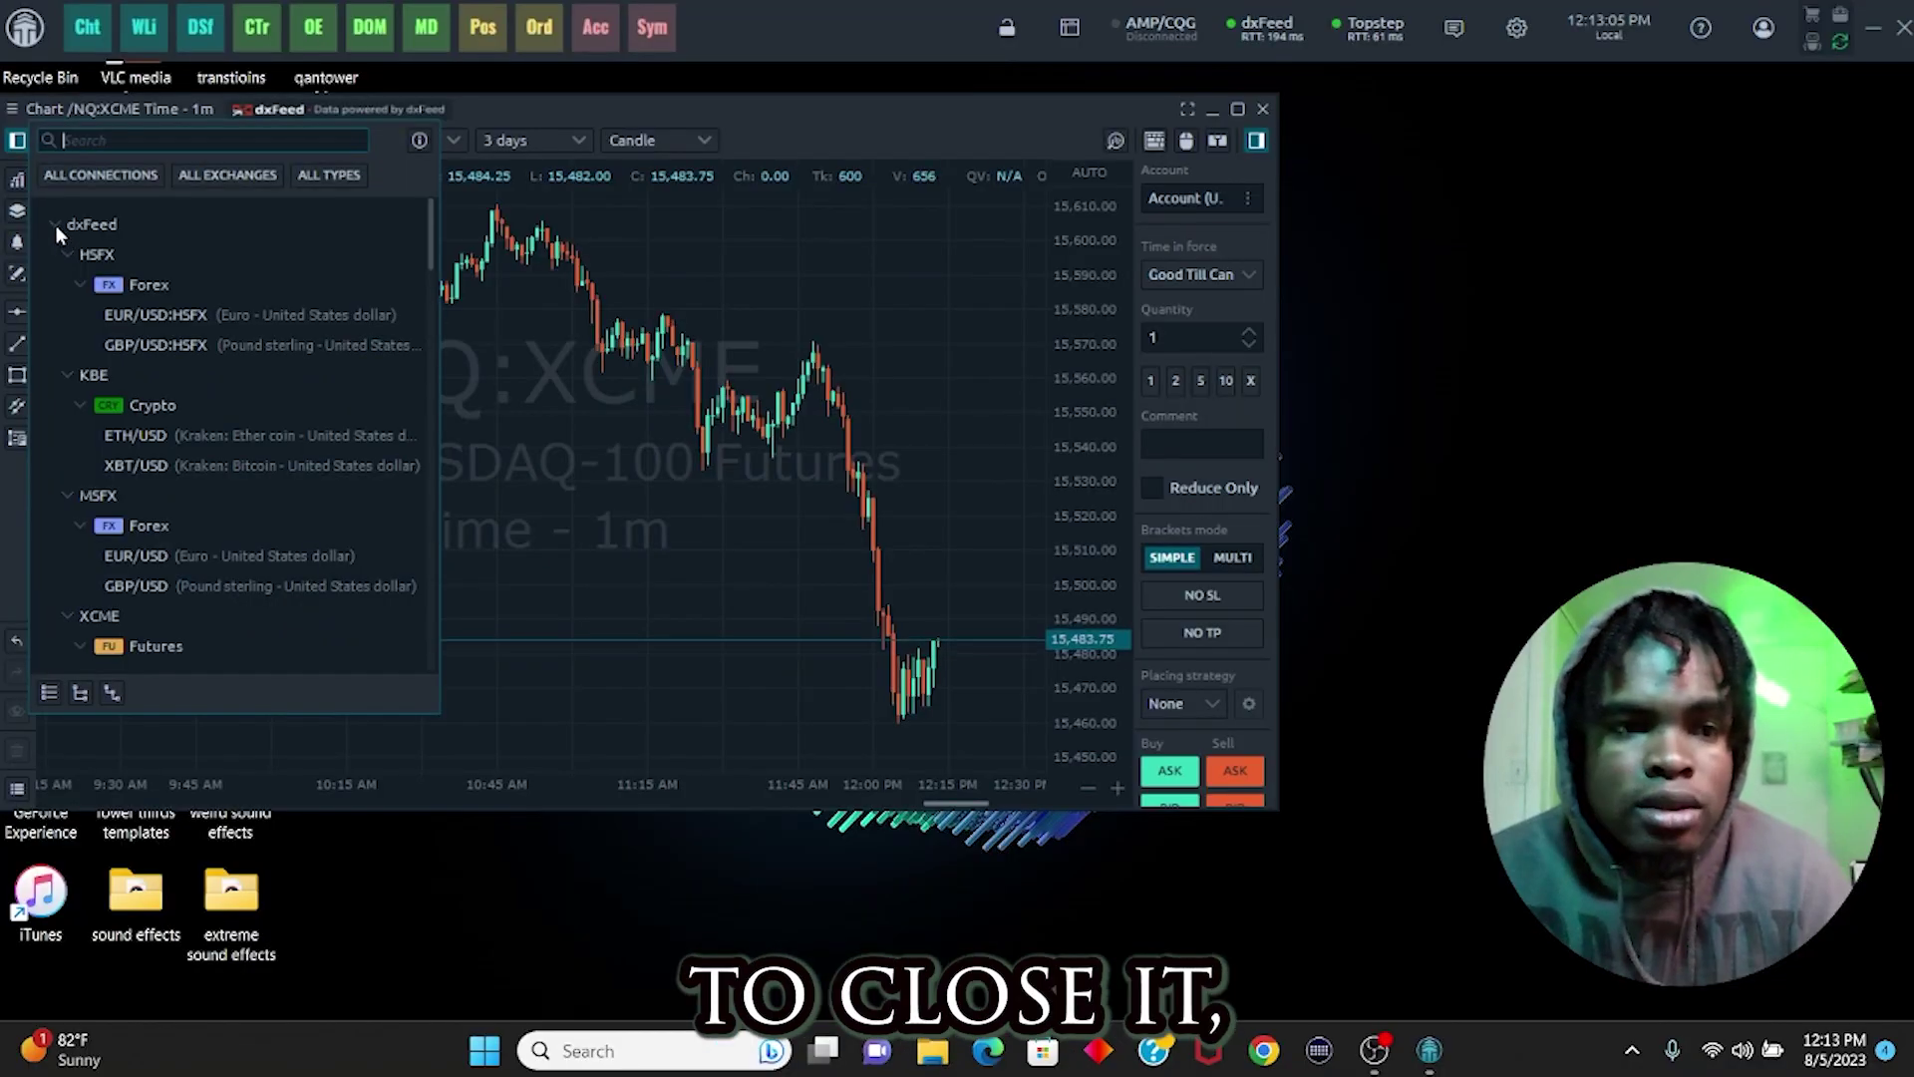
pyautogui.click(178, 409)
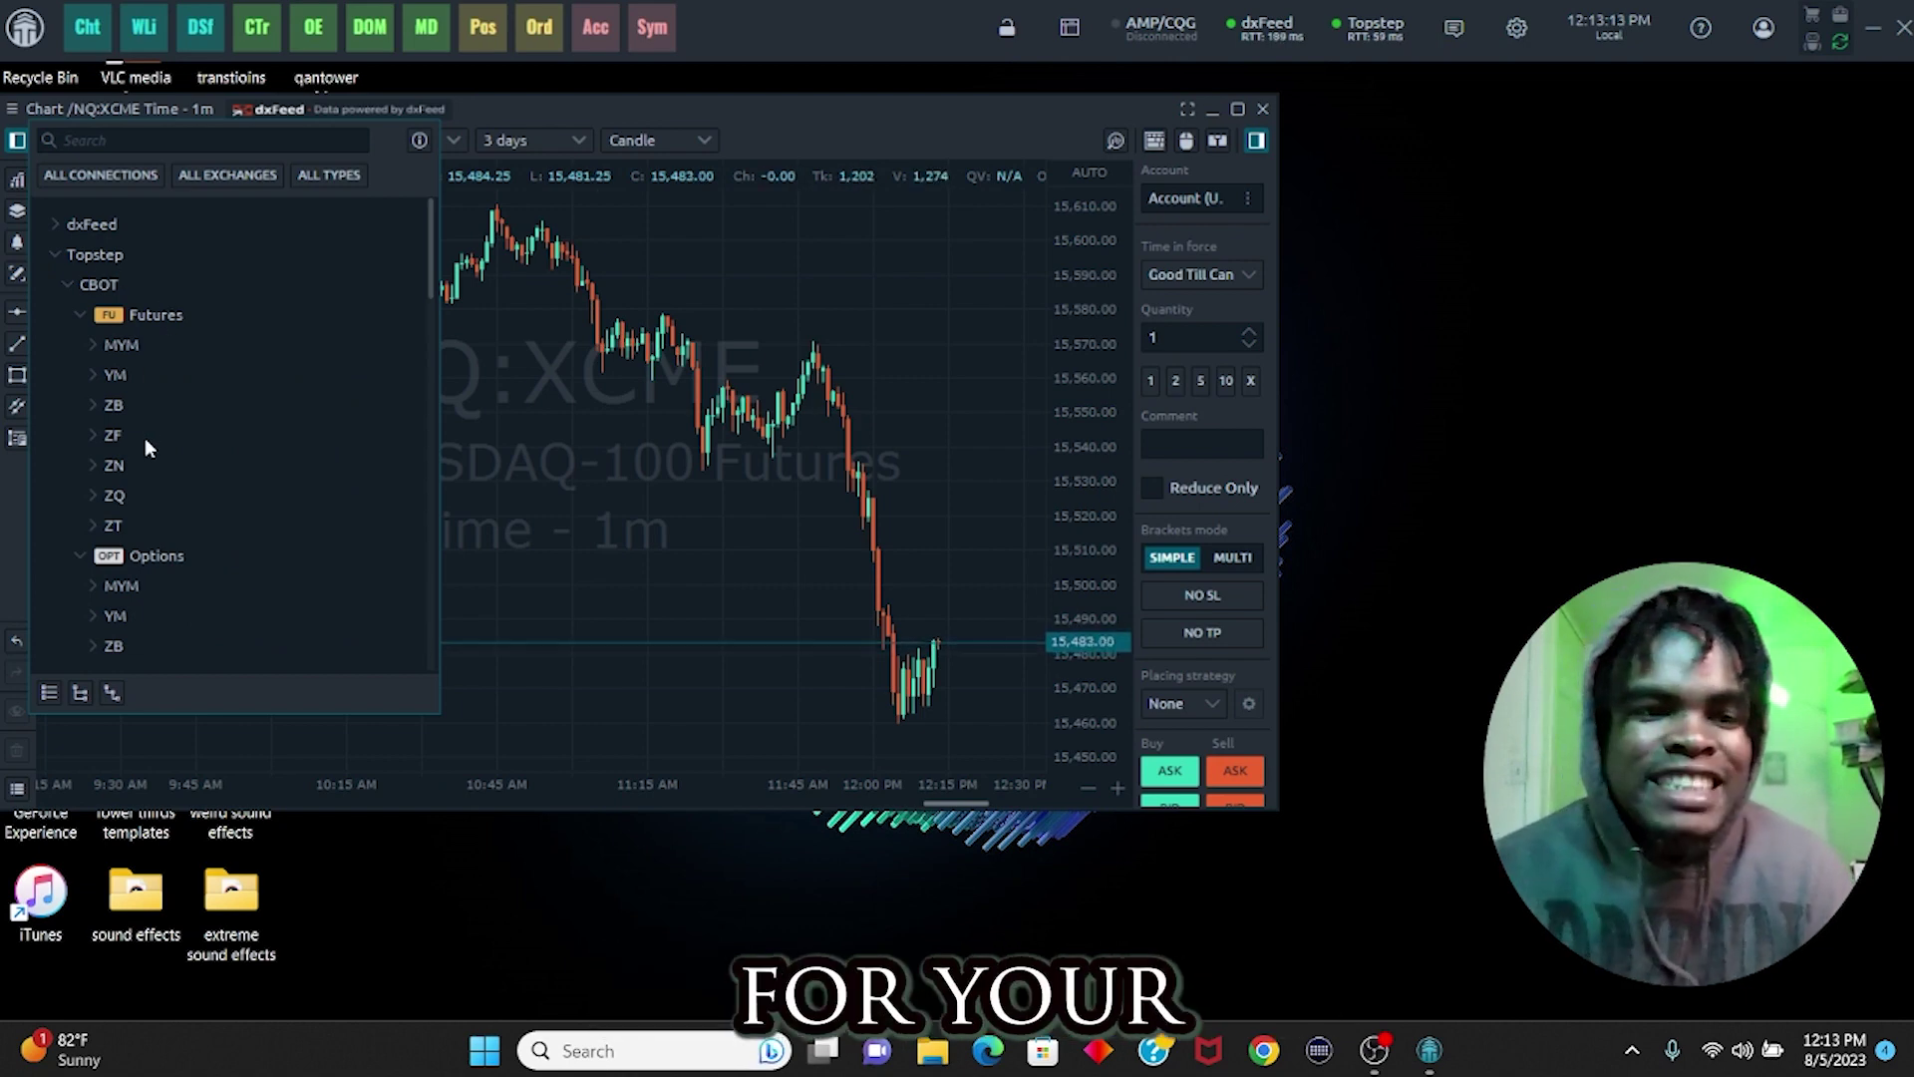
pyautogui.scroll(-5, 125, 373)
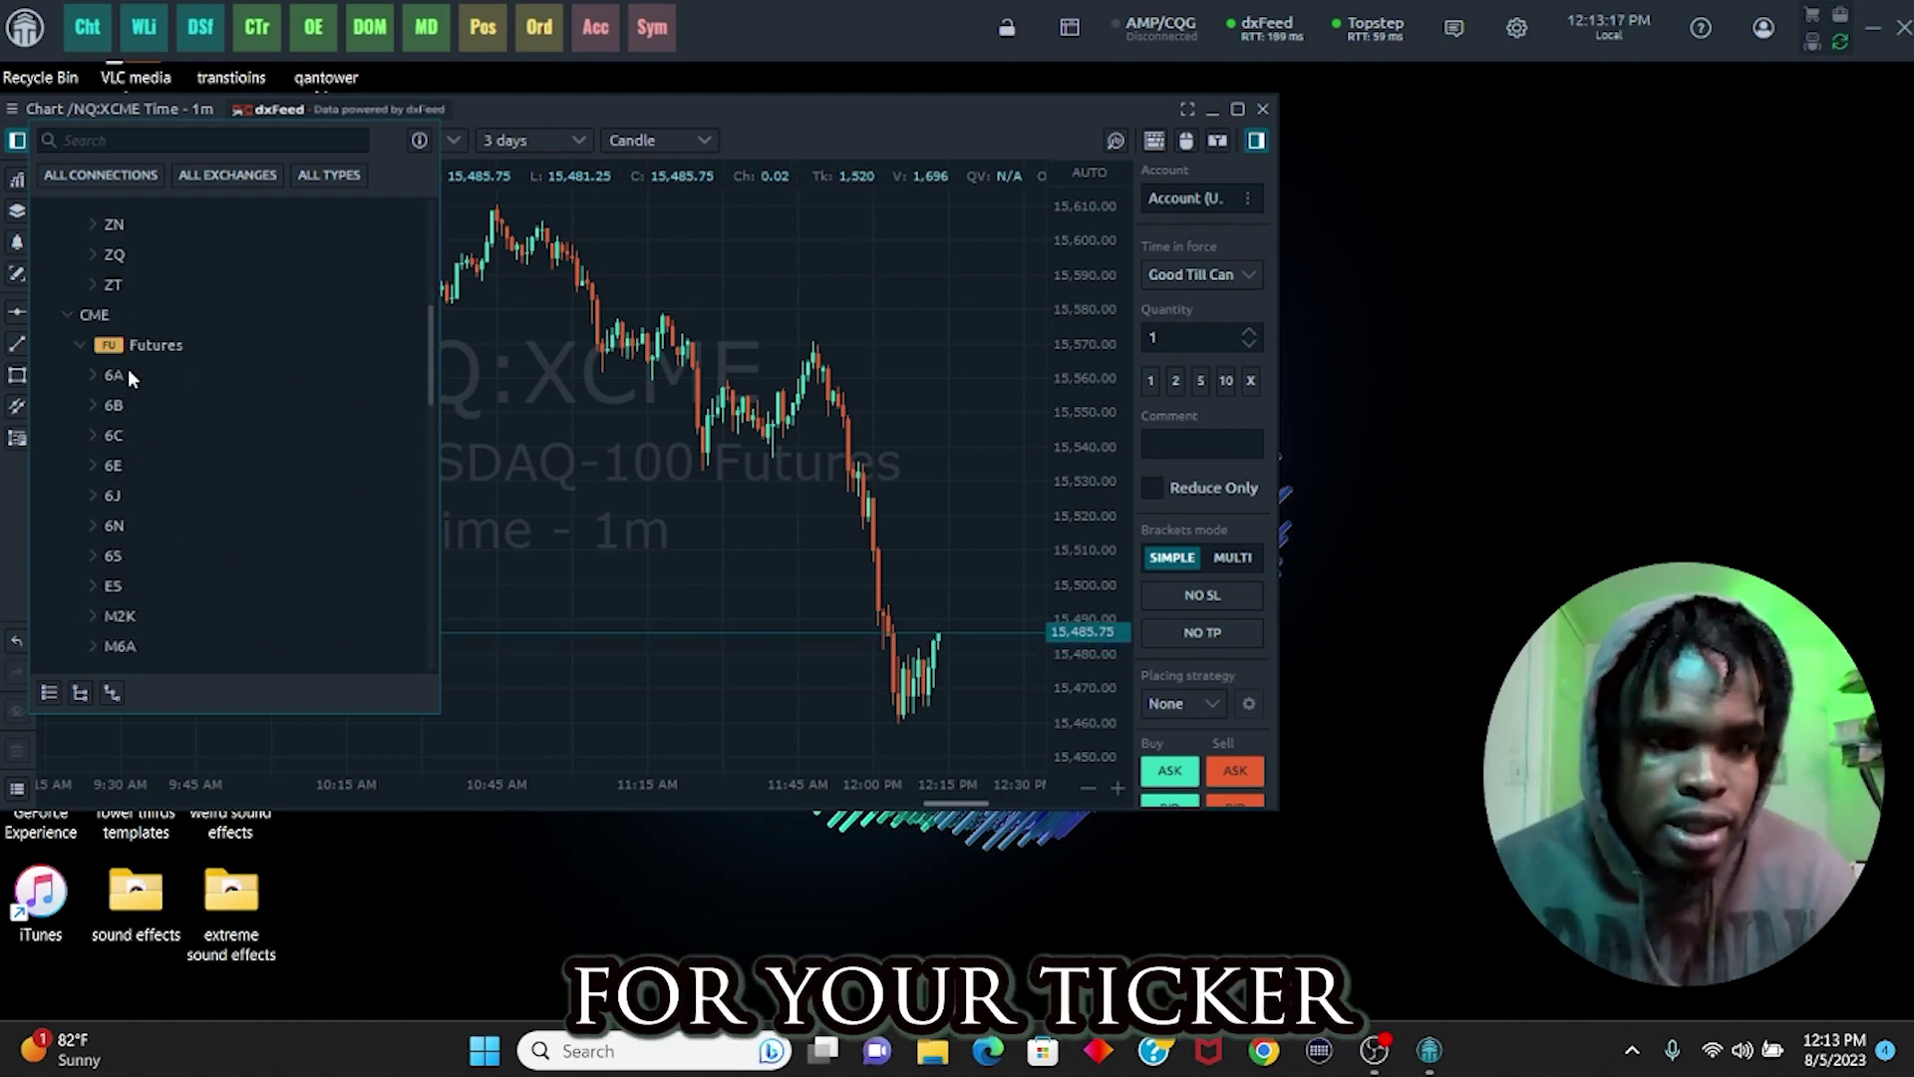
pyautogui.scroll(-4, 131, 388)
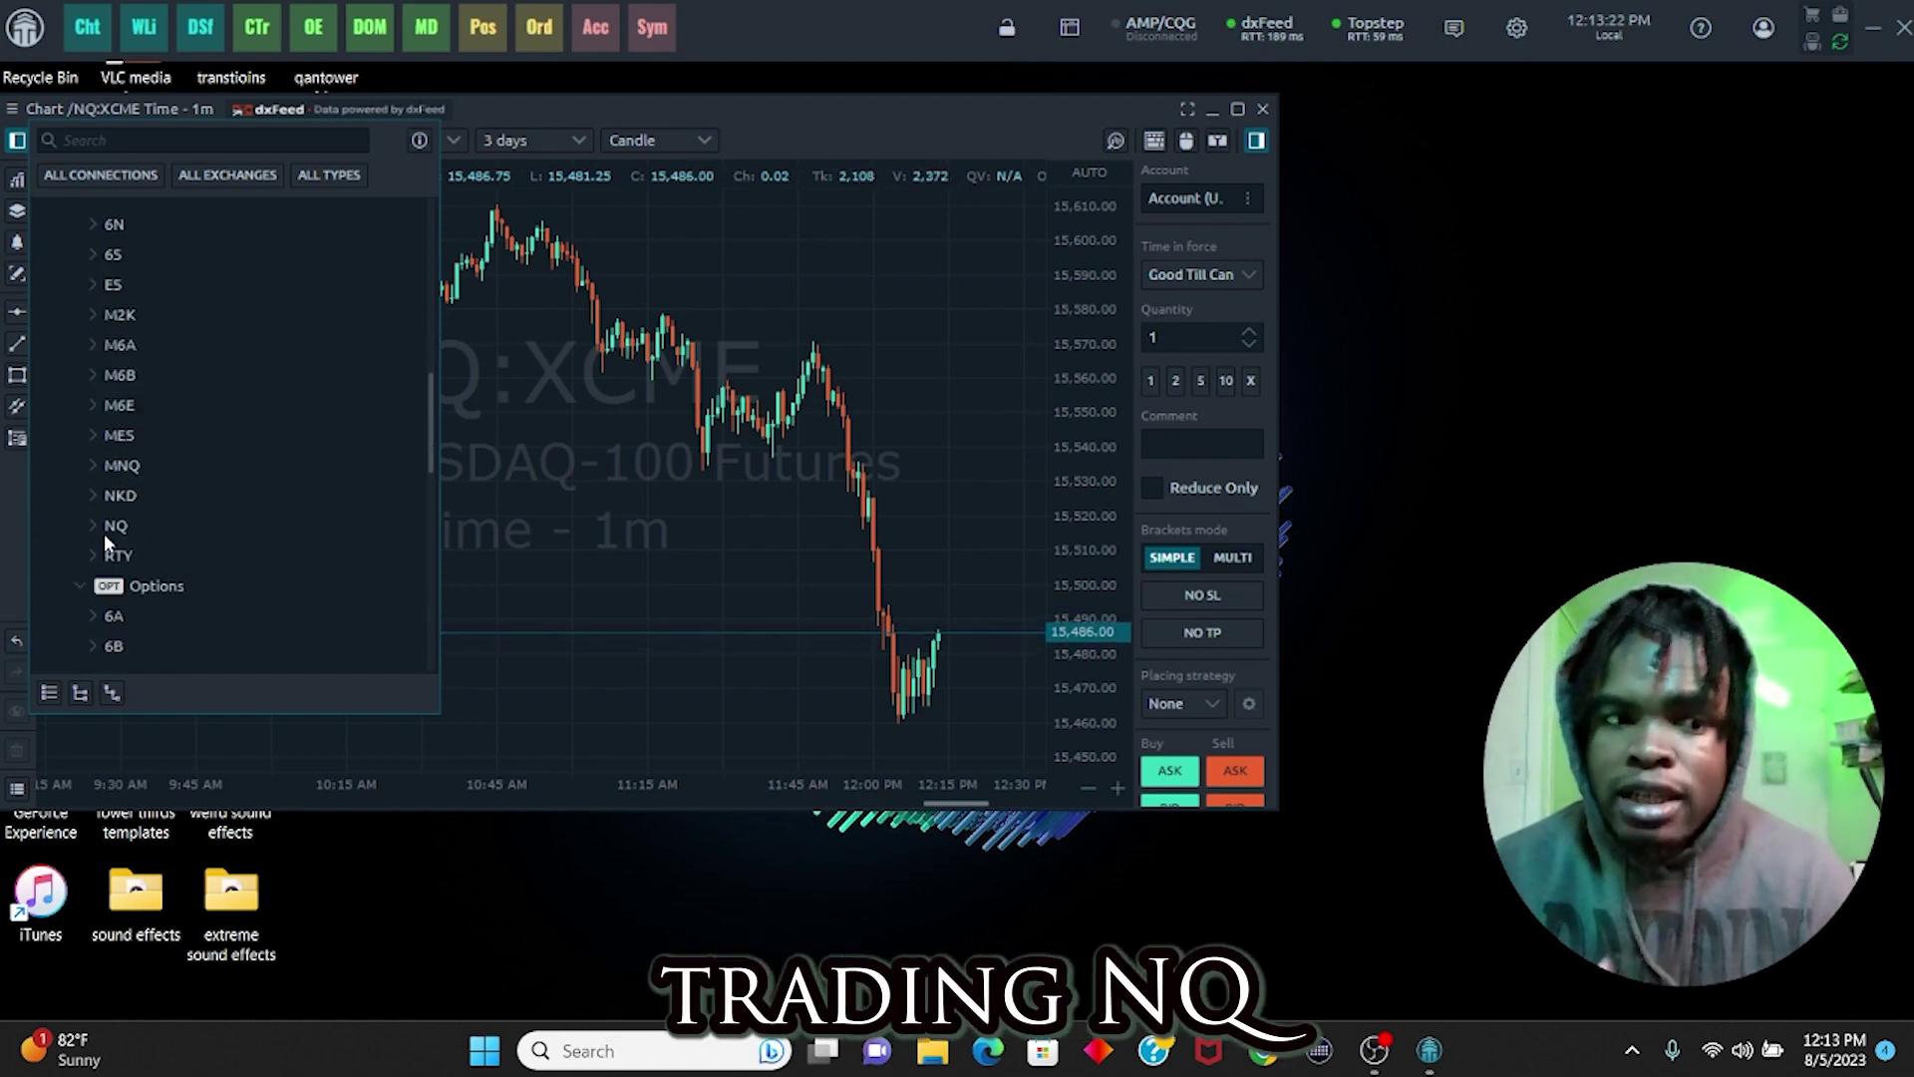
pyautogui.click(102, 530)
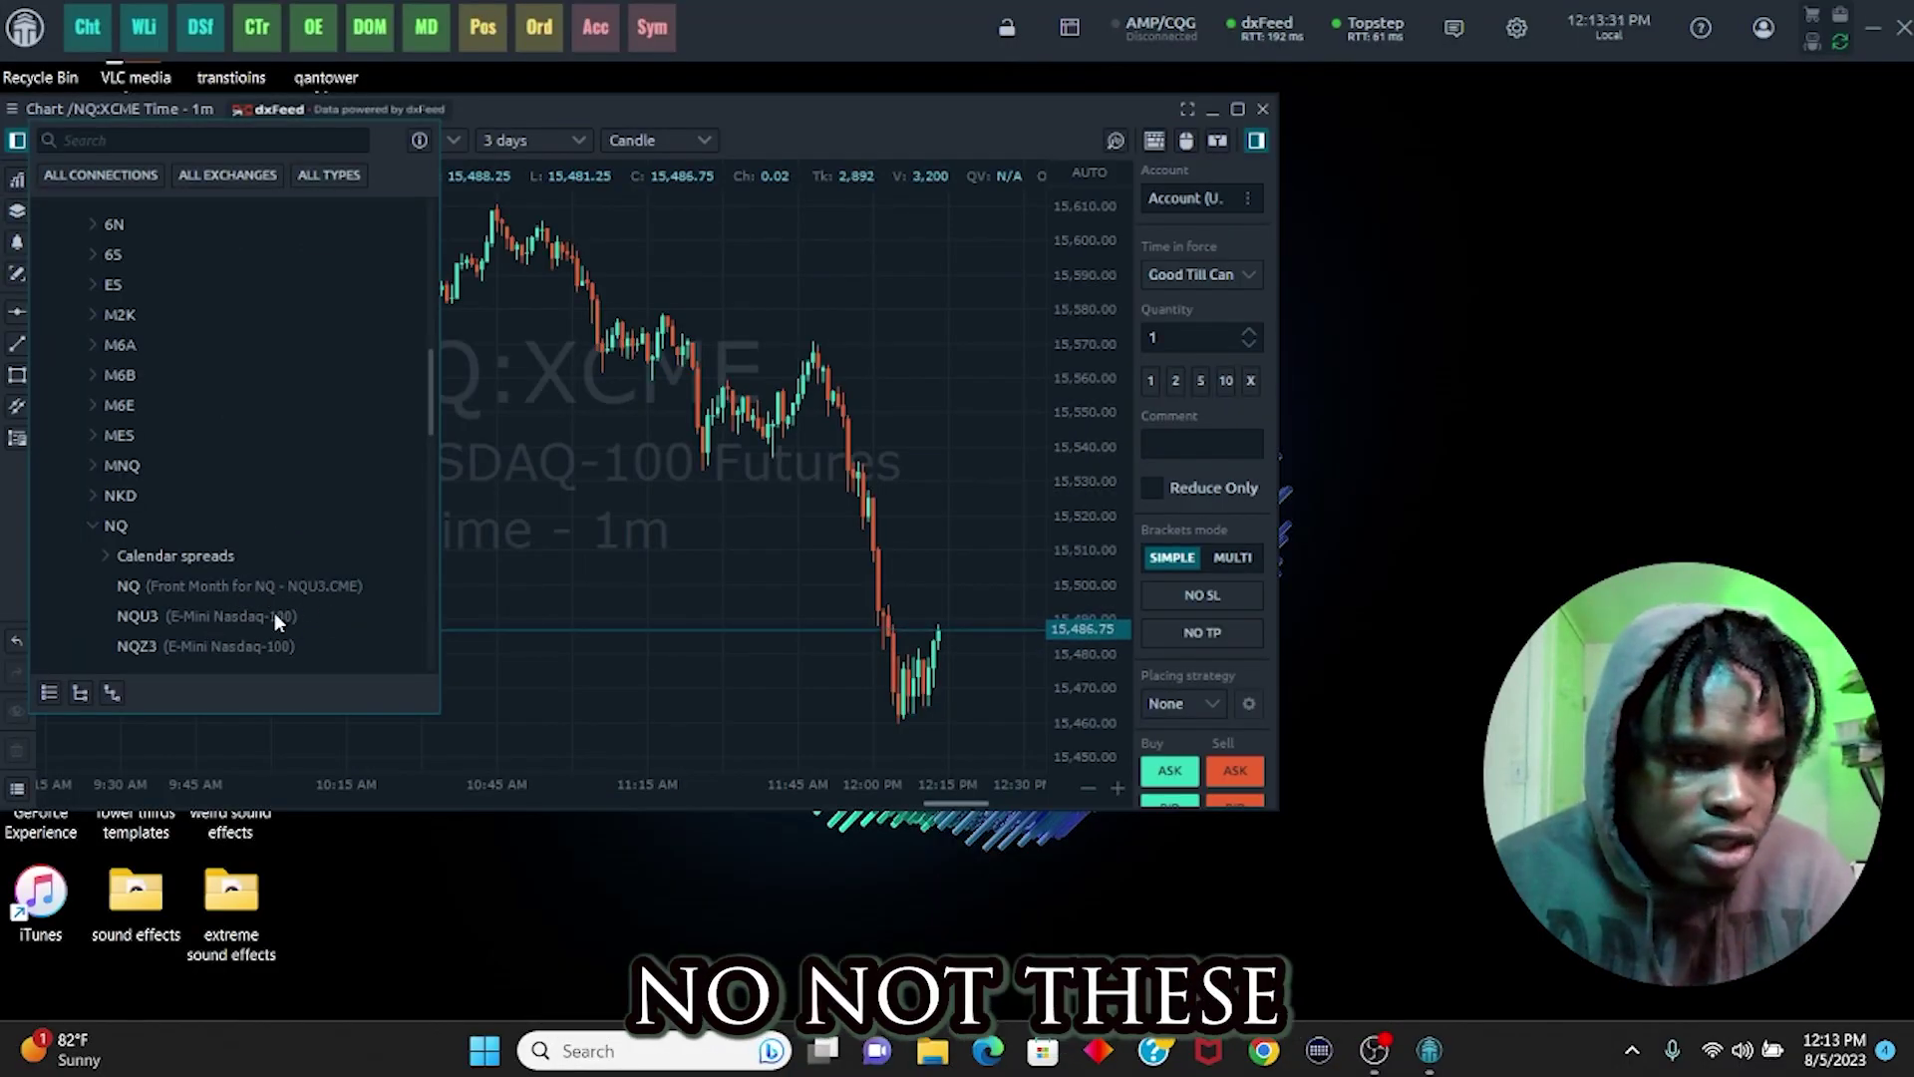
pyautogui.click(213, 588)
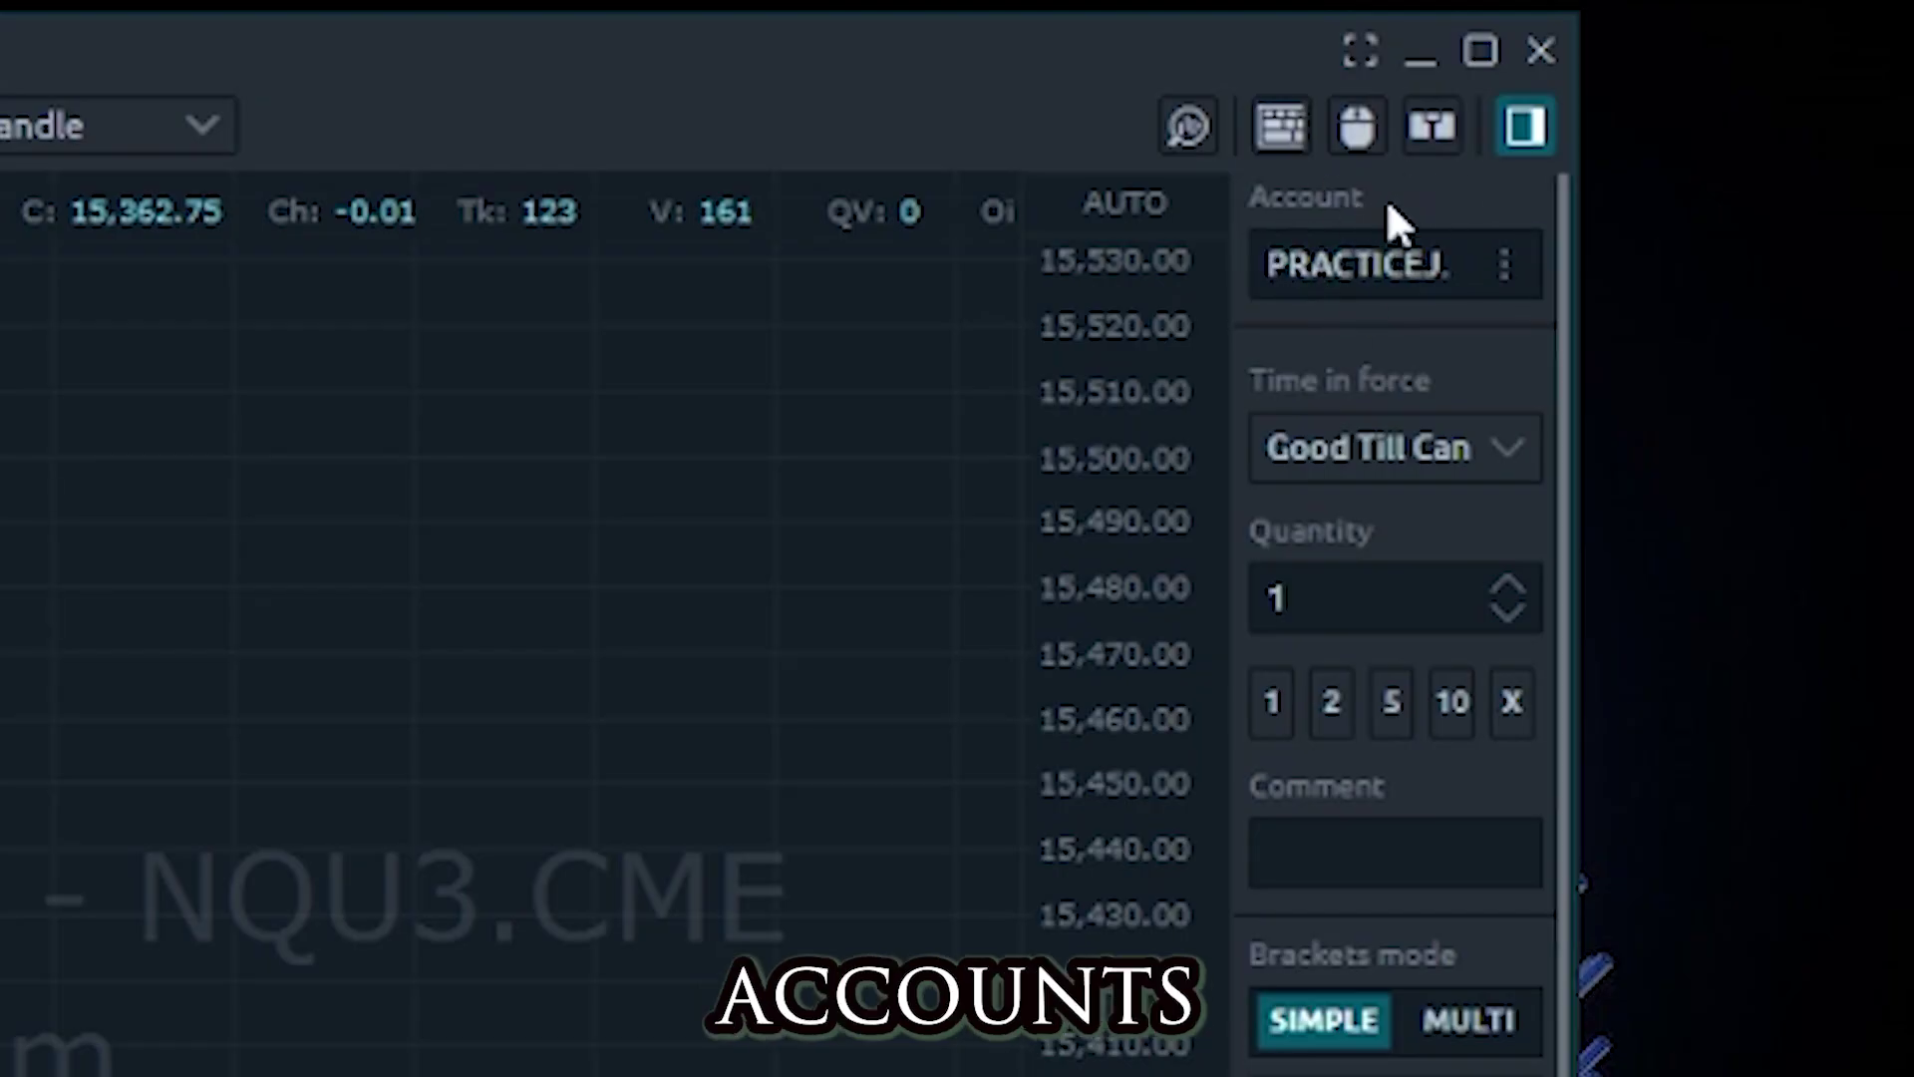
# Review the Topstep accounts available in the NQ chart's order entry settings
pyautogui.click(1234, 205)
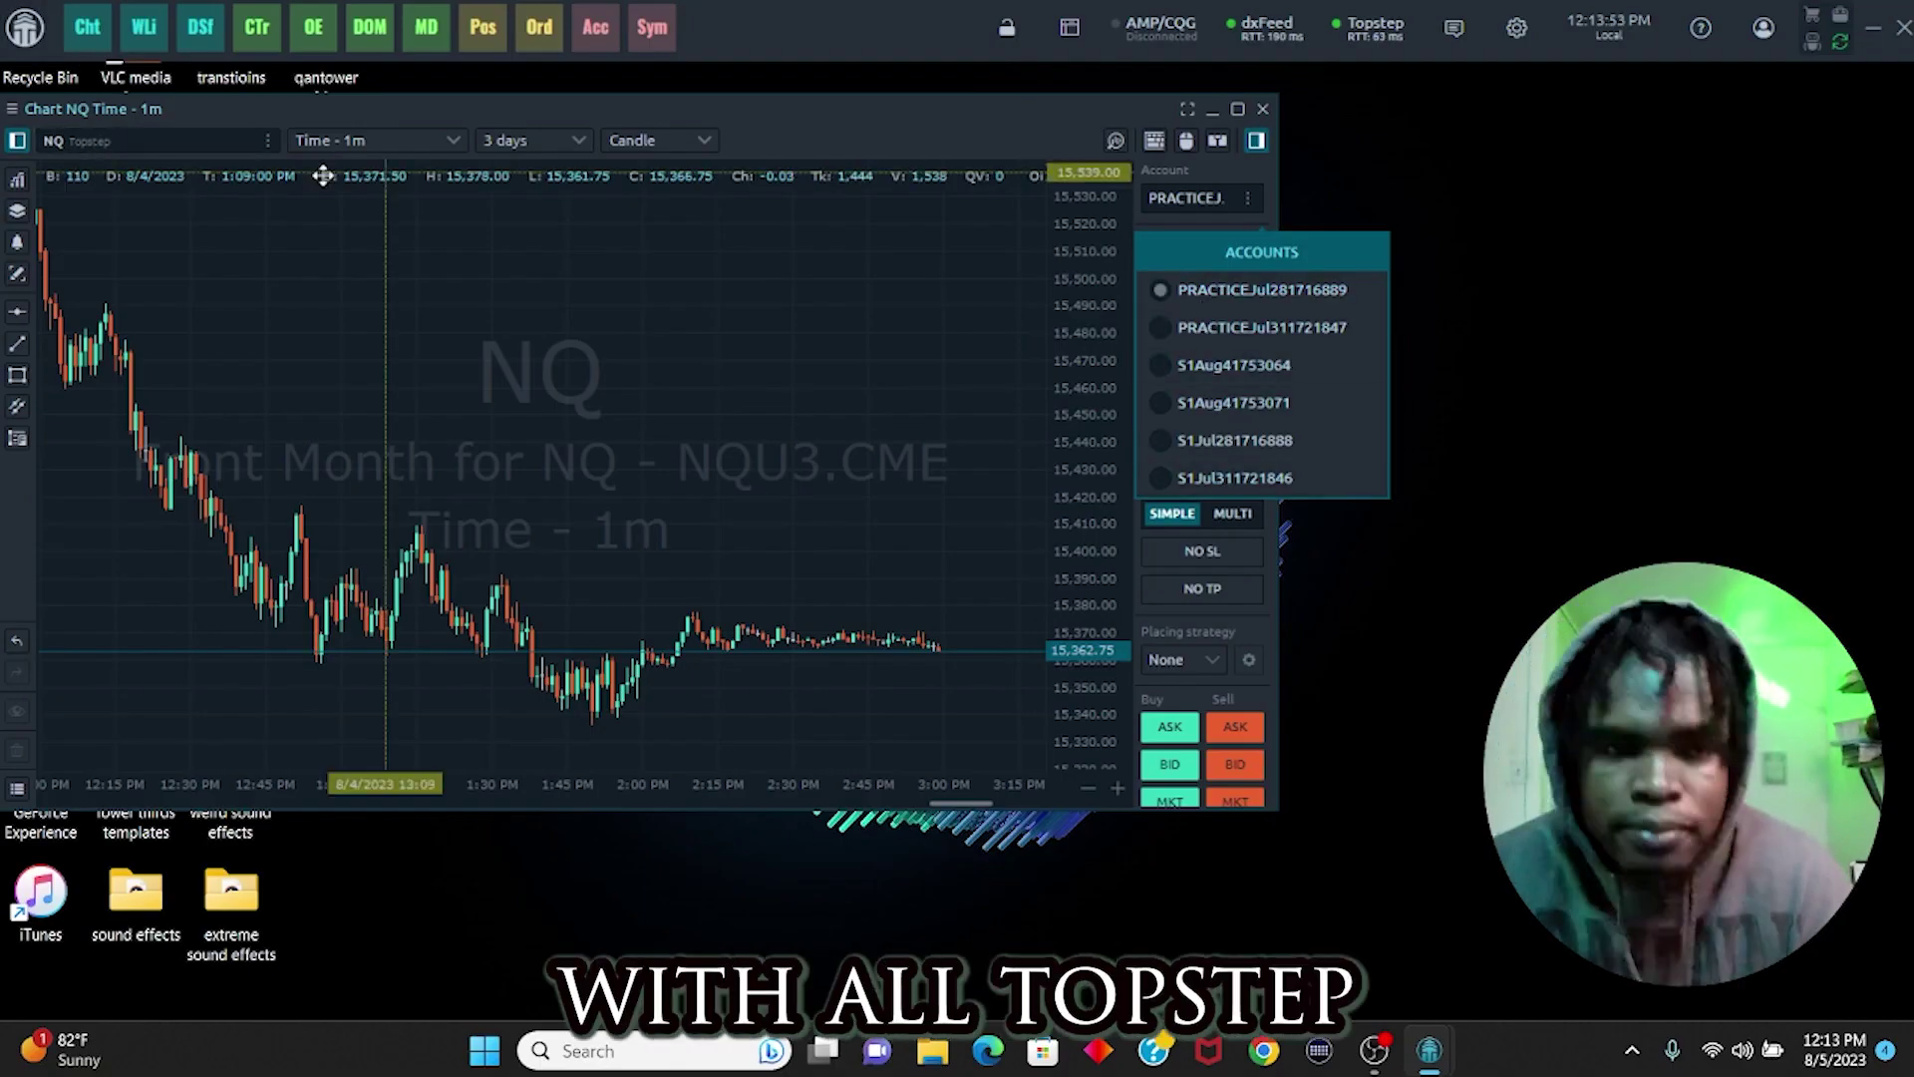
pyautogui.click(483, 255)
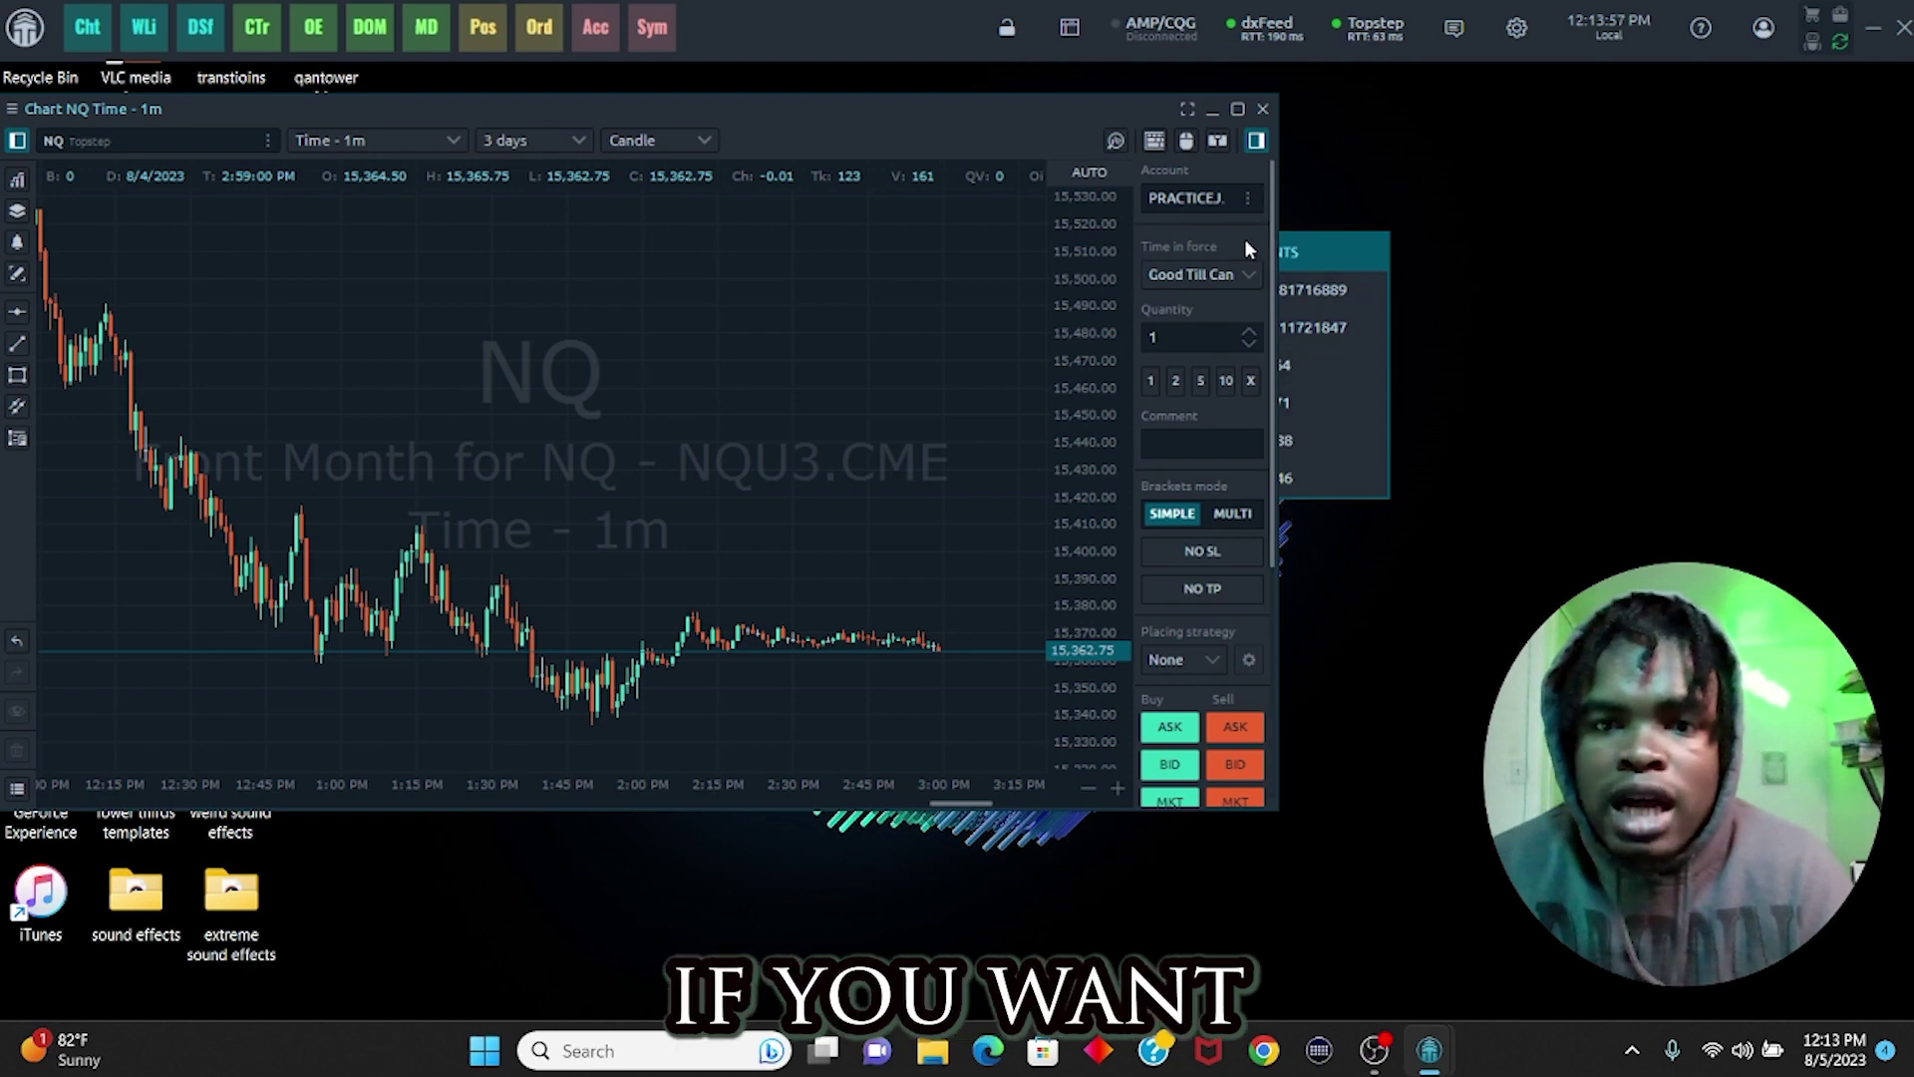
pyautogui.click(1318, 252)
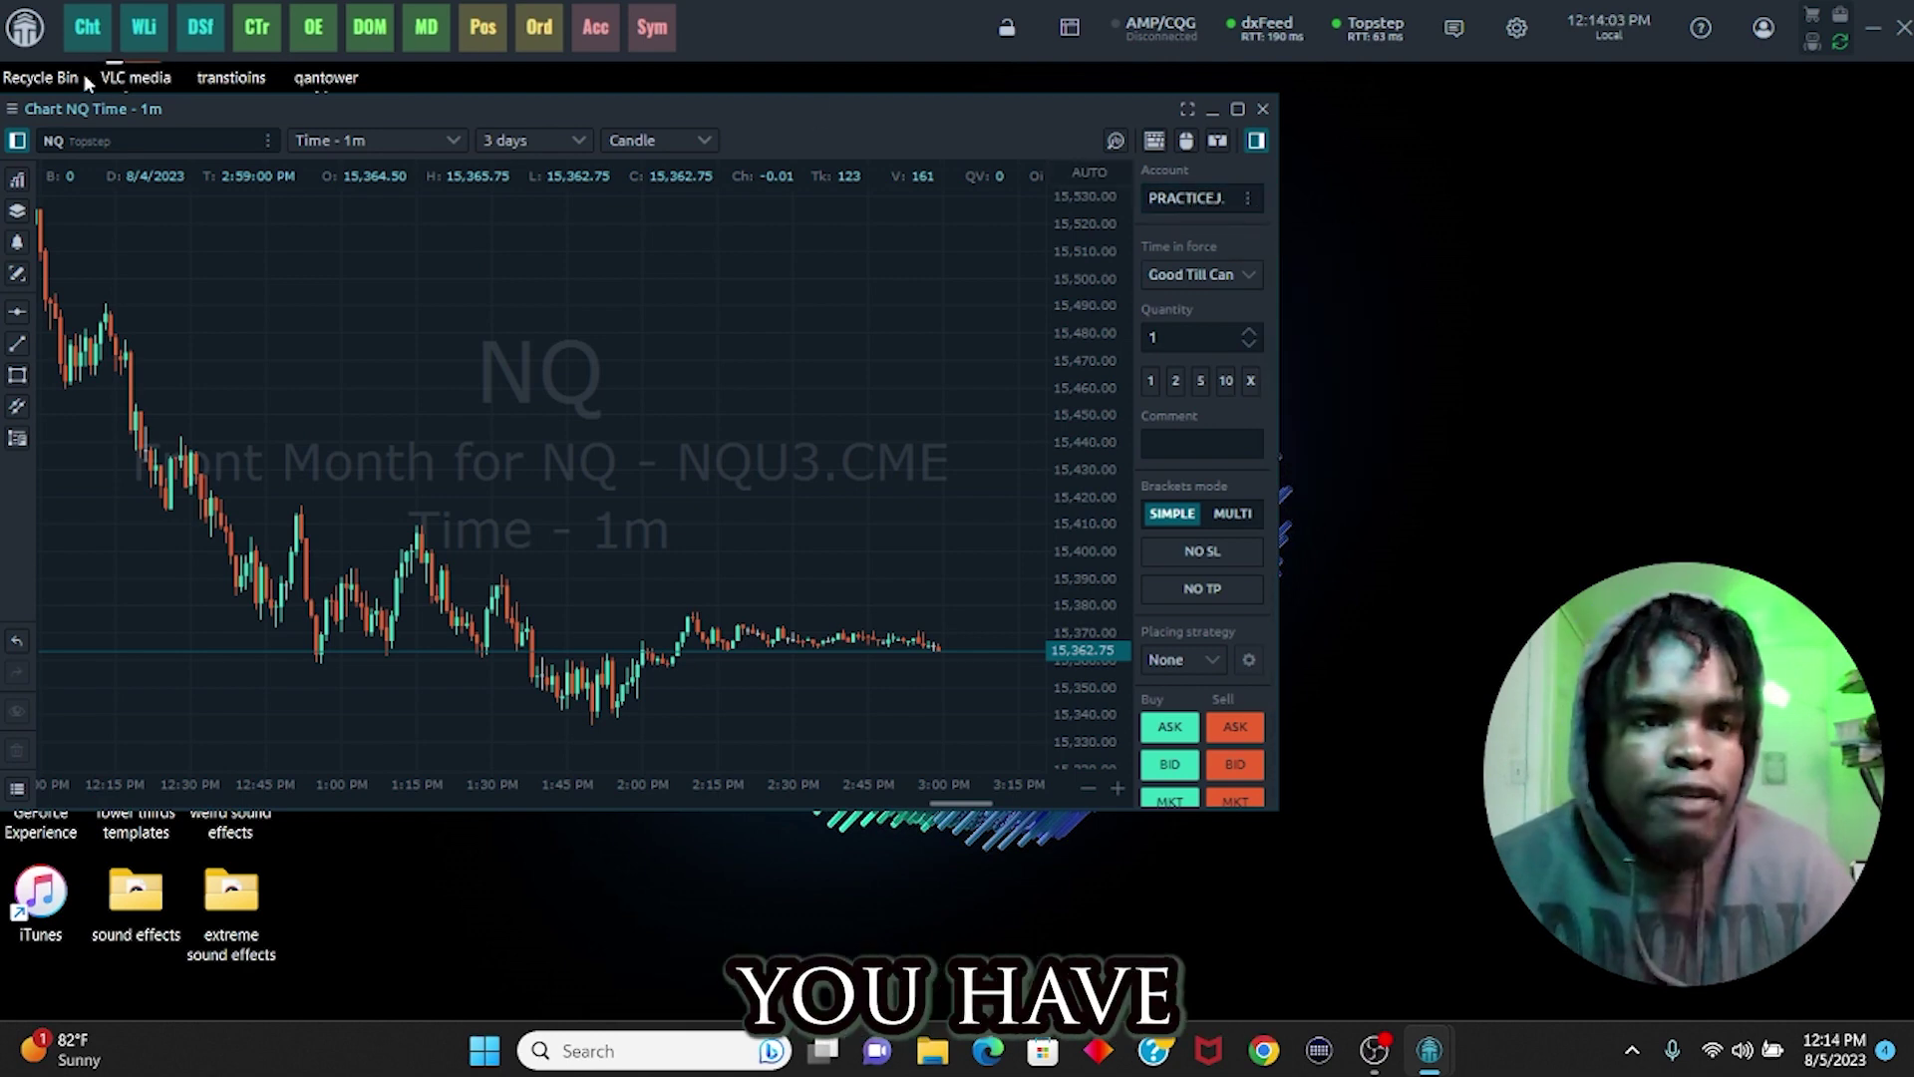
# Open a second chart and load the NQU3 contract from Topstep's CME futures in it
pyautogui.click(84, 28)
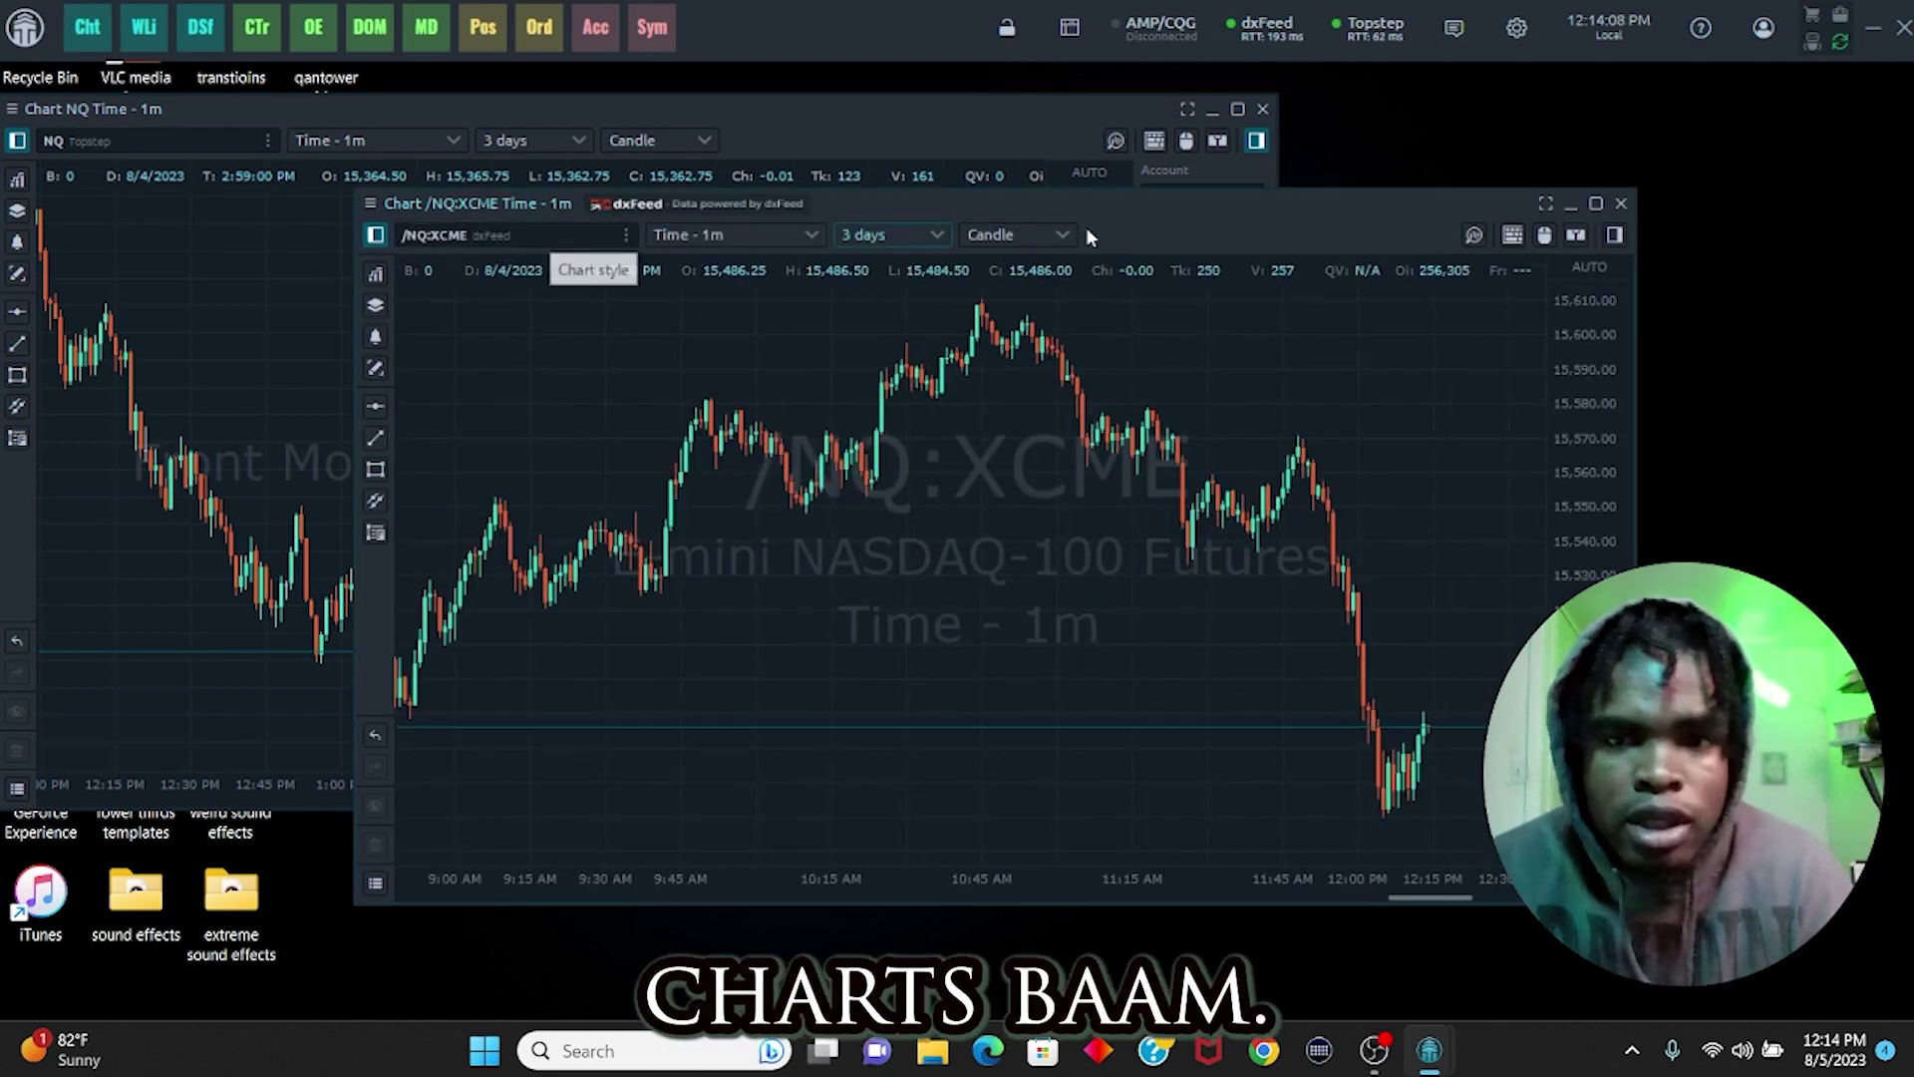
pyautogui.click(538, 235)
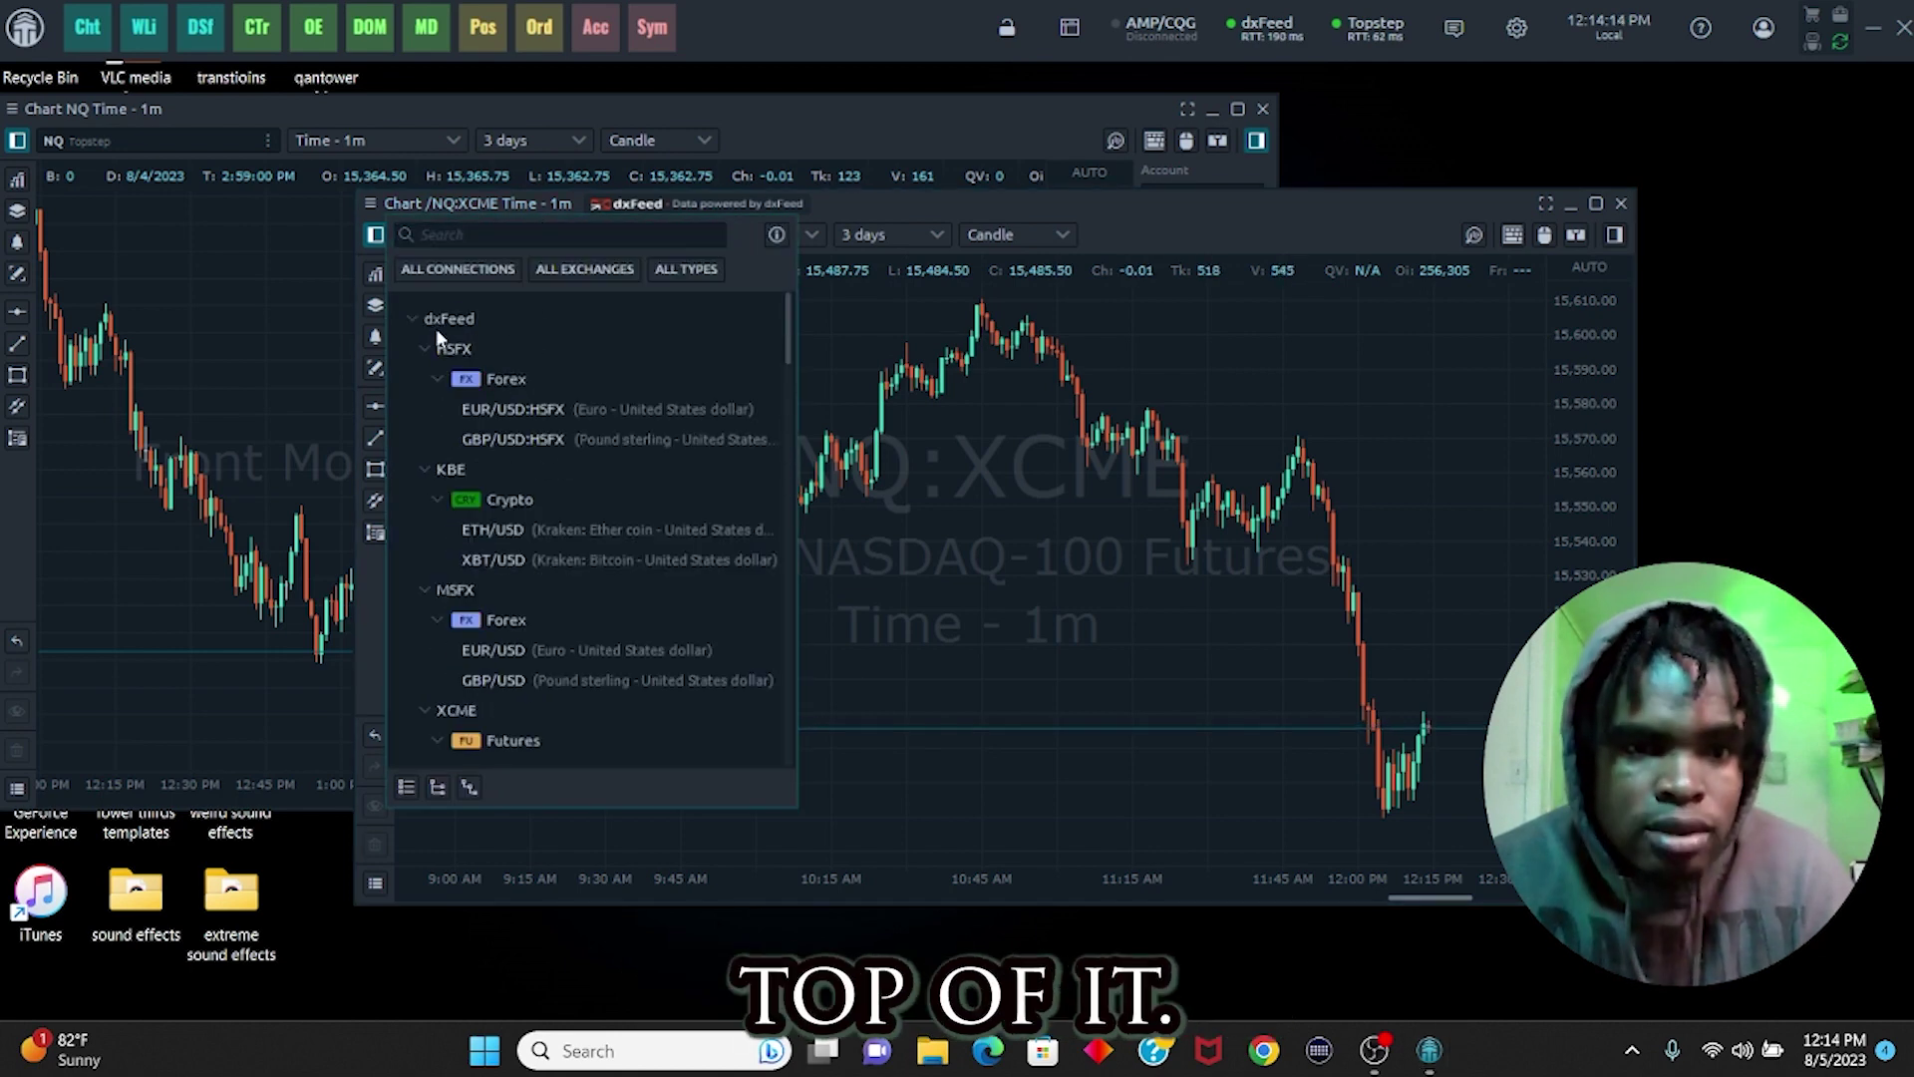
pyautogui.click(413, 317)
pyautogui.scroll(-3, 614, 474)
pyautogui.scroll(-7, 529, 439)
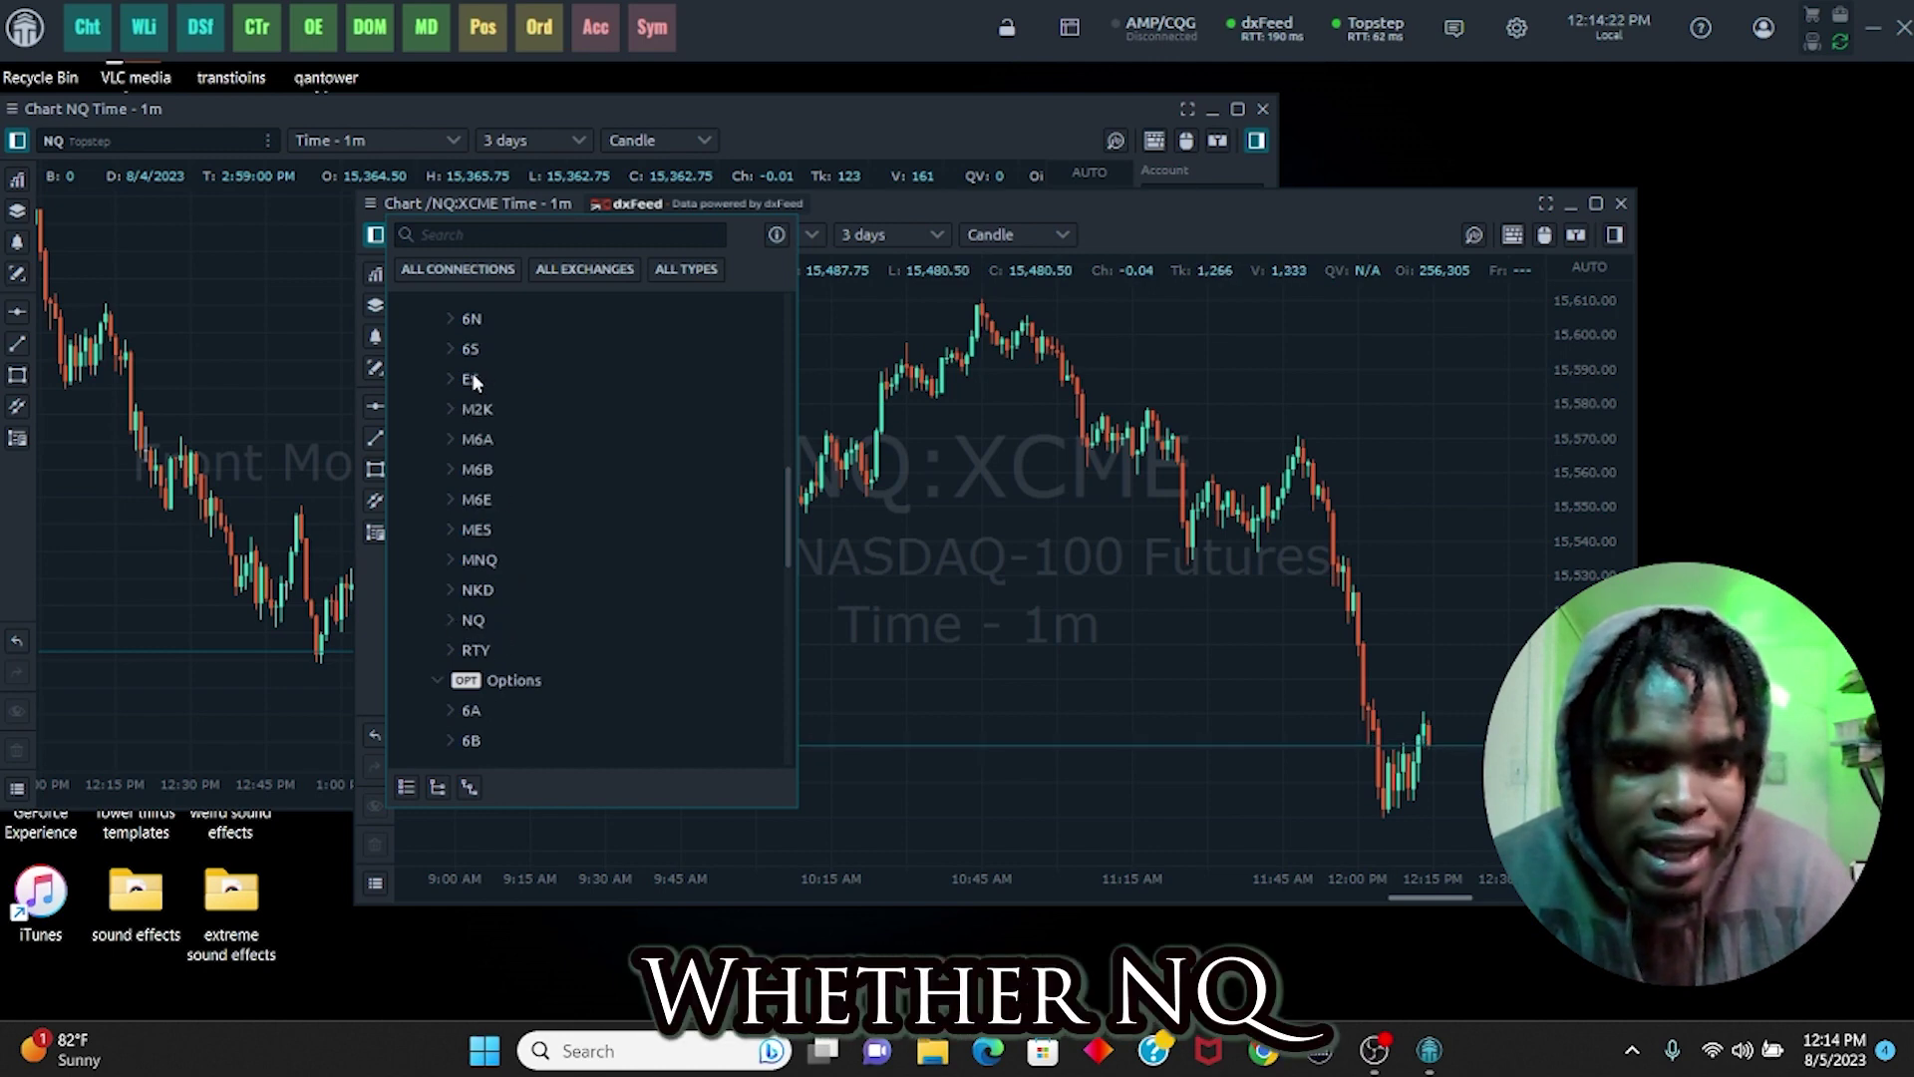
pyautogui.click(472, 619)
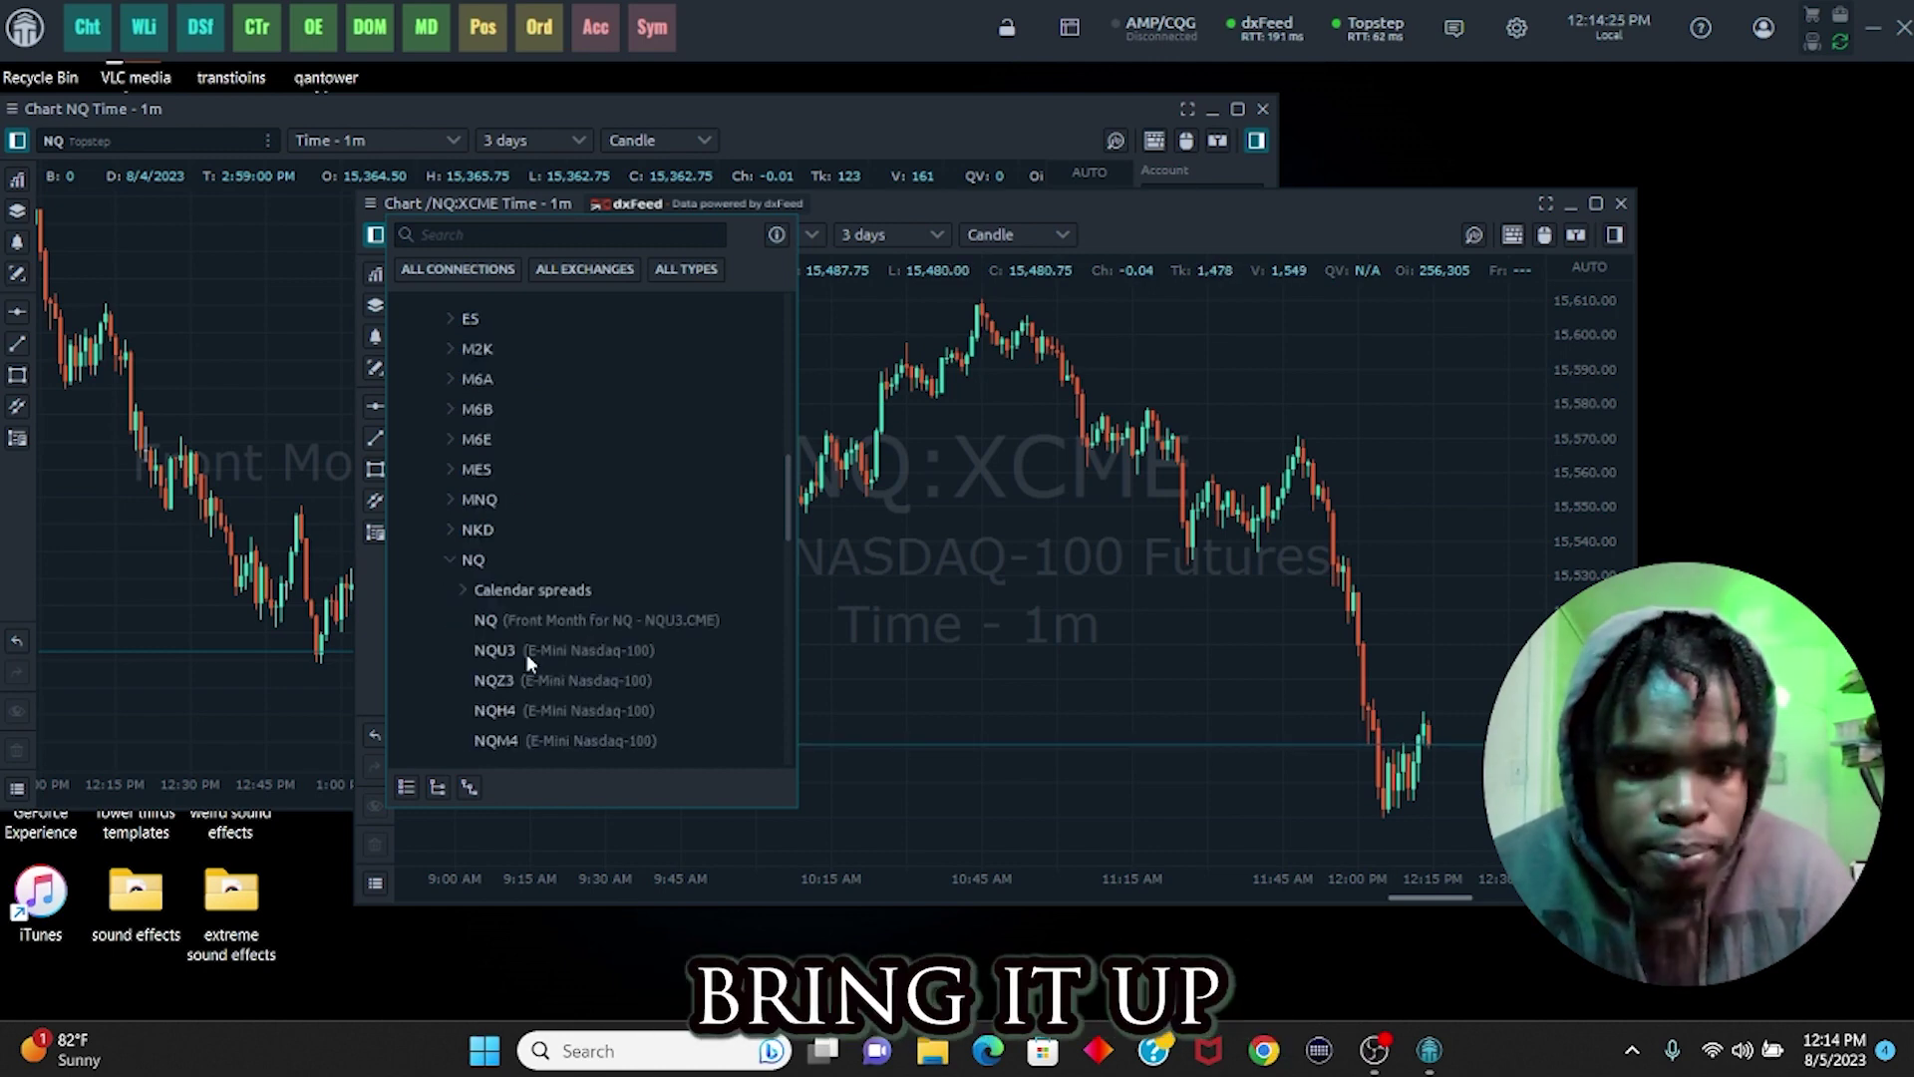
pyautogui.click(497, 710)
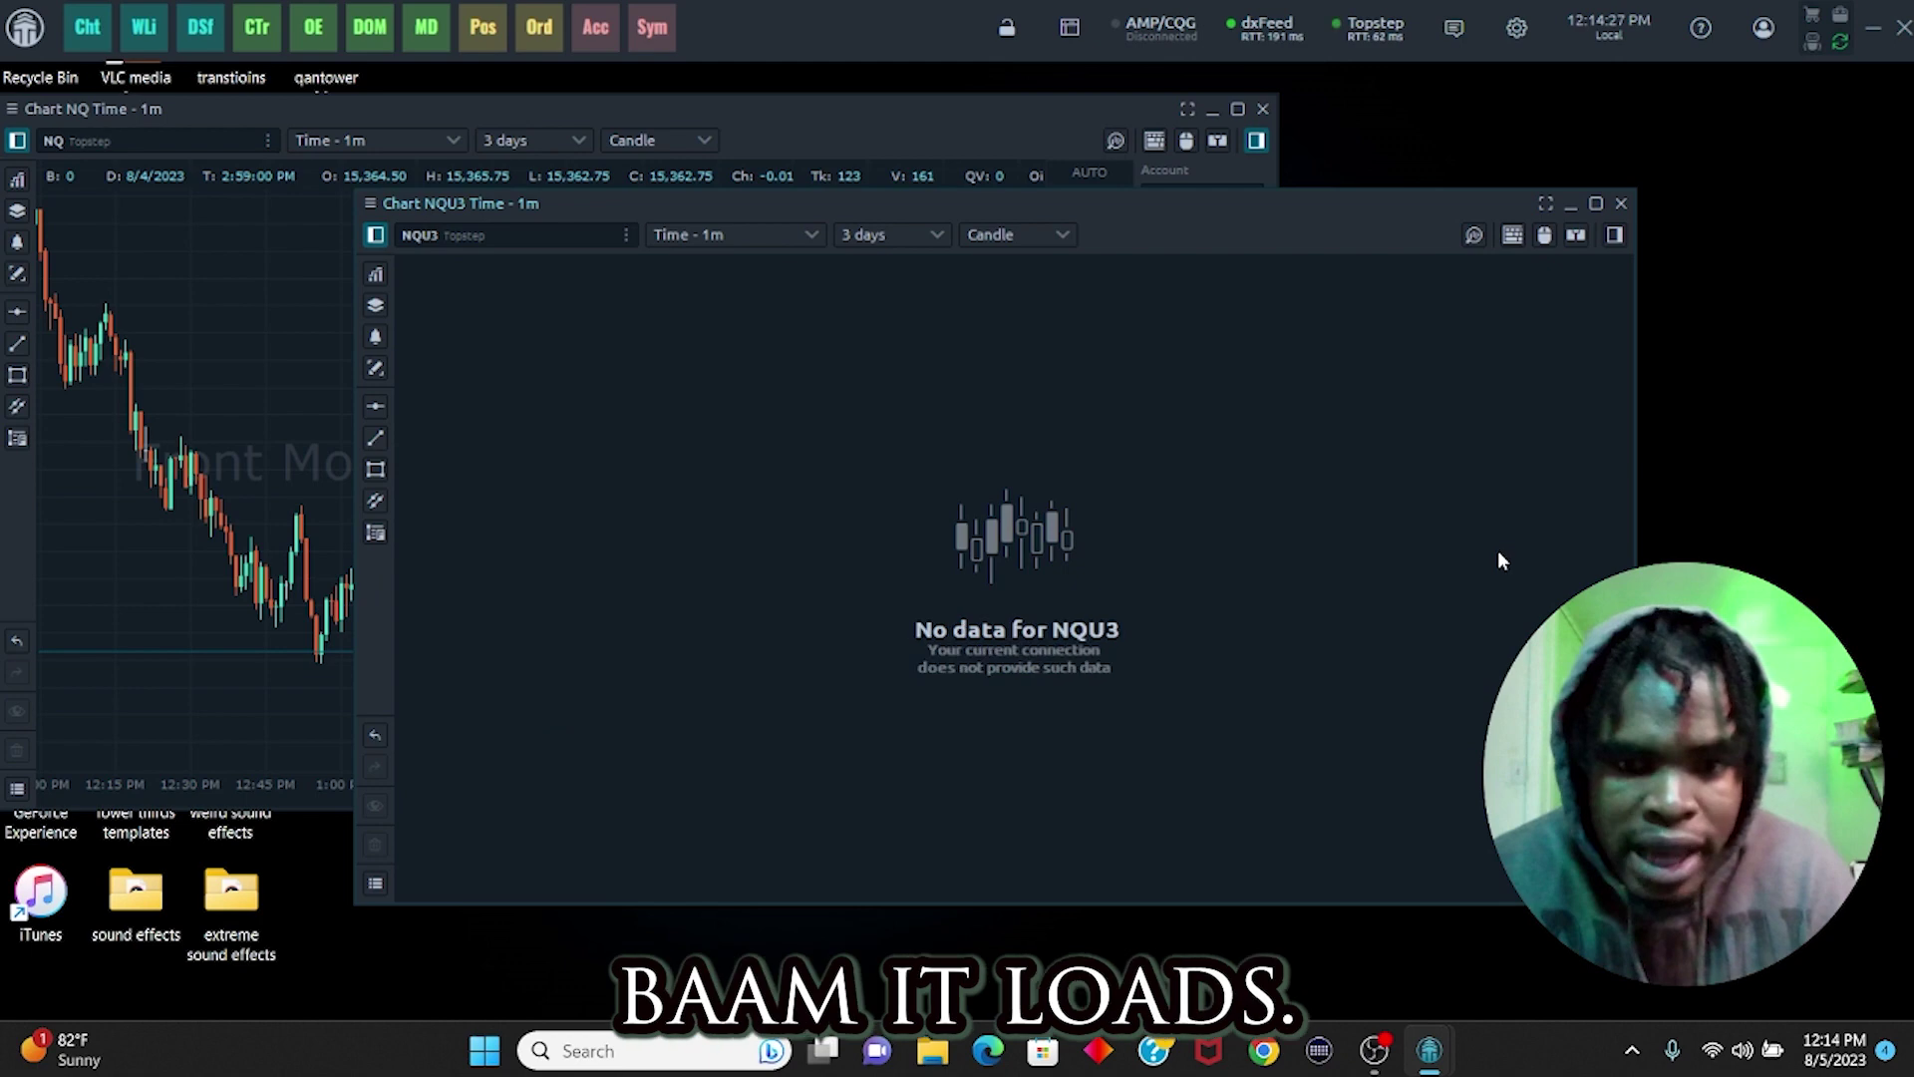
# Switch the second chart's symbol from NQU3 to Topstep's front-month NQ contract
pyautogui.click(588, 236)
pyautogui.scroll(-10, 511, 408)
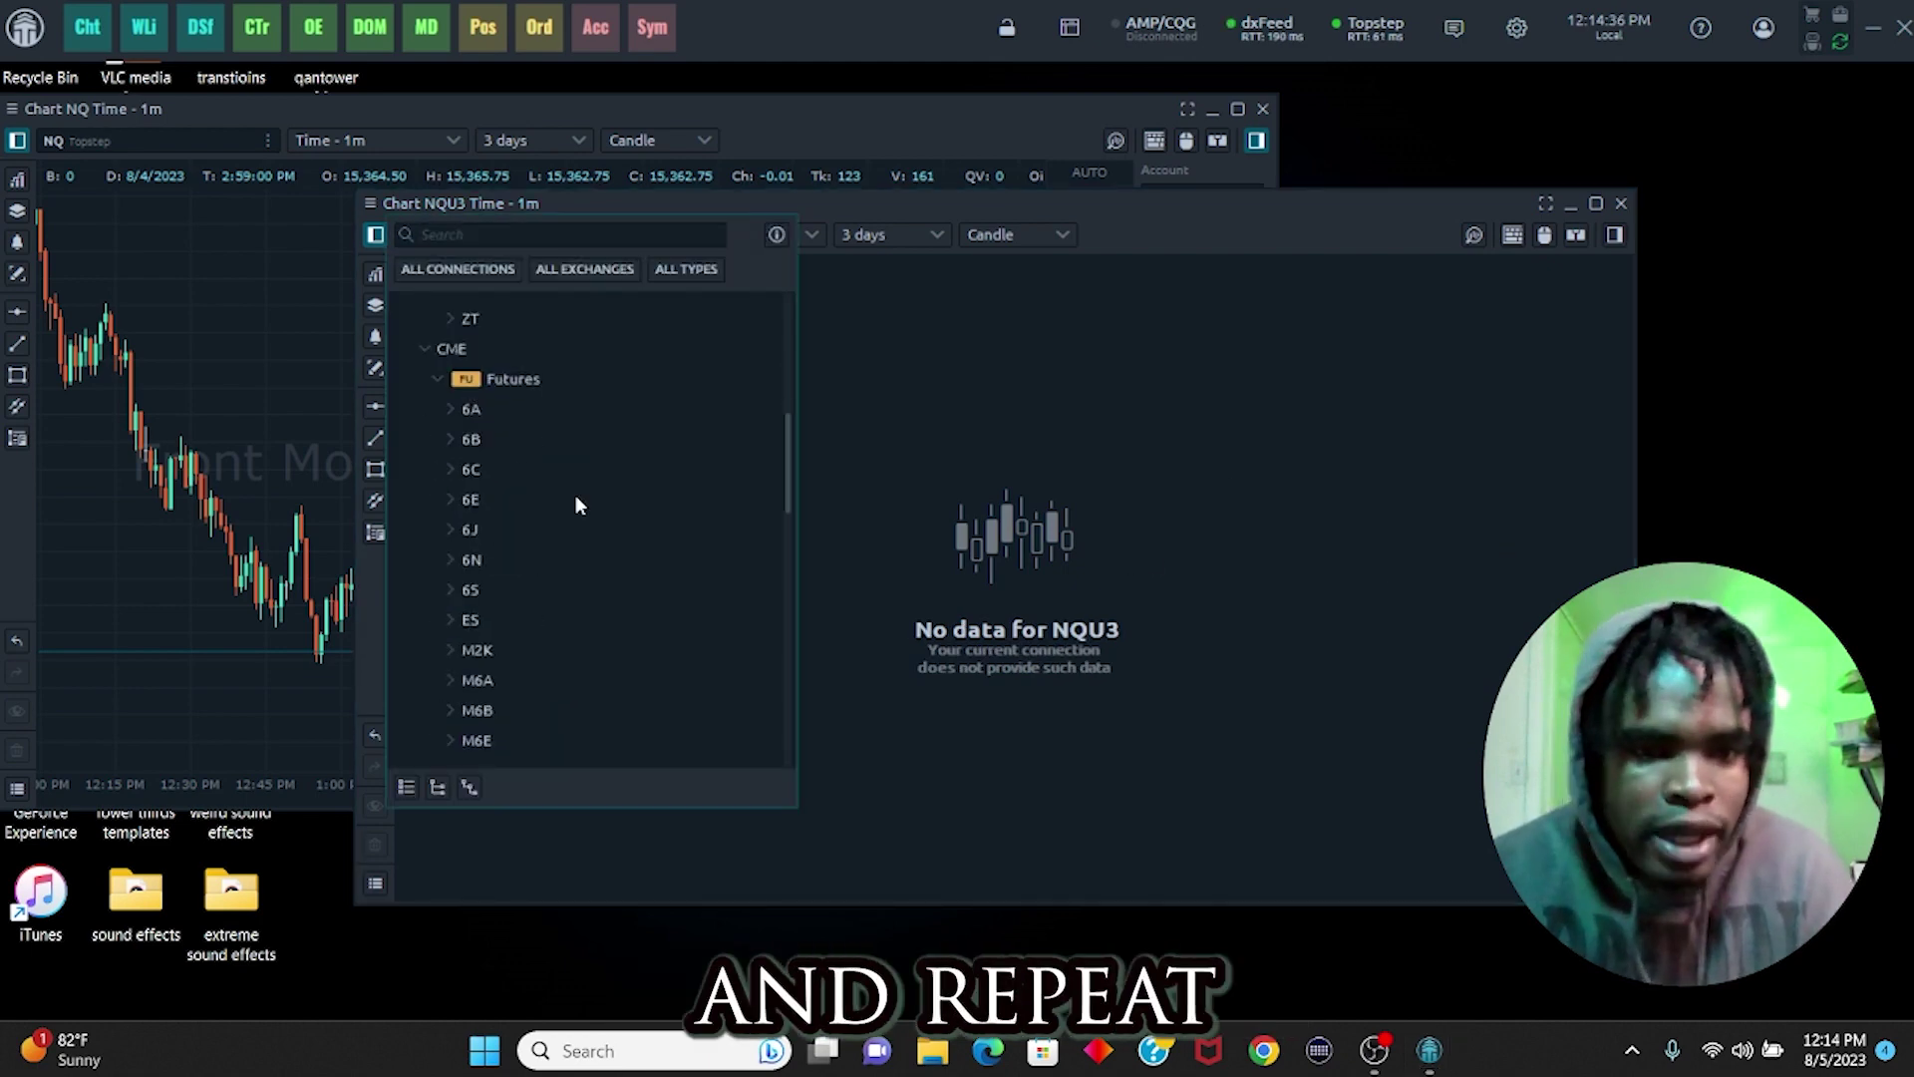
pyautogui.click(474, 619)
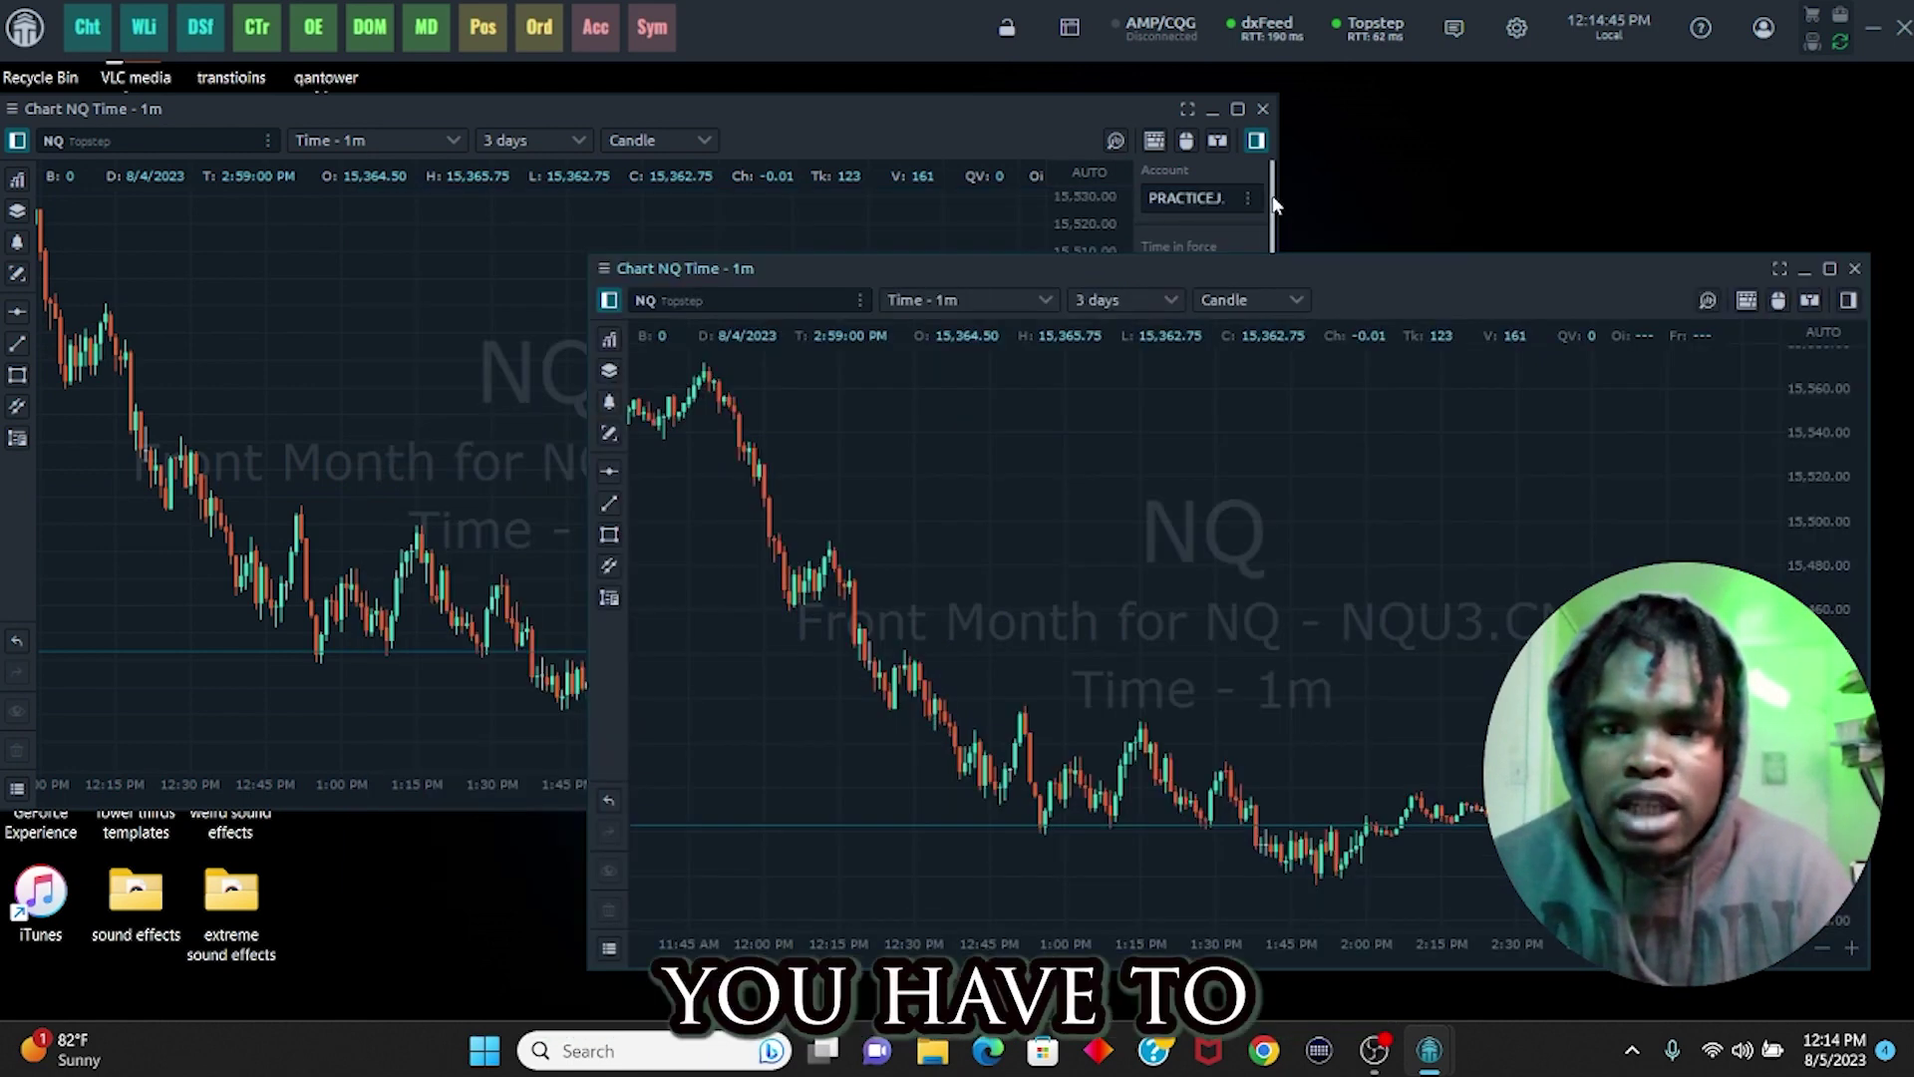
# Resize and move the two NQ chart windows so they sit side by side below the main toolbar
pyautogui.moveTo(1274, 204); pyautogui.dragTo(1069, 199)
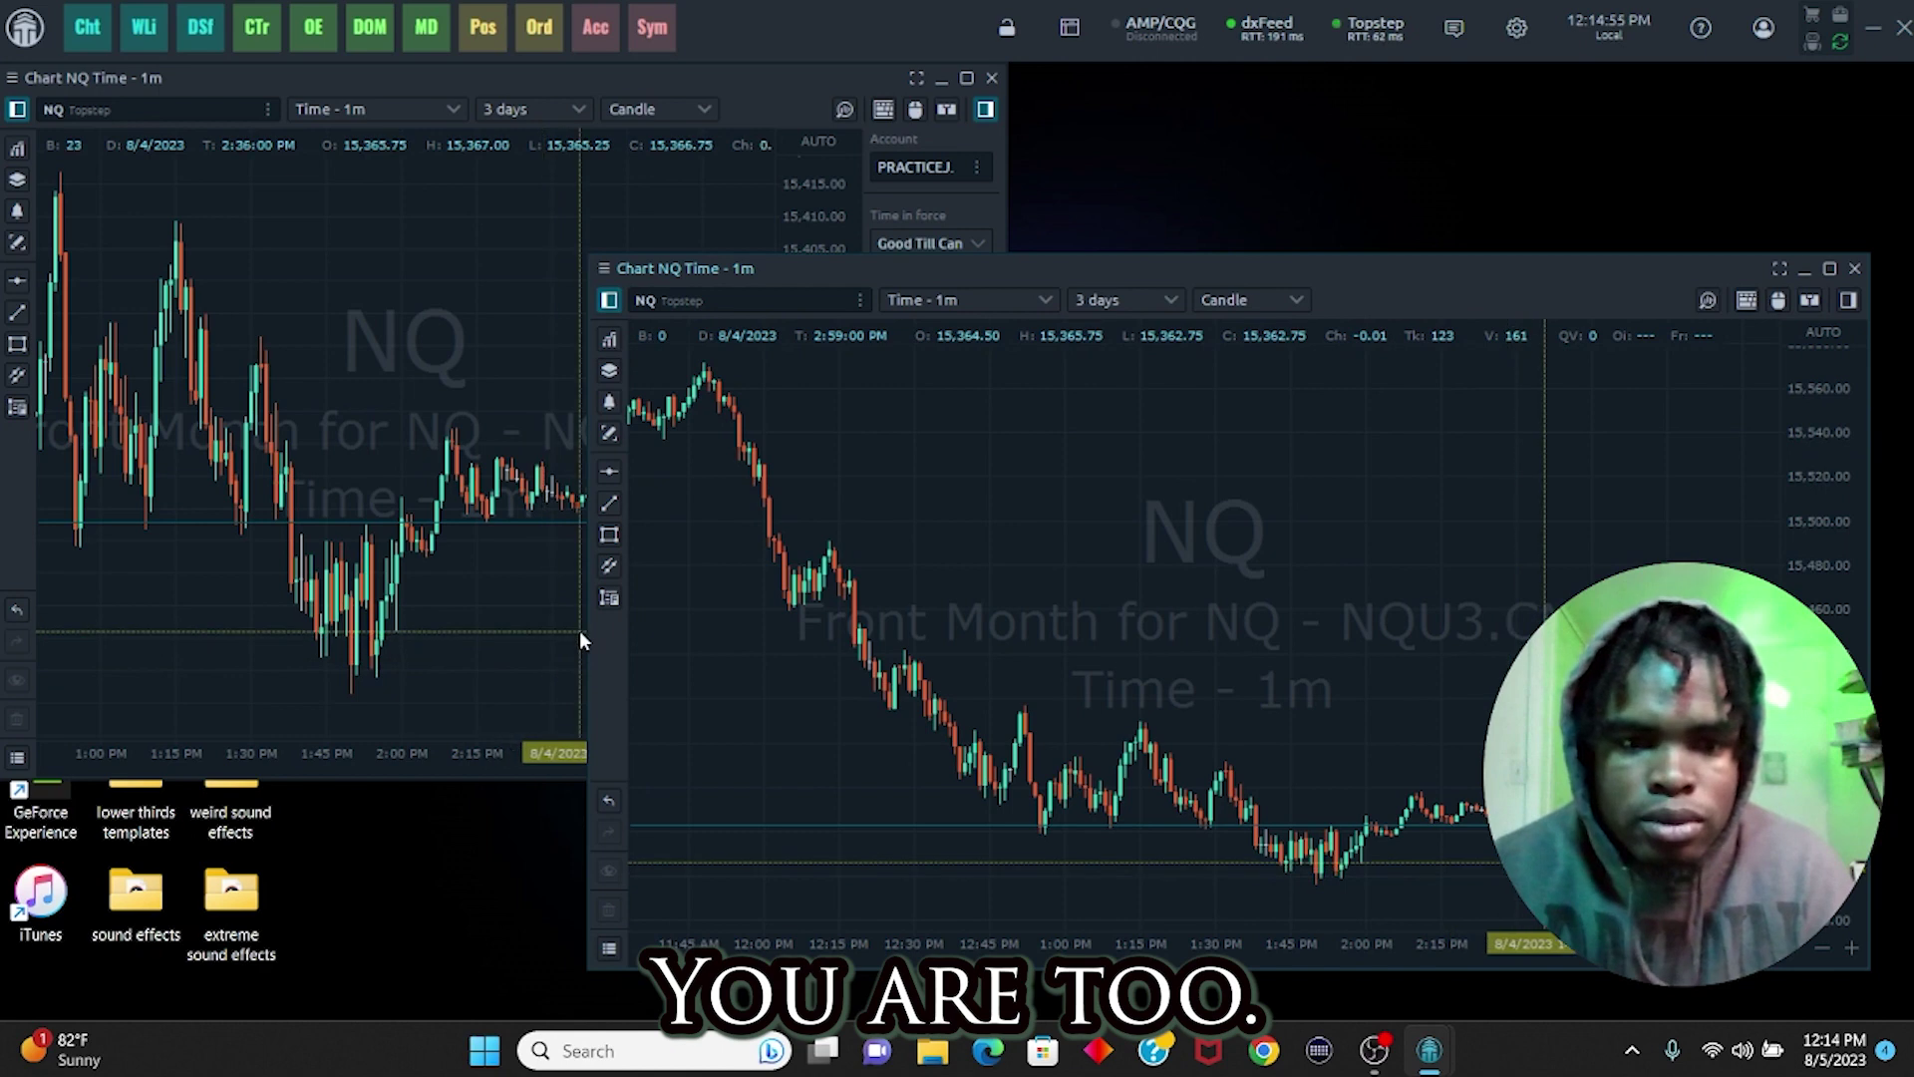
pyautogui.moveTo(591, 630); pyautogui.dragTo(1010, 607)
pyautogui.moveTo(1456, 263); pyautogui.dragTo(1494, 103)
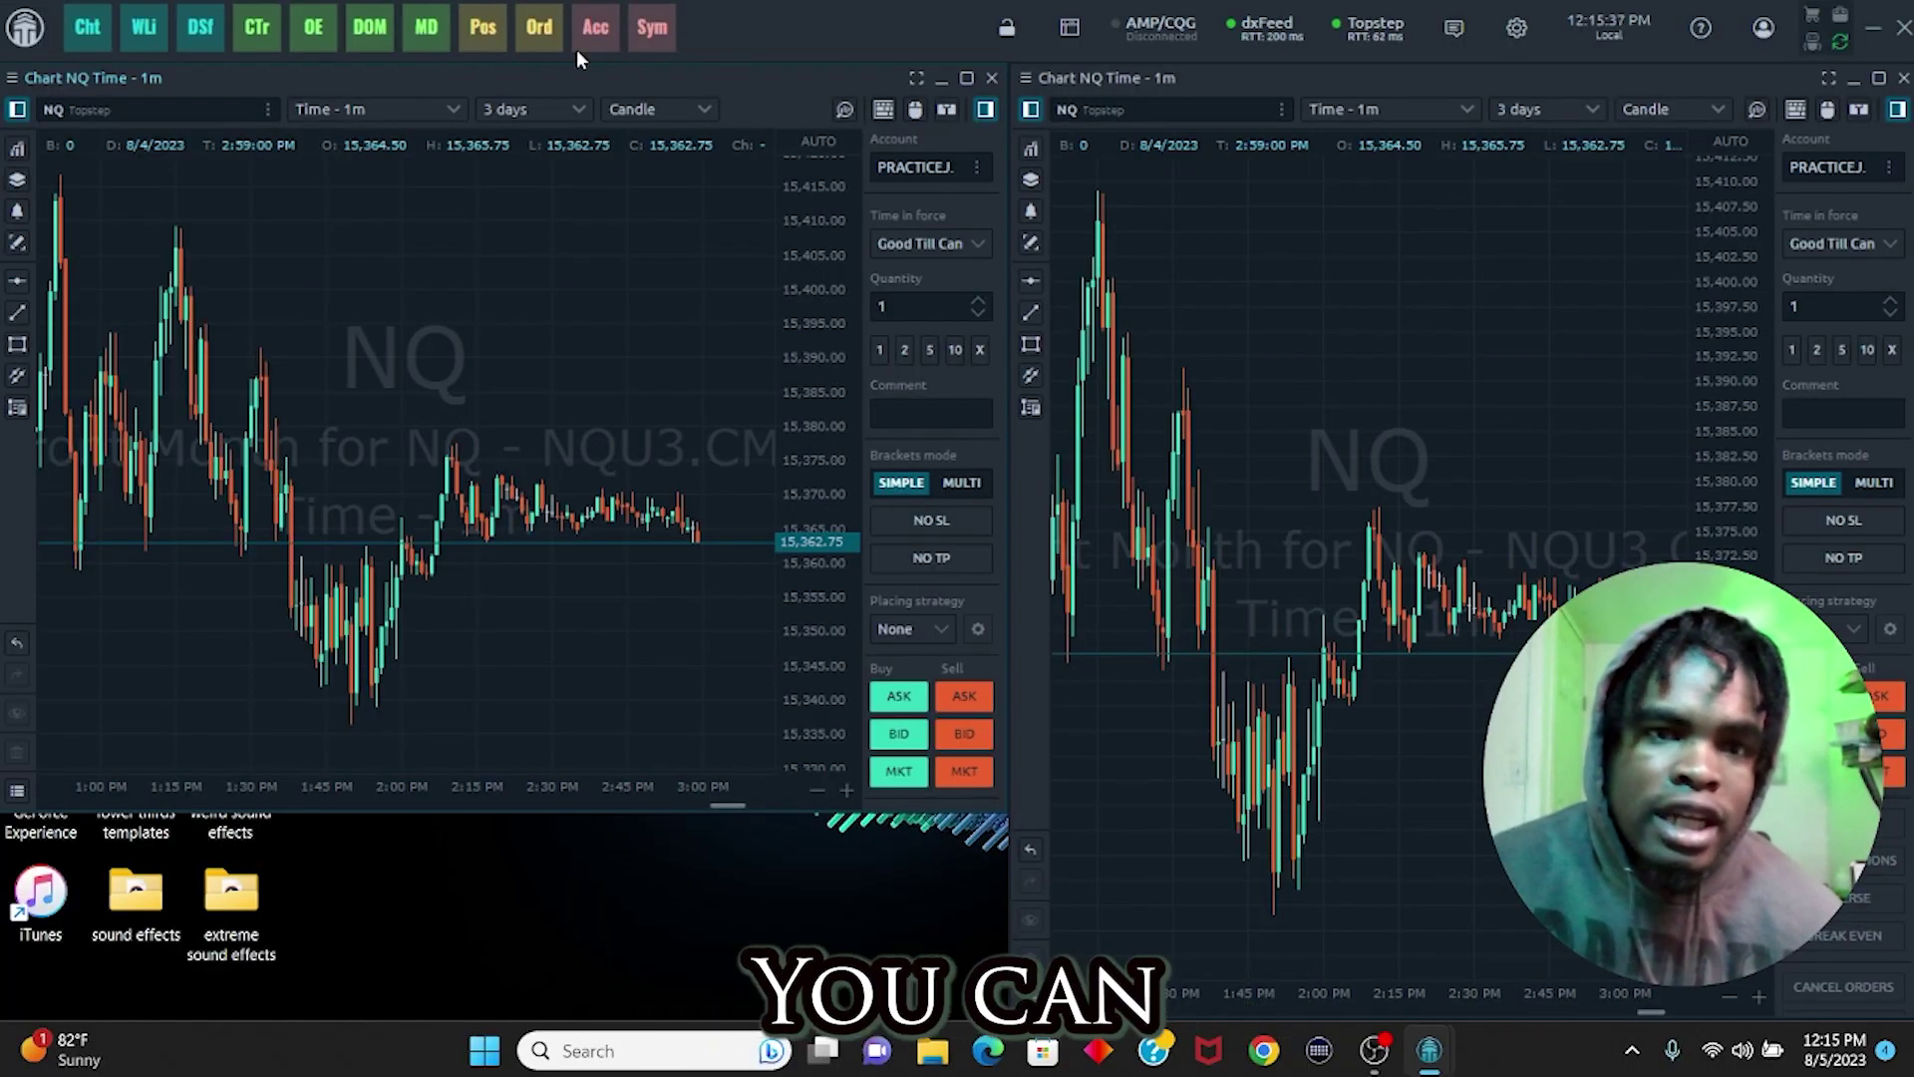
# Open a Positions panel and place it directly beneath the first NQ chart
pyautogui.click(481, 36)
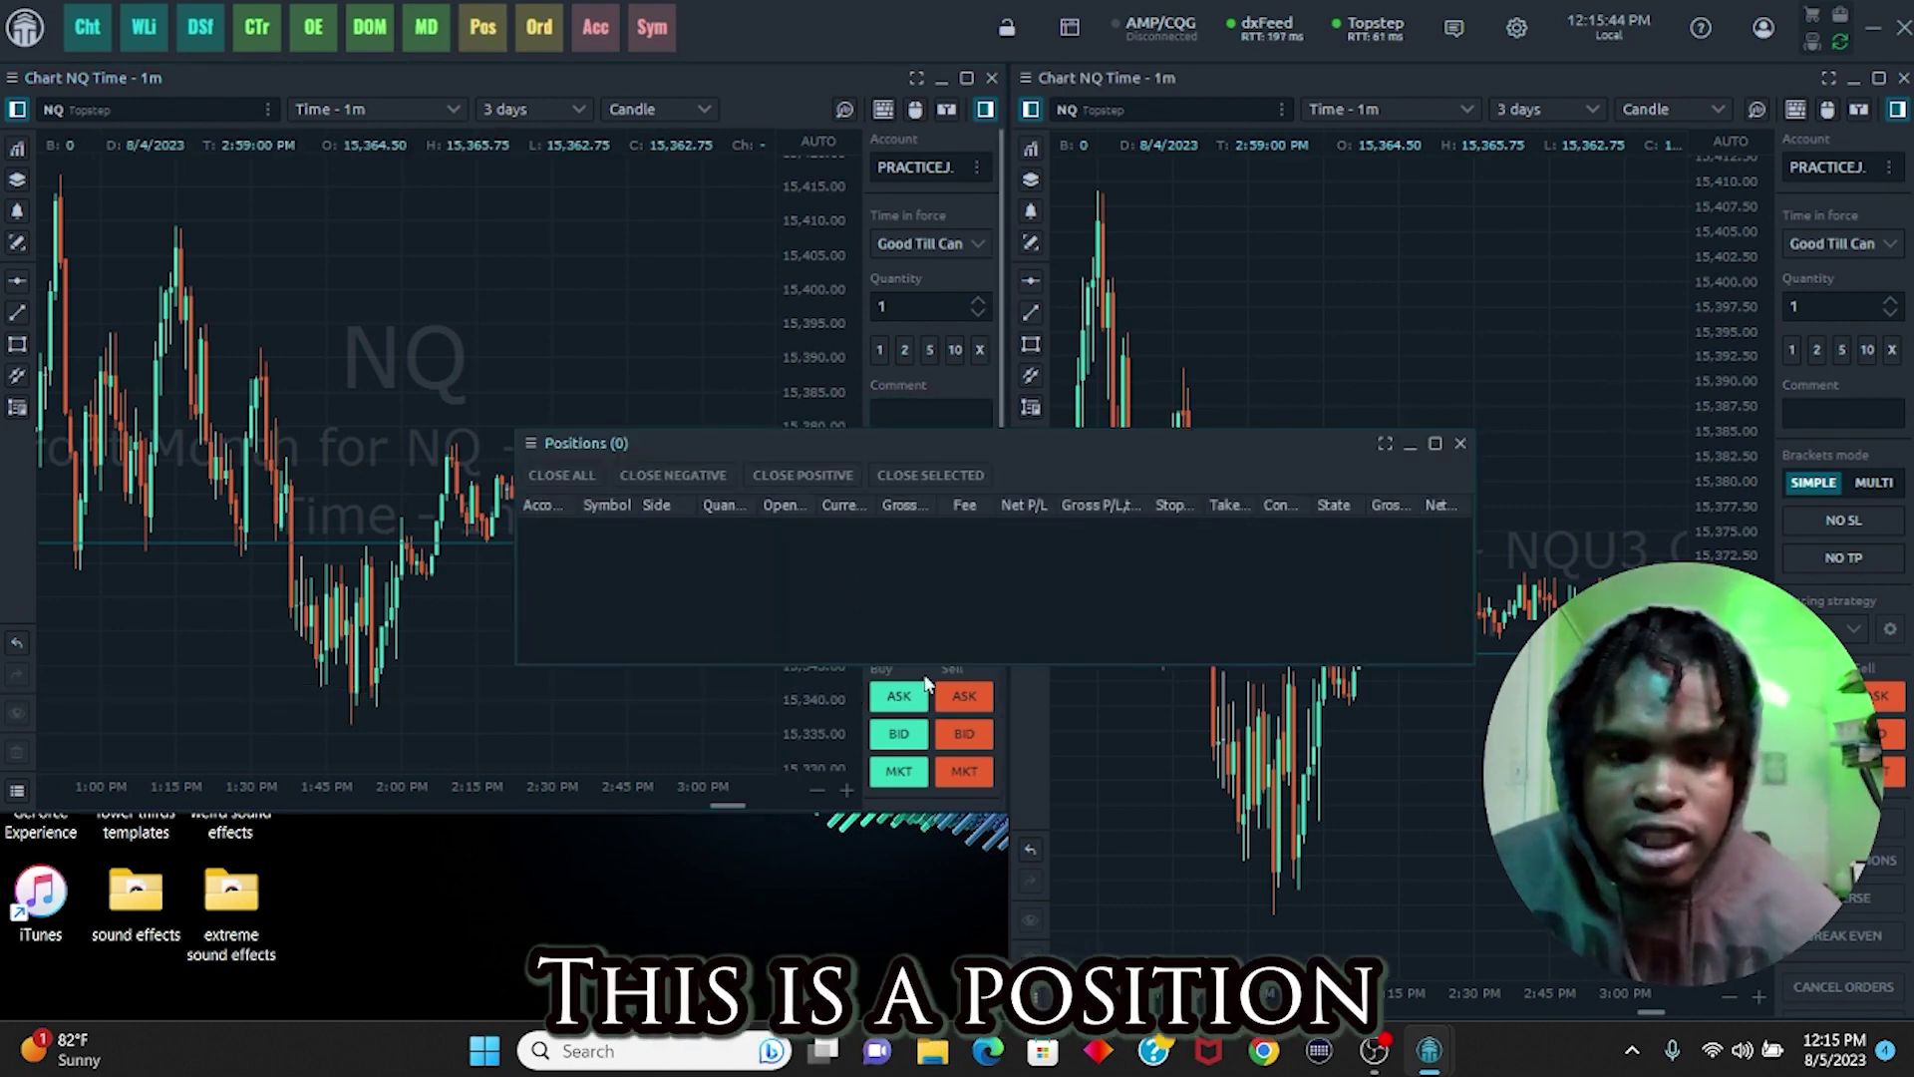
pyautogui.moveTo(1062, 451); pyautogui.dragTo(519, 849)
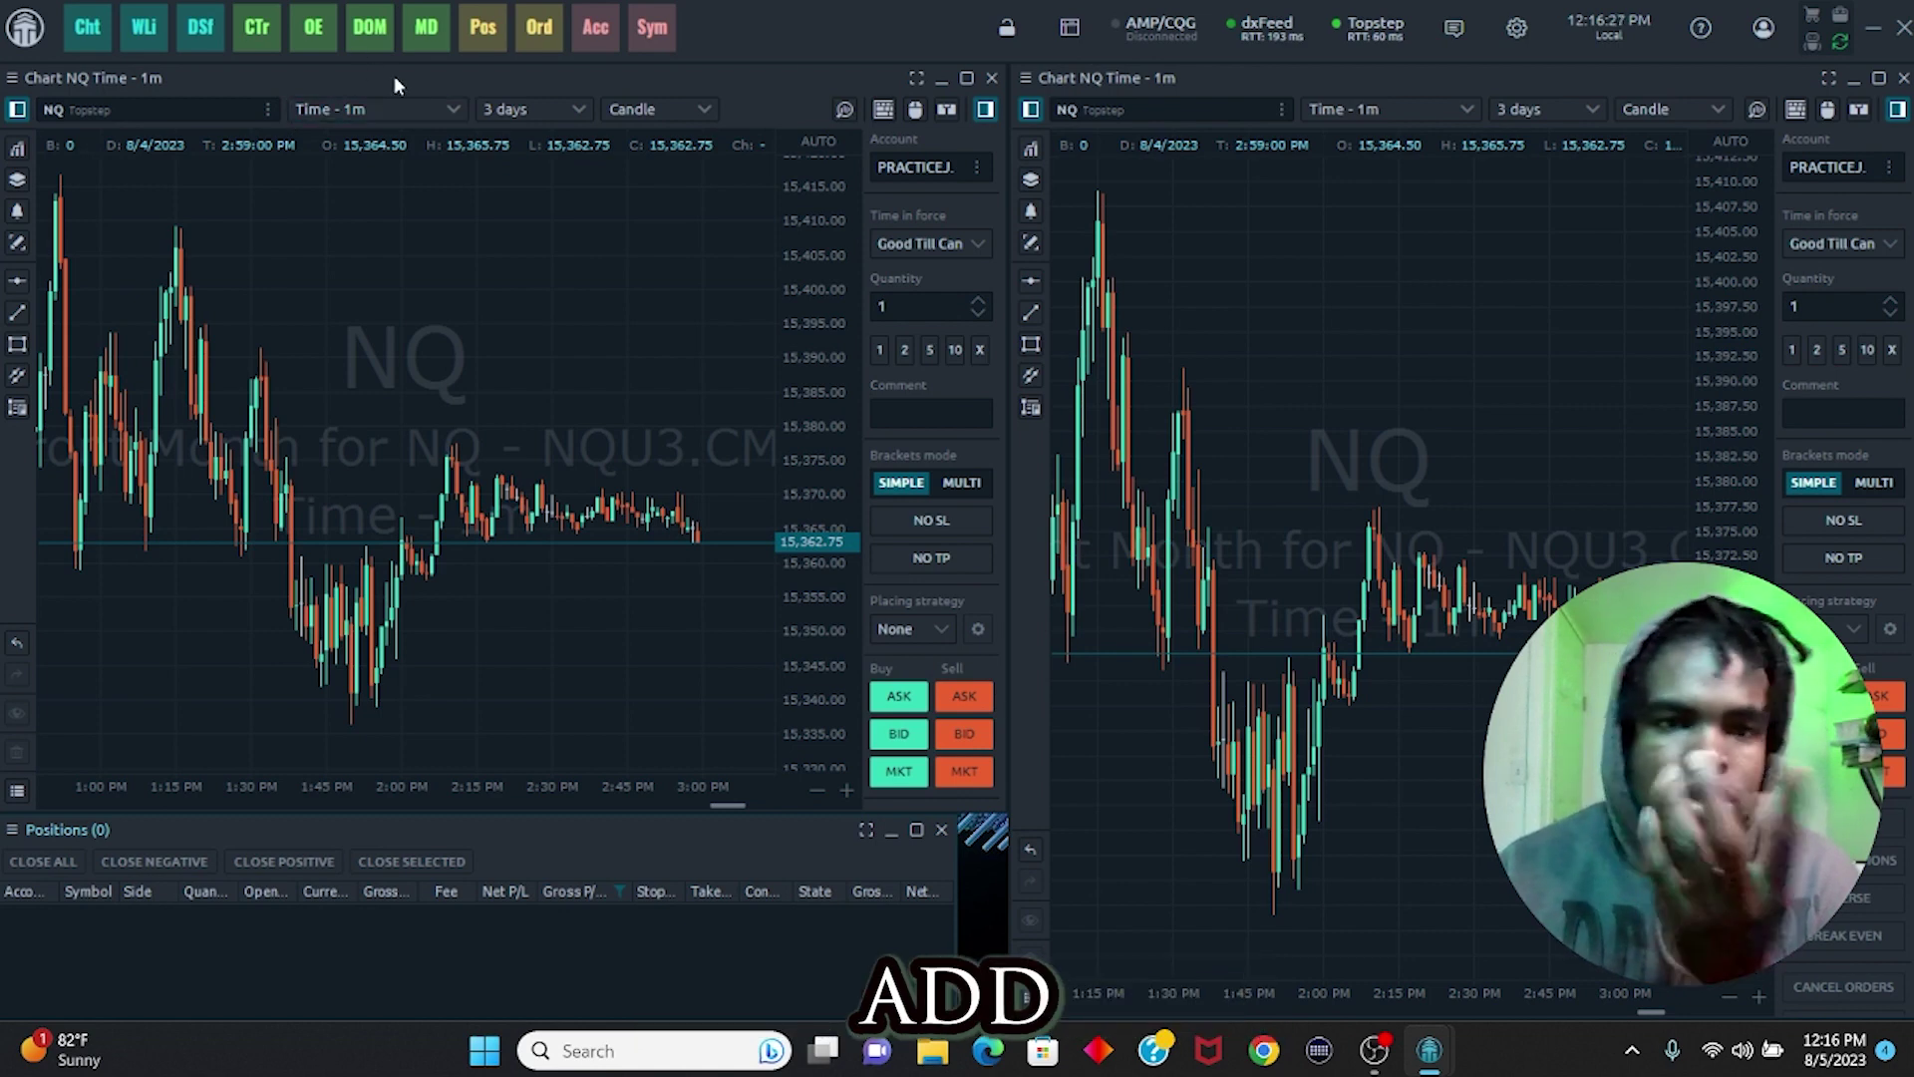
# Open a DOM trader with Topstep's front-month NQ contract as its symbol, and close it again
pyautogui.click(369, 34)
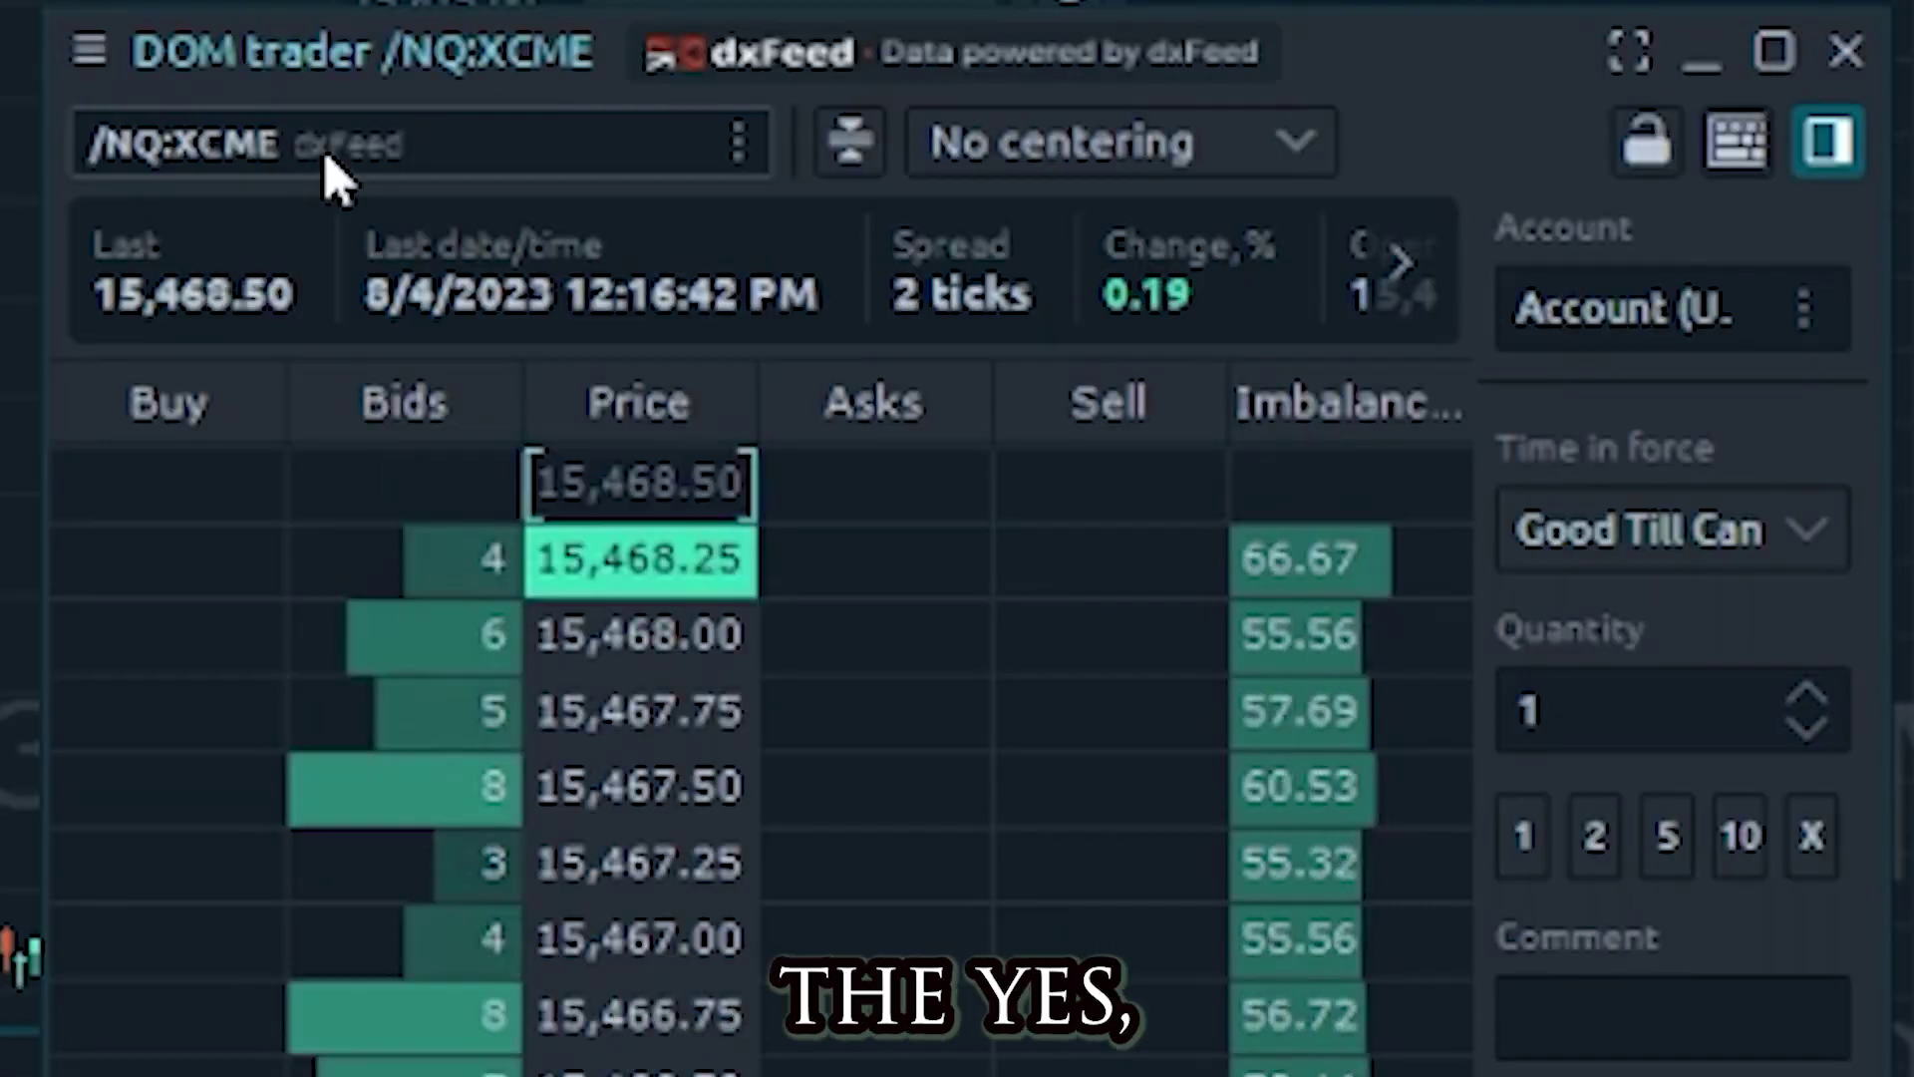
pyautogui.click(327, 160)
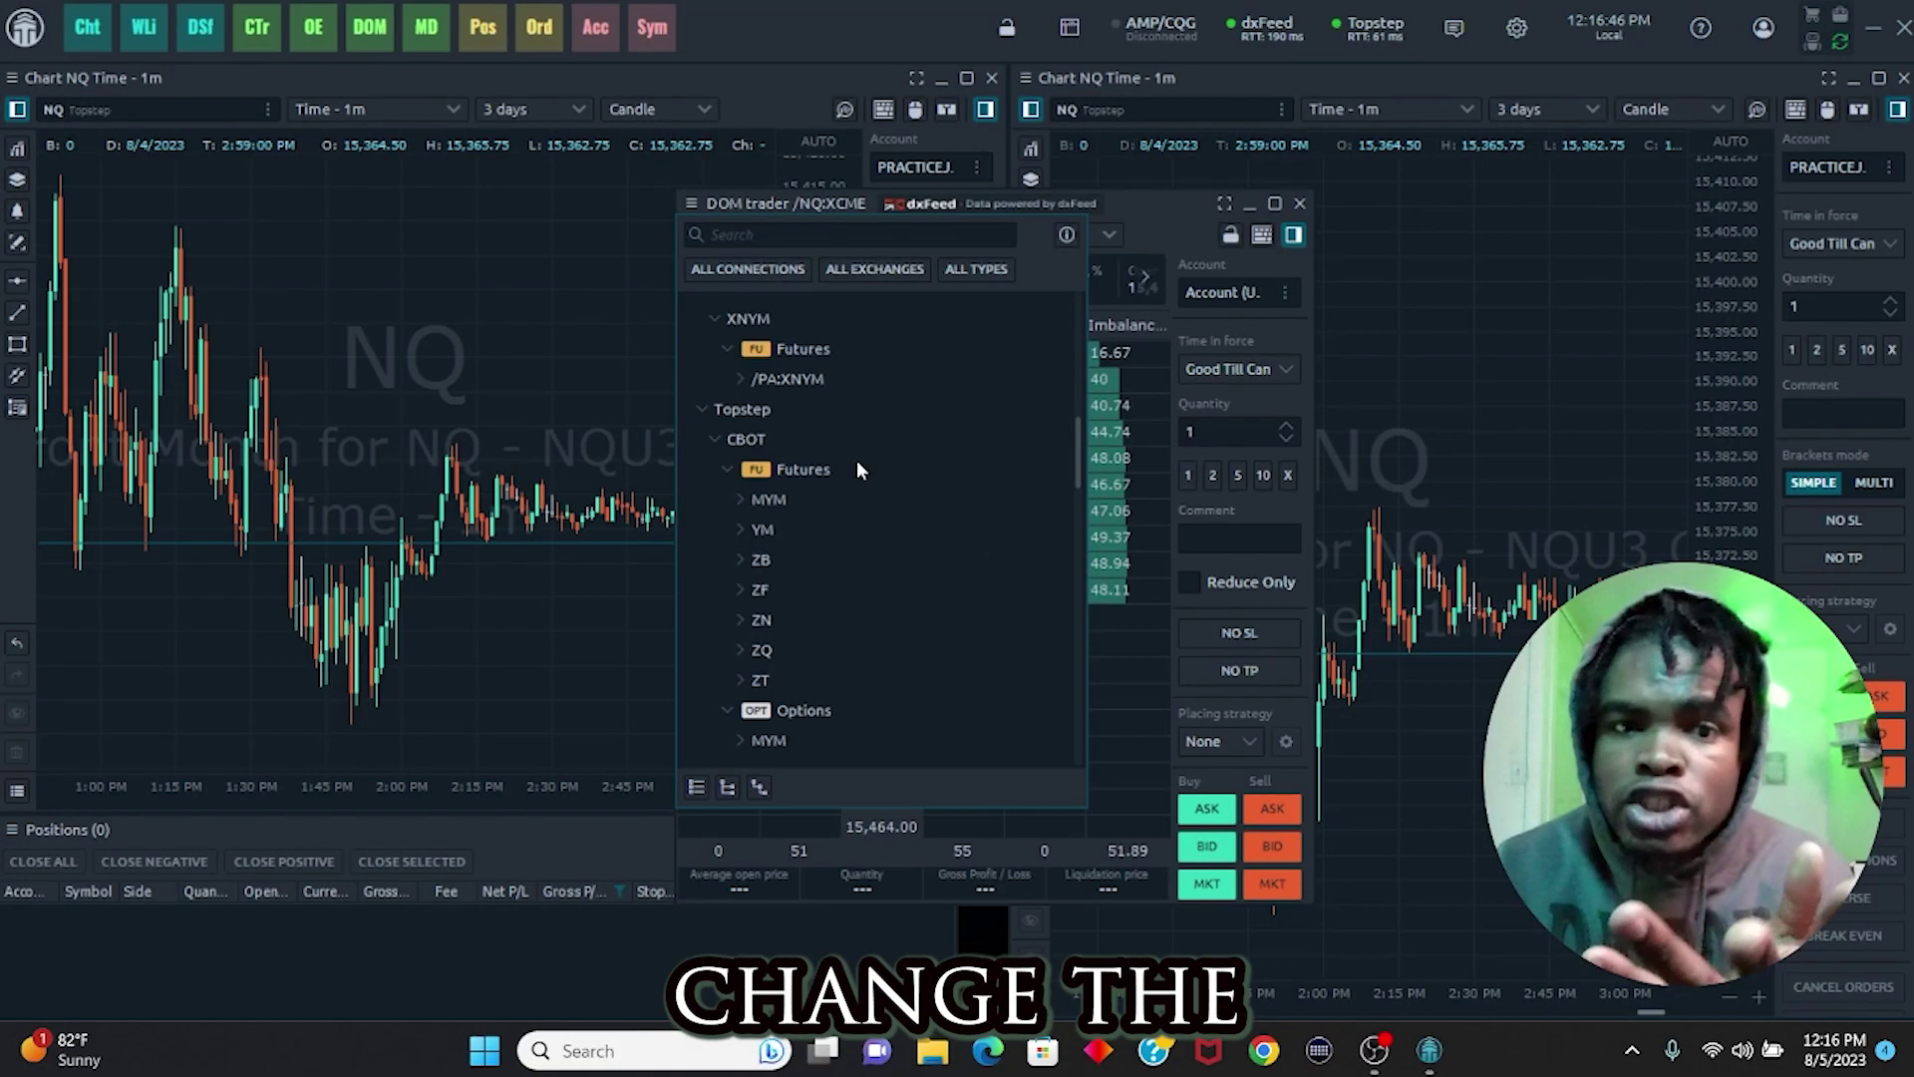
pyautogui.scroll(5, 553, 775)
pyautogui.scroll(3, 847, 445)
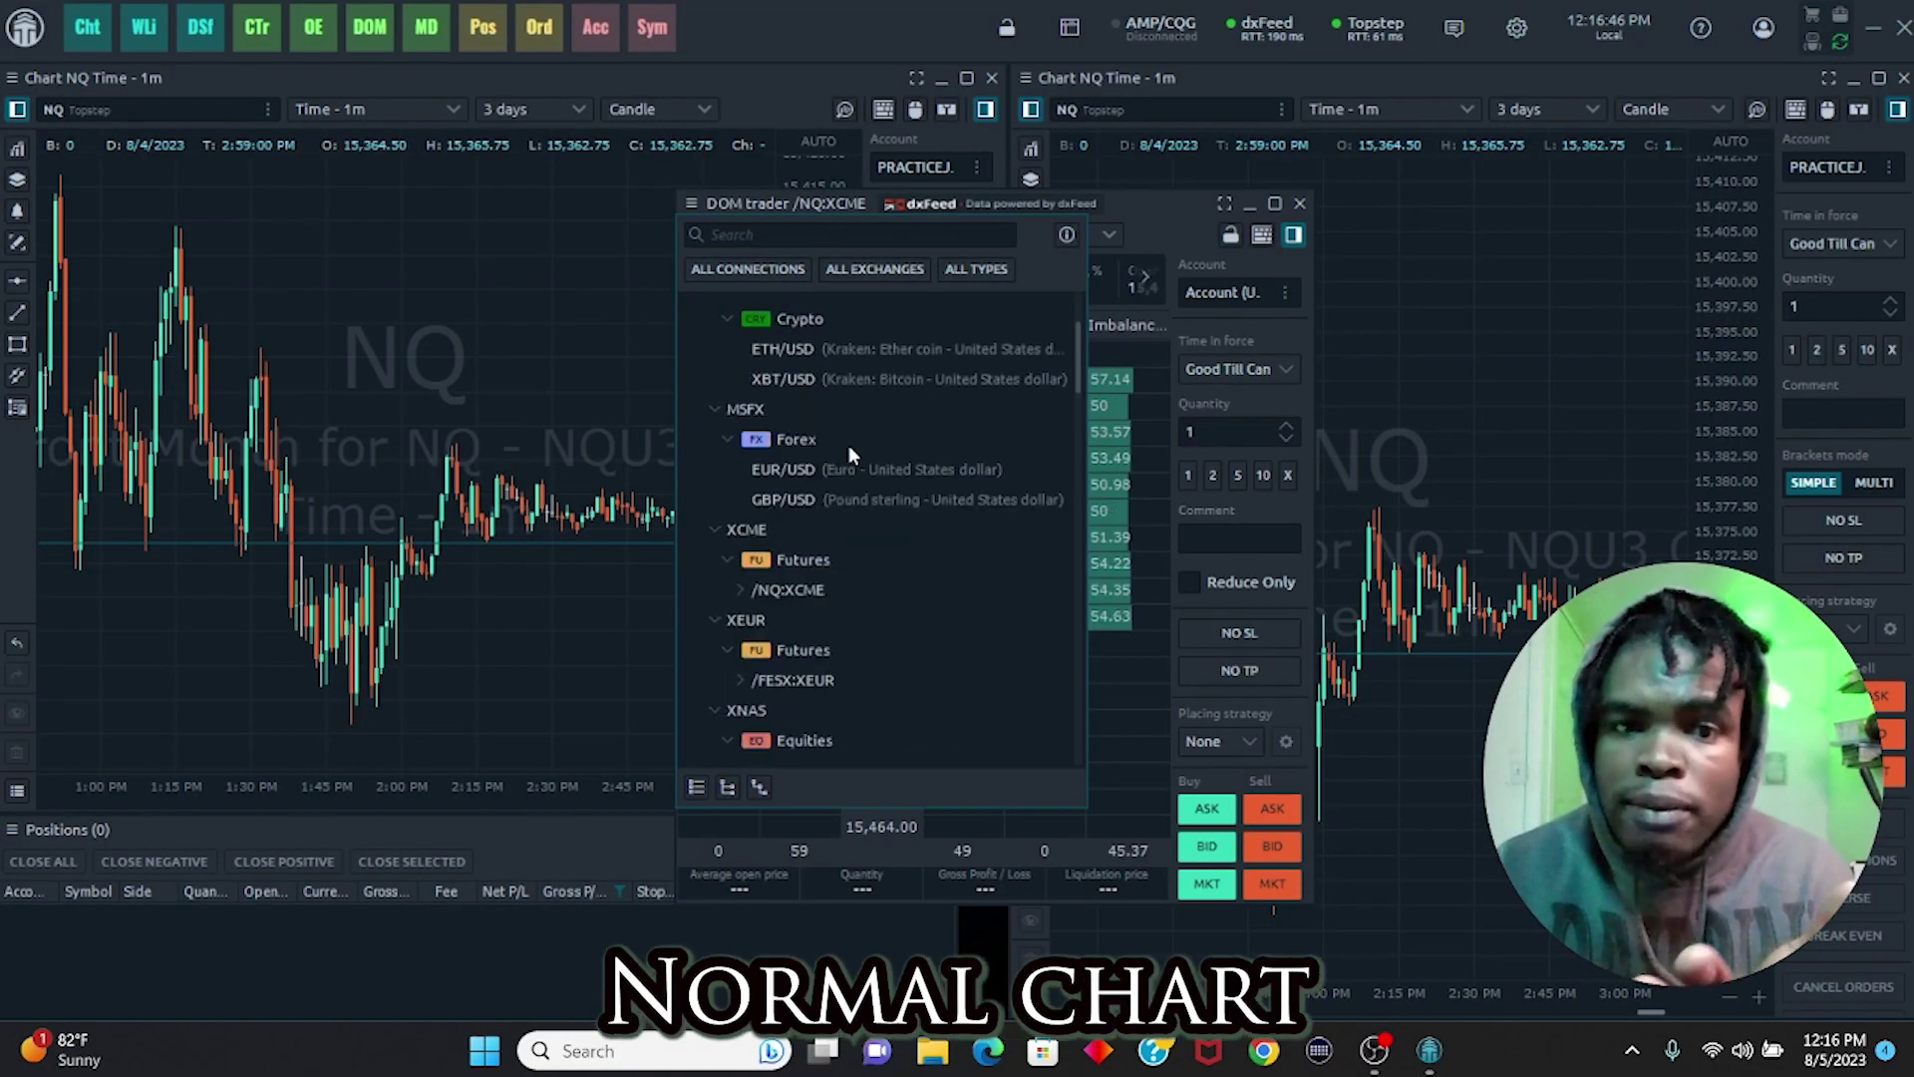
pyautogui.click(702, 319)
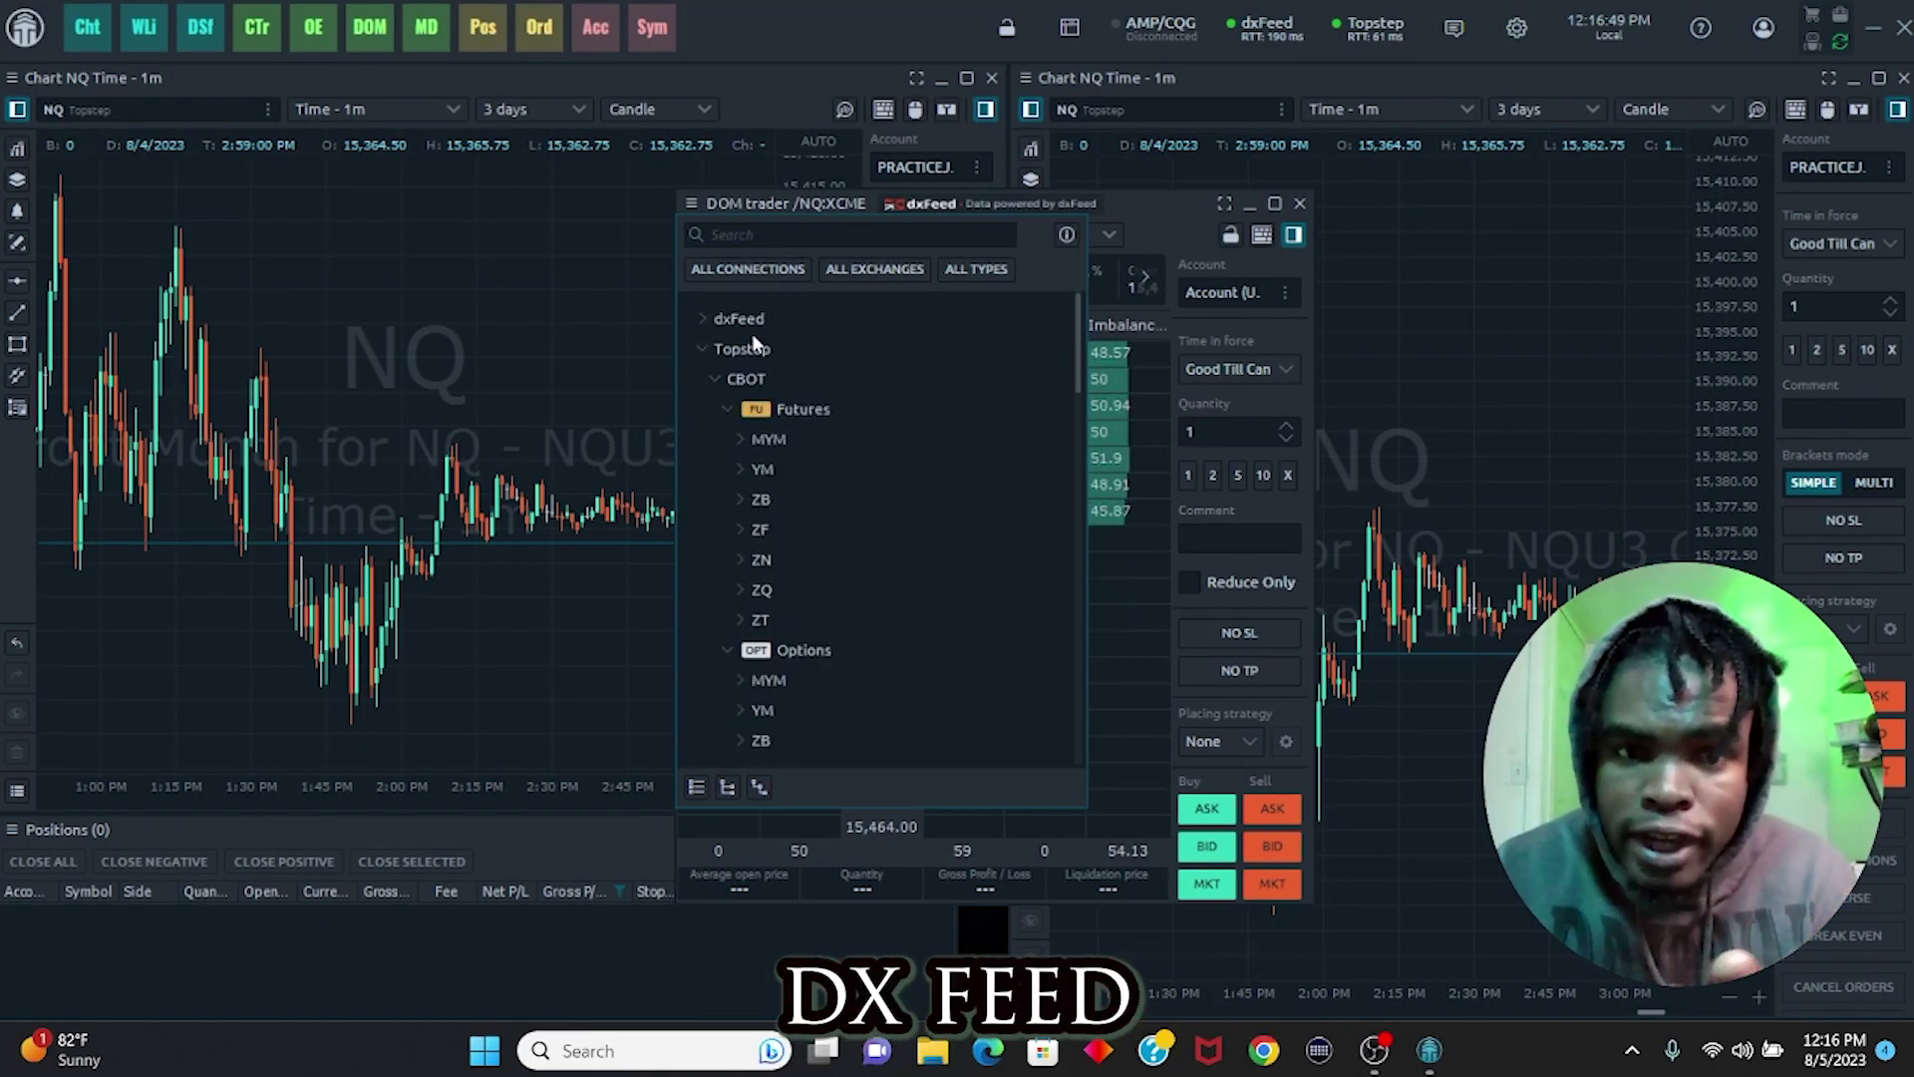
pyautogui.scroll(-10, 853, 518)
pyautogui.click(740, 439)
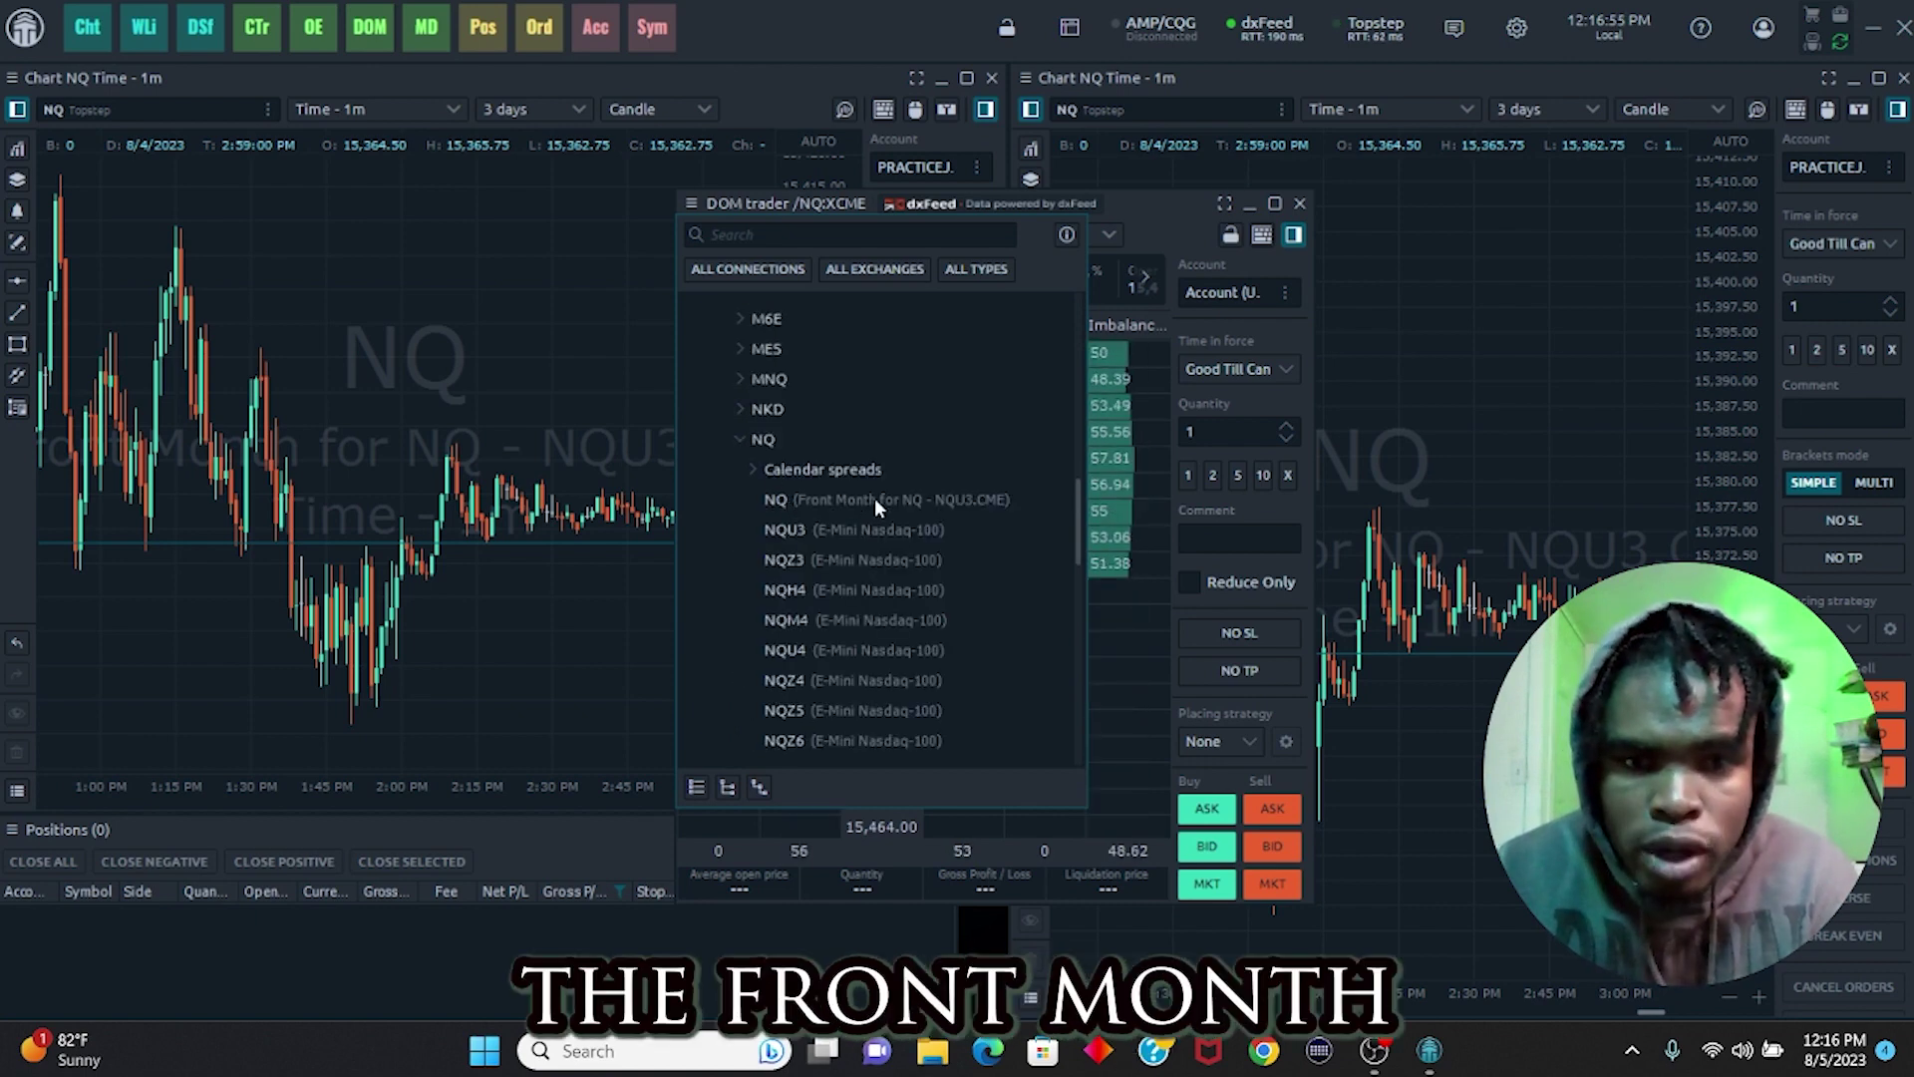
pyautogui.click(875, 499)
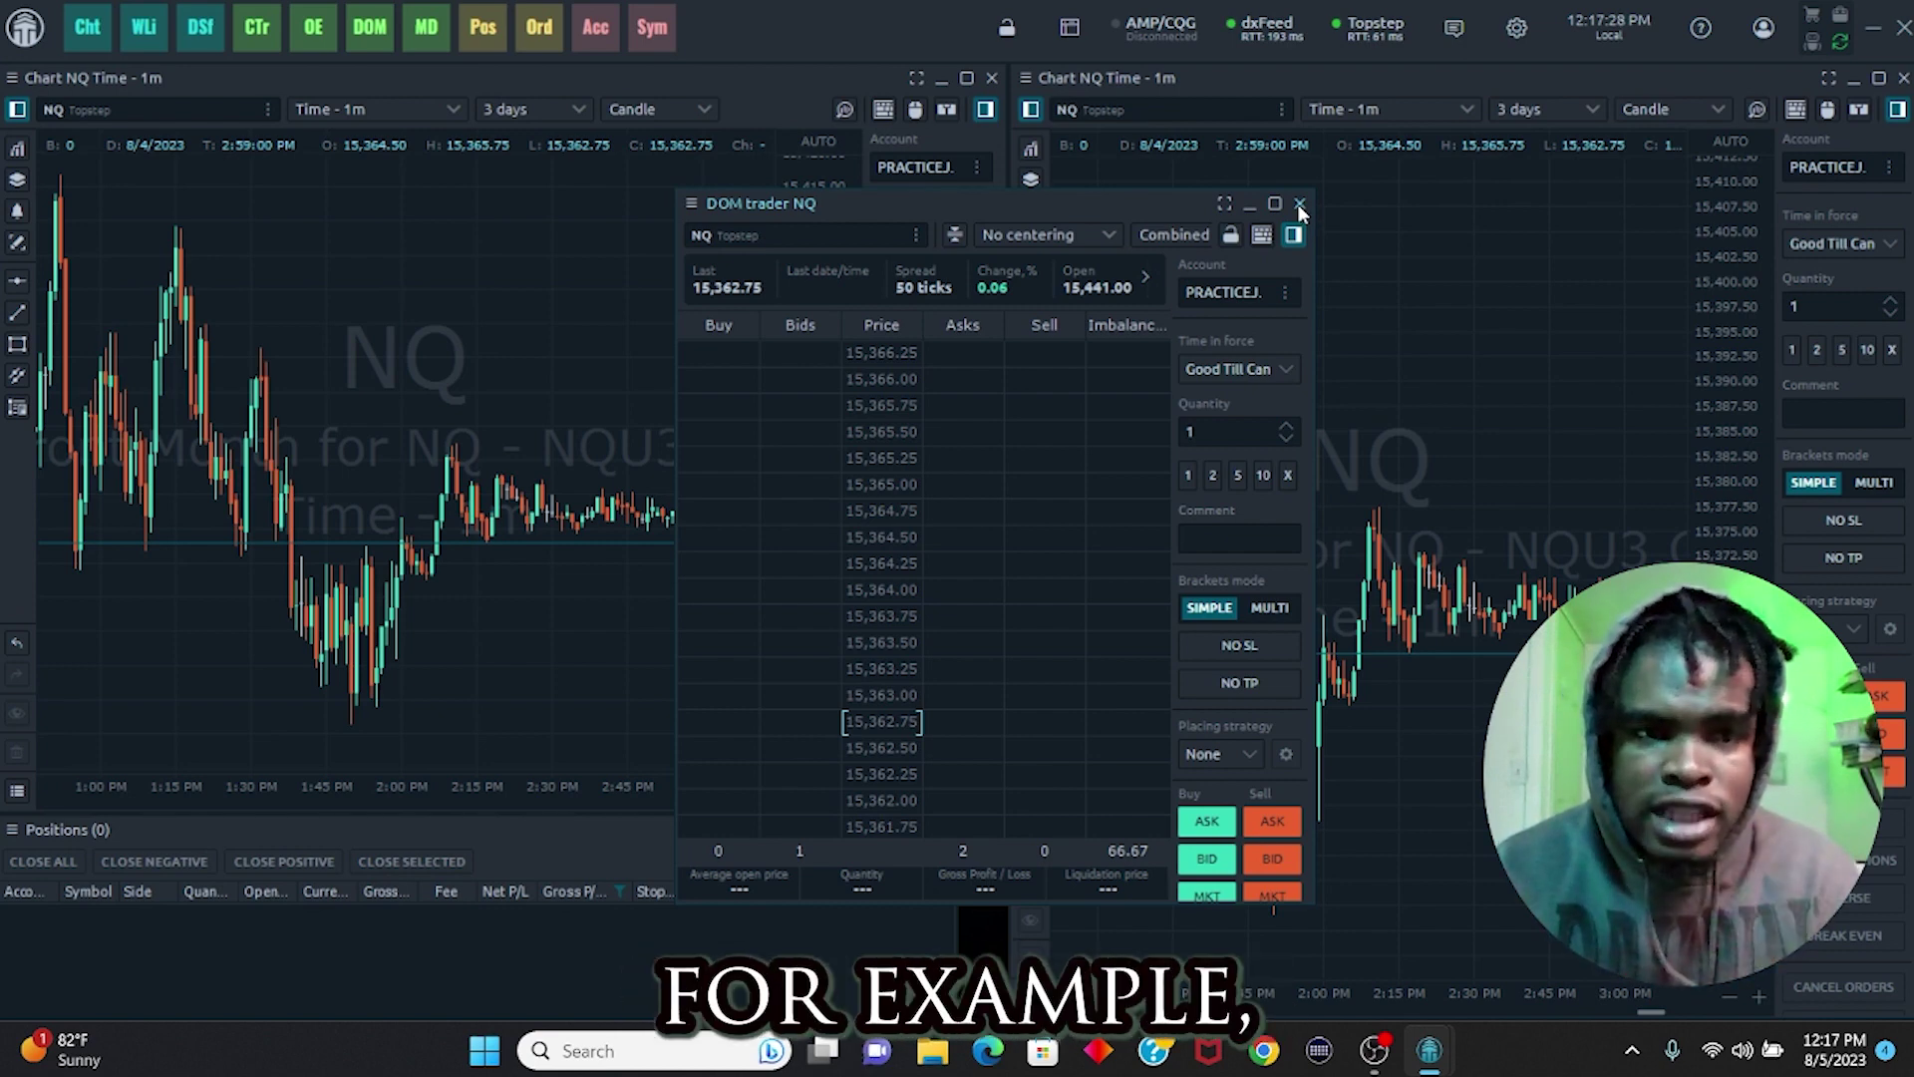
pyautogui.click(1299, 205)
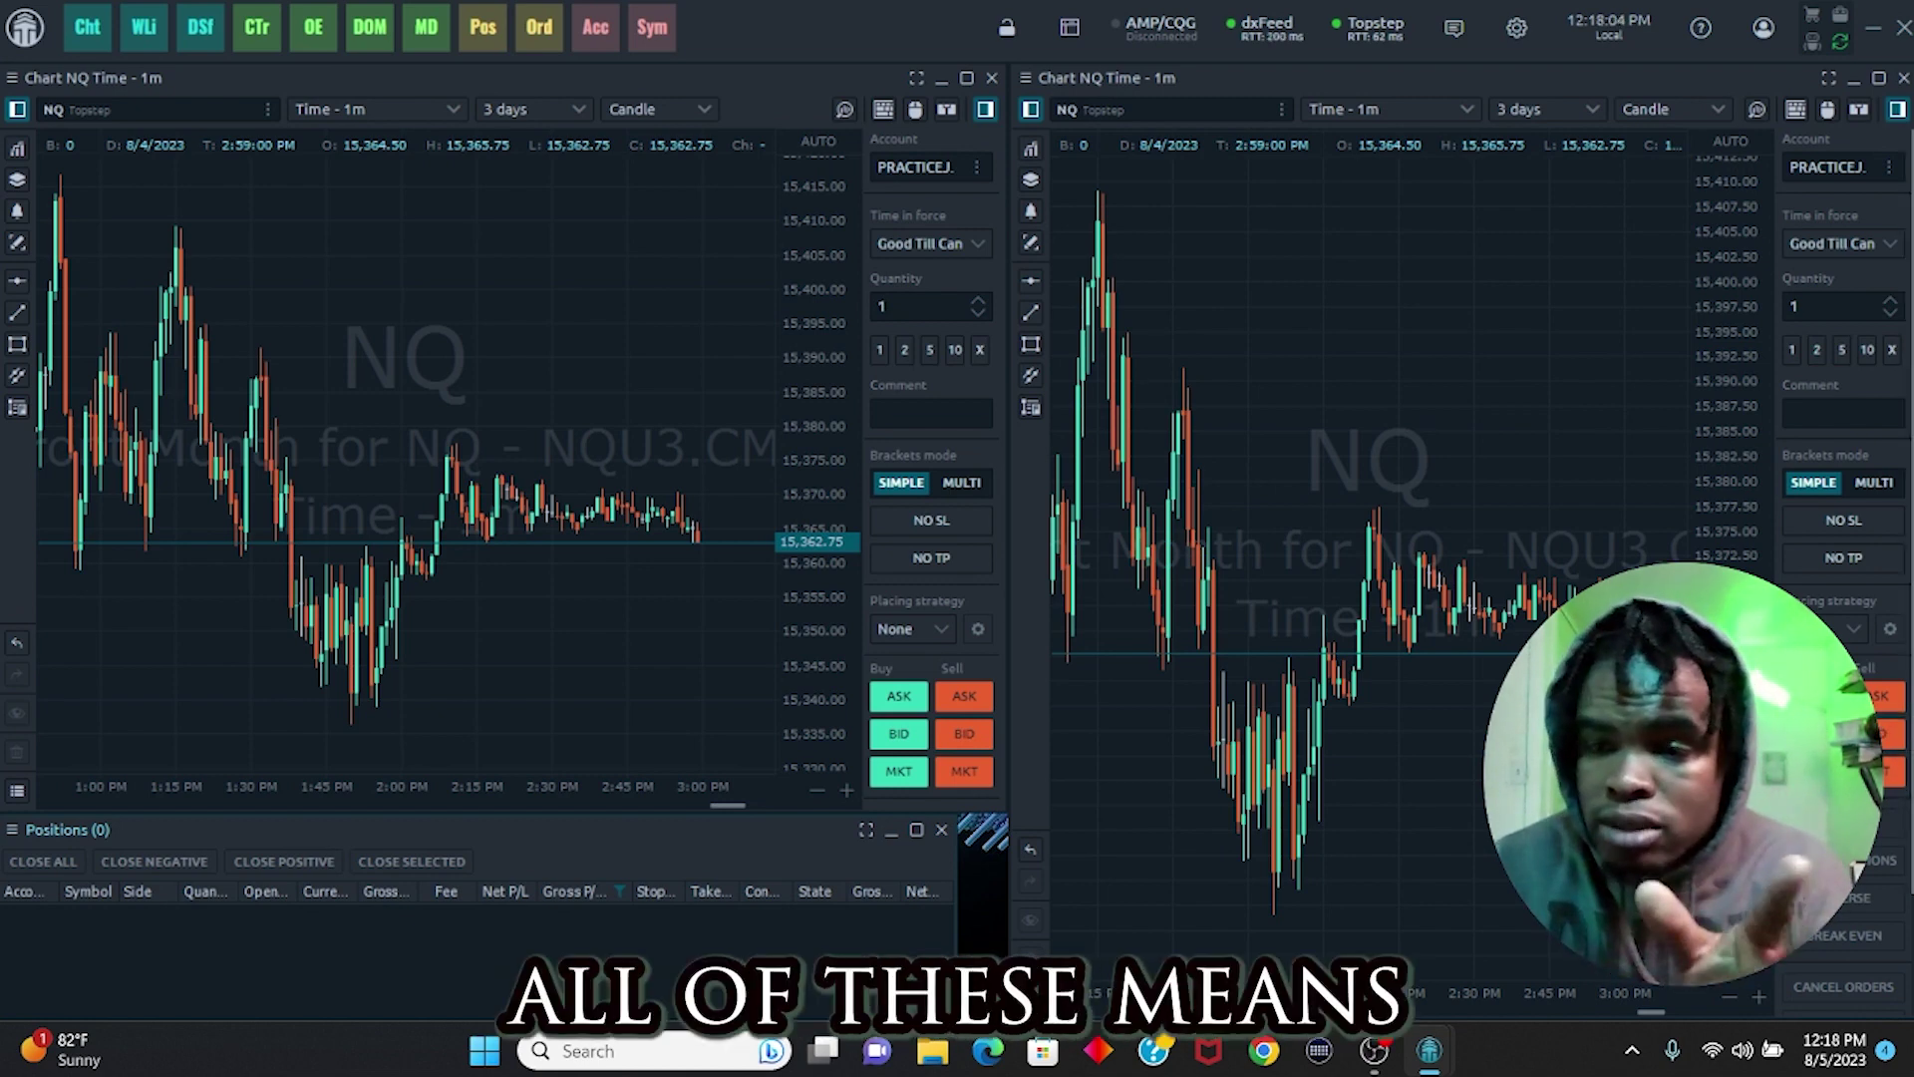
# Enable a stop loss of 15 ticks in the second NQ chart's simple bracket settings
pyautogui.click(1832, 523)
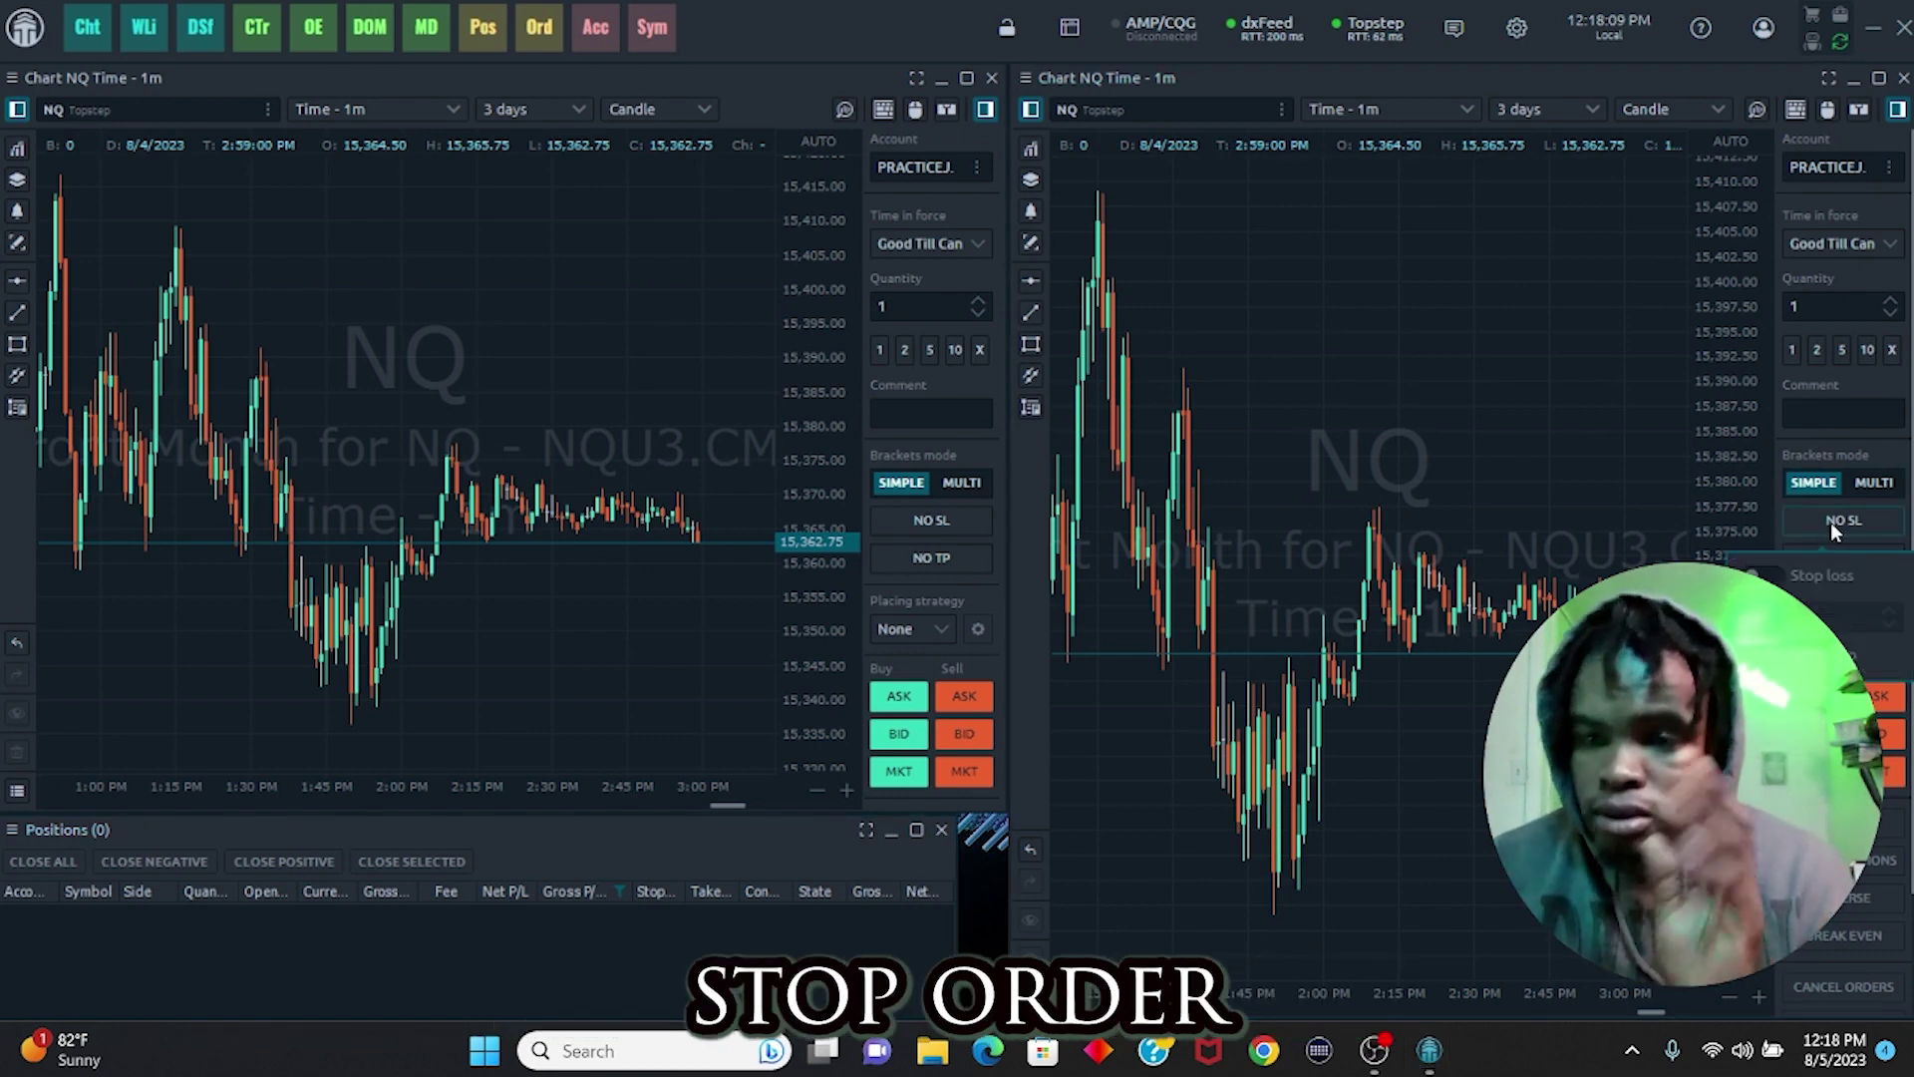
pyautogui.click(1766, 575)
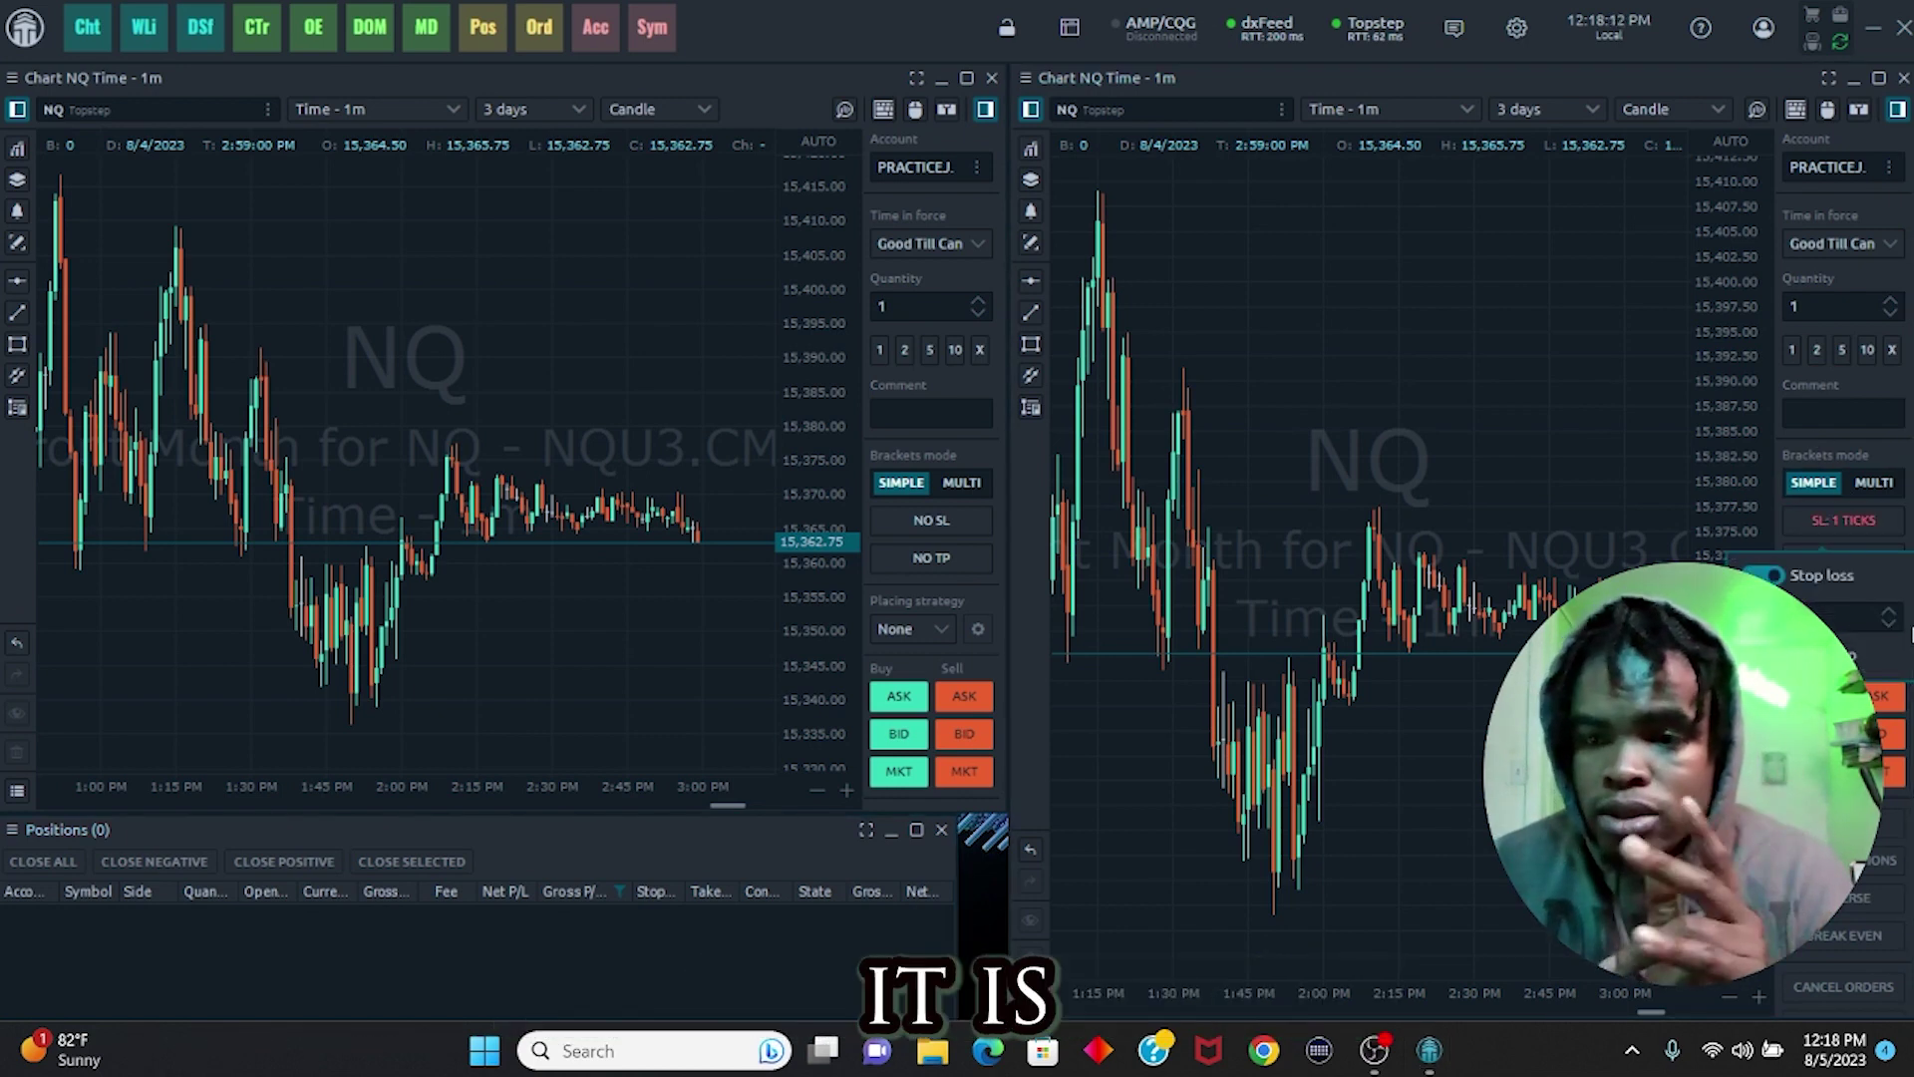
pyautogui.click(1890, 614)
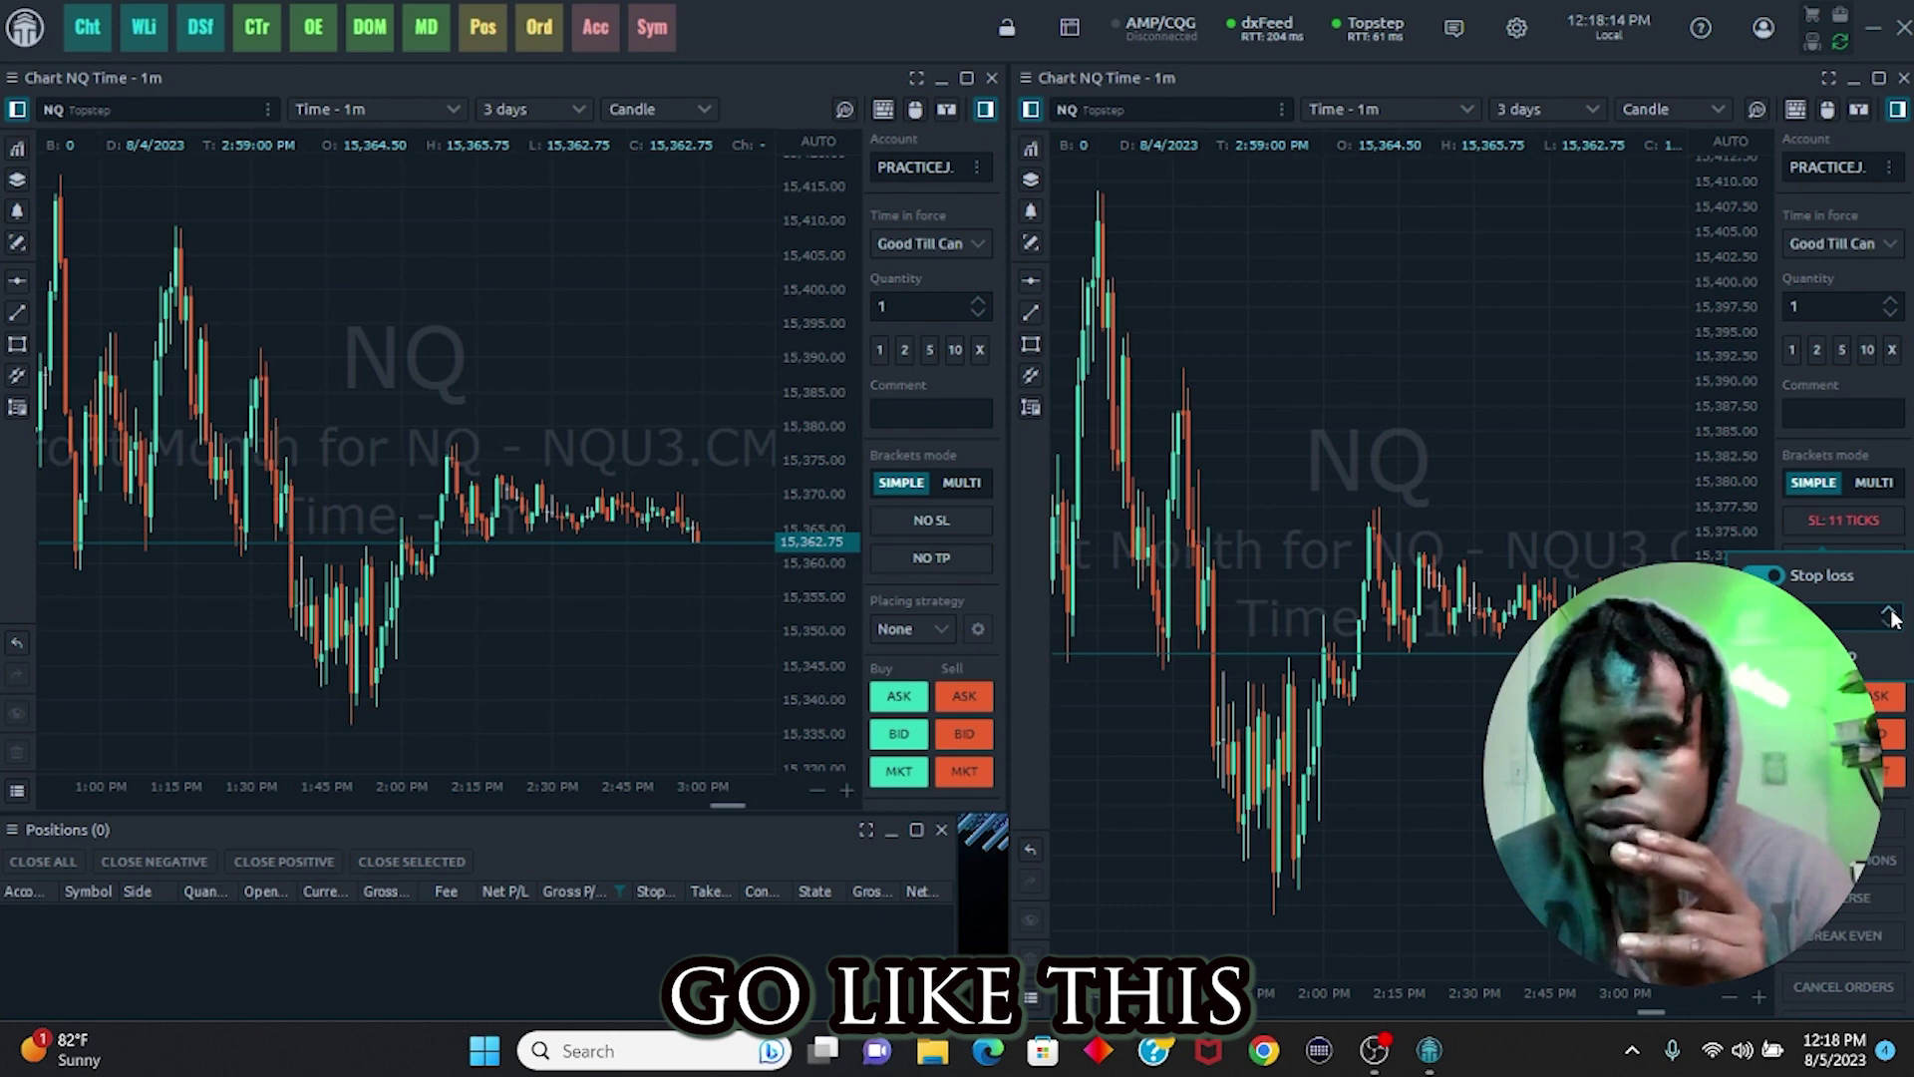
pyautogui.click(1890, 616)
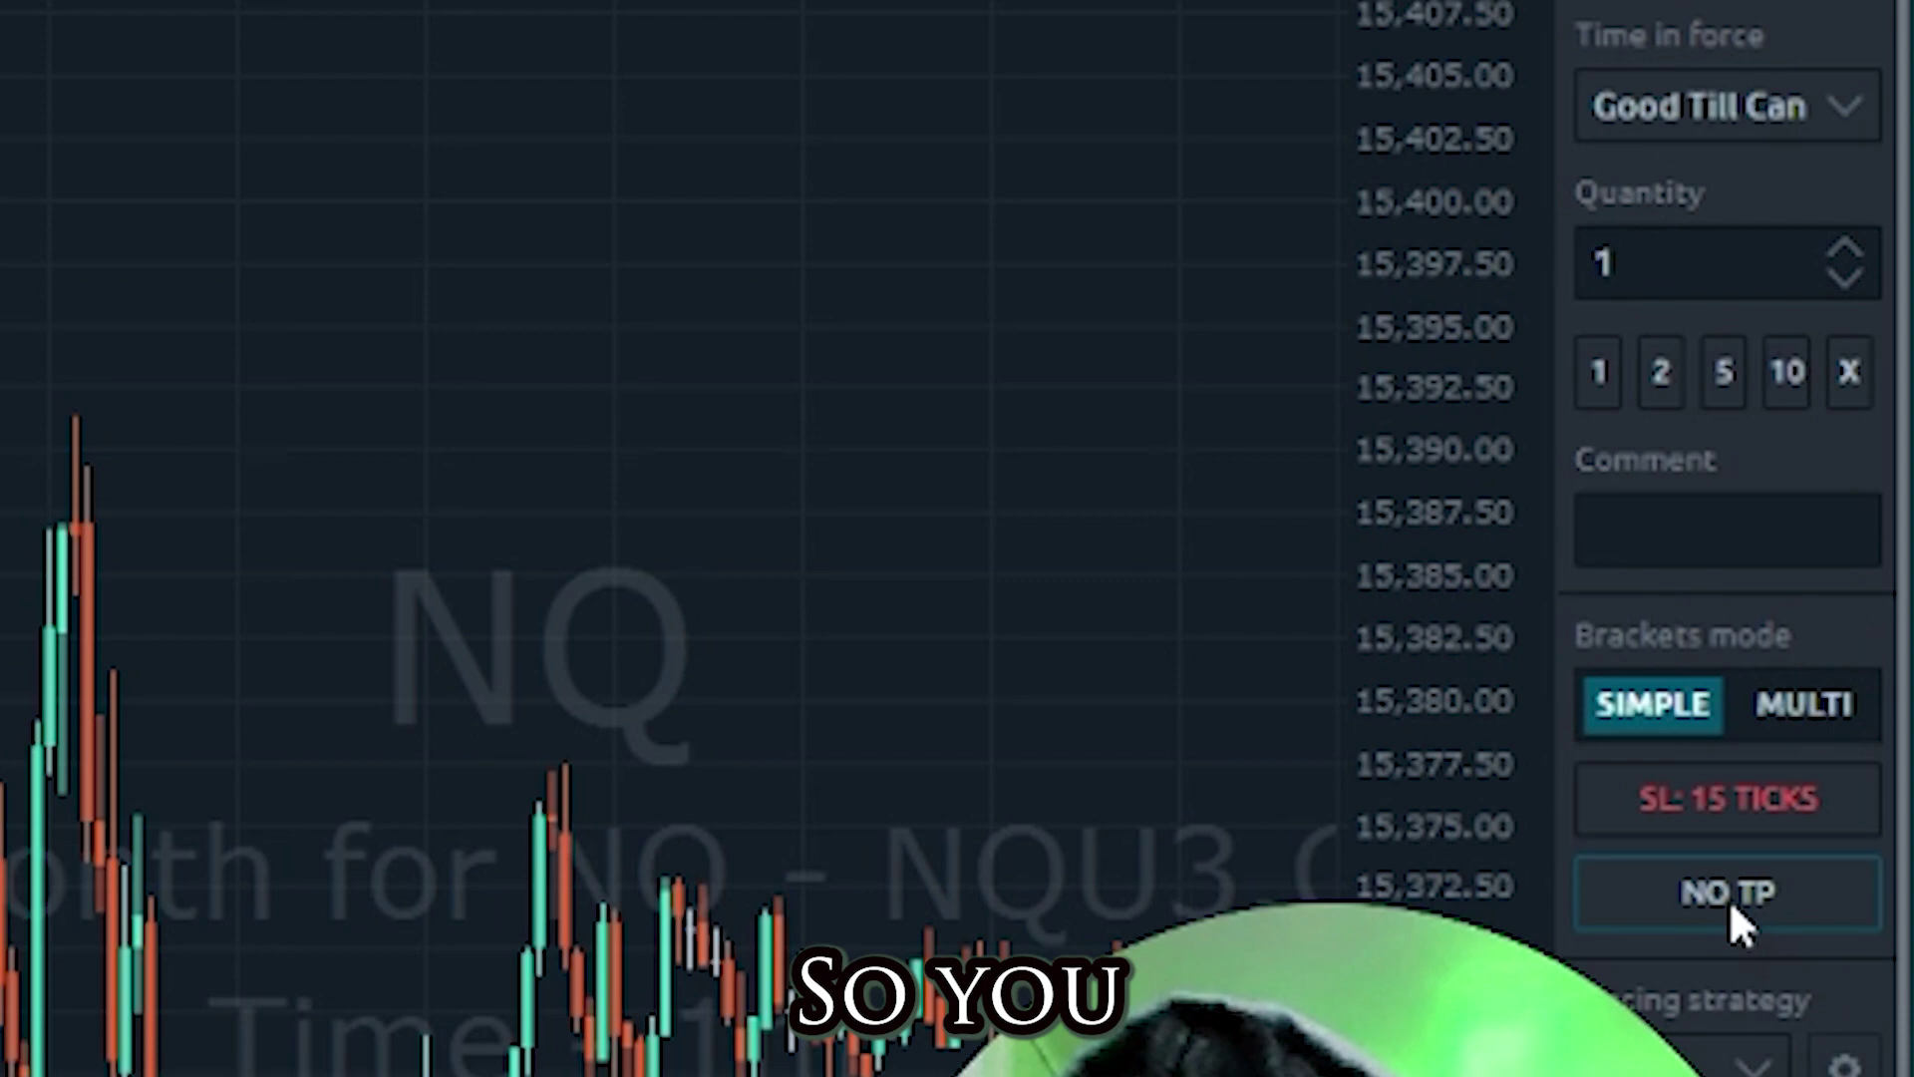
# Enable a take profit of 30 ticks in the second NQ chart's simple bracket settings
pyautogui.click(1729, 898)
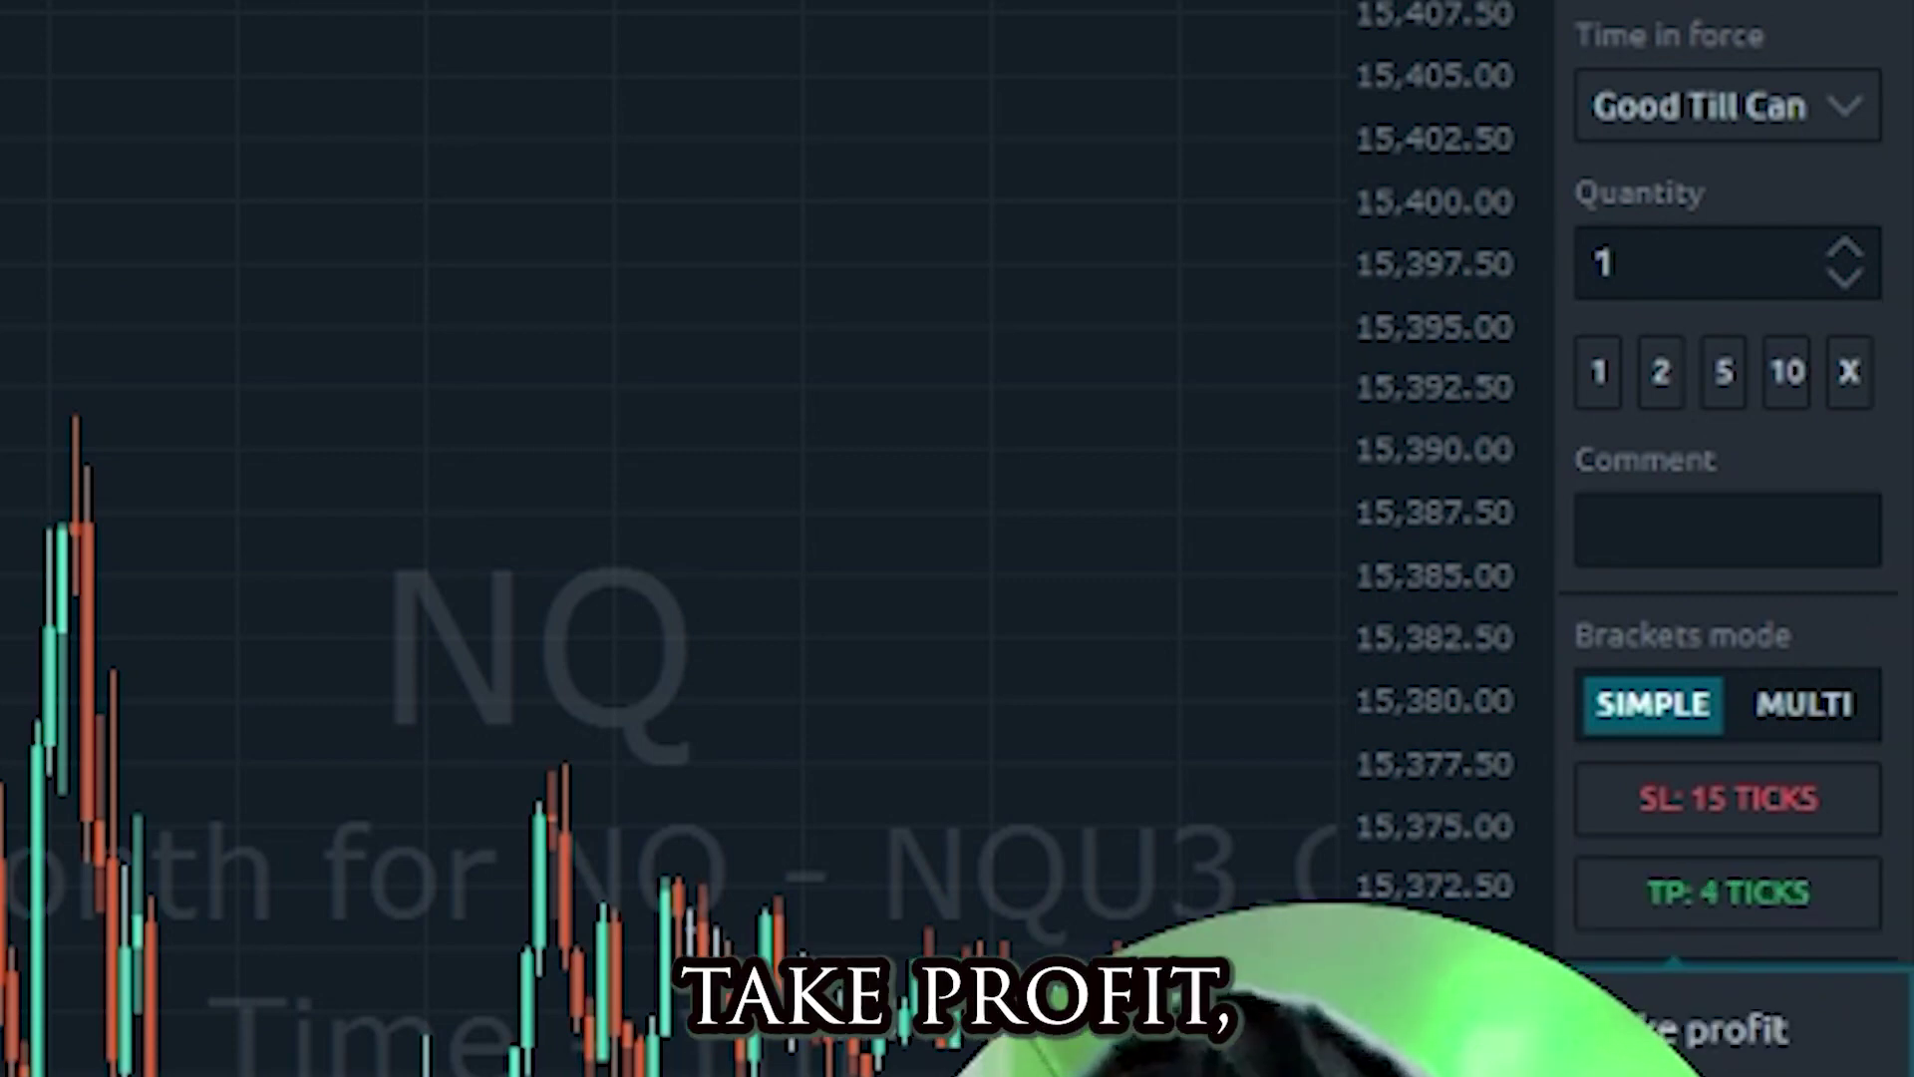
pyautogui.click(1889, 653)
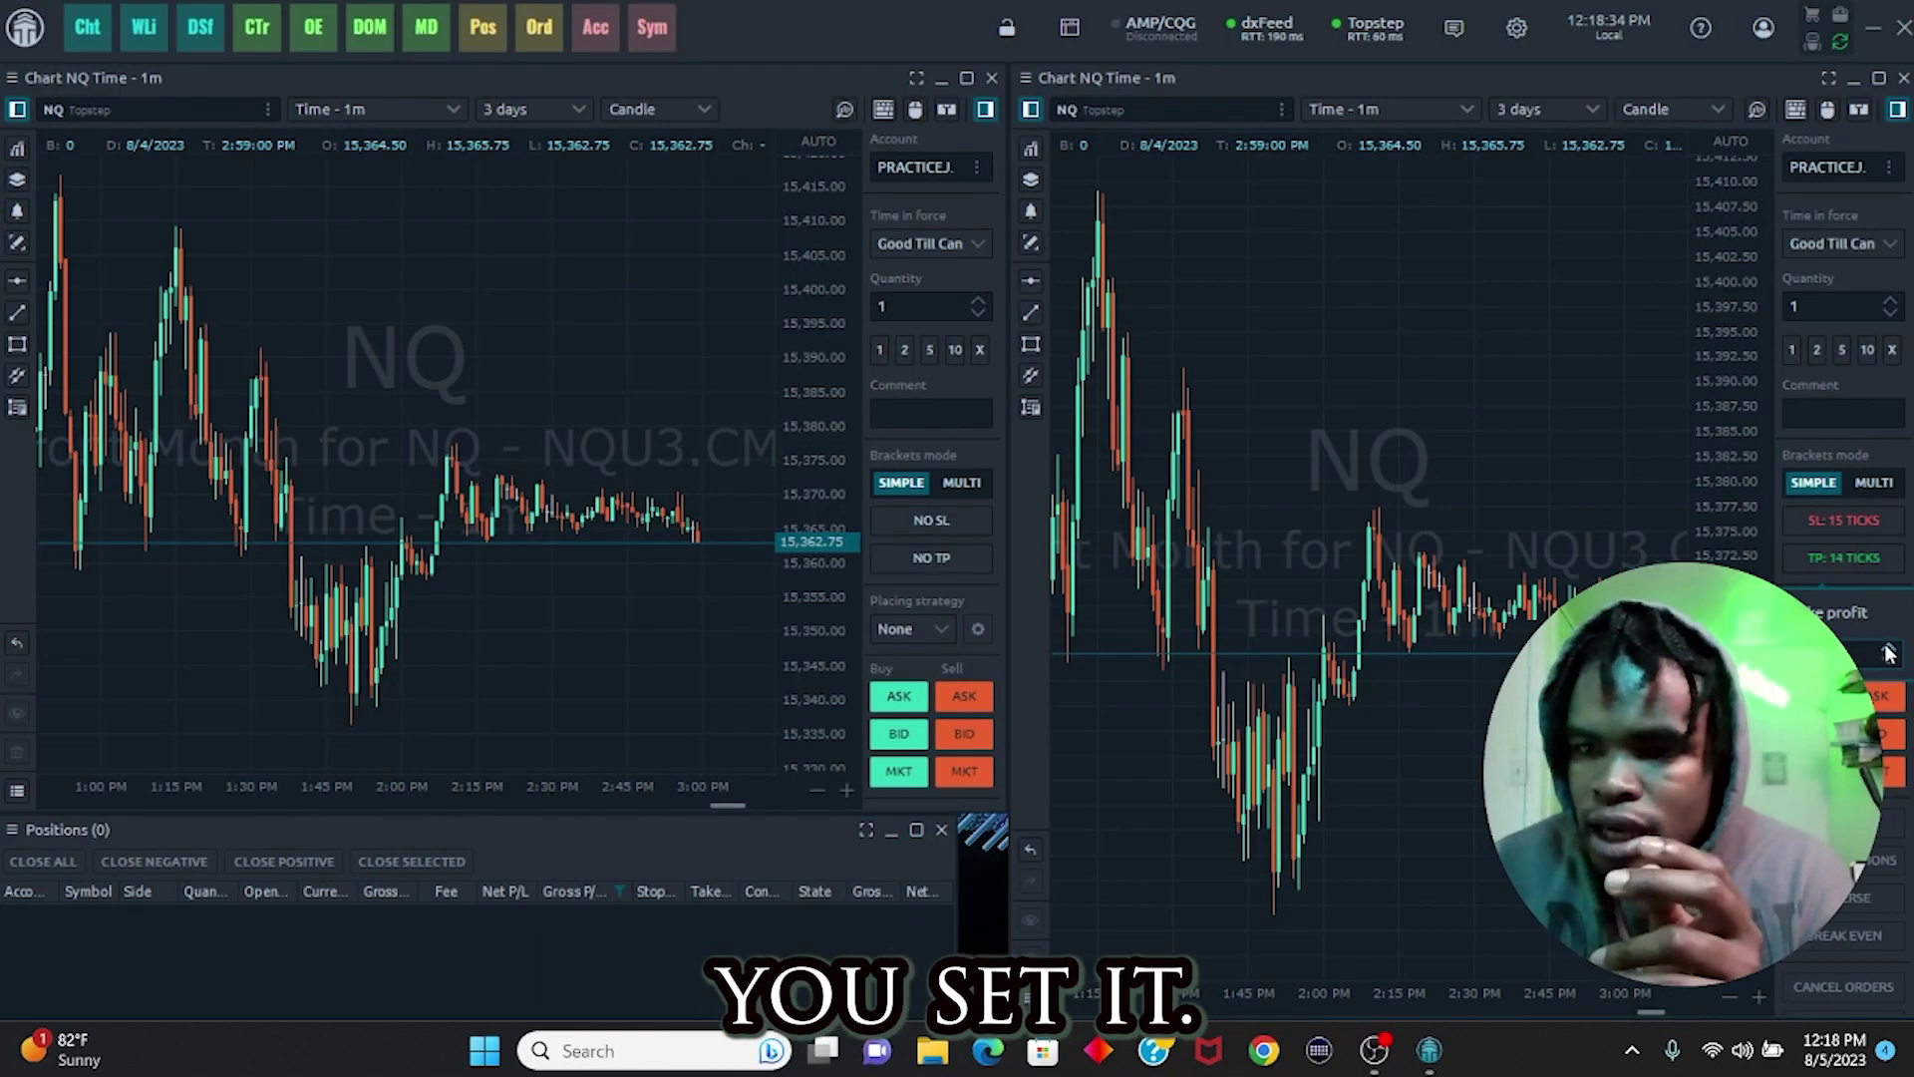
pyautogui.click(1889, 653)
pyautogui.click(1890, 653)
pyautogui.click(1889, 653)
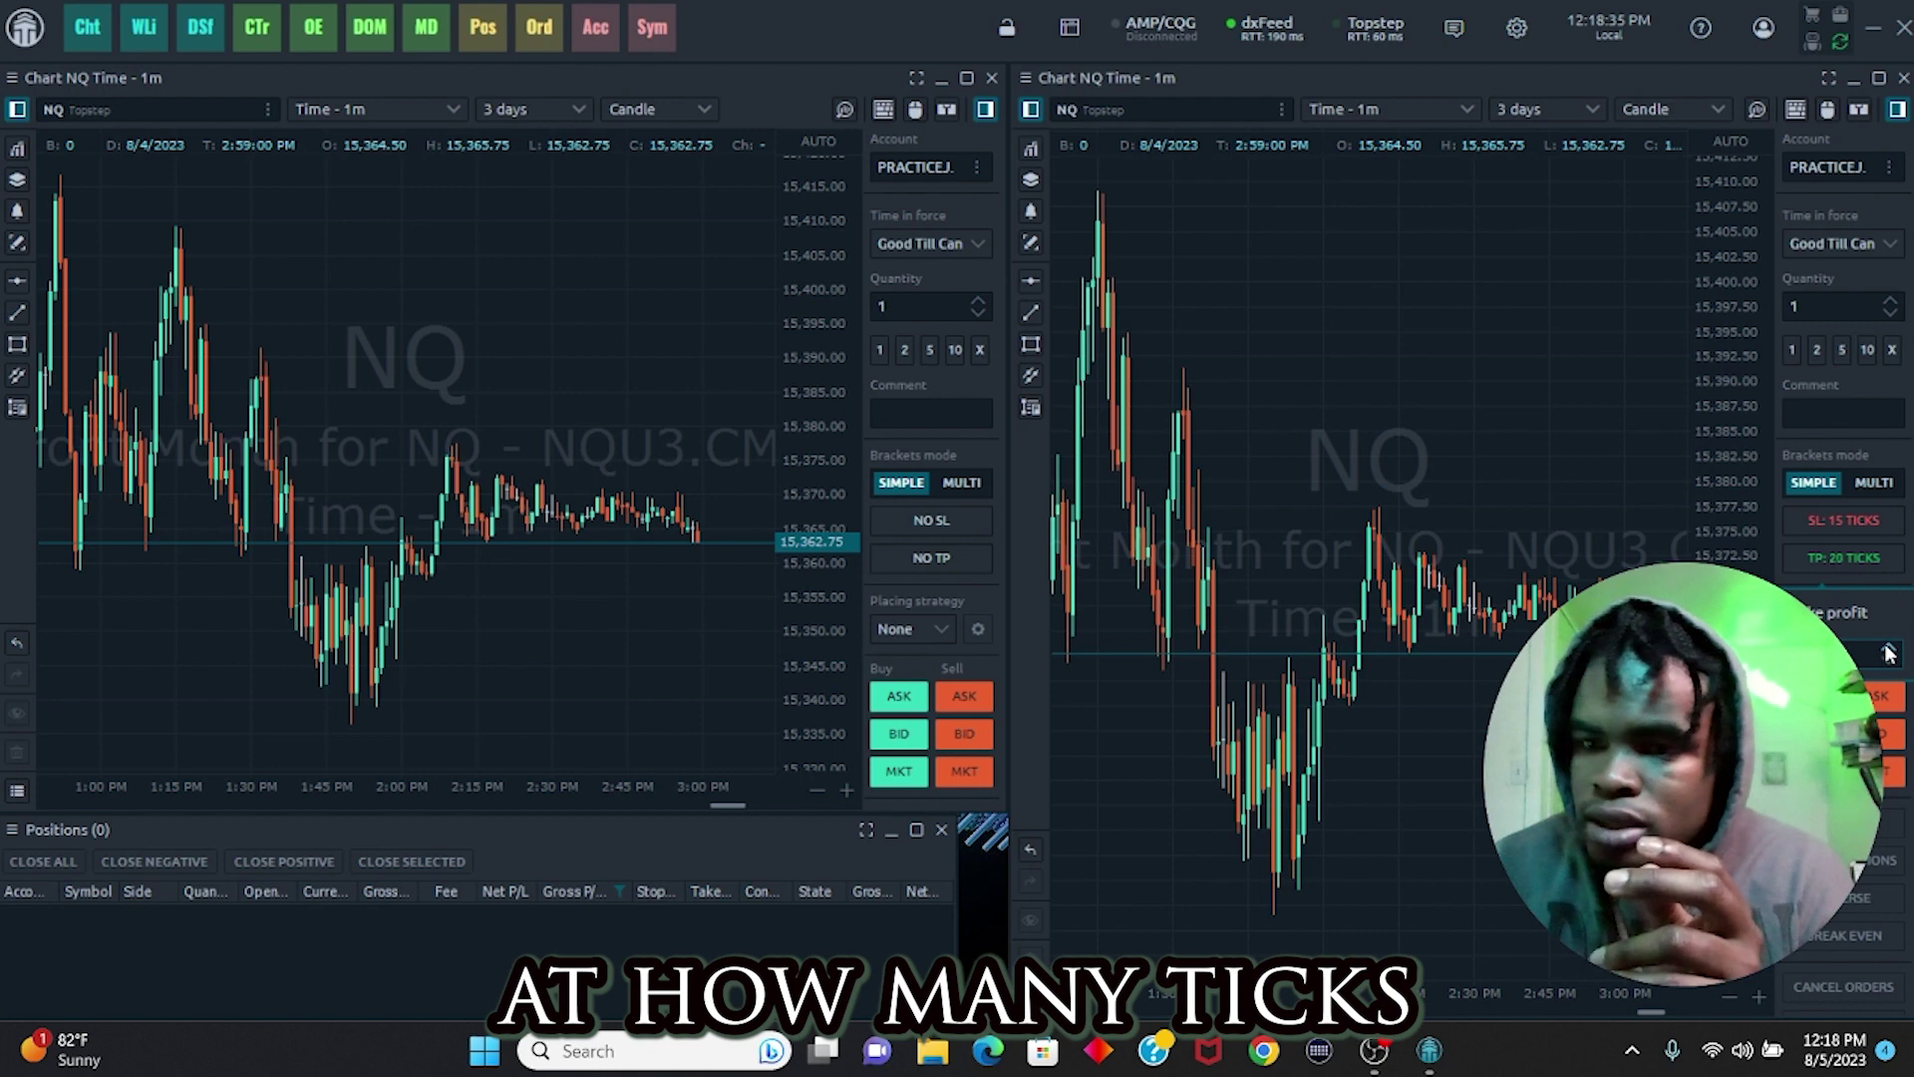
pyautogui.click(1890, 653)
pyautogui.click(1889, 653)
pyautogui.click(1889, 653)
pyautogui.click(1889, 653)
pyautogui.click(1889, 653)
pyautogui.click(1889, 653)
pyautogui.click(1890, 653)
pyautogui.click(1889, 653)
pyautogui.click(1889, 653)
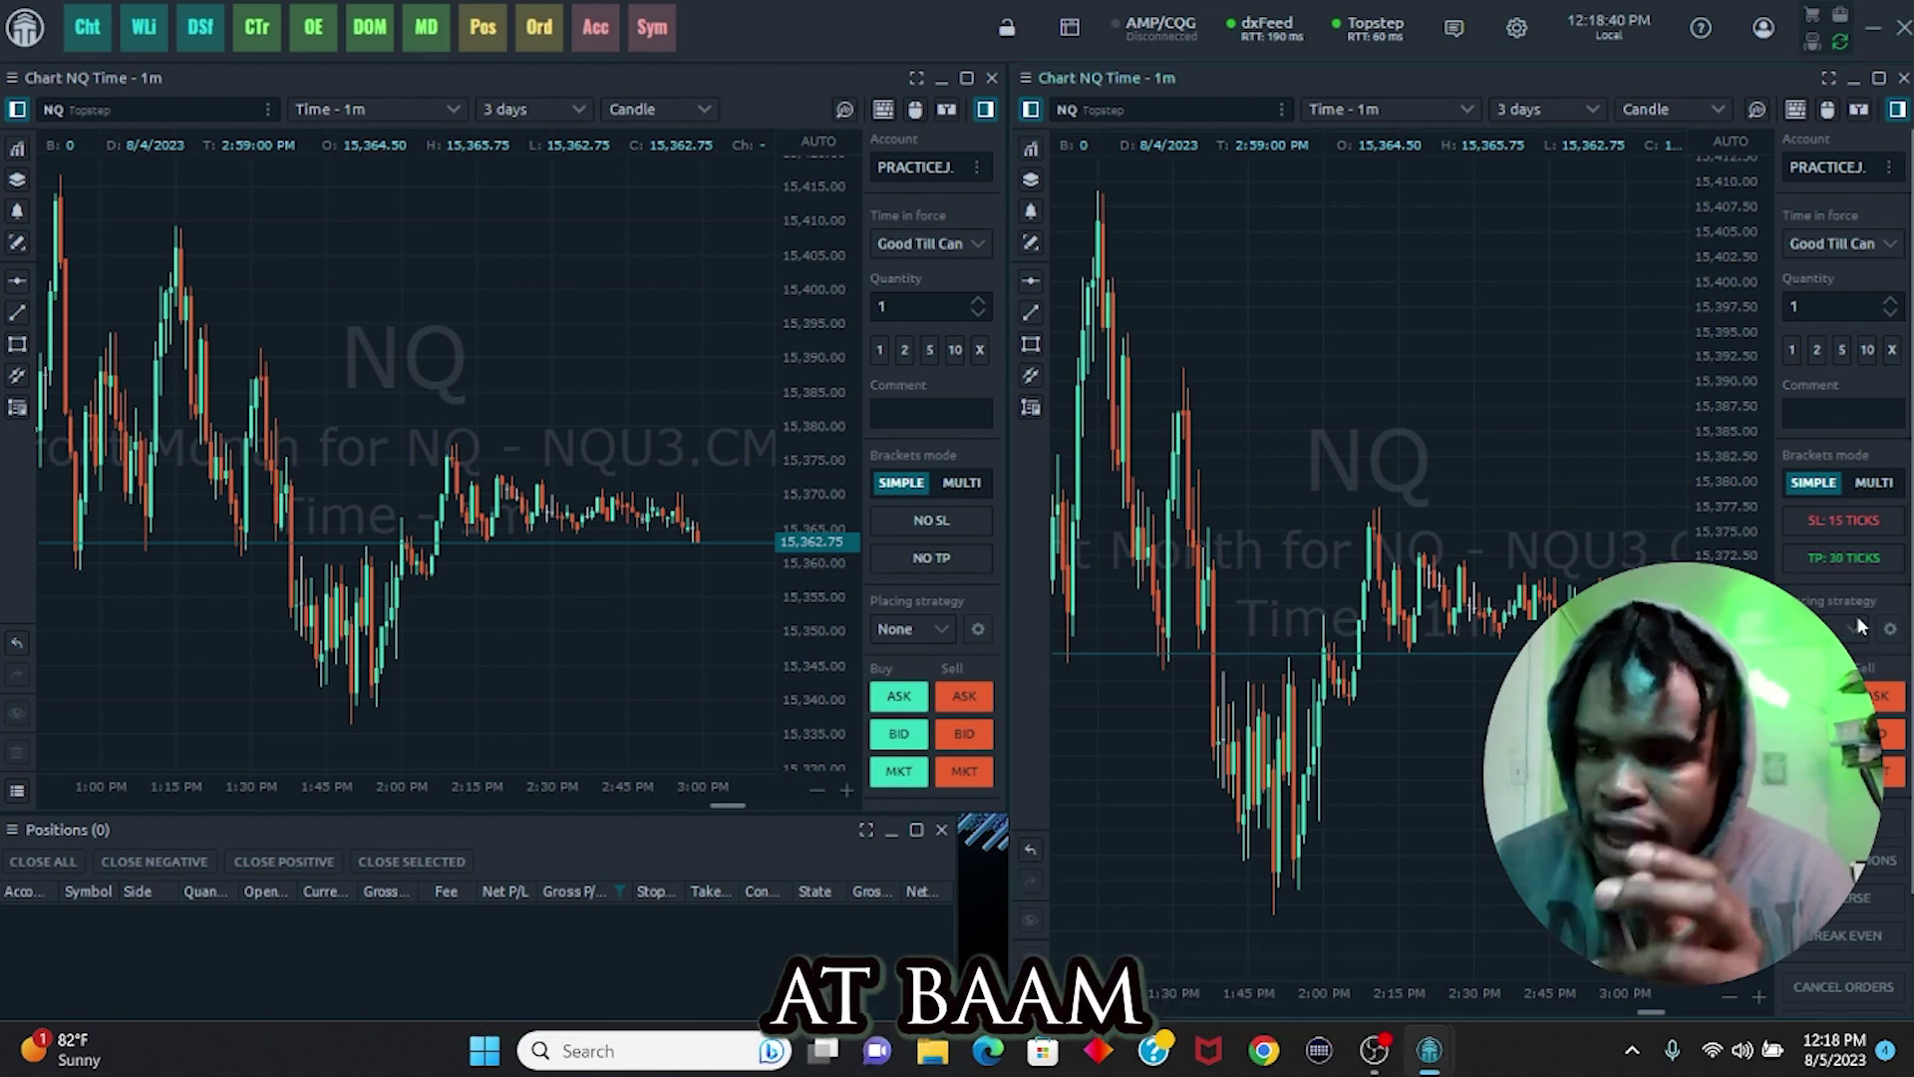
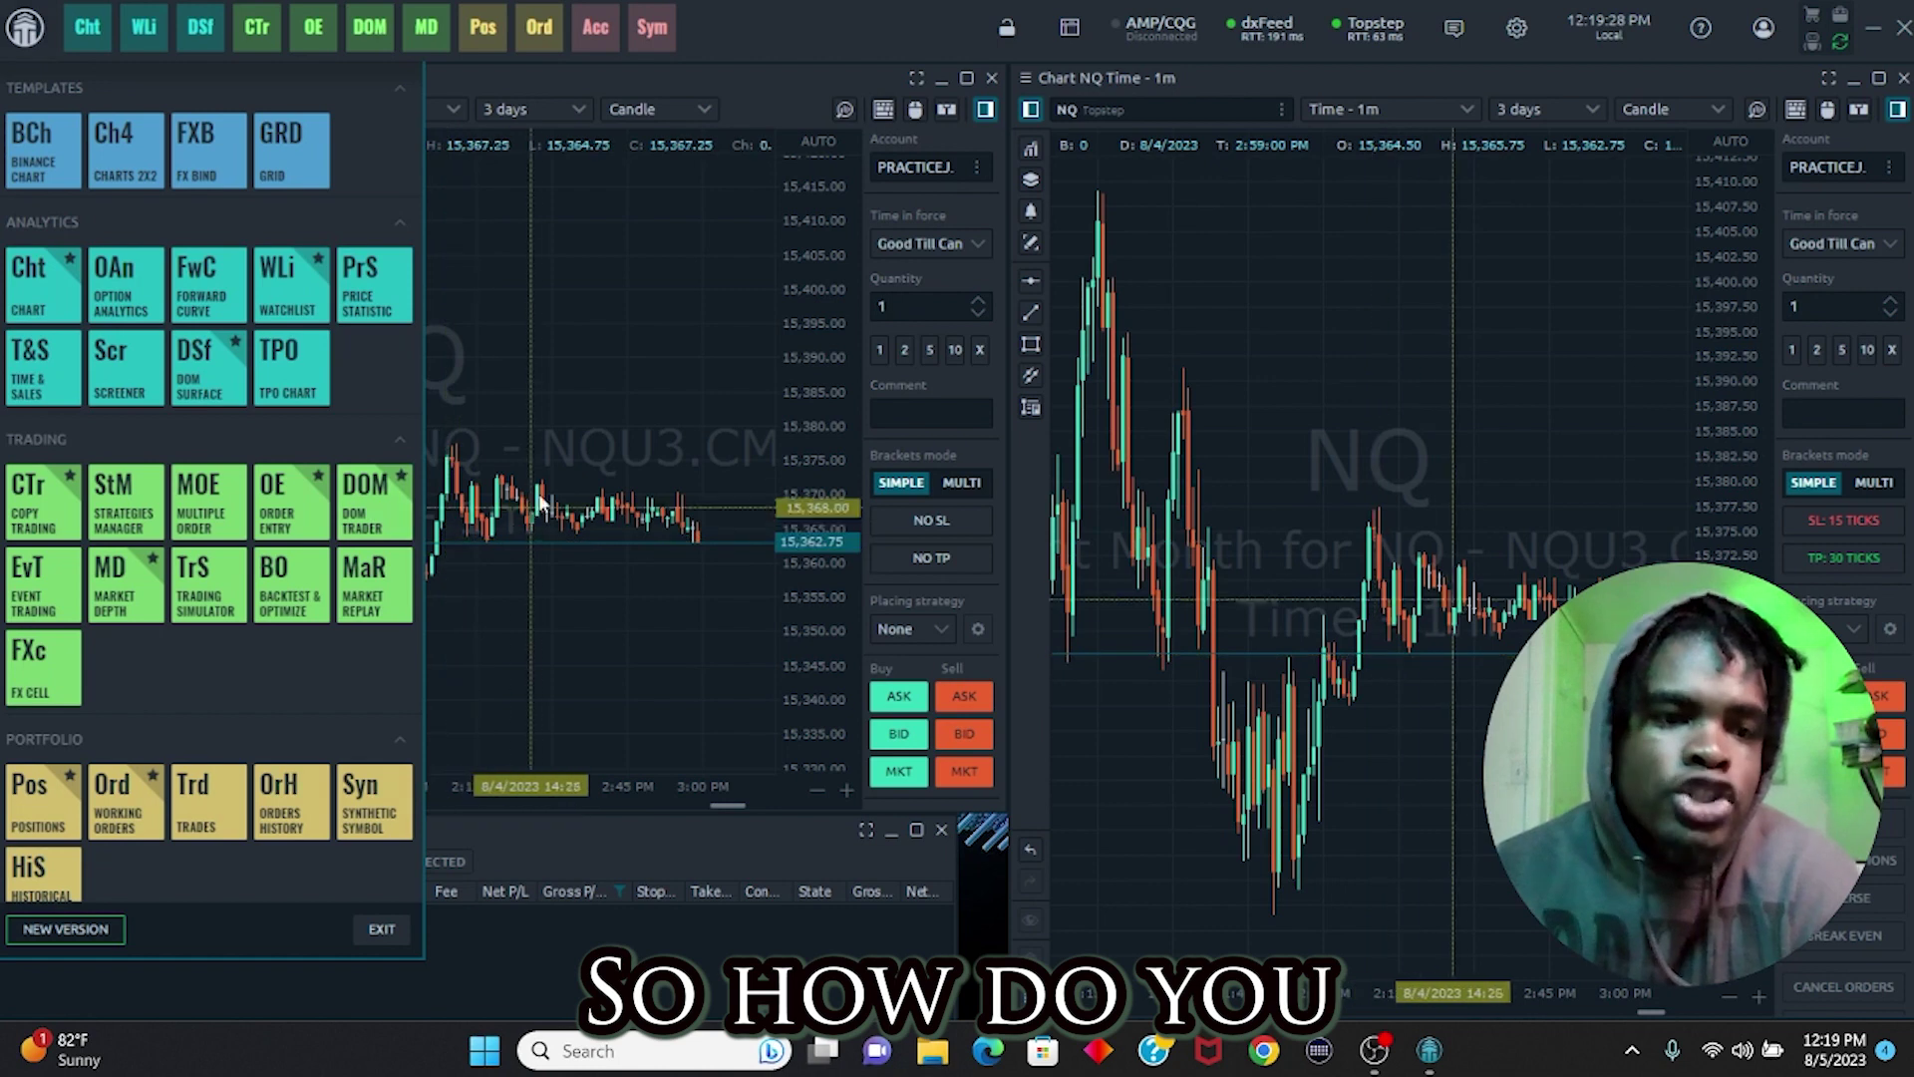
# Open the Copy trading panel and delete its three existing bots: PRACTICE ACC 150k, MY LIVE 50K and MY LIVE 150K
pyautogui.click(38, 524)
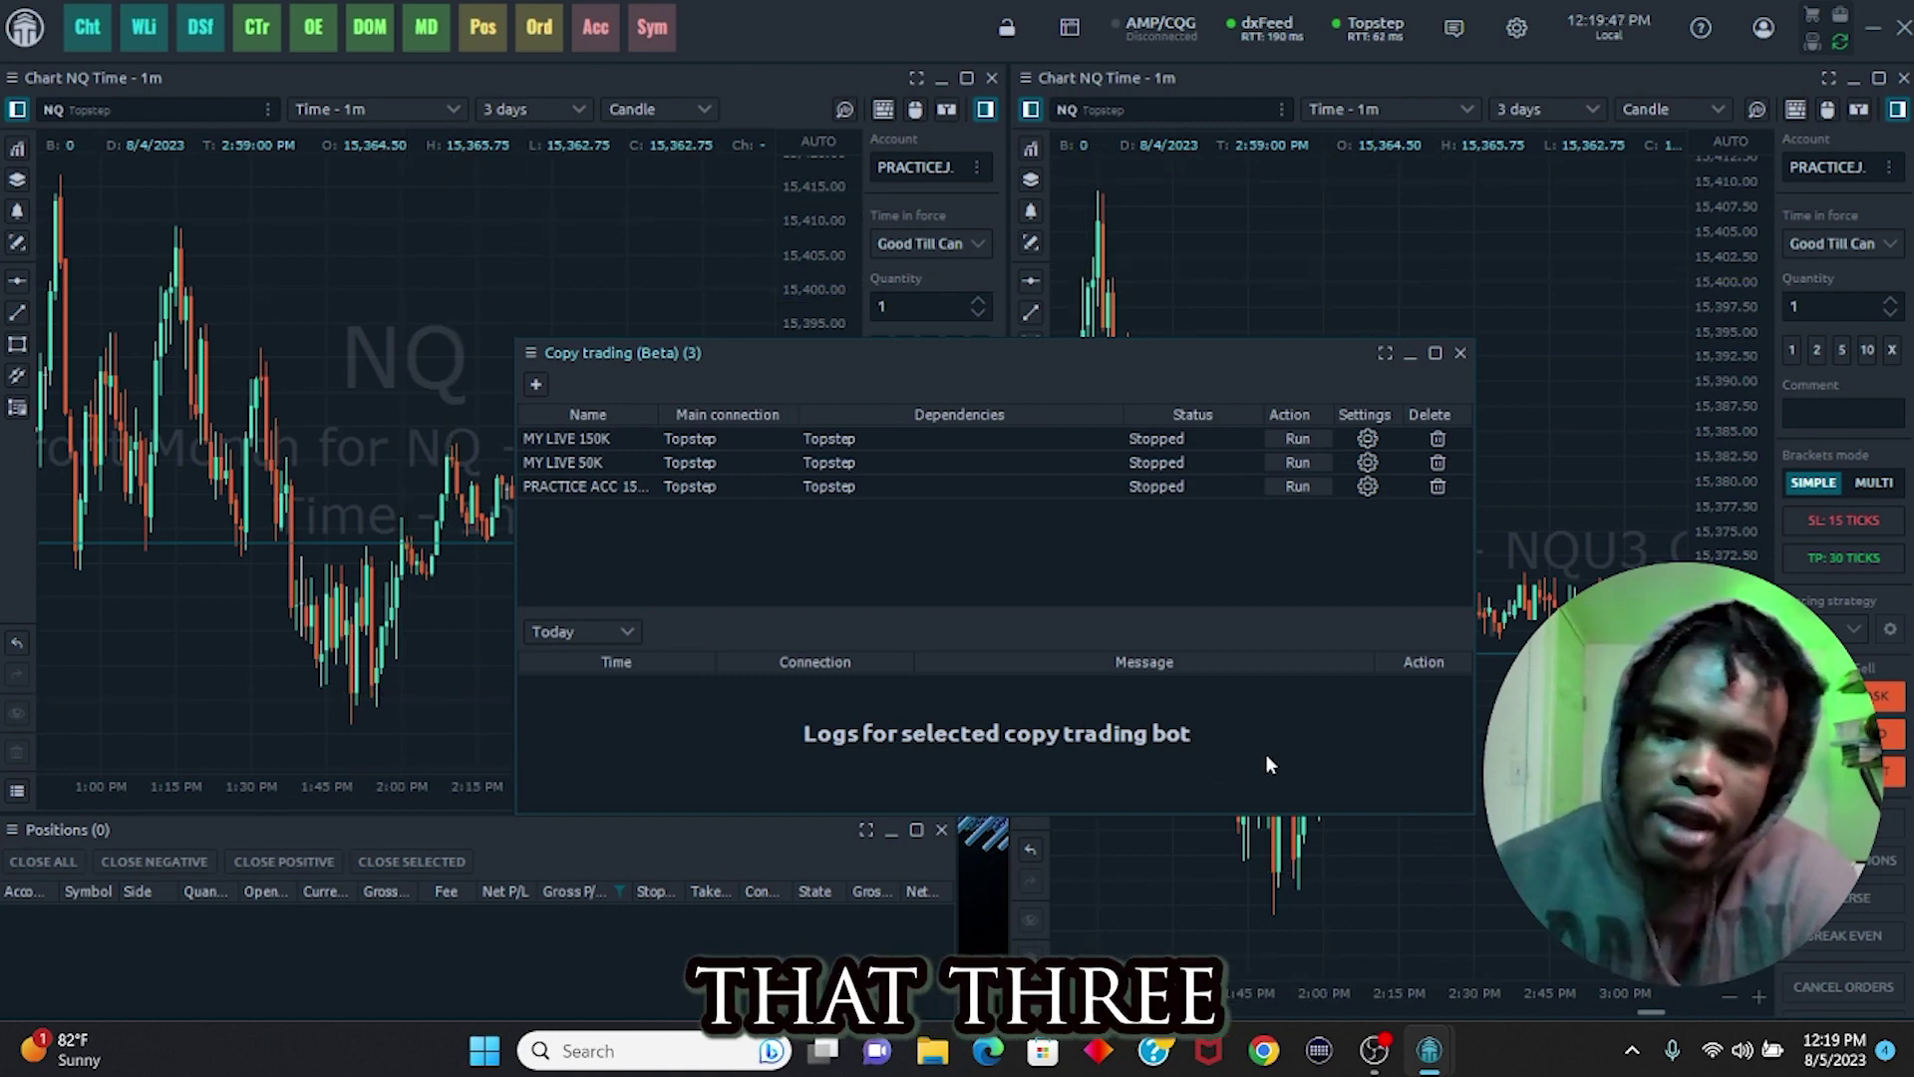
pyautogui.click(1438, 486)
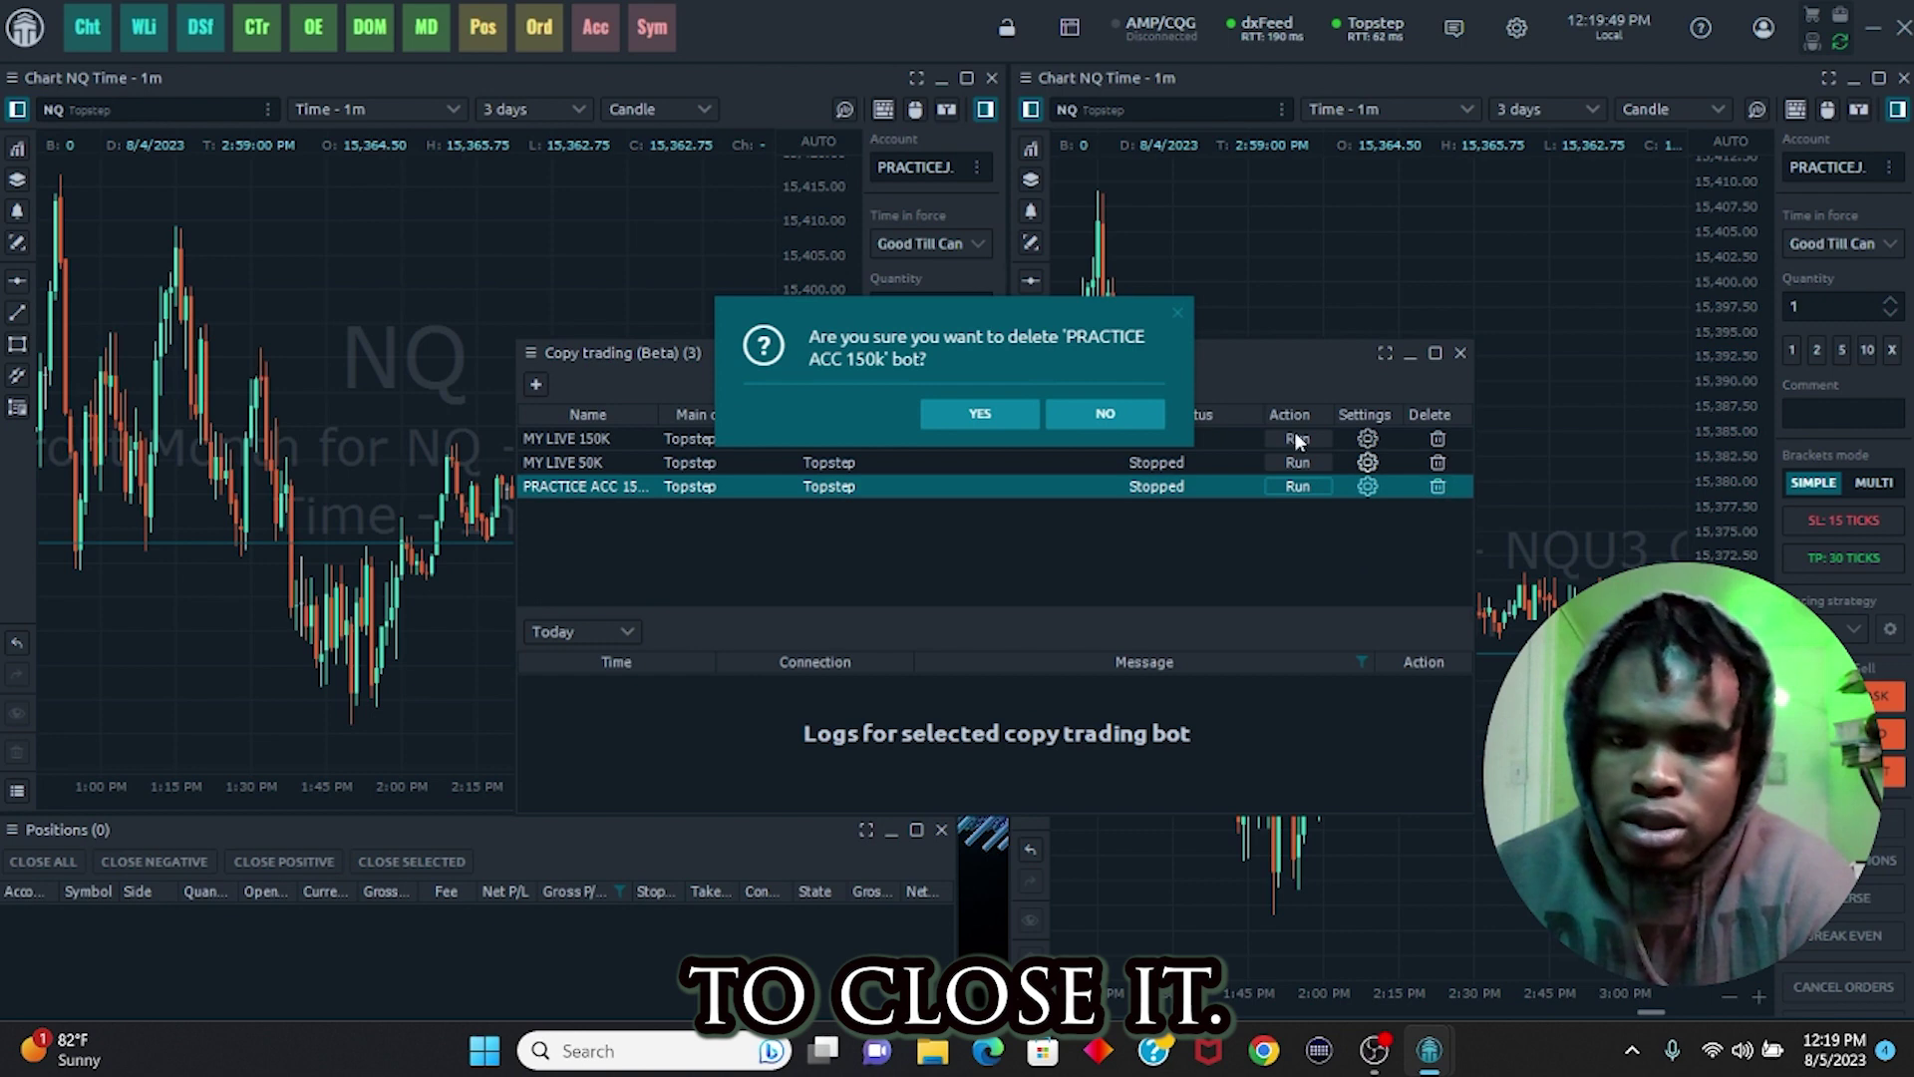
pyautogui.click(980, 412)
pyautogui.click(1438, 461)
pyautogui.click(948, 403)
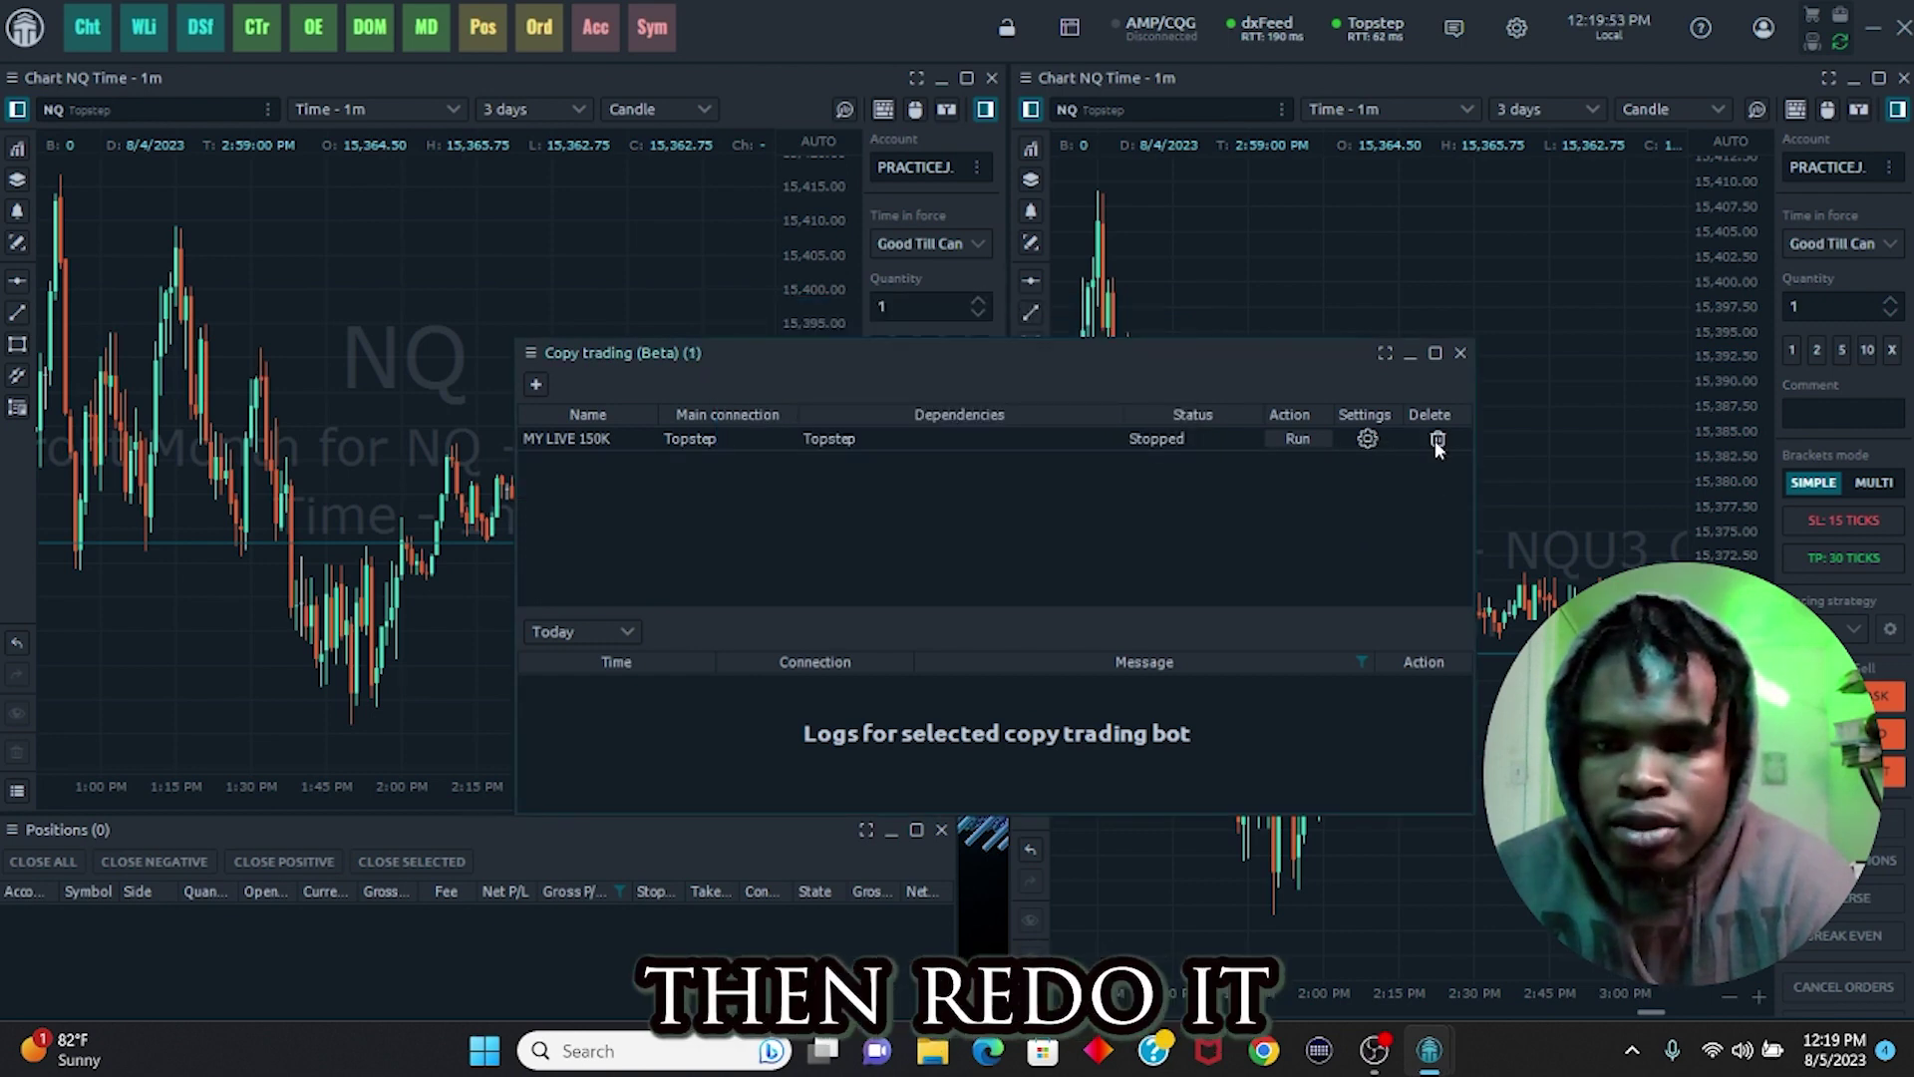
pyautogui.click(1436, 441)
pyautogui.click(951, 409)
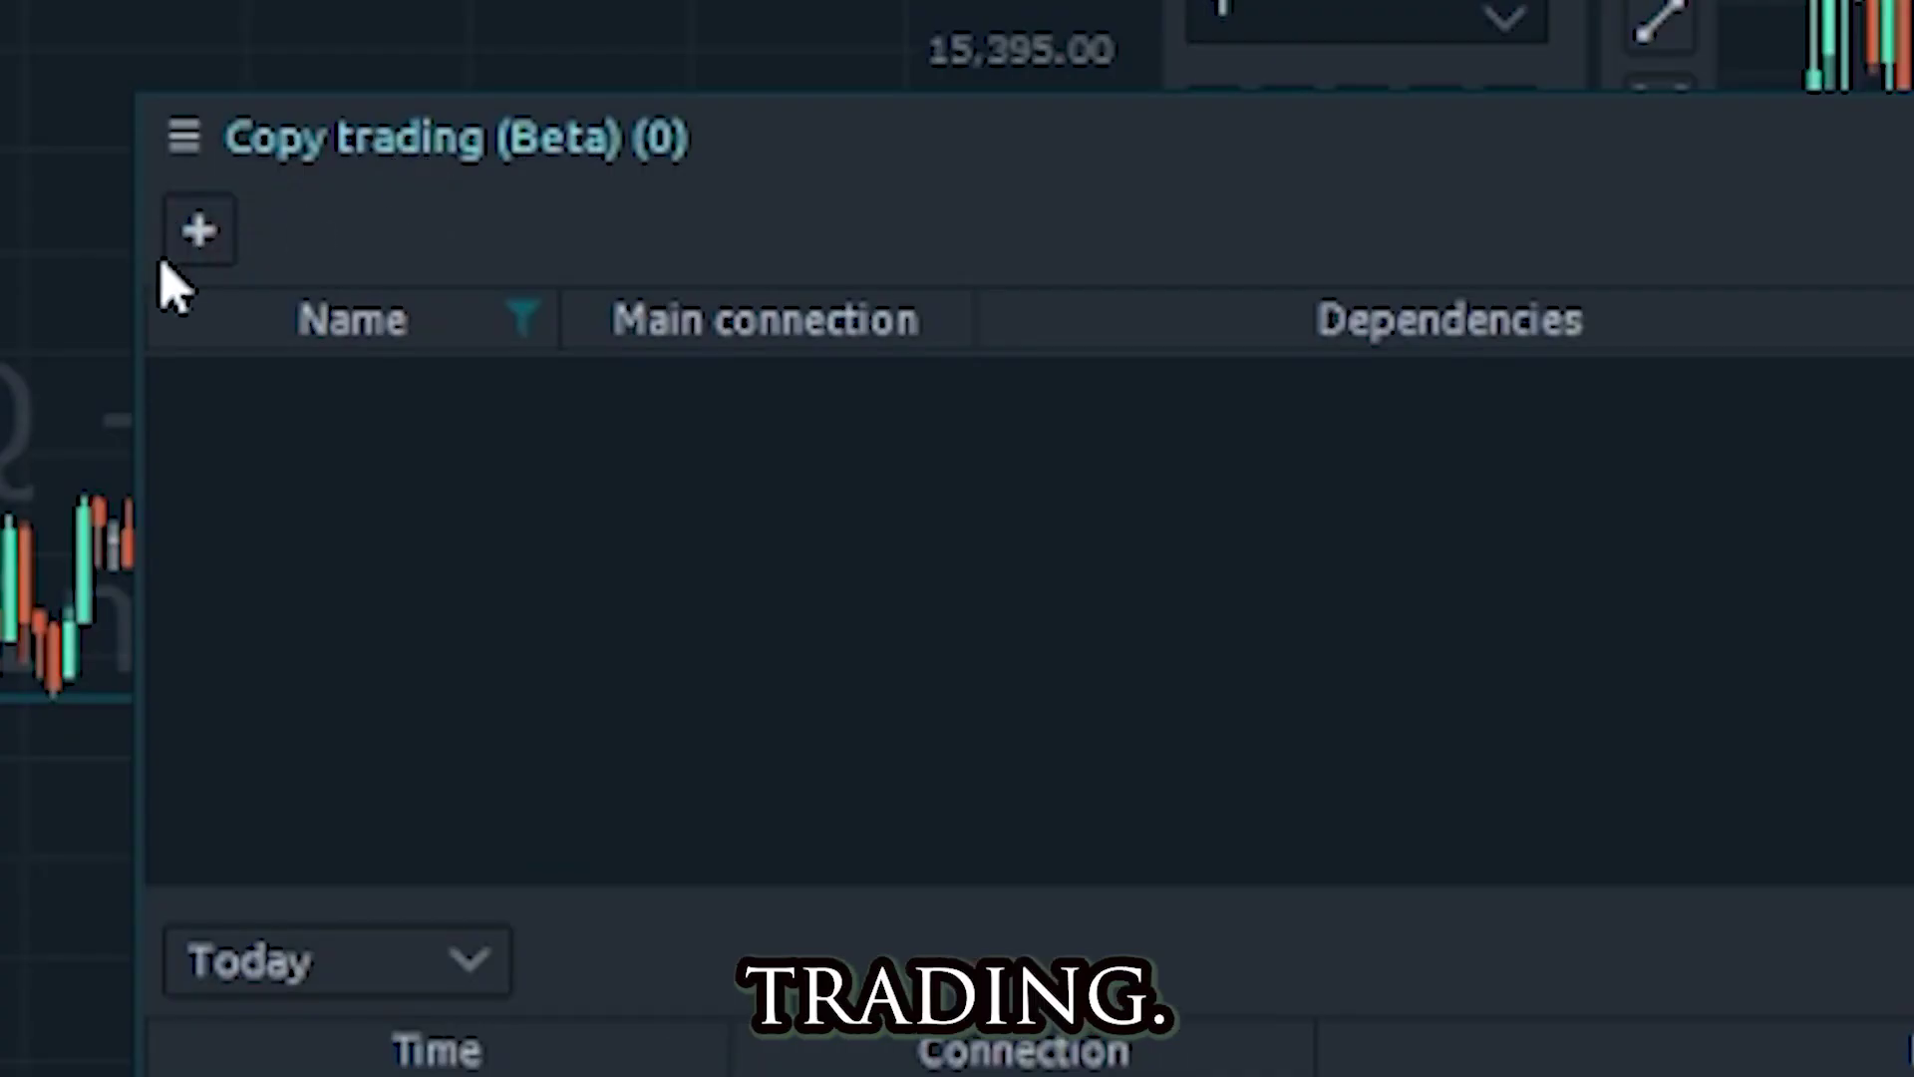
# Create a copy trading bot with Topstep as the parent connection and the second S1Aug account as the parent account
pyautogui.click(535, 386)
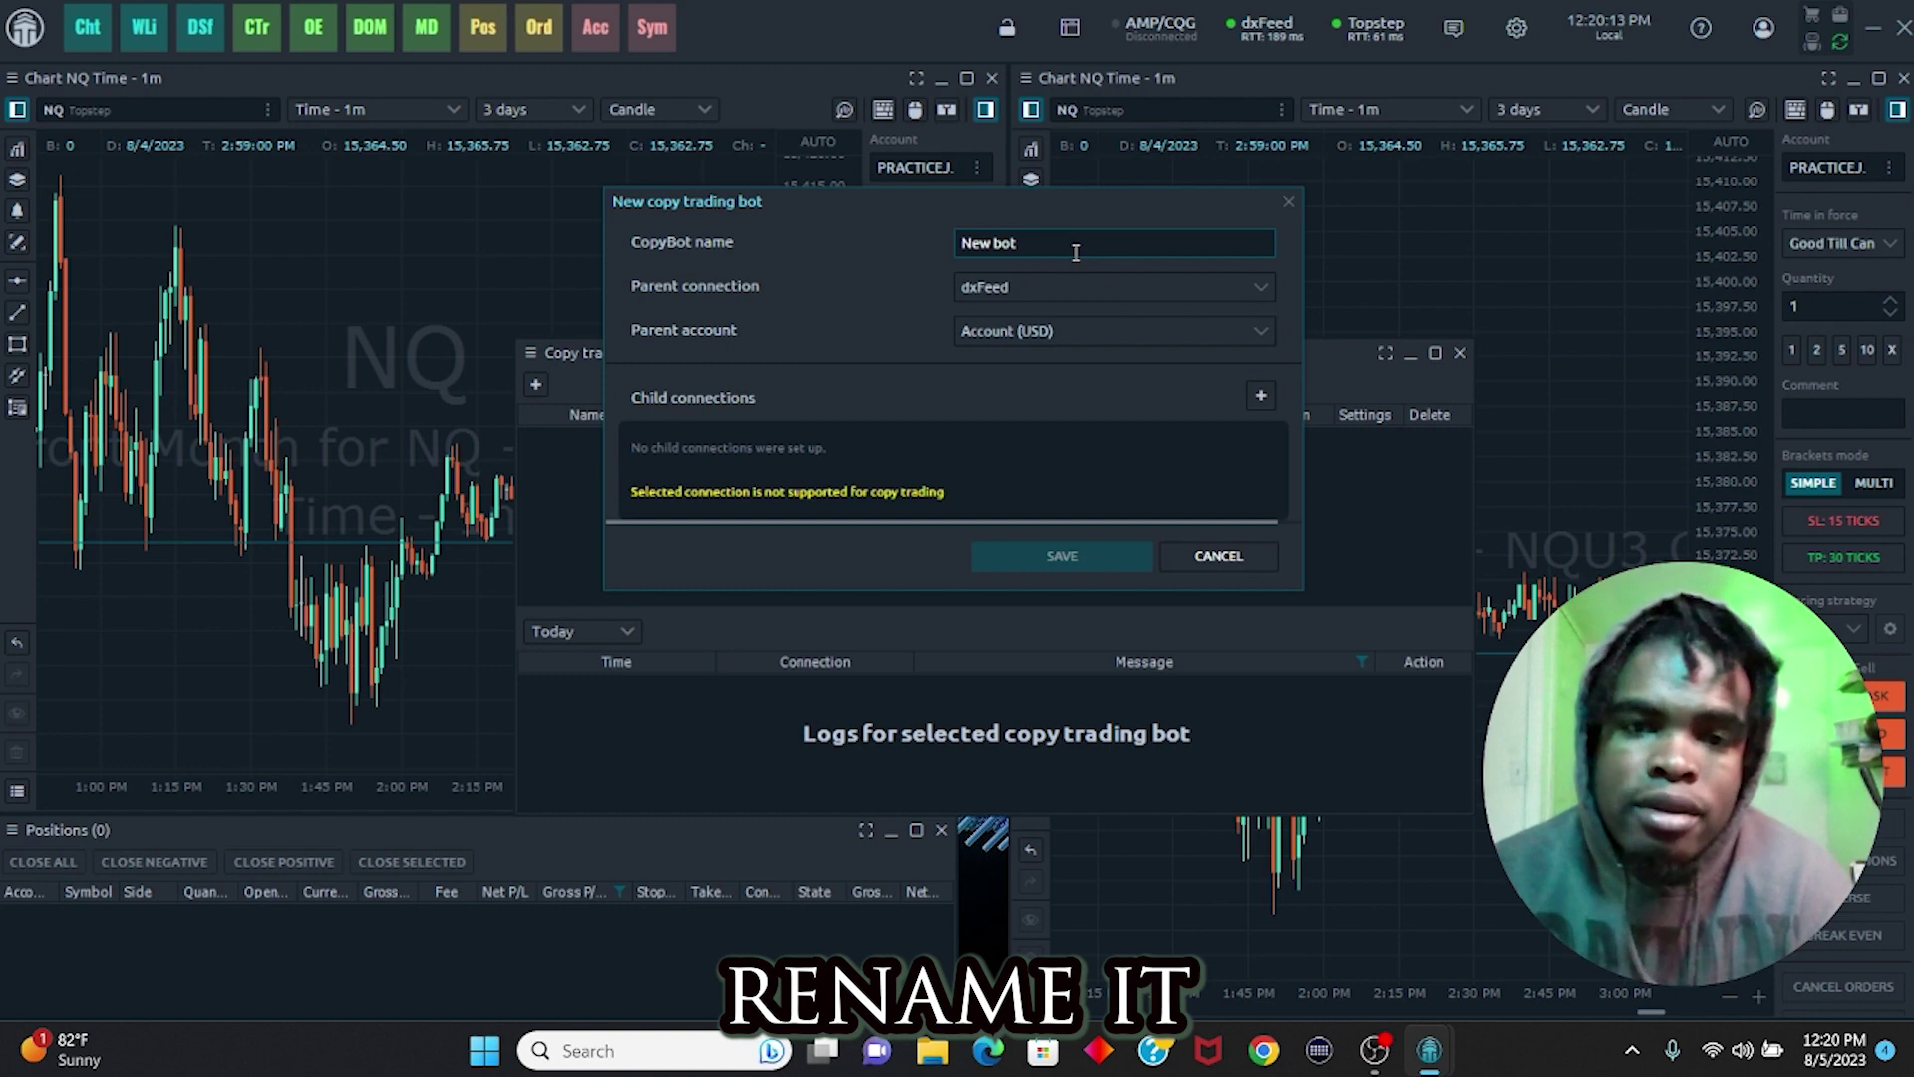
pyautogui.click(1035, 291)
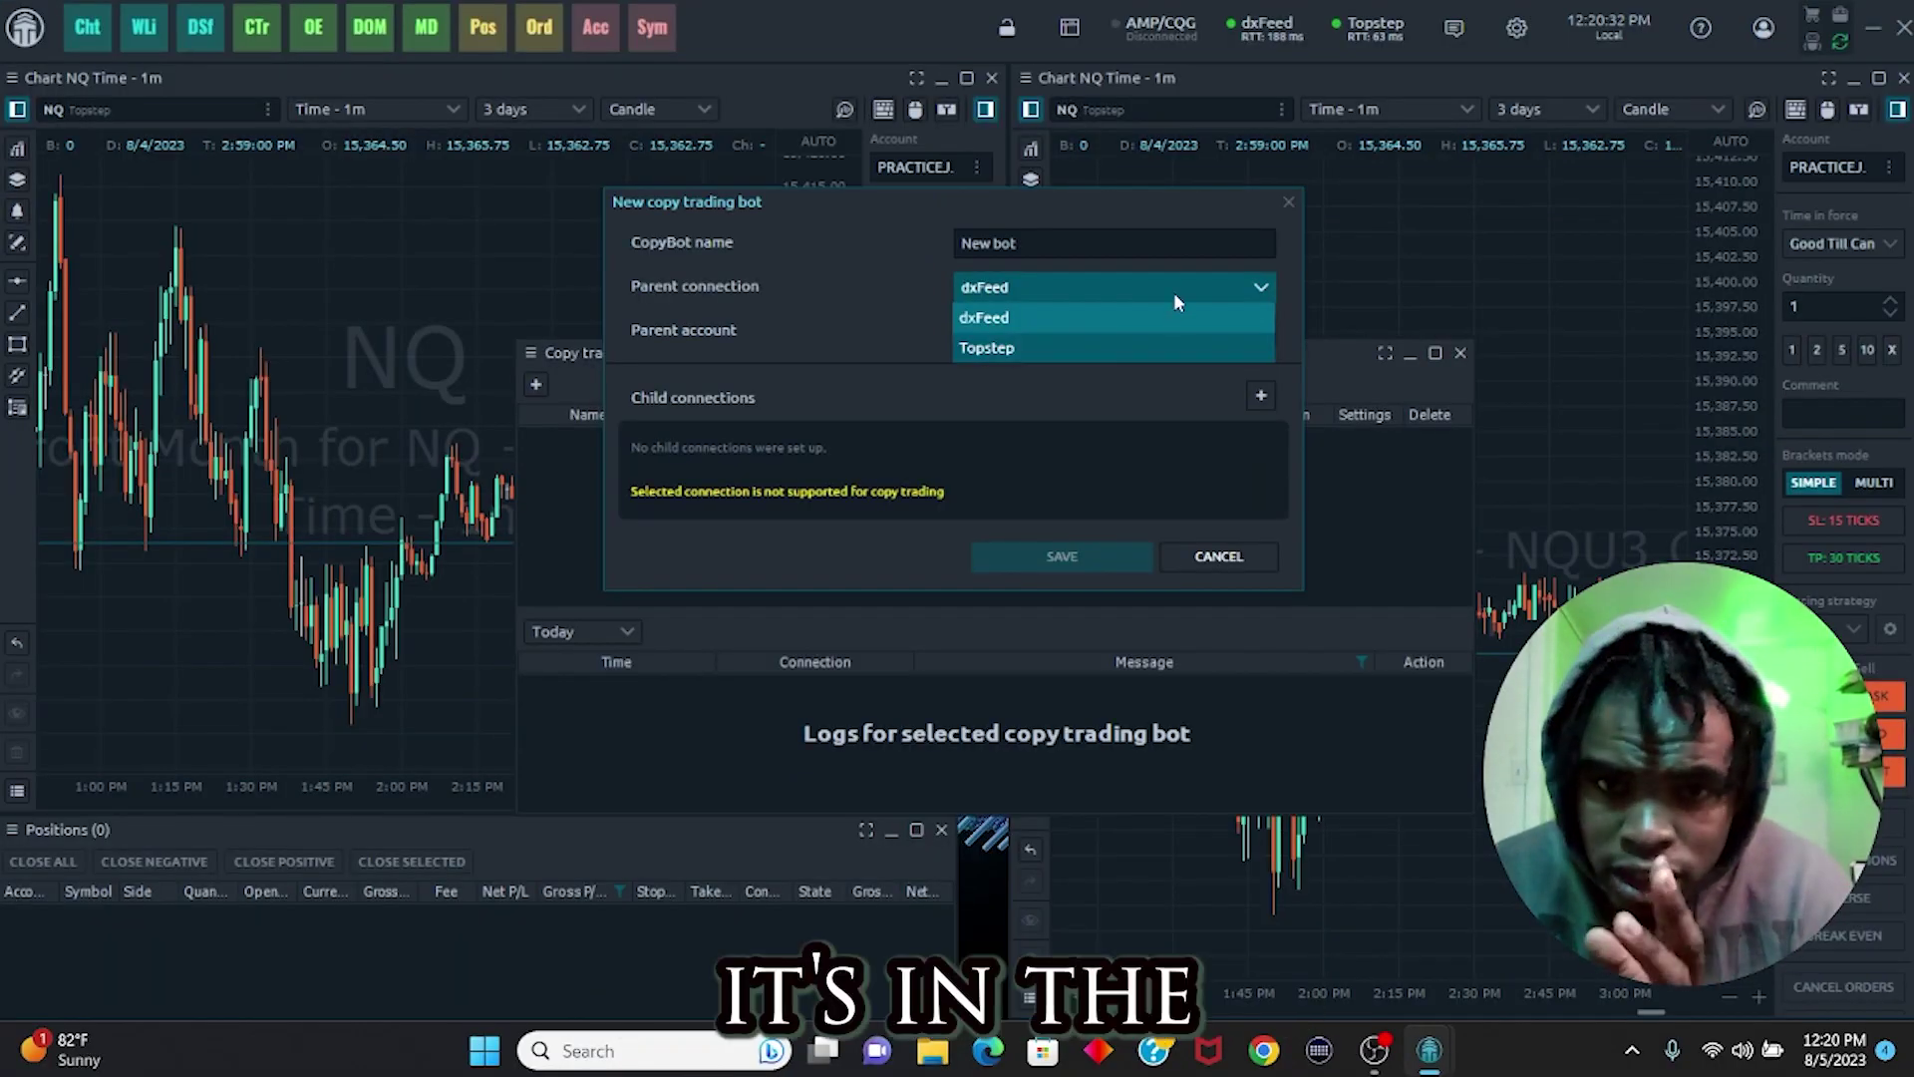
pyautogui.click(1031, 347)
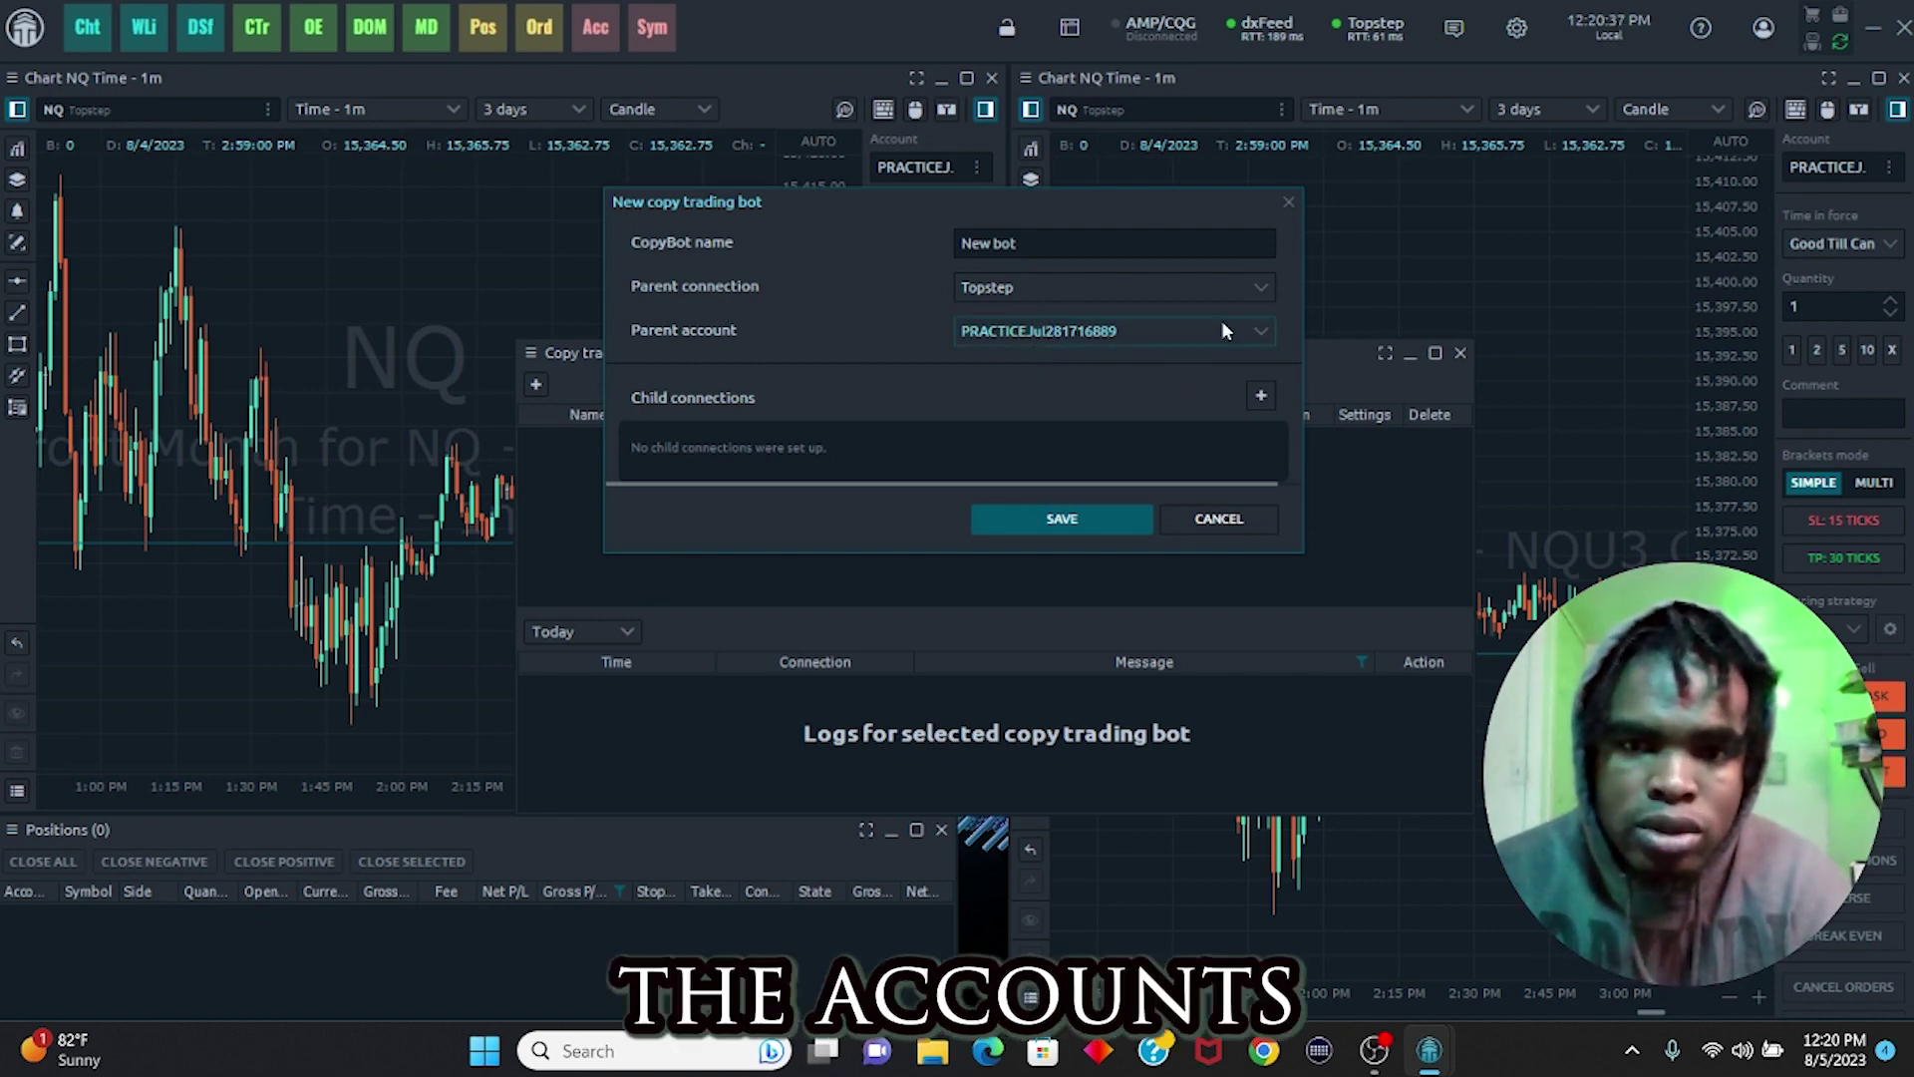
pyautogui.click(1262, 330)
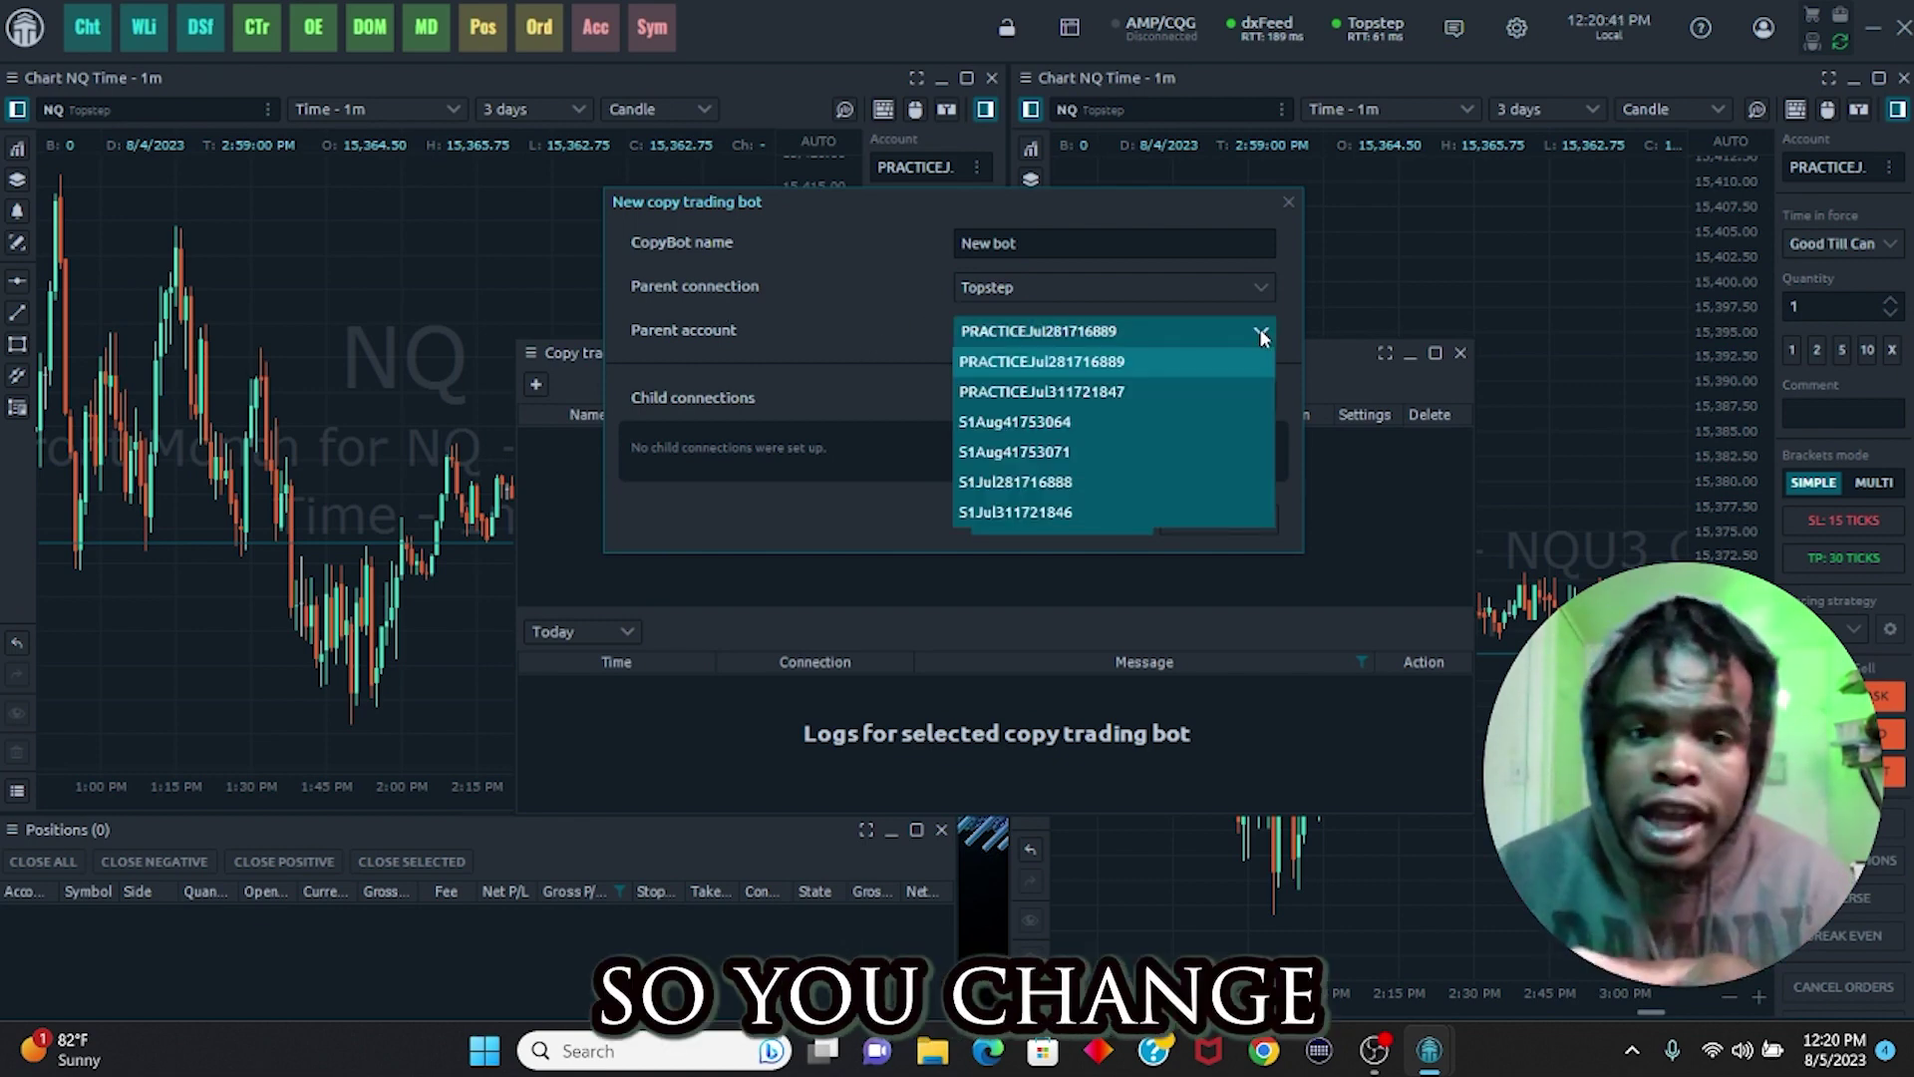
pyautogui.click(1057, 451)
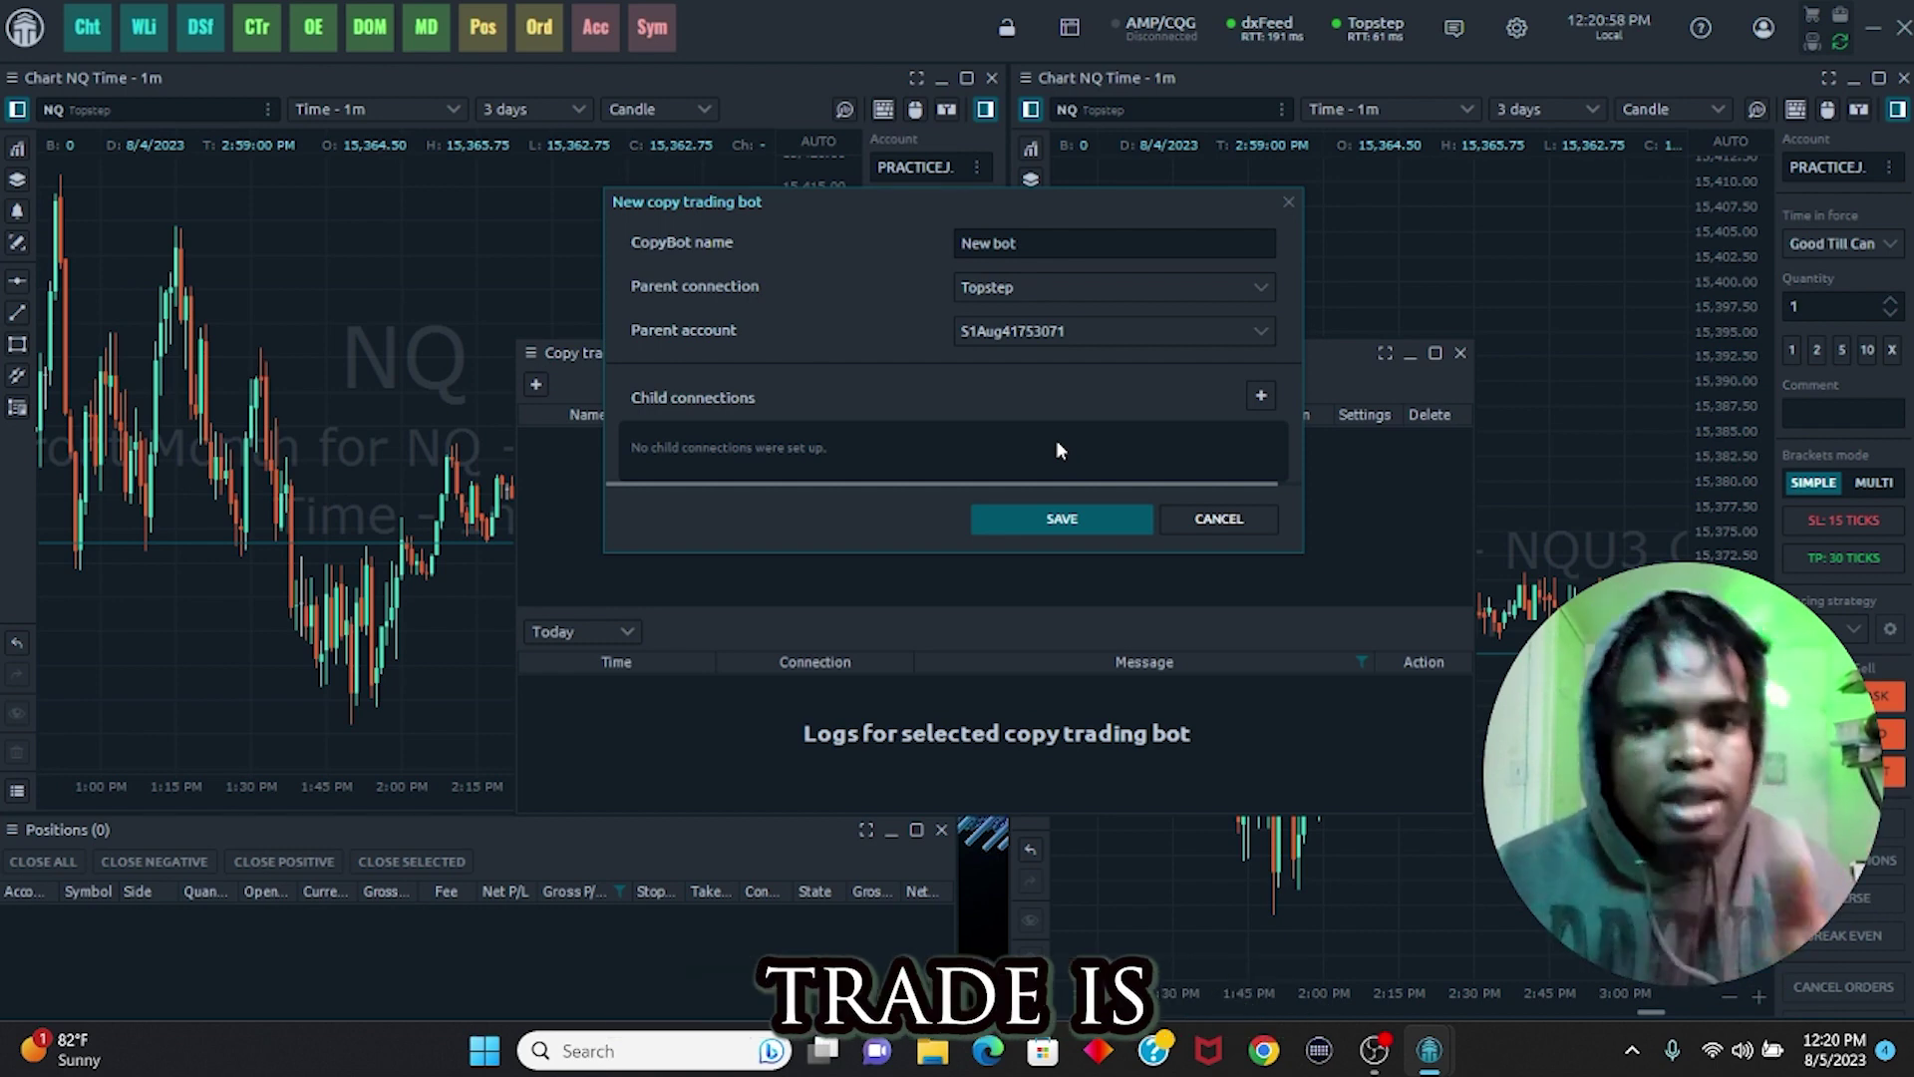
# Add a child connection to the bot using Topstep and the first S1Aug account, and save the bot
pyautogui.click(1260, 399)
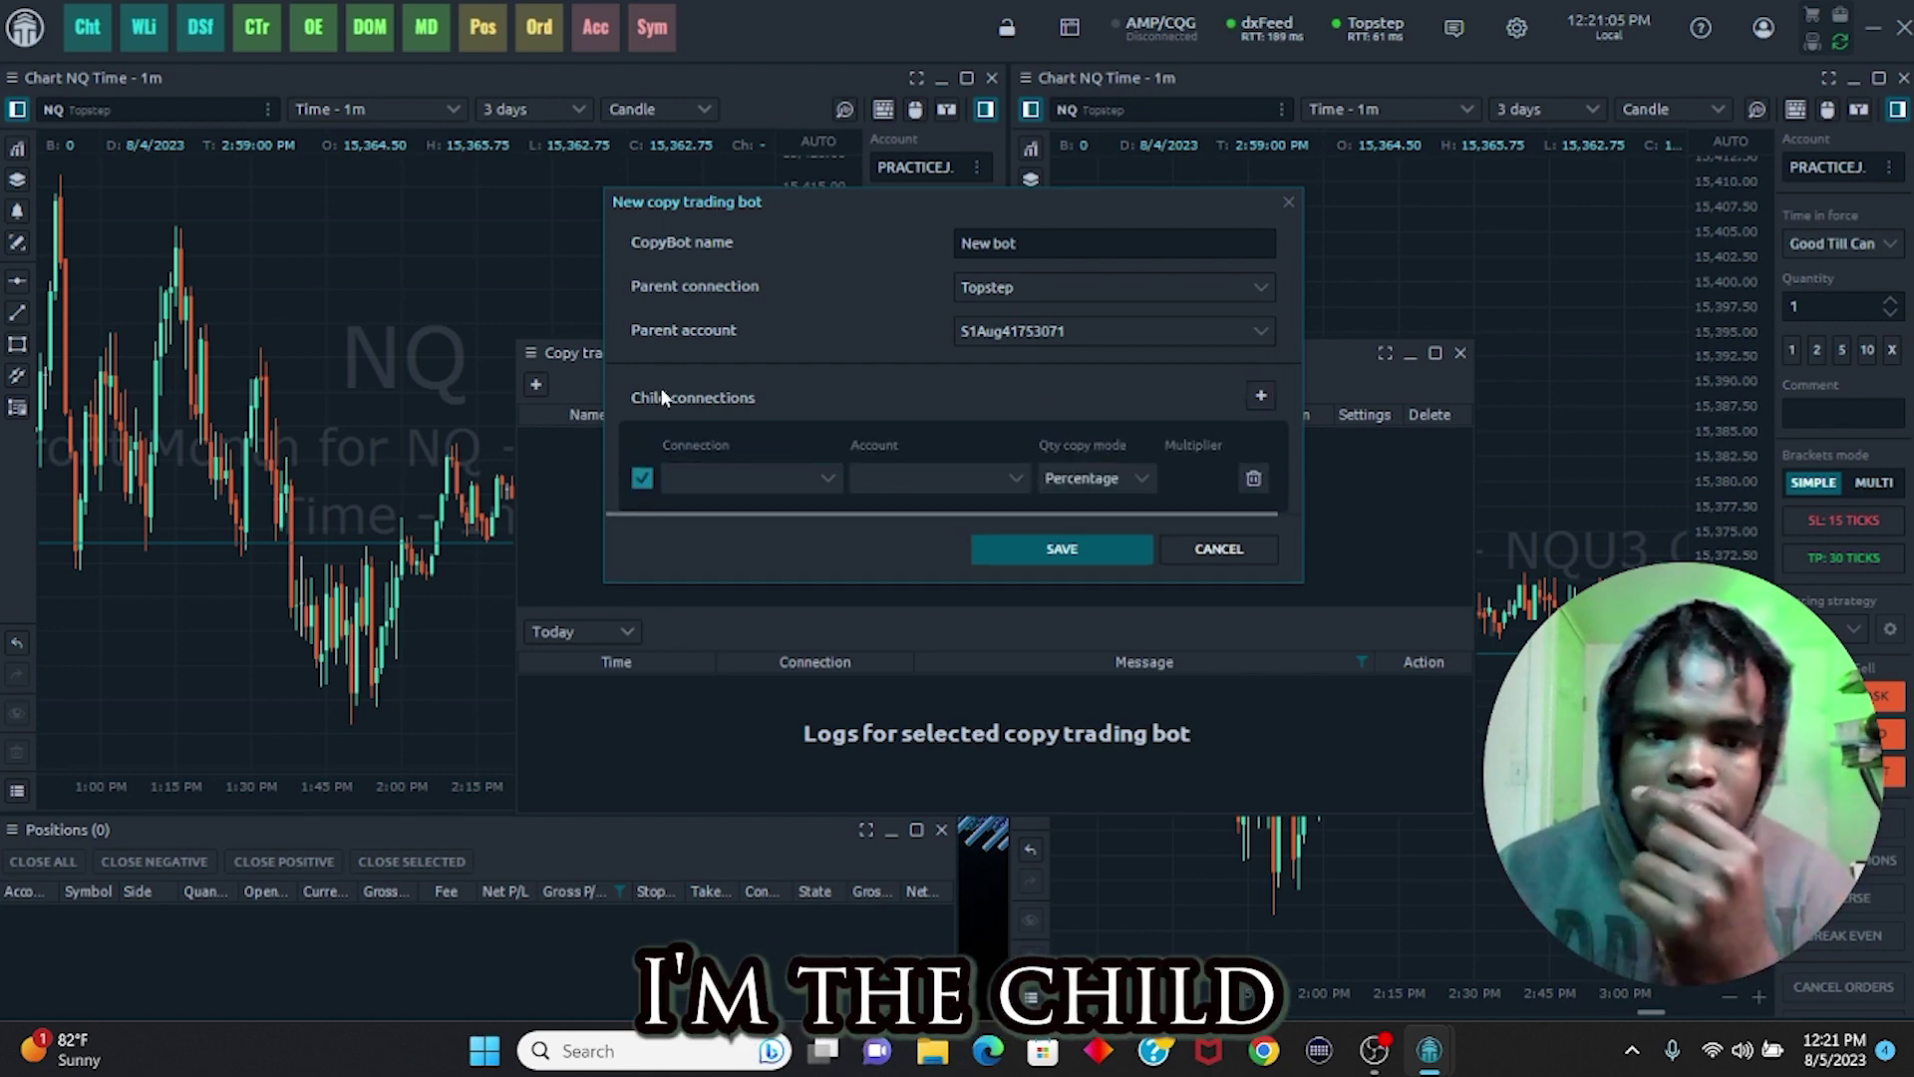
pyautogui.click(827, 477)
pyautogui.click(727, 538)
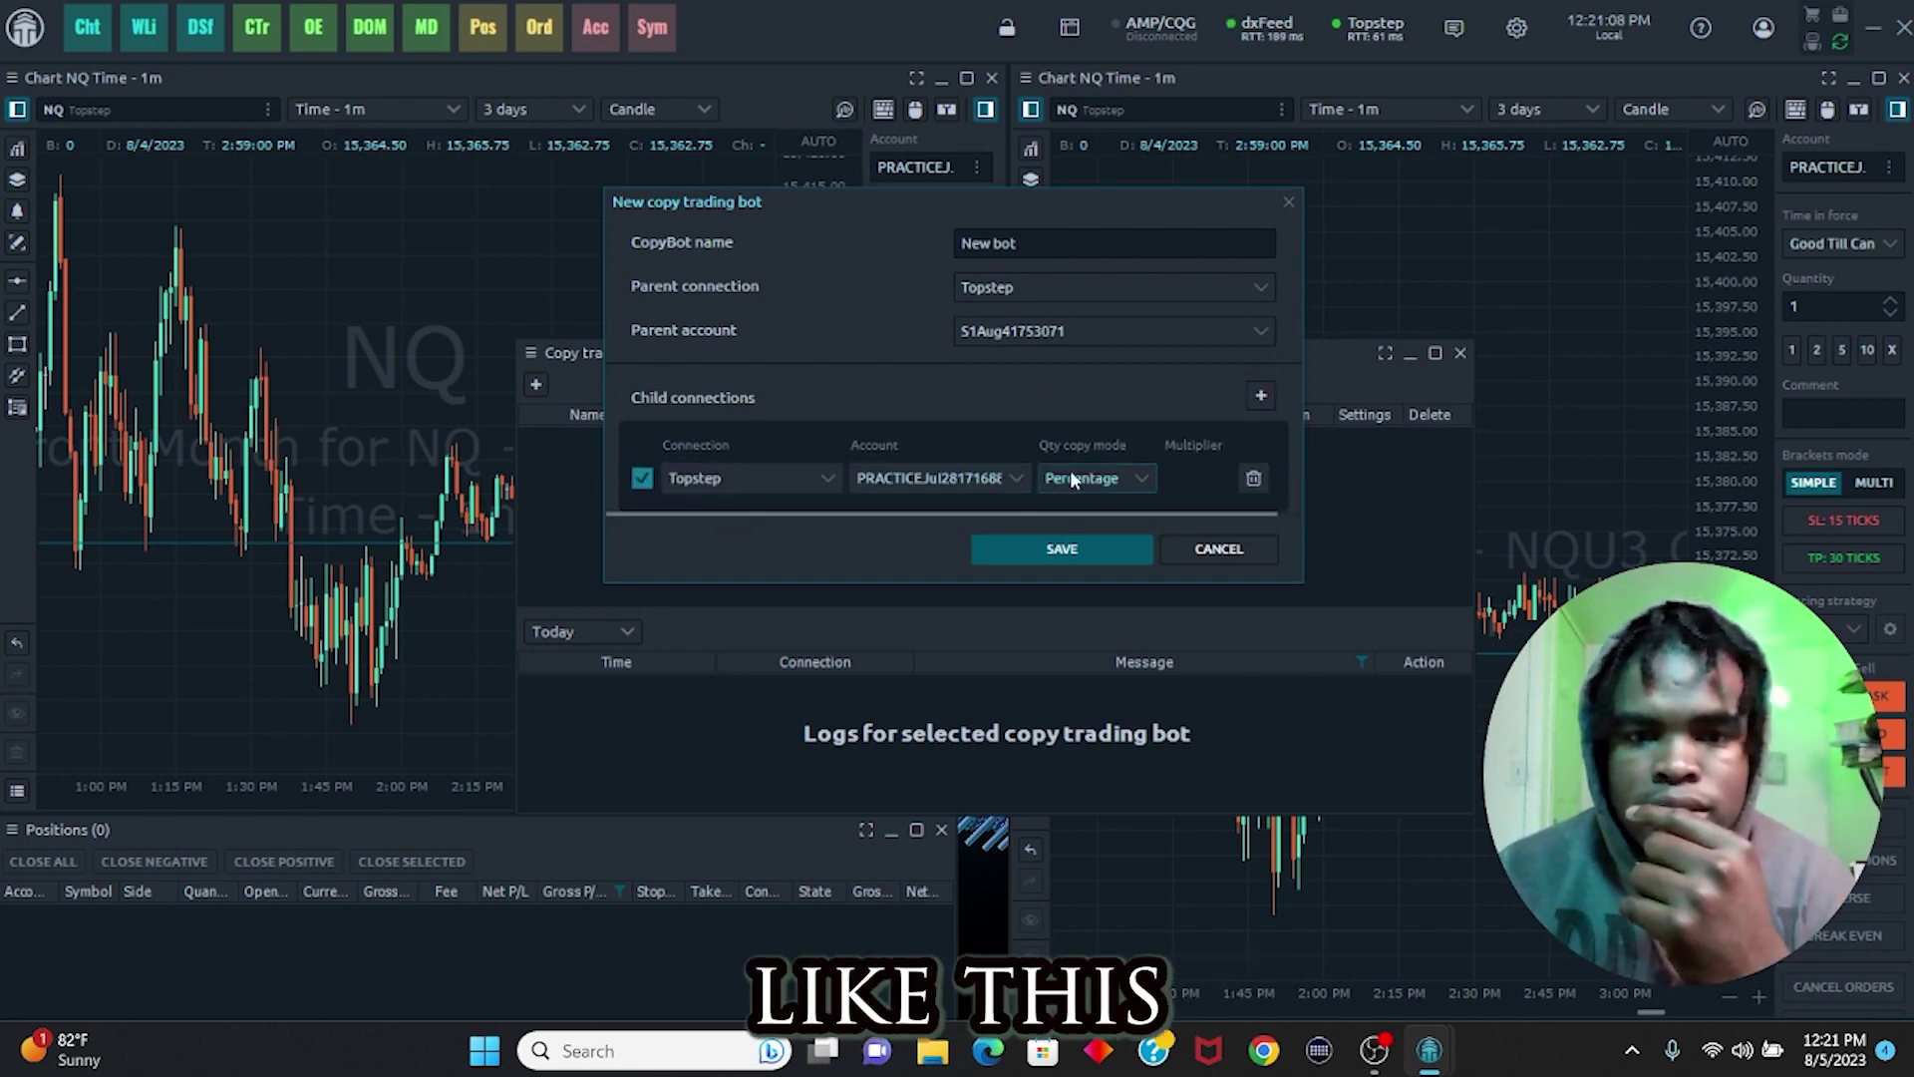
pyautogui.click(1012, 477)
pyautogui.click(955, 570)
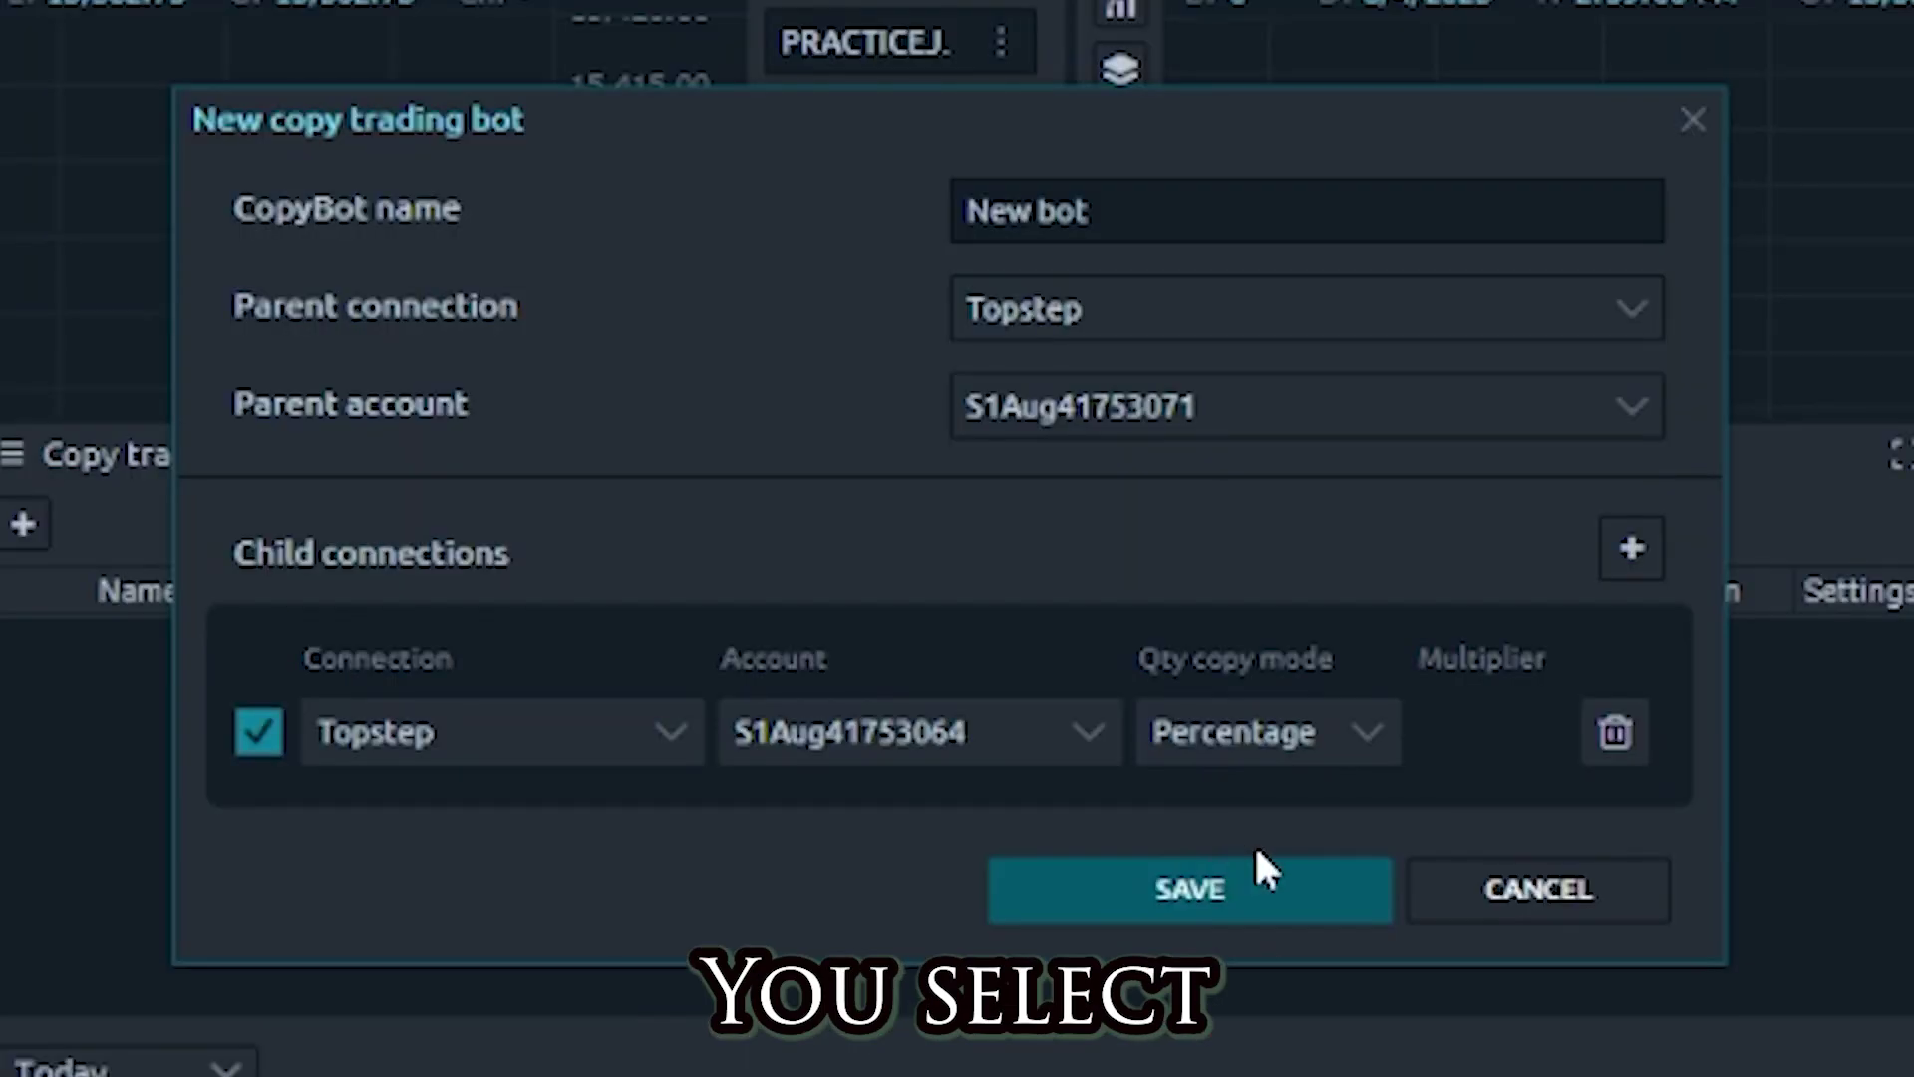
pyautogui.click(1091, 544)
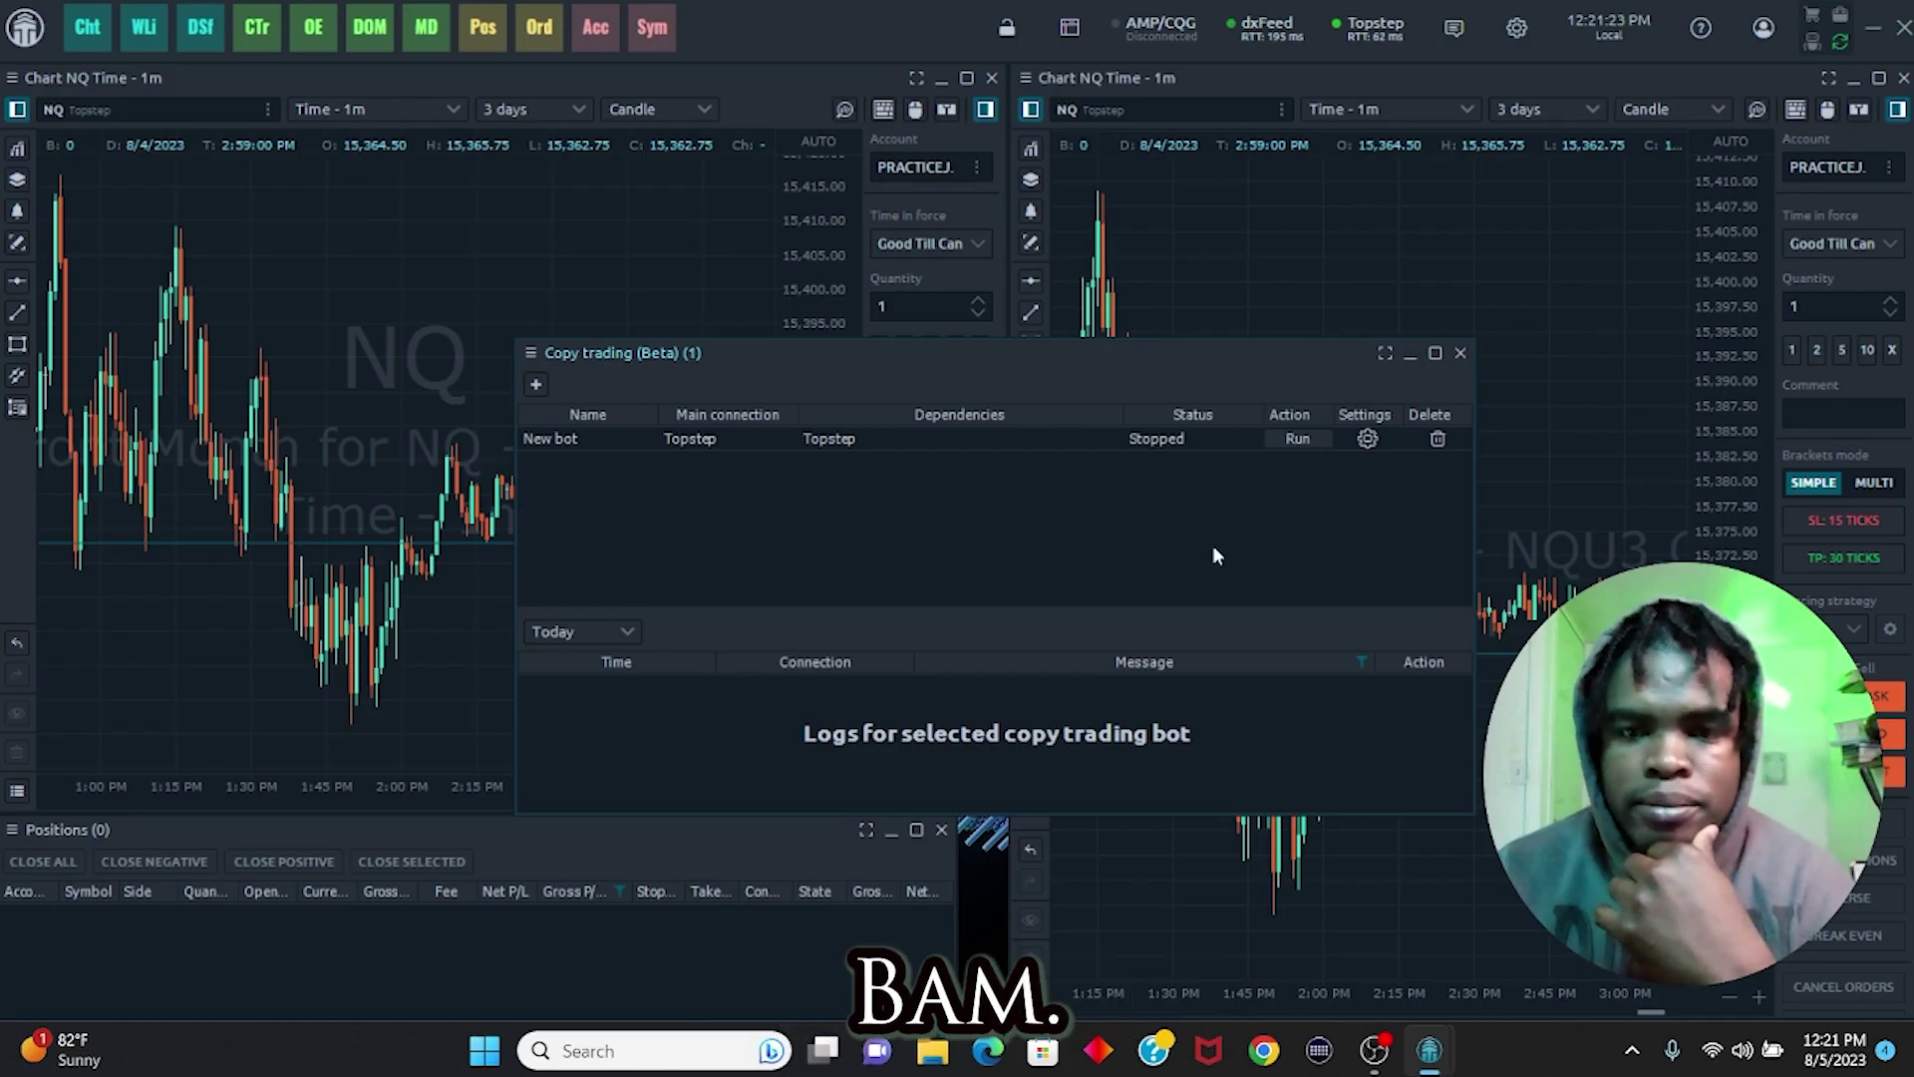
pyautogui.click(535, 384)
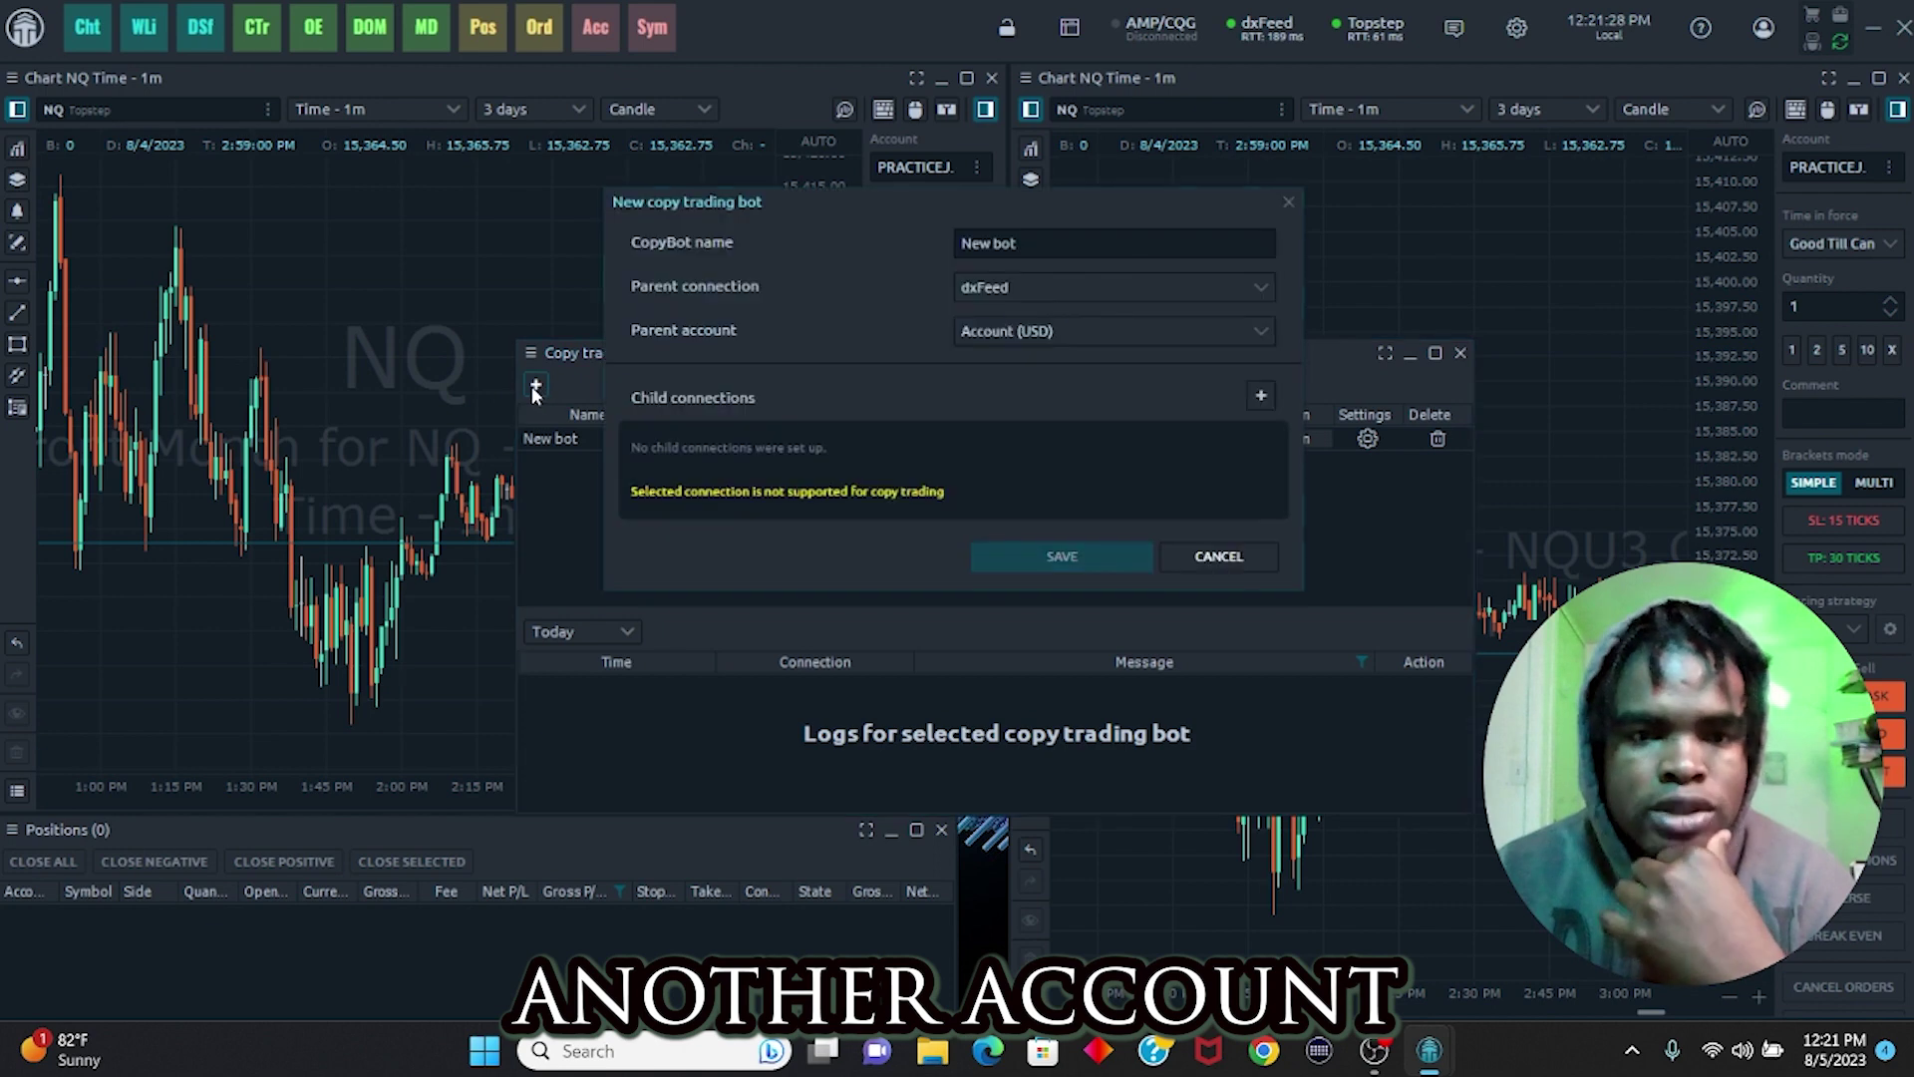
pyautogui.click(1254, 289)
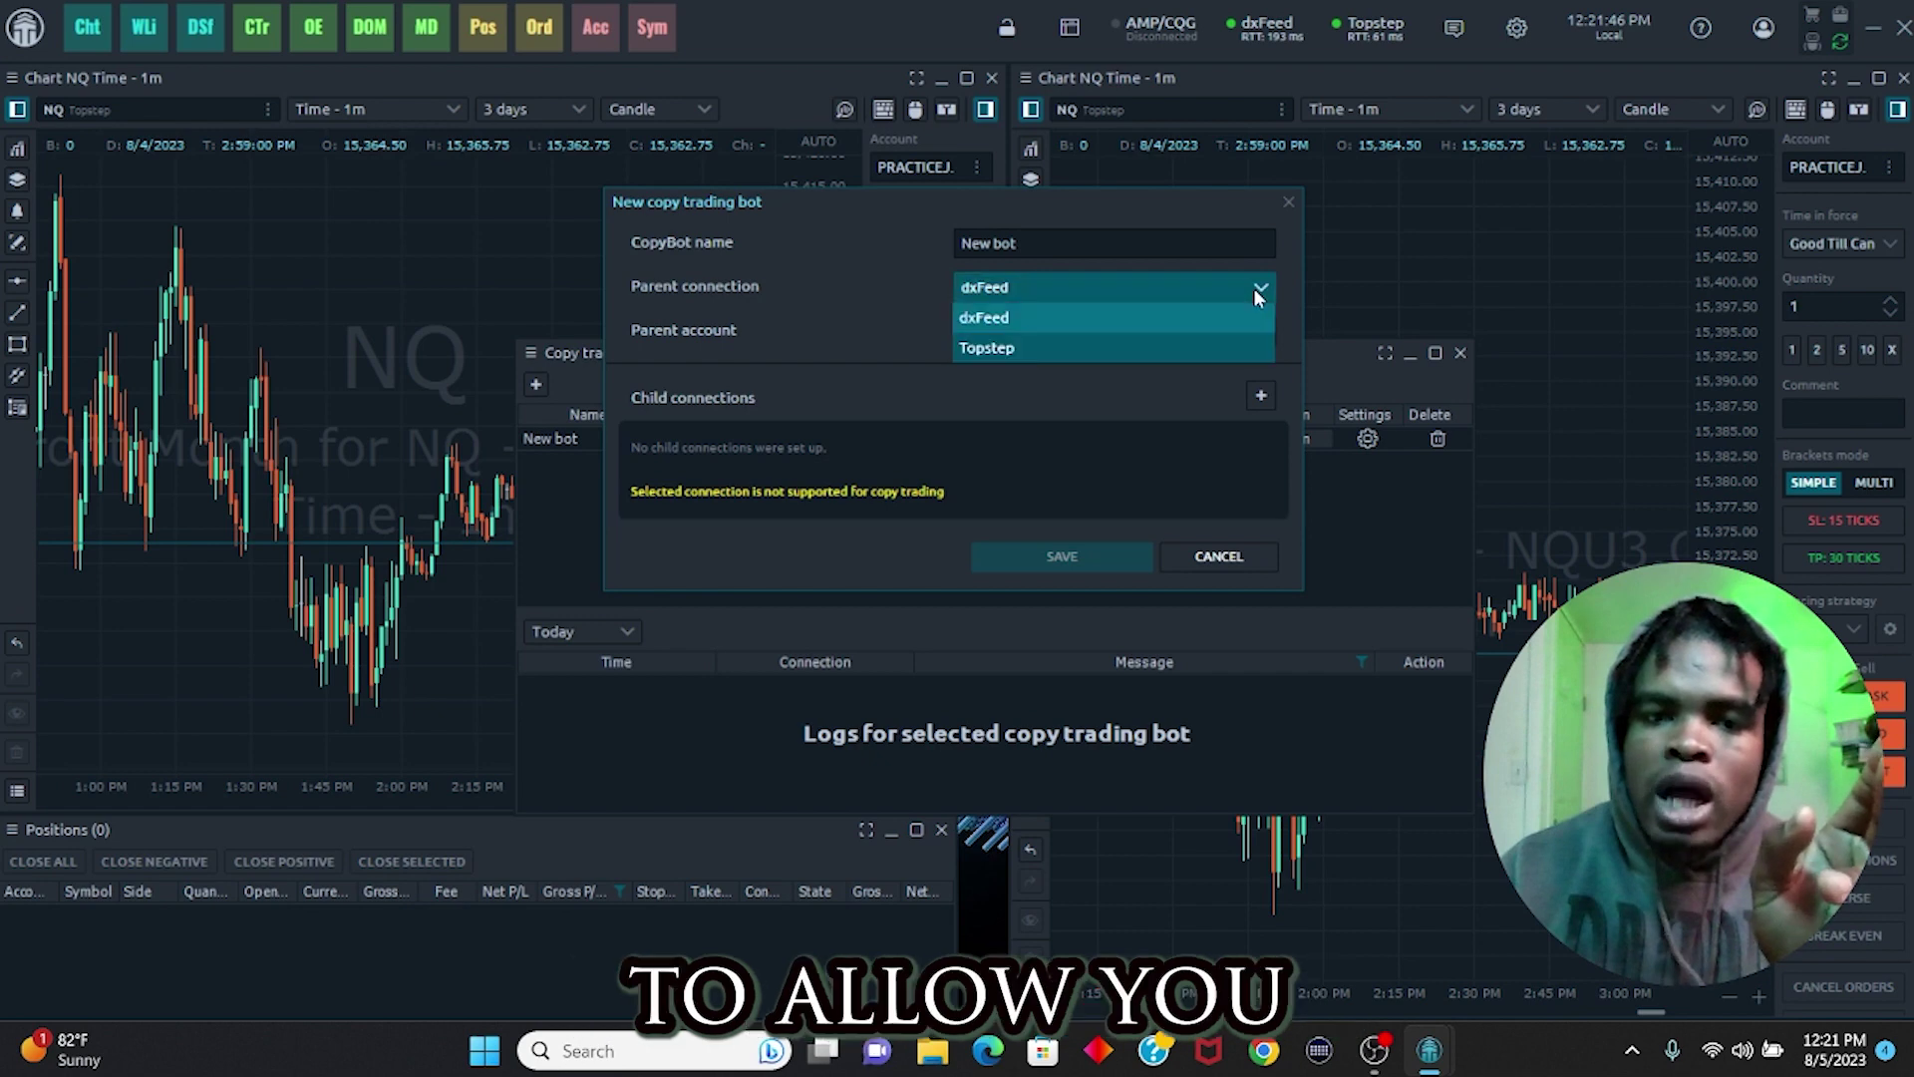
pyautogui.click(1284, 205)
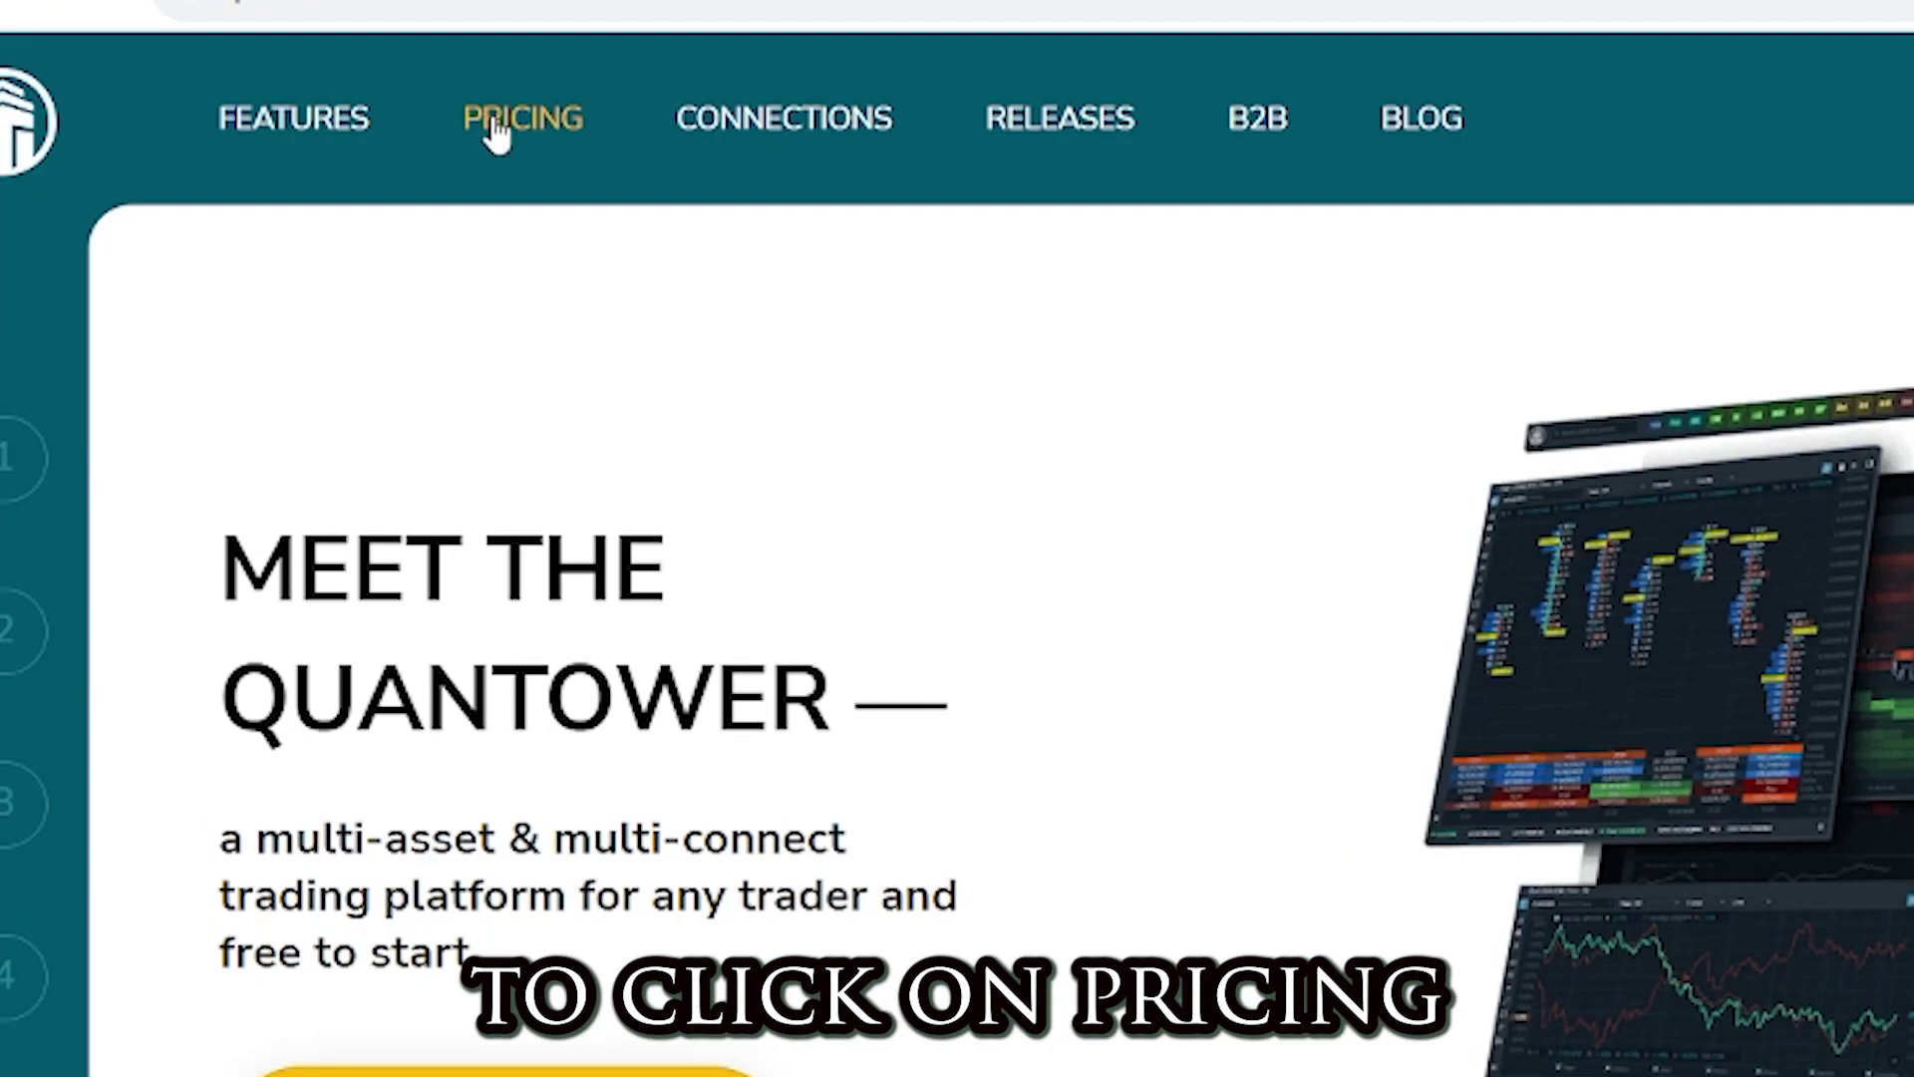
# Review the license pricing and the separately sold pro-features on the Quantower website in Chrome
pyautogui.click(329, 159)
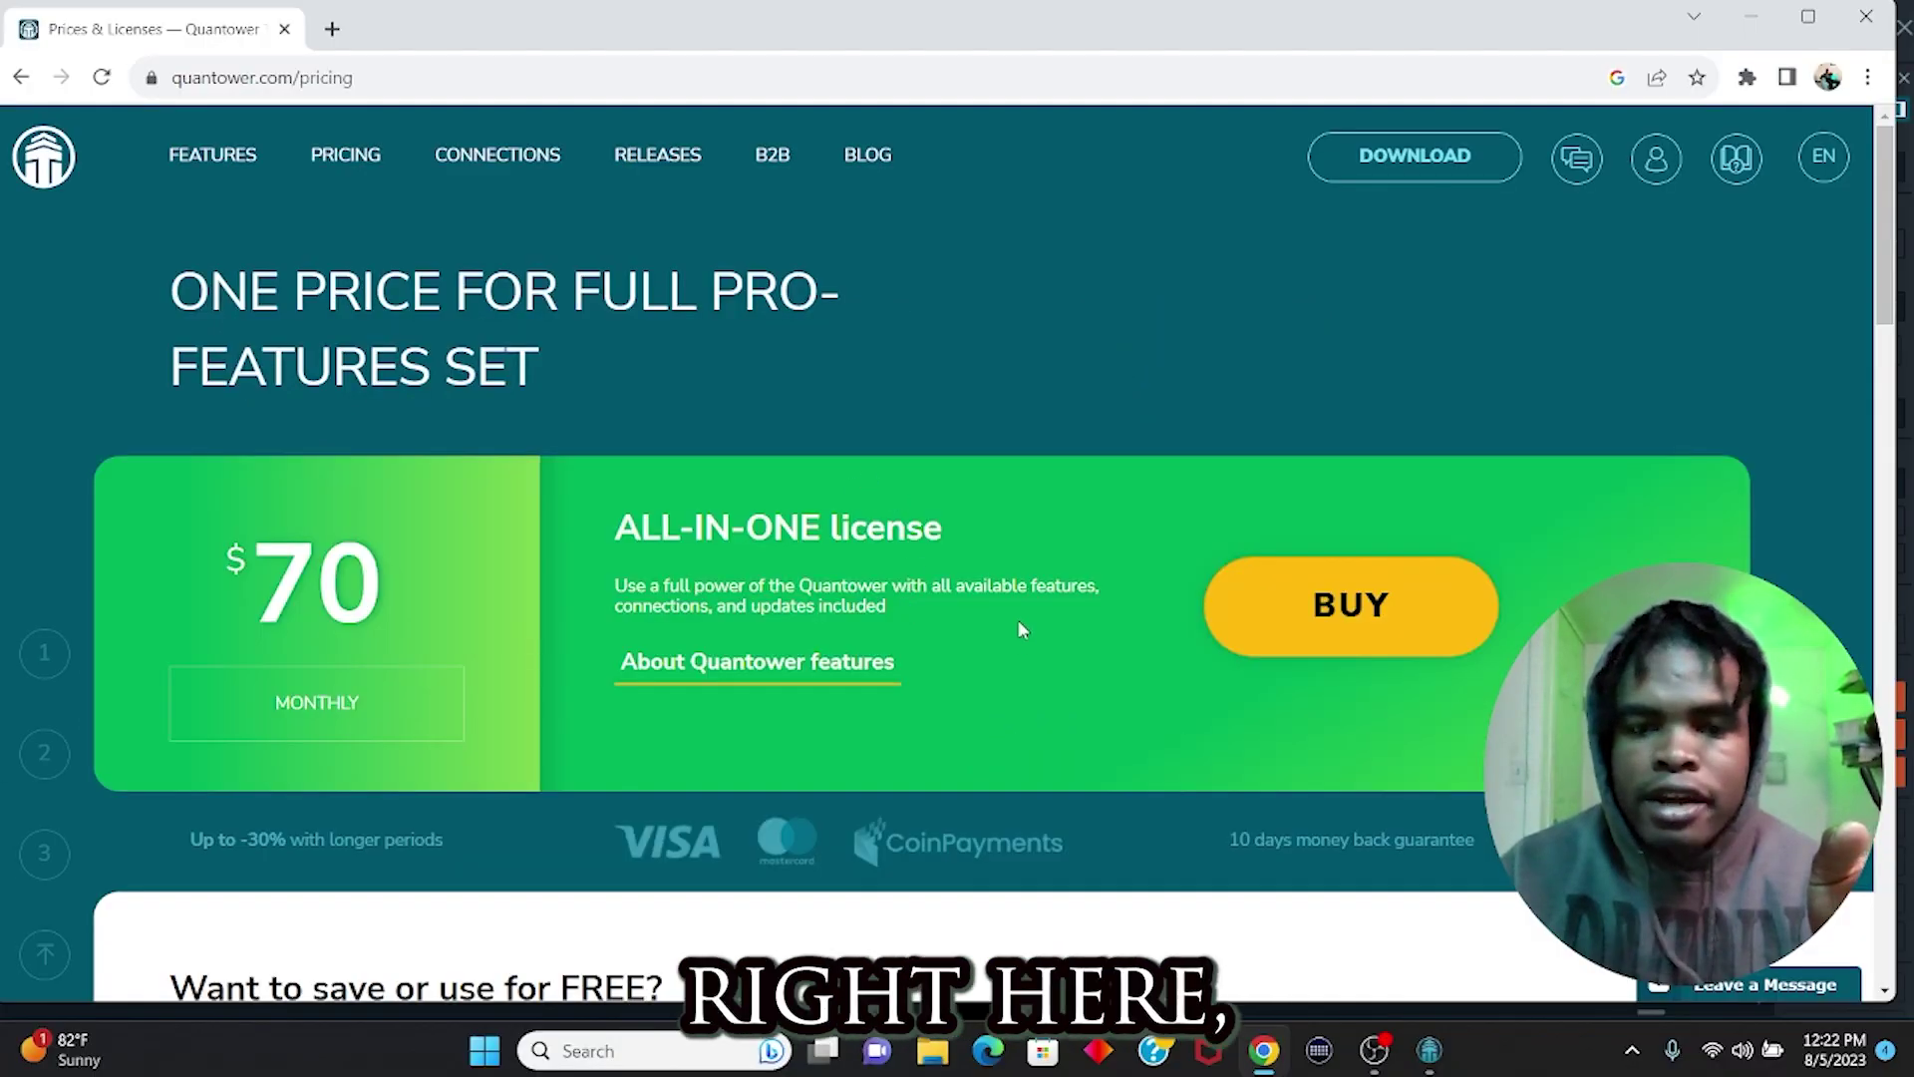
pyautogui.scroll(-10, 1019, 628)
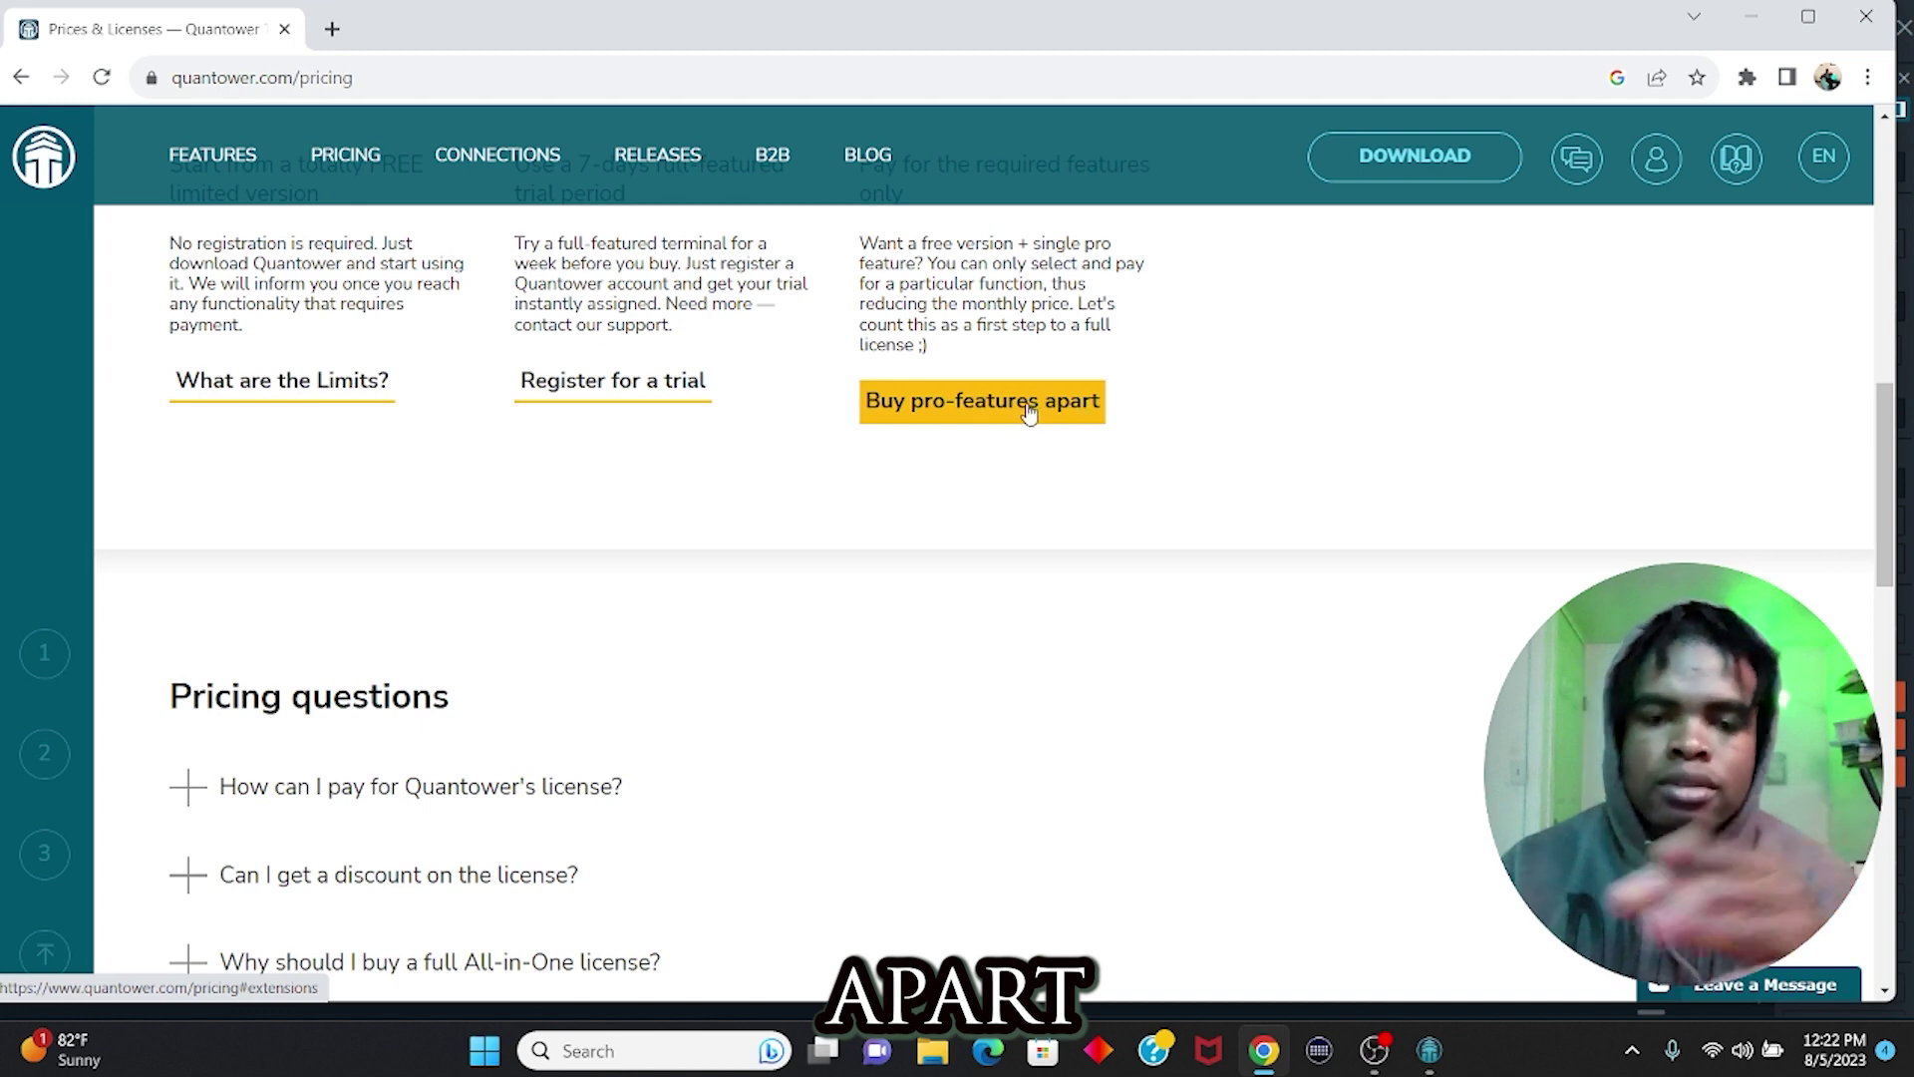
pyautogui.click(1029, 413)
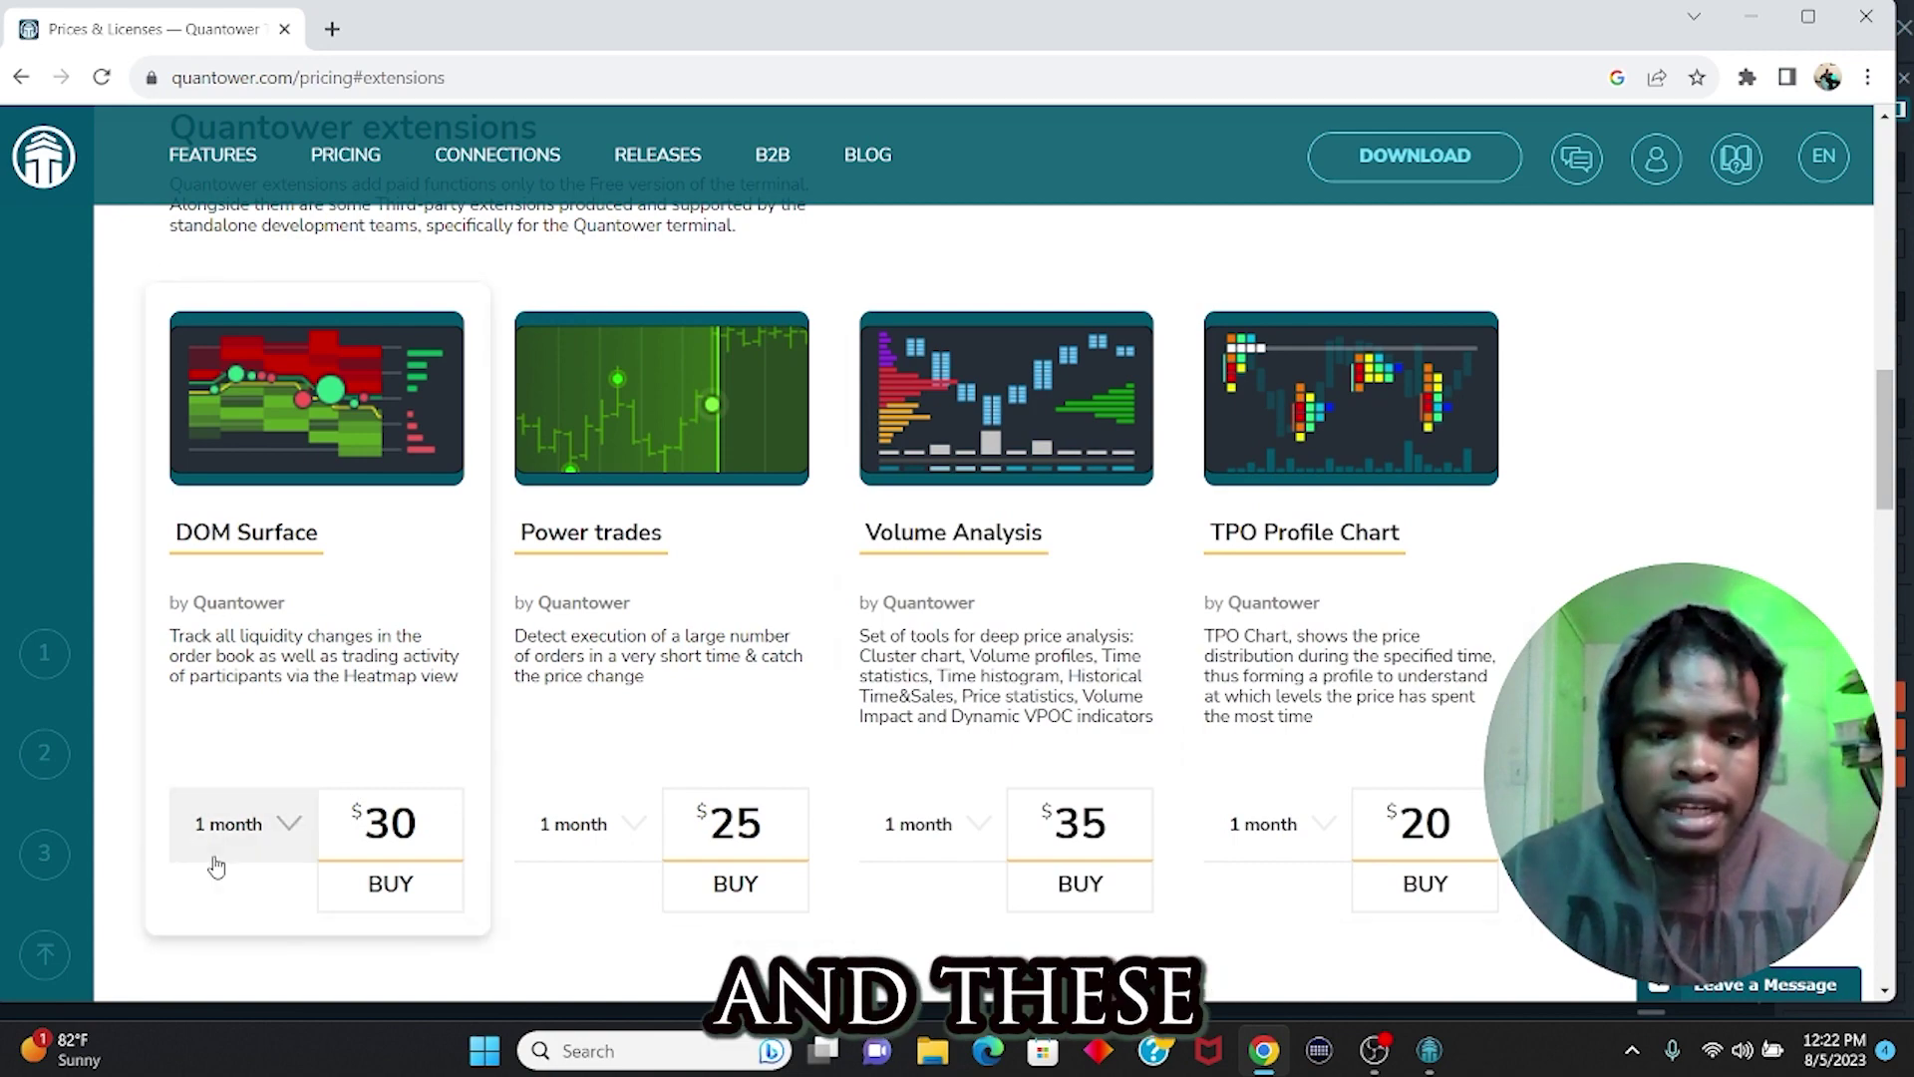
pyautogui.scroll(-6, 1266, 782)
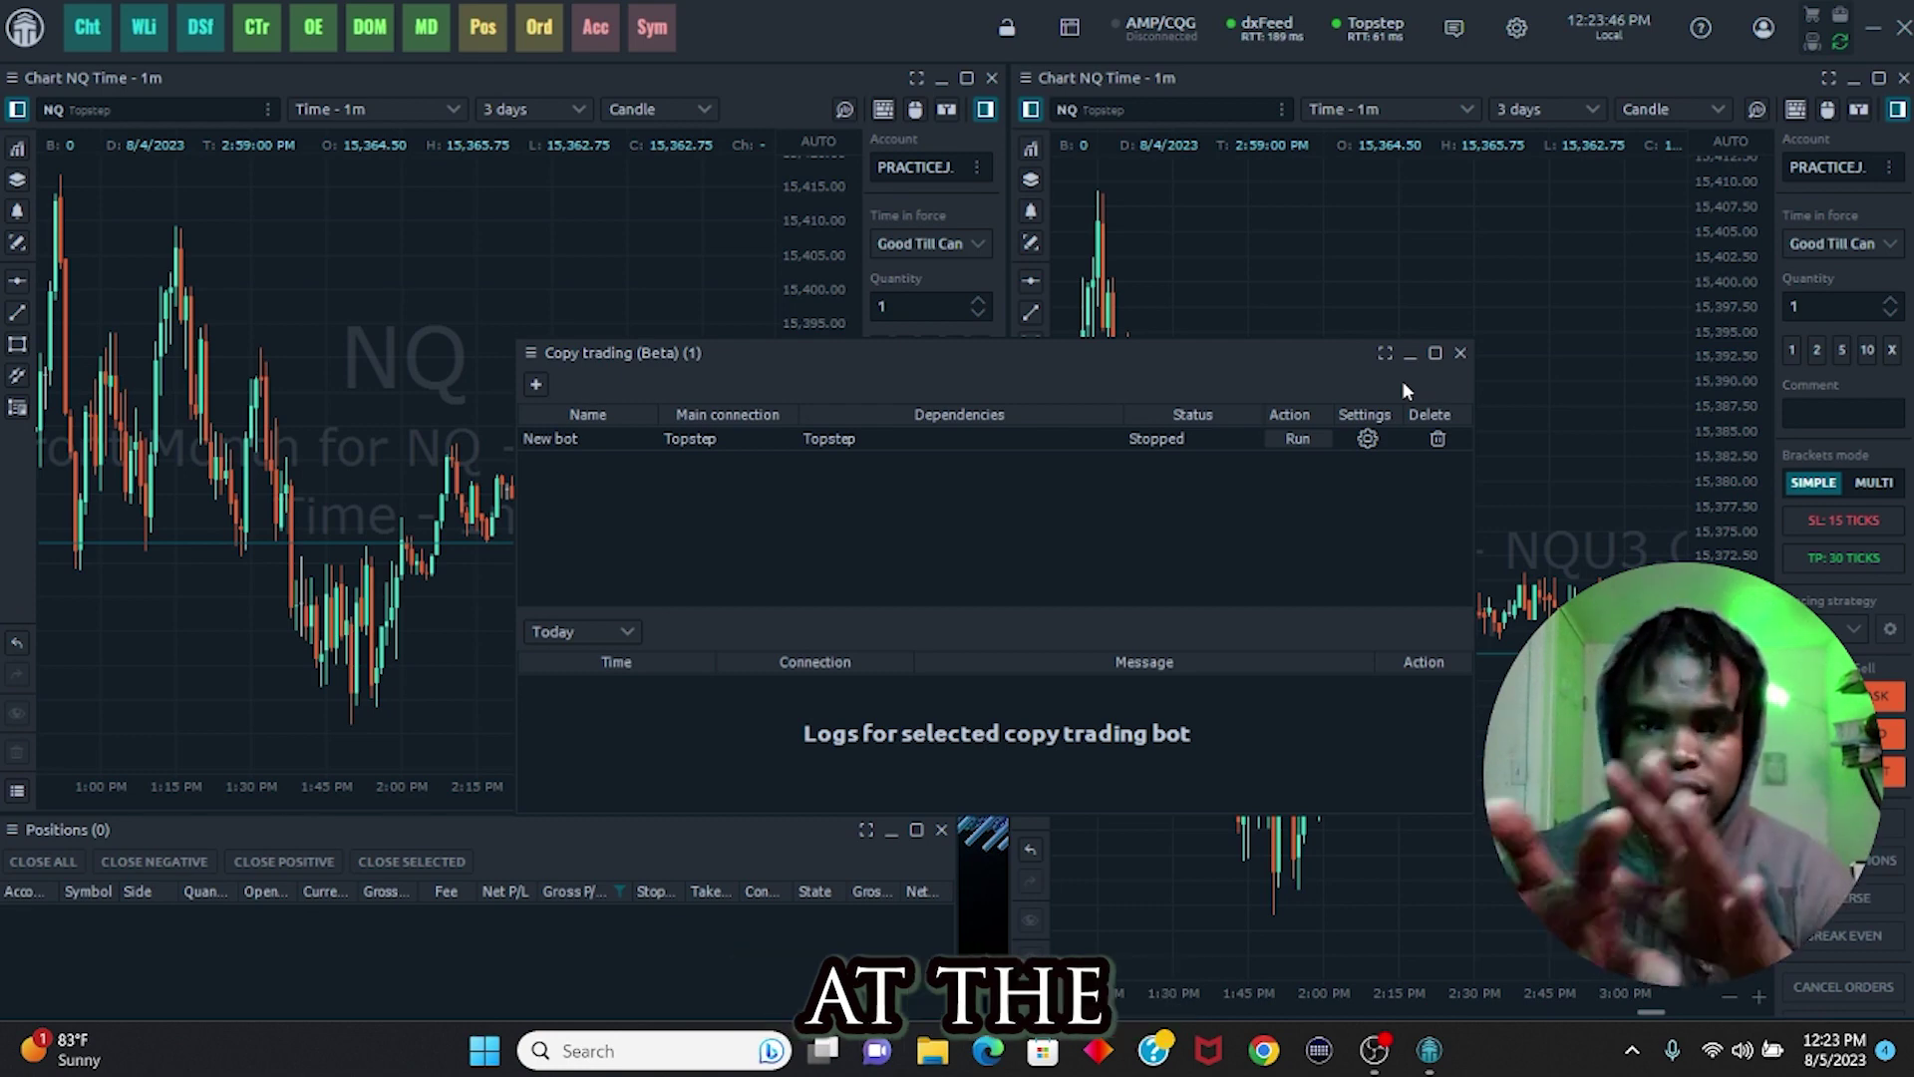
# Back in Quantower, close the Copy trading panel and switch the second NQ chart's trading account to the S1Jul28 account
pyautogui.click(1459, 352)
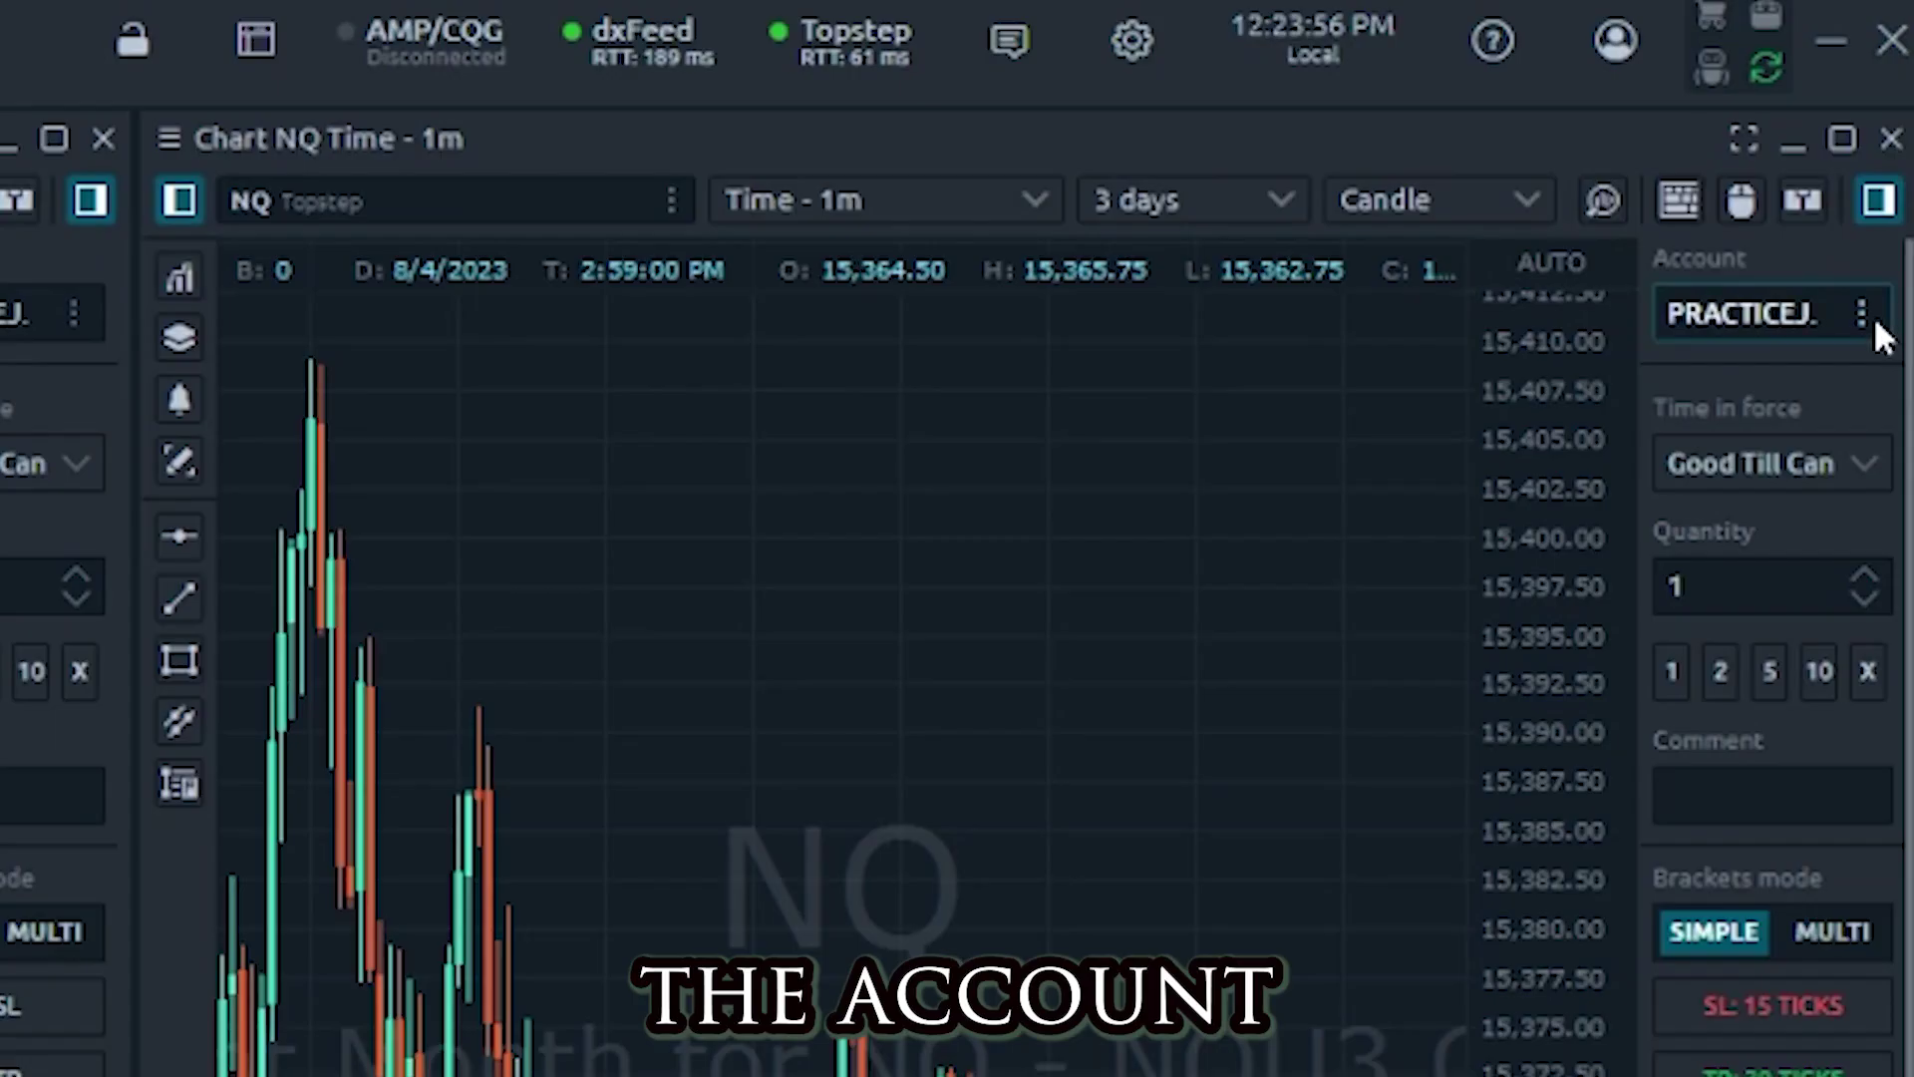
pyautogui.click(1888, 166)
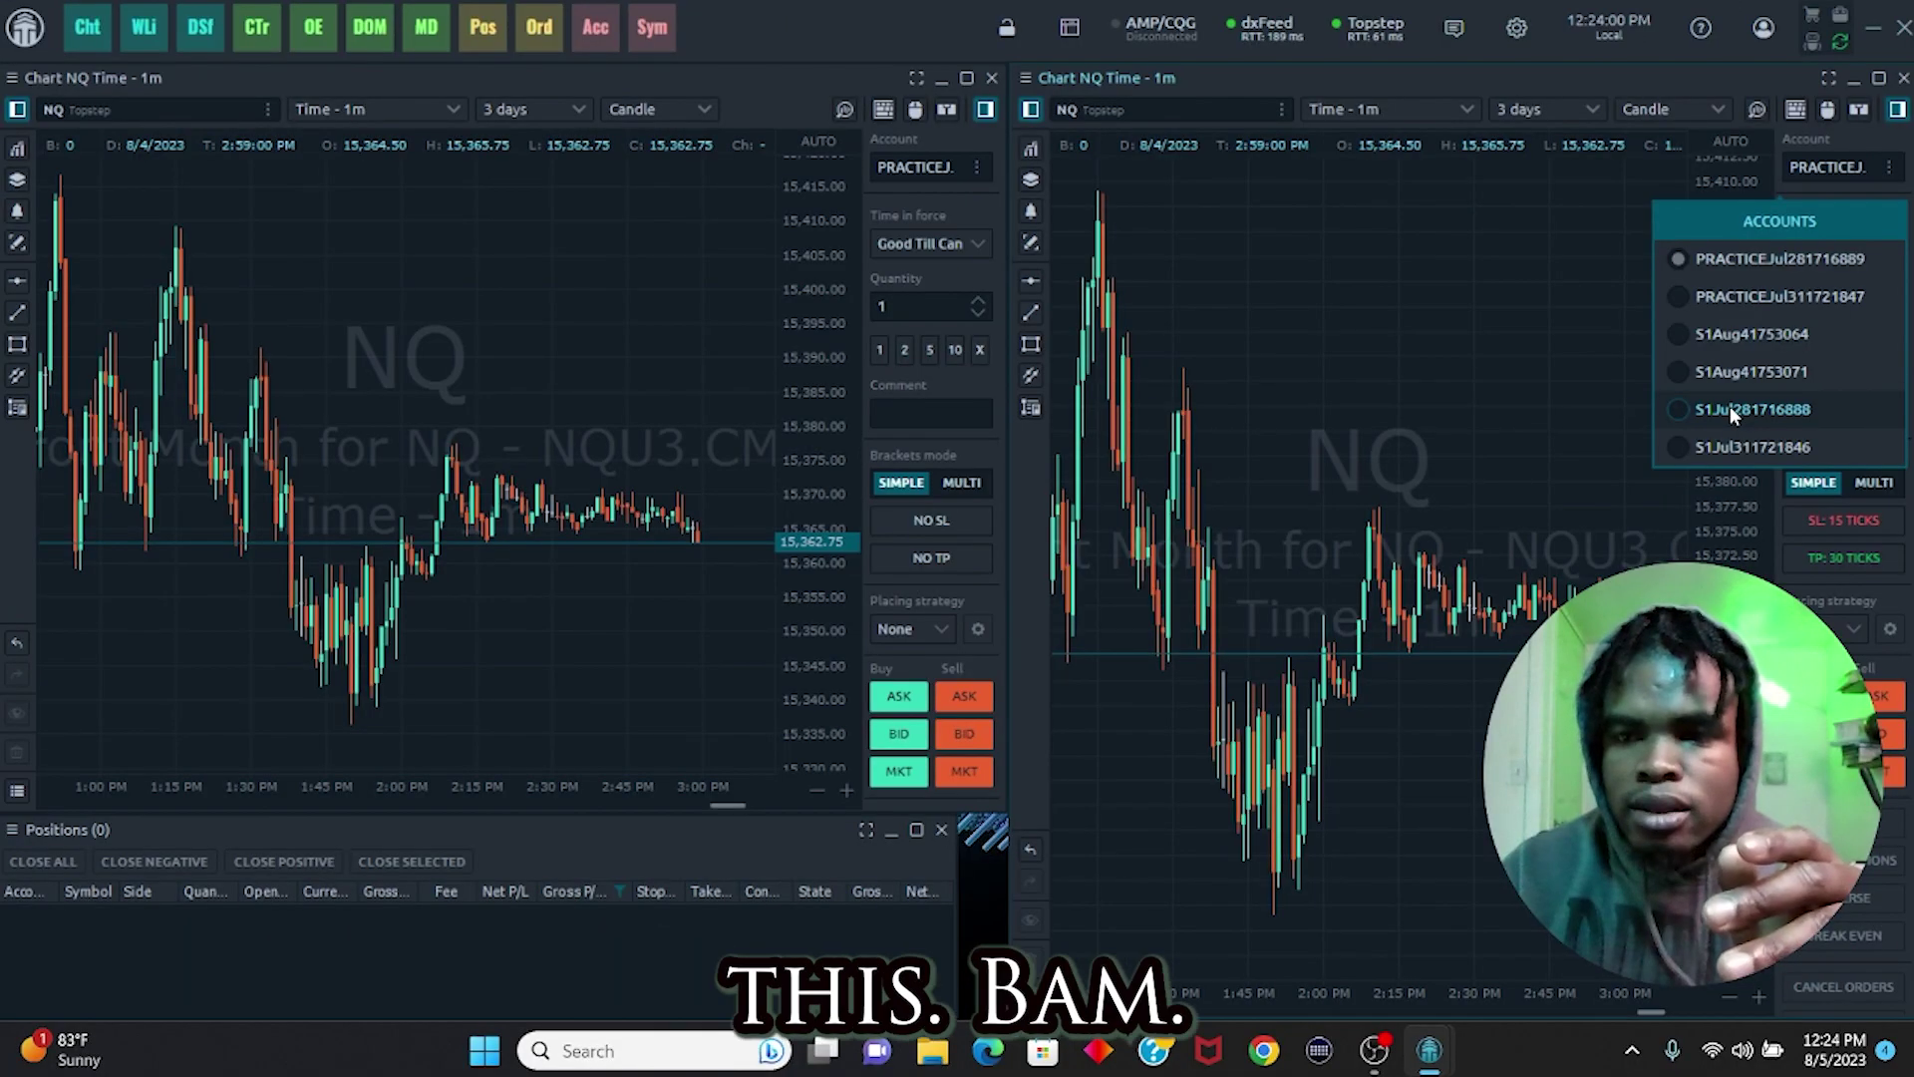
pyautogui.click(1731, 409)
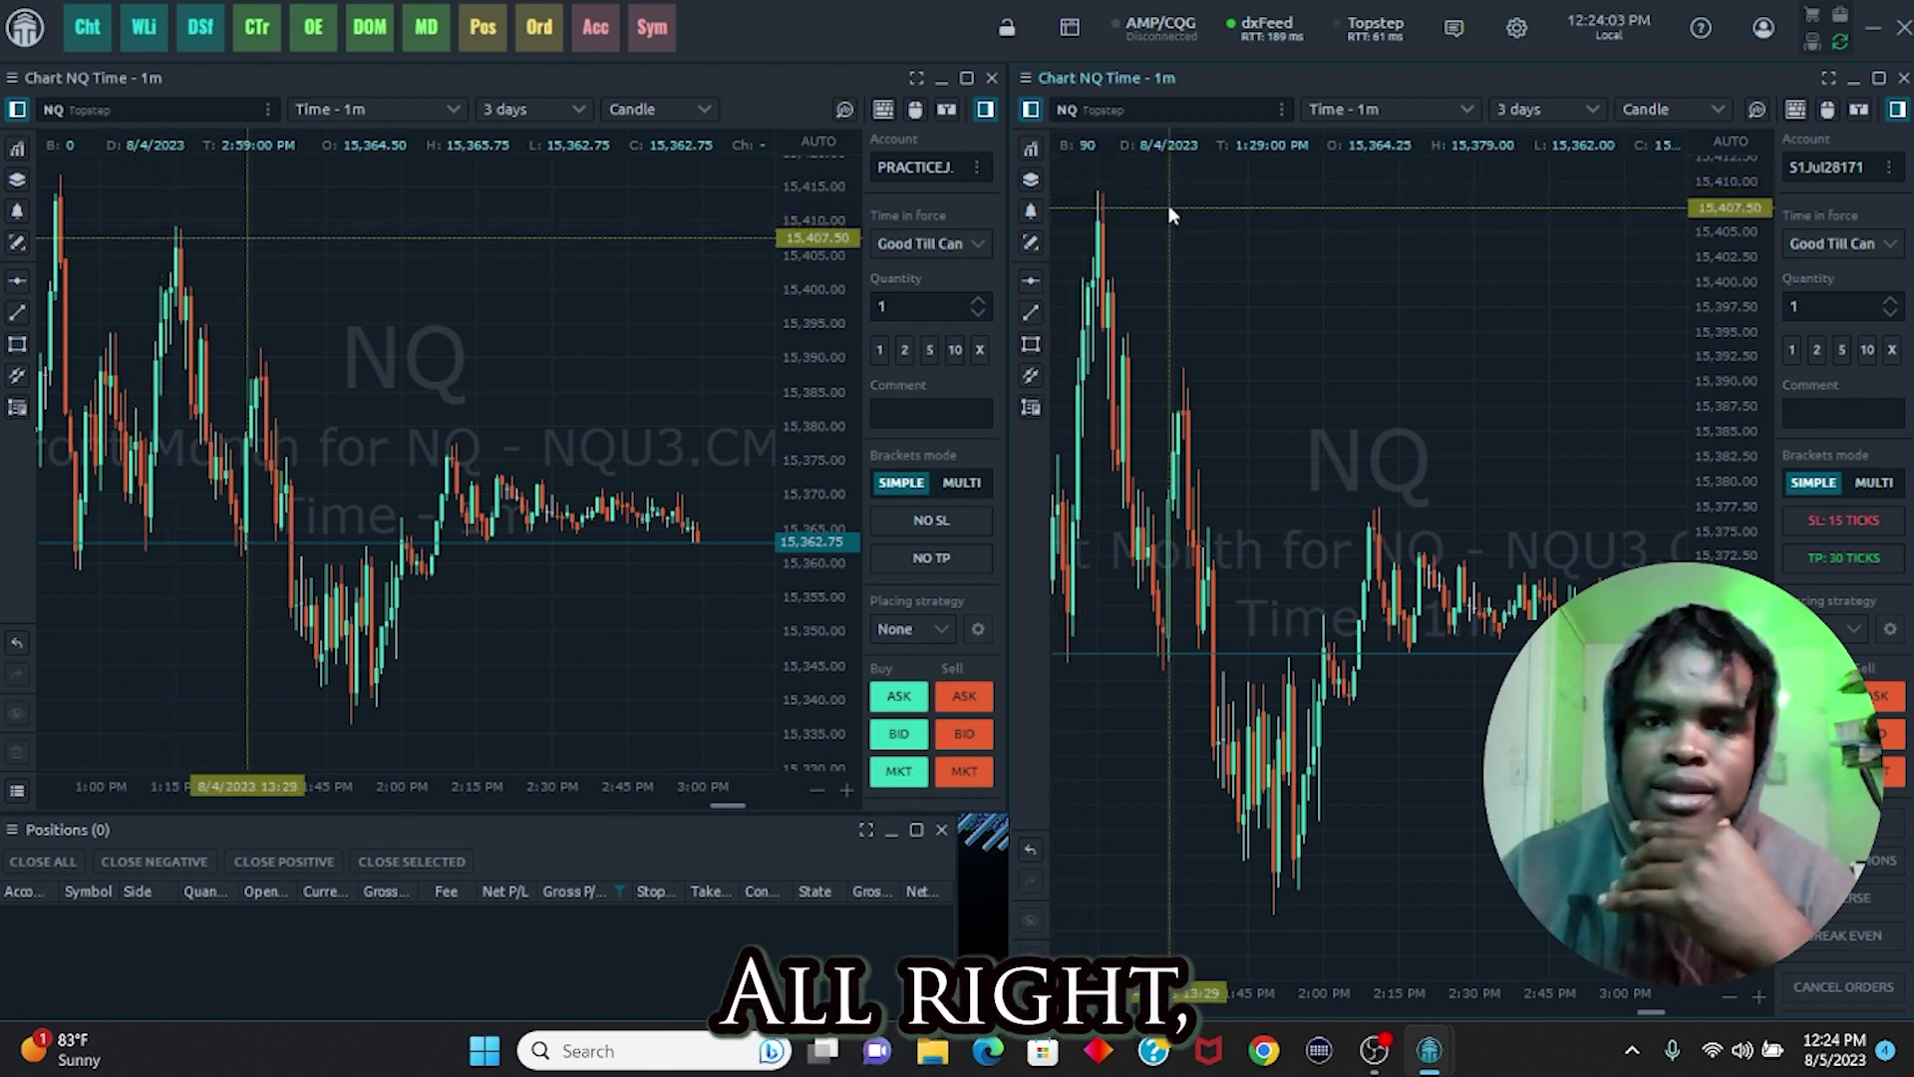
# Reopen the Copy trading panel and start a second bot with Topstep as the parent connection
pyautogui.click(257, 27)
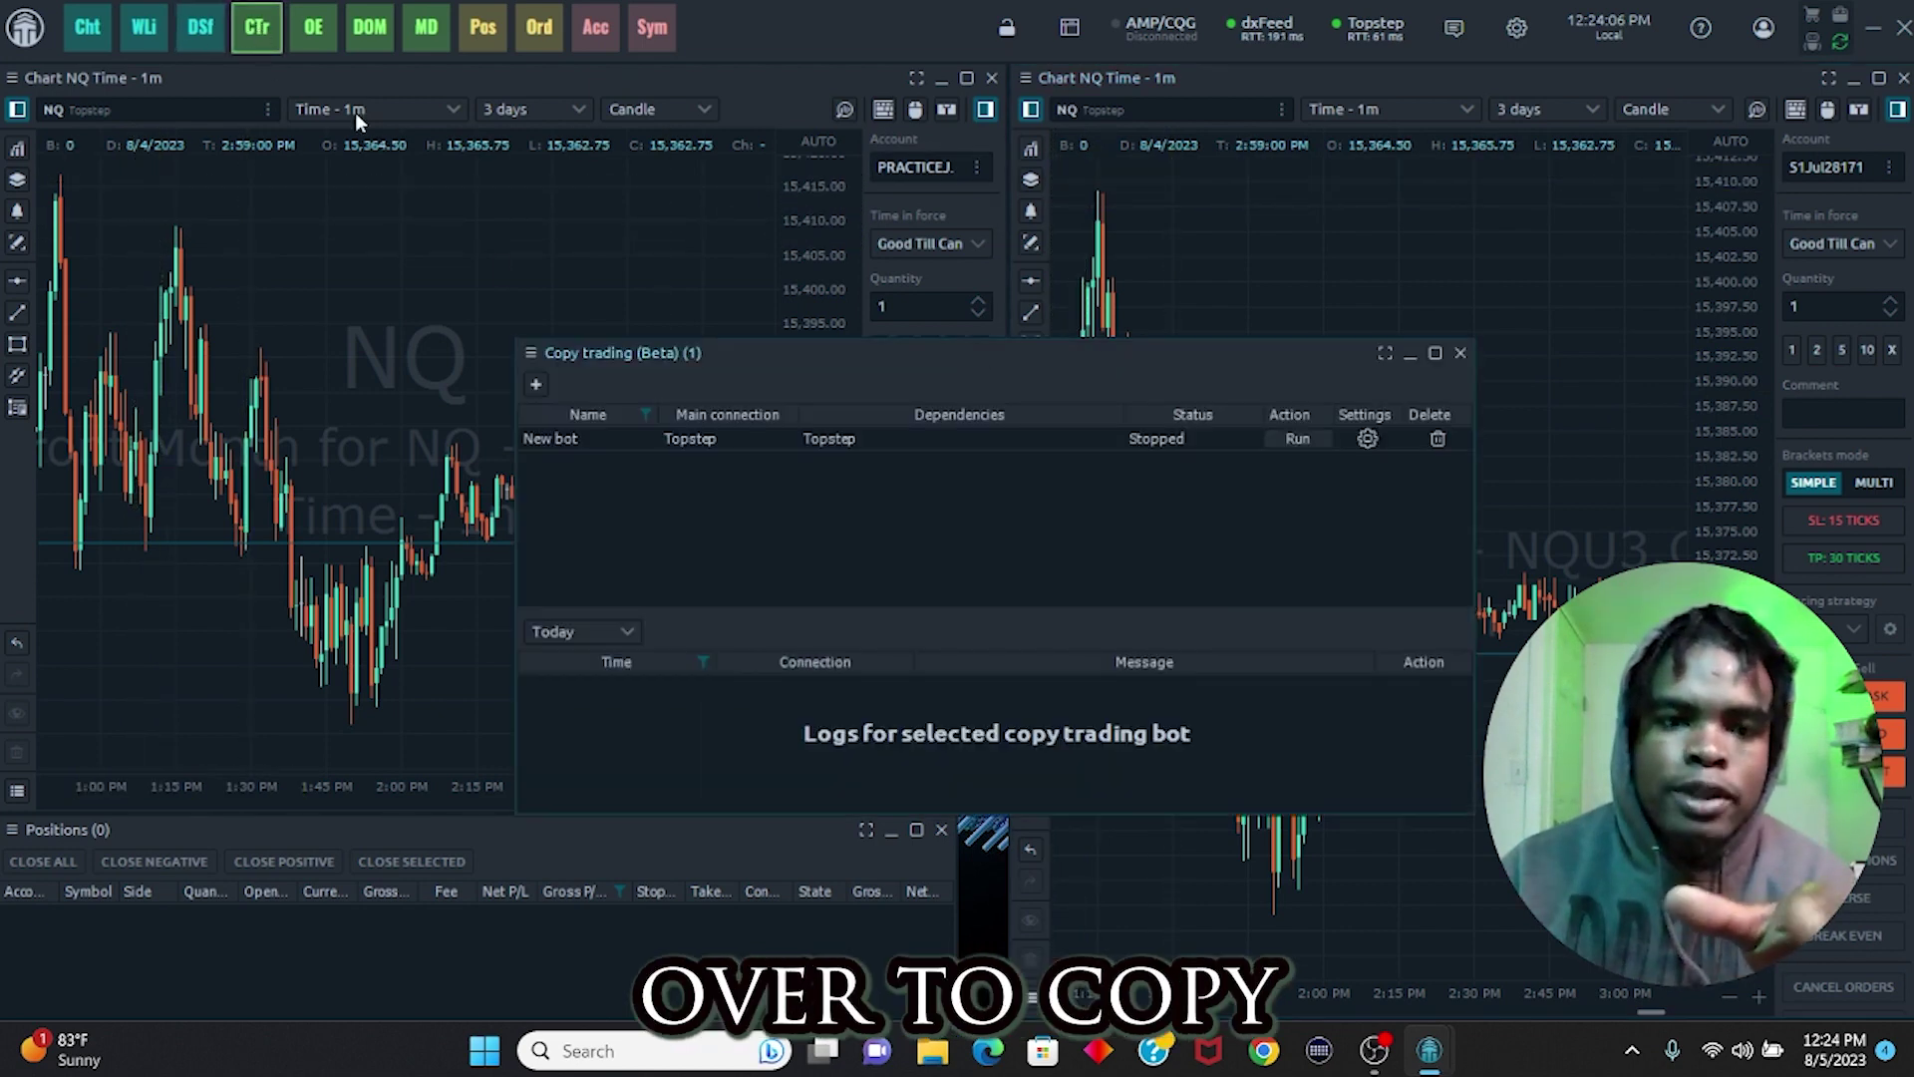
pyautogui.click(536, 384)
pyautogui.click(1261, 332)
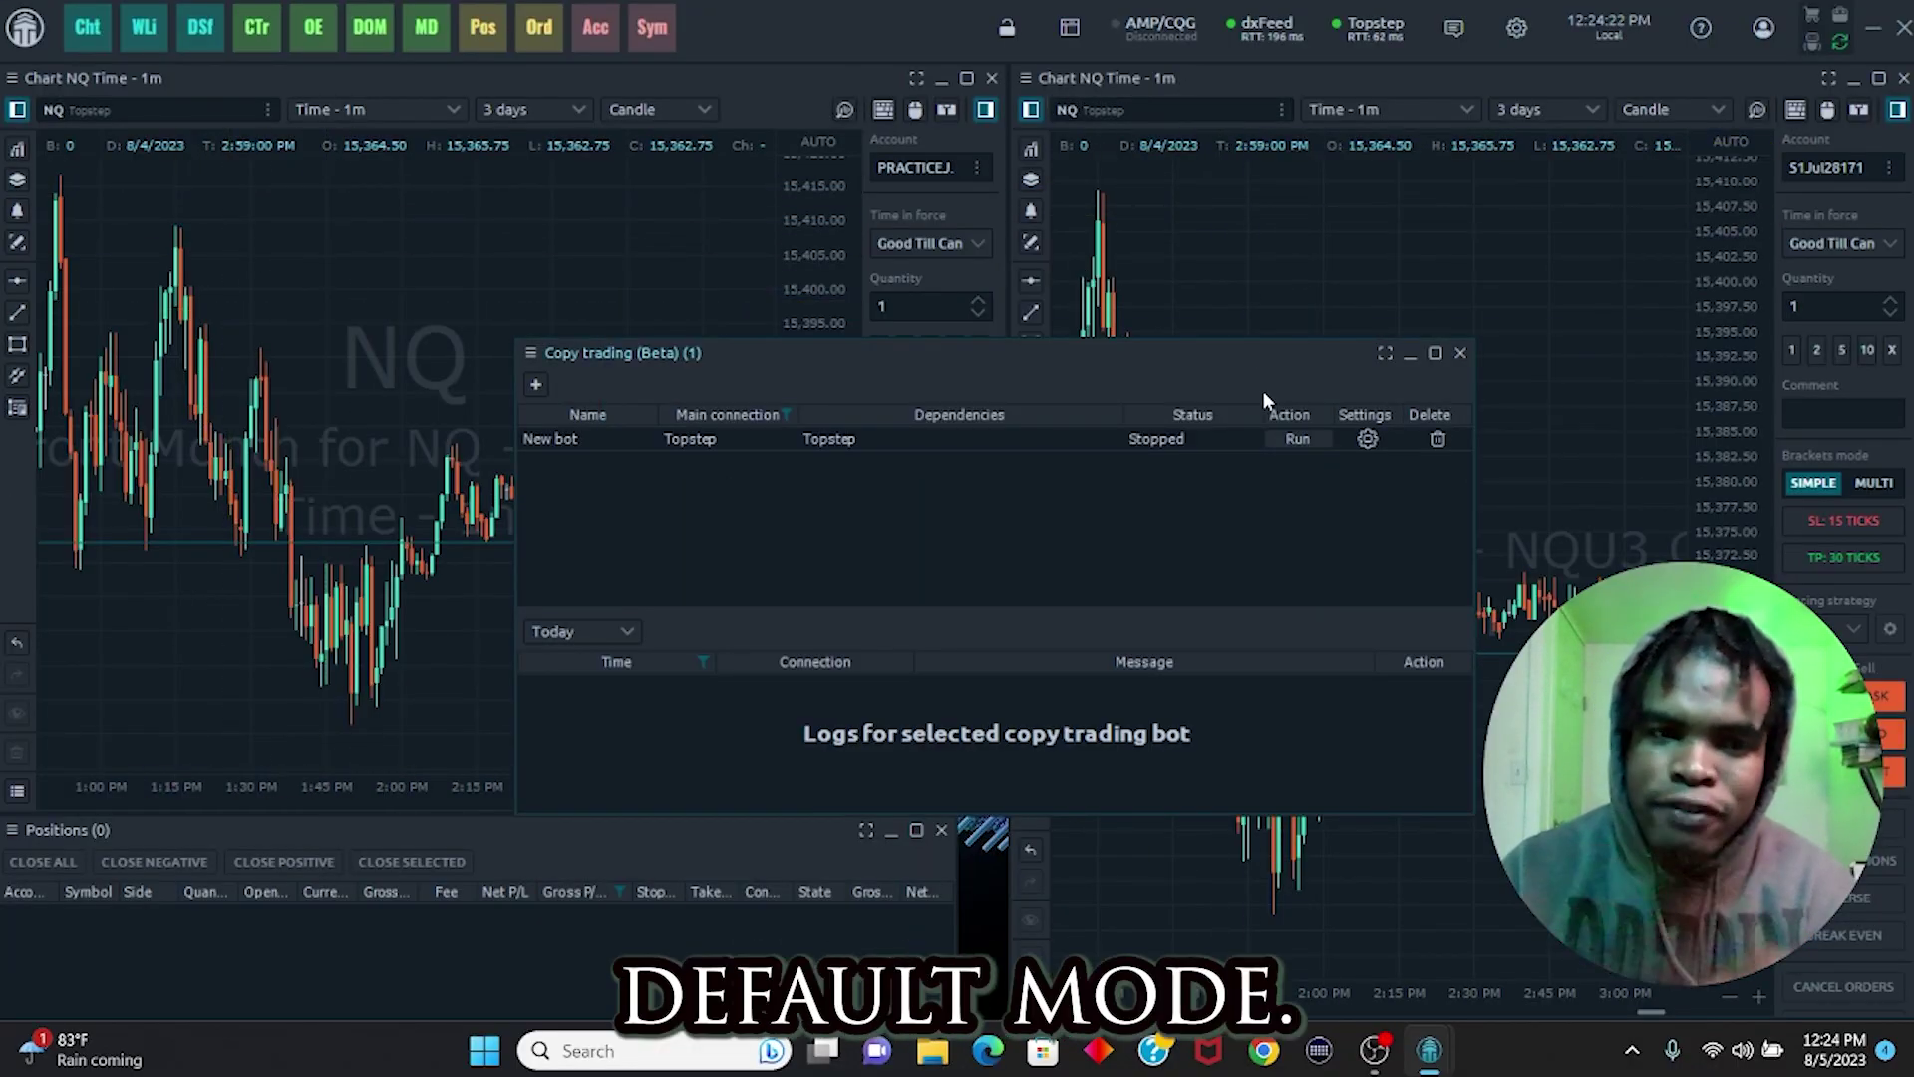
pyautogui.click(966, 550)
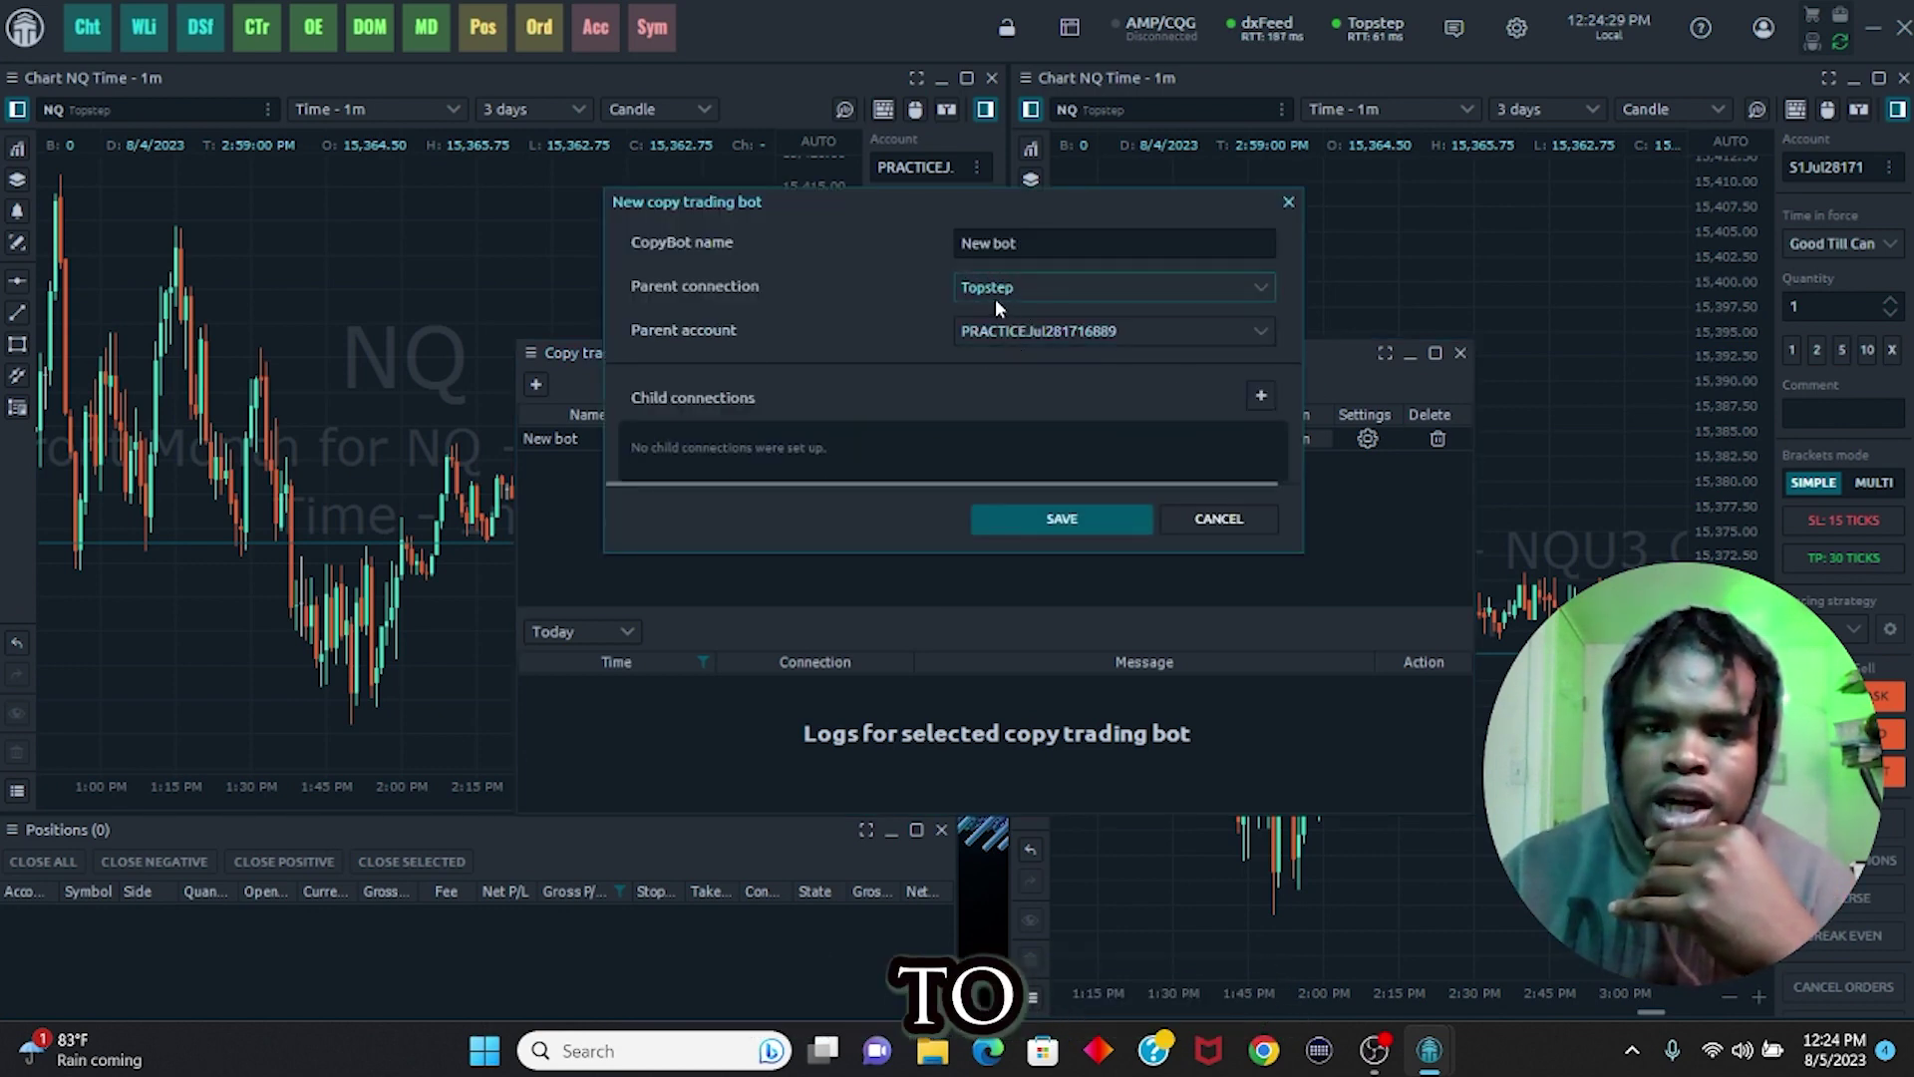
pyautogui.click(1260, 287)
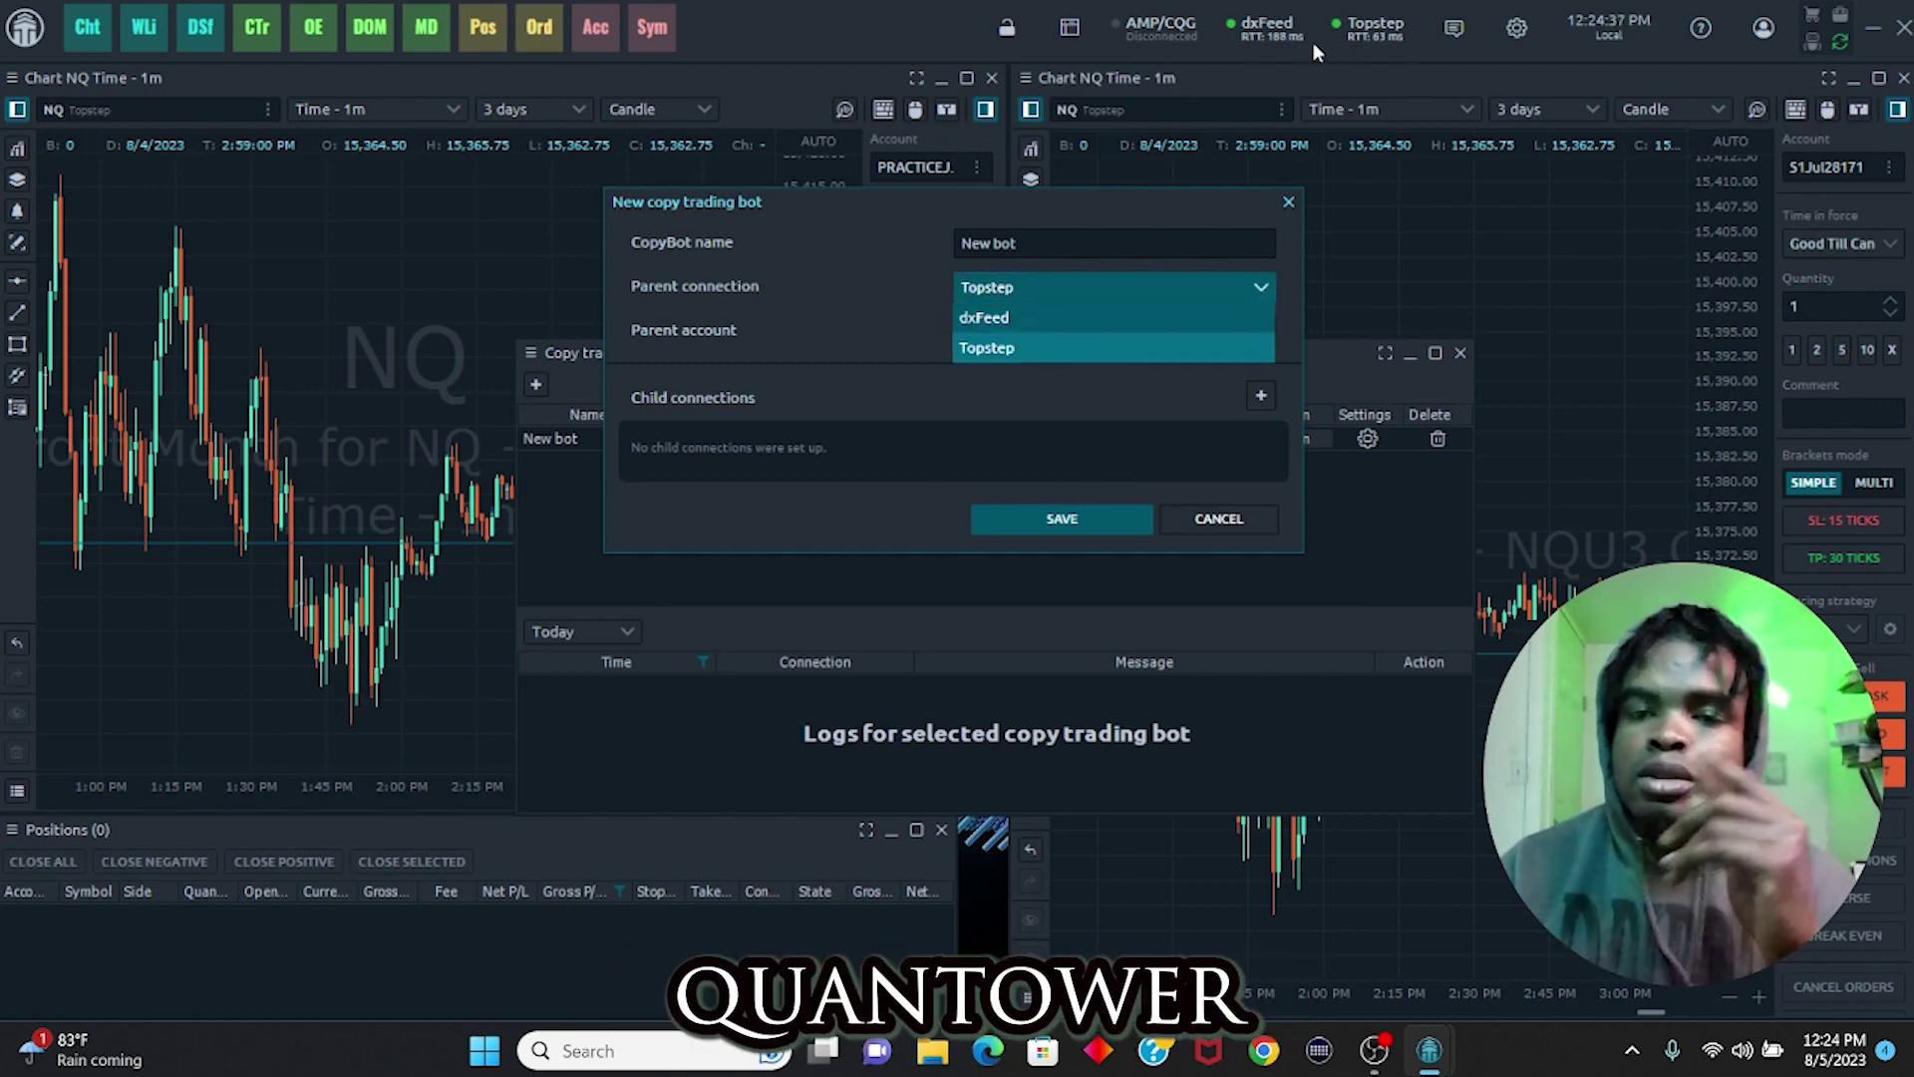
pyautogui.click(1181, 347)
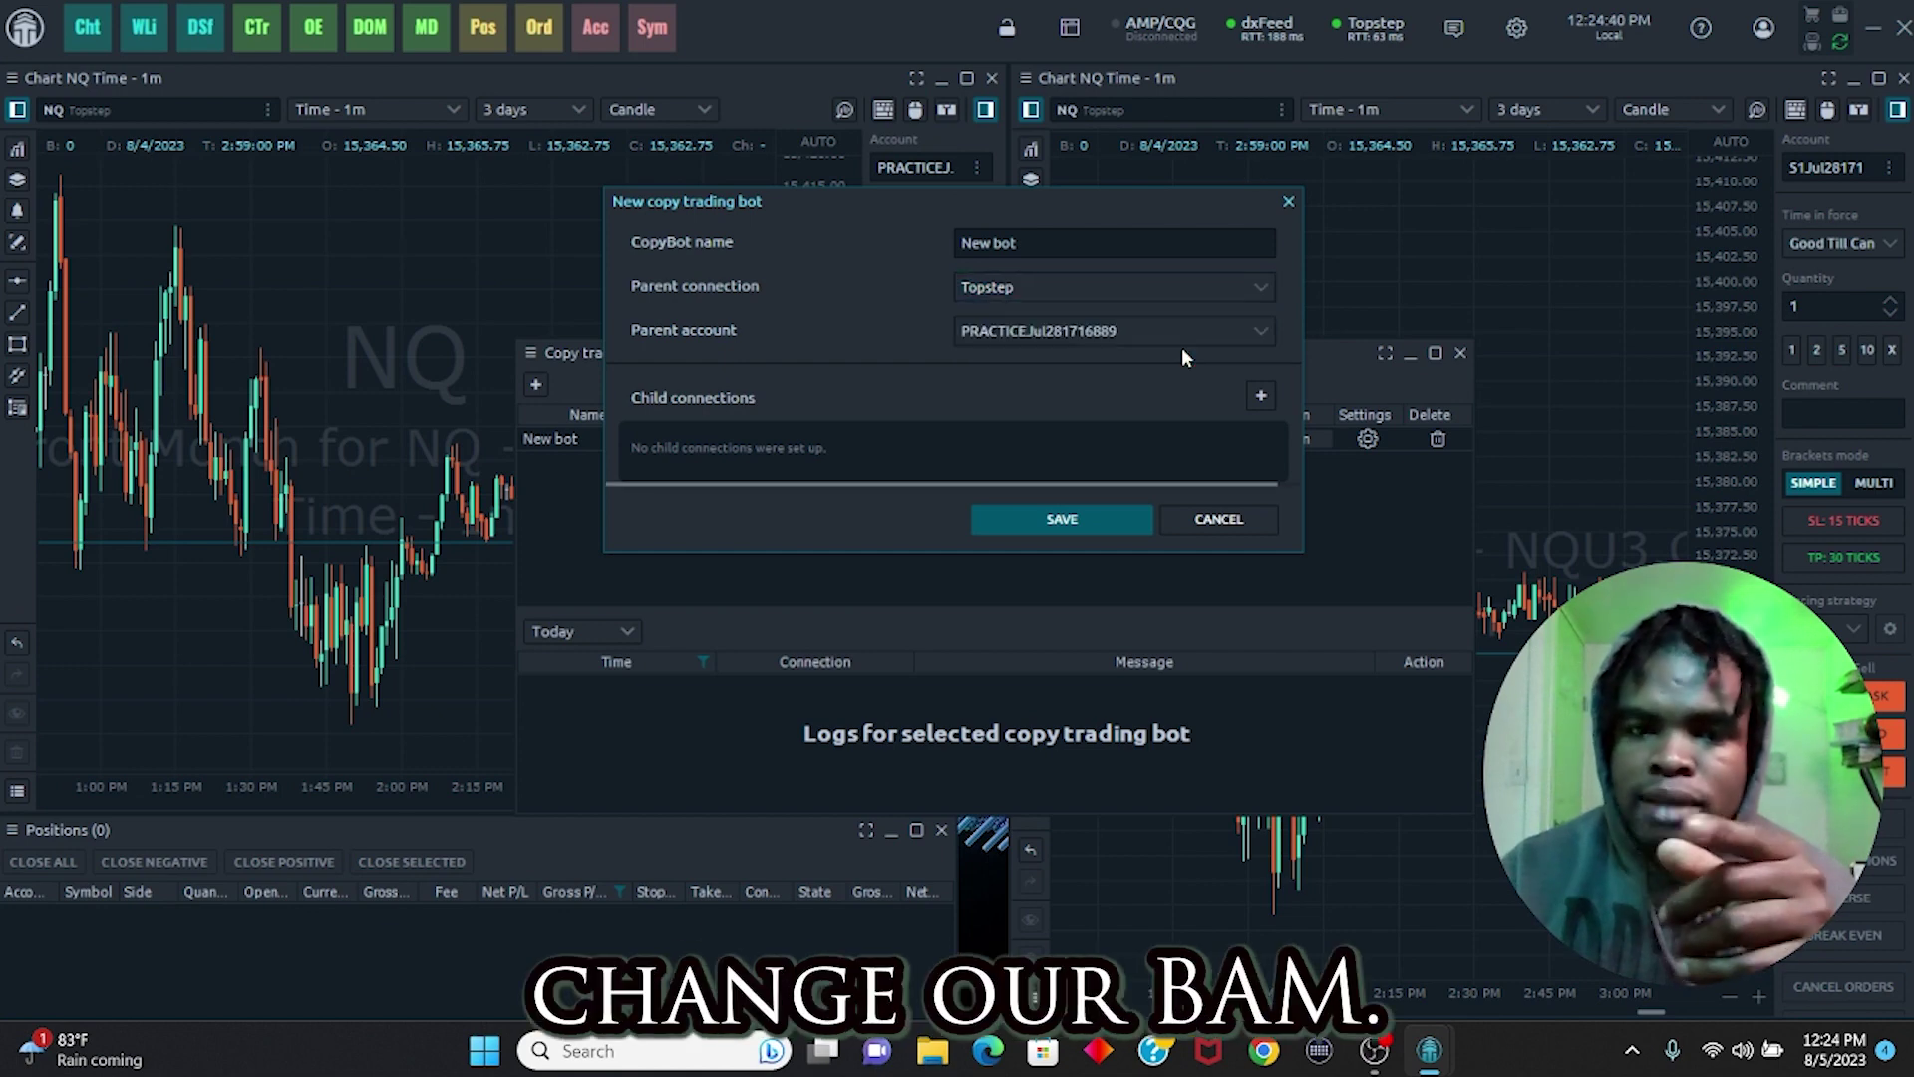
# Choose the S1Jul31 account as the second bot's parent account and save the bot without child connections
pyautogui.click(1237, 319)
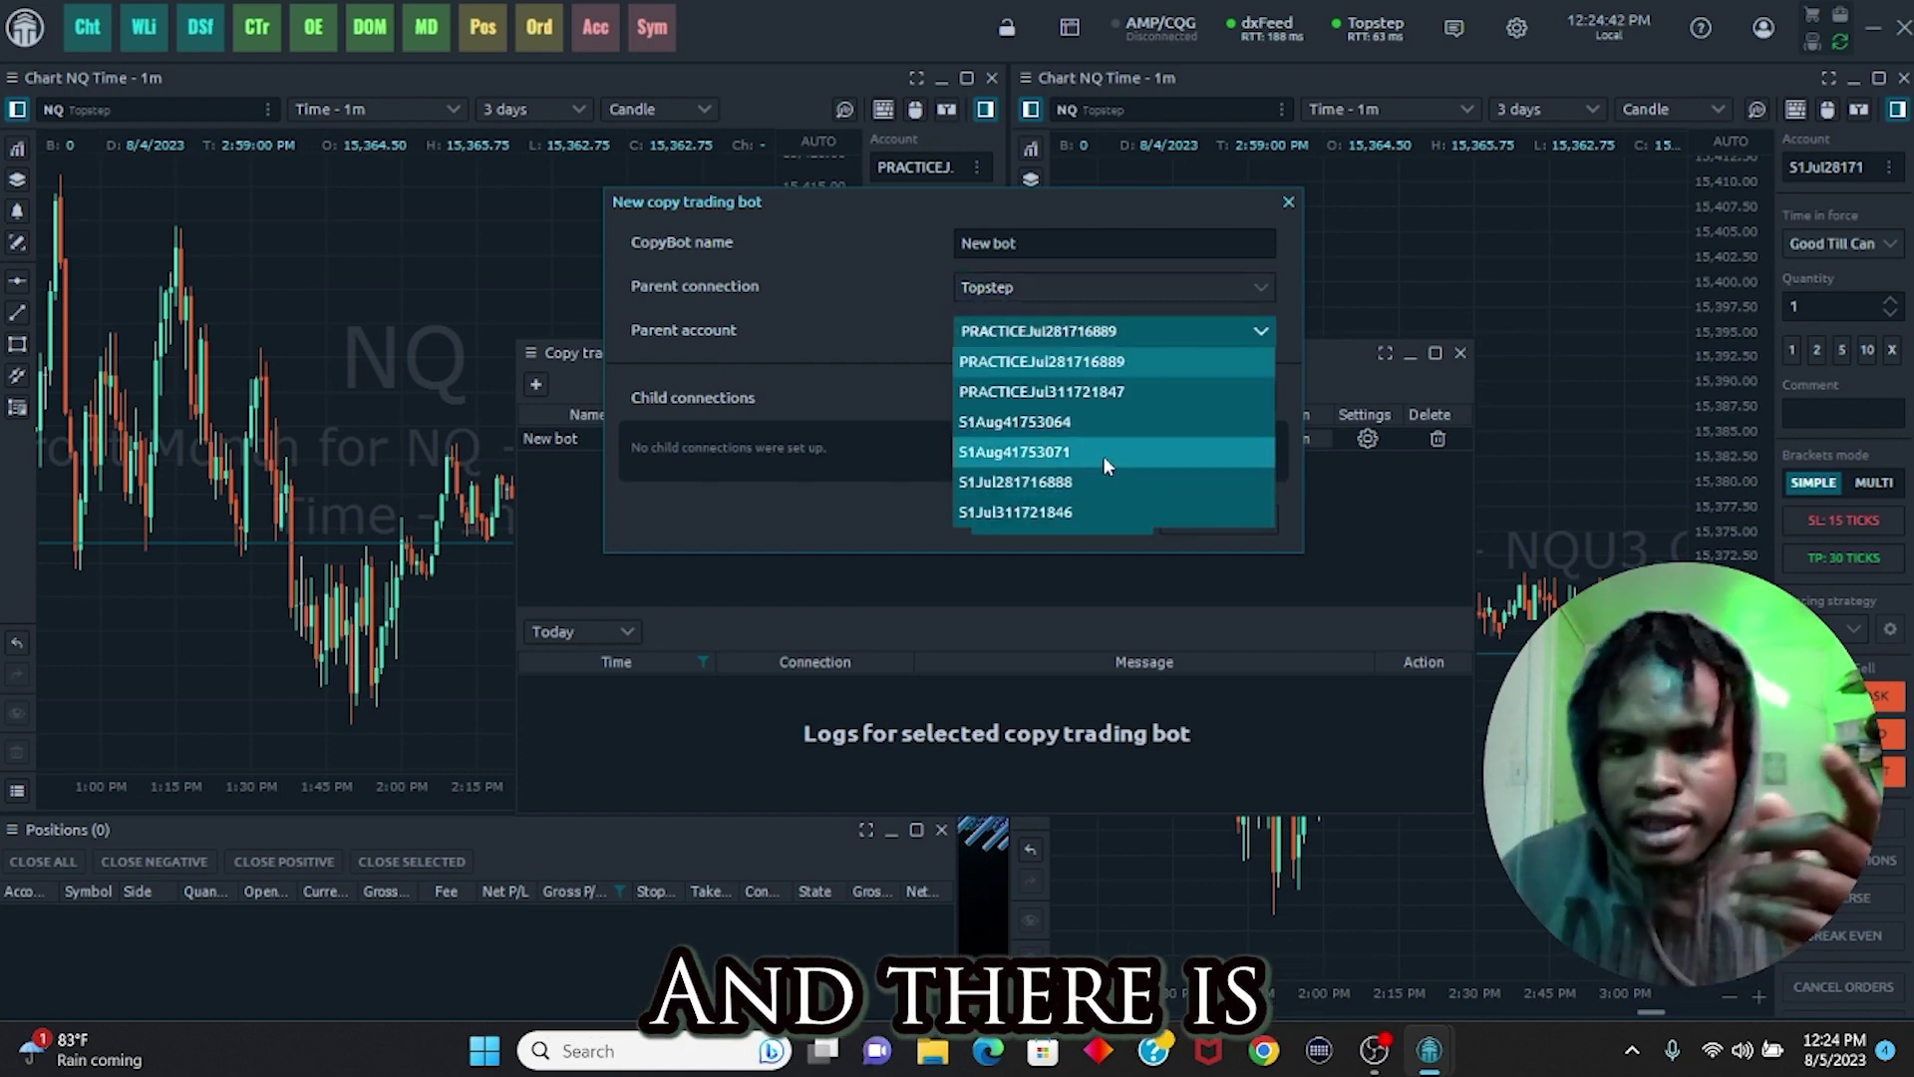
pyautogui.click(1060, 489)
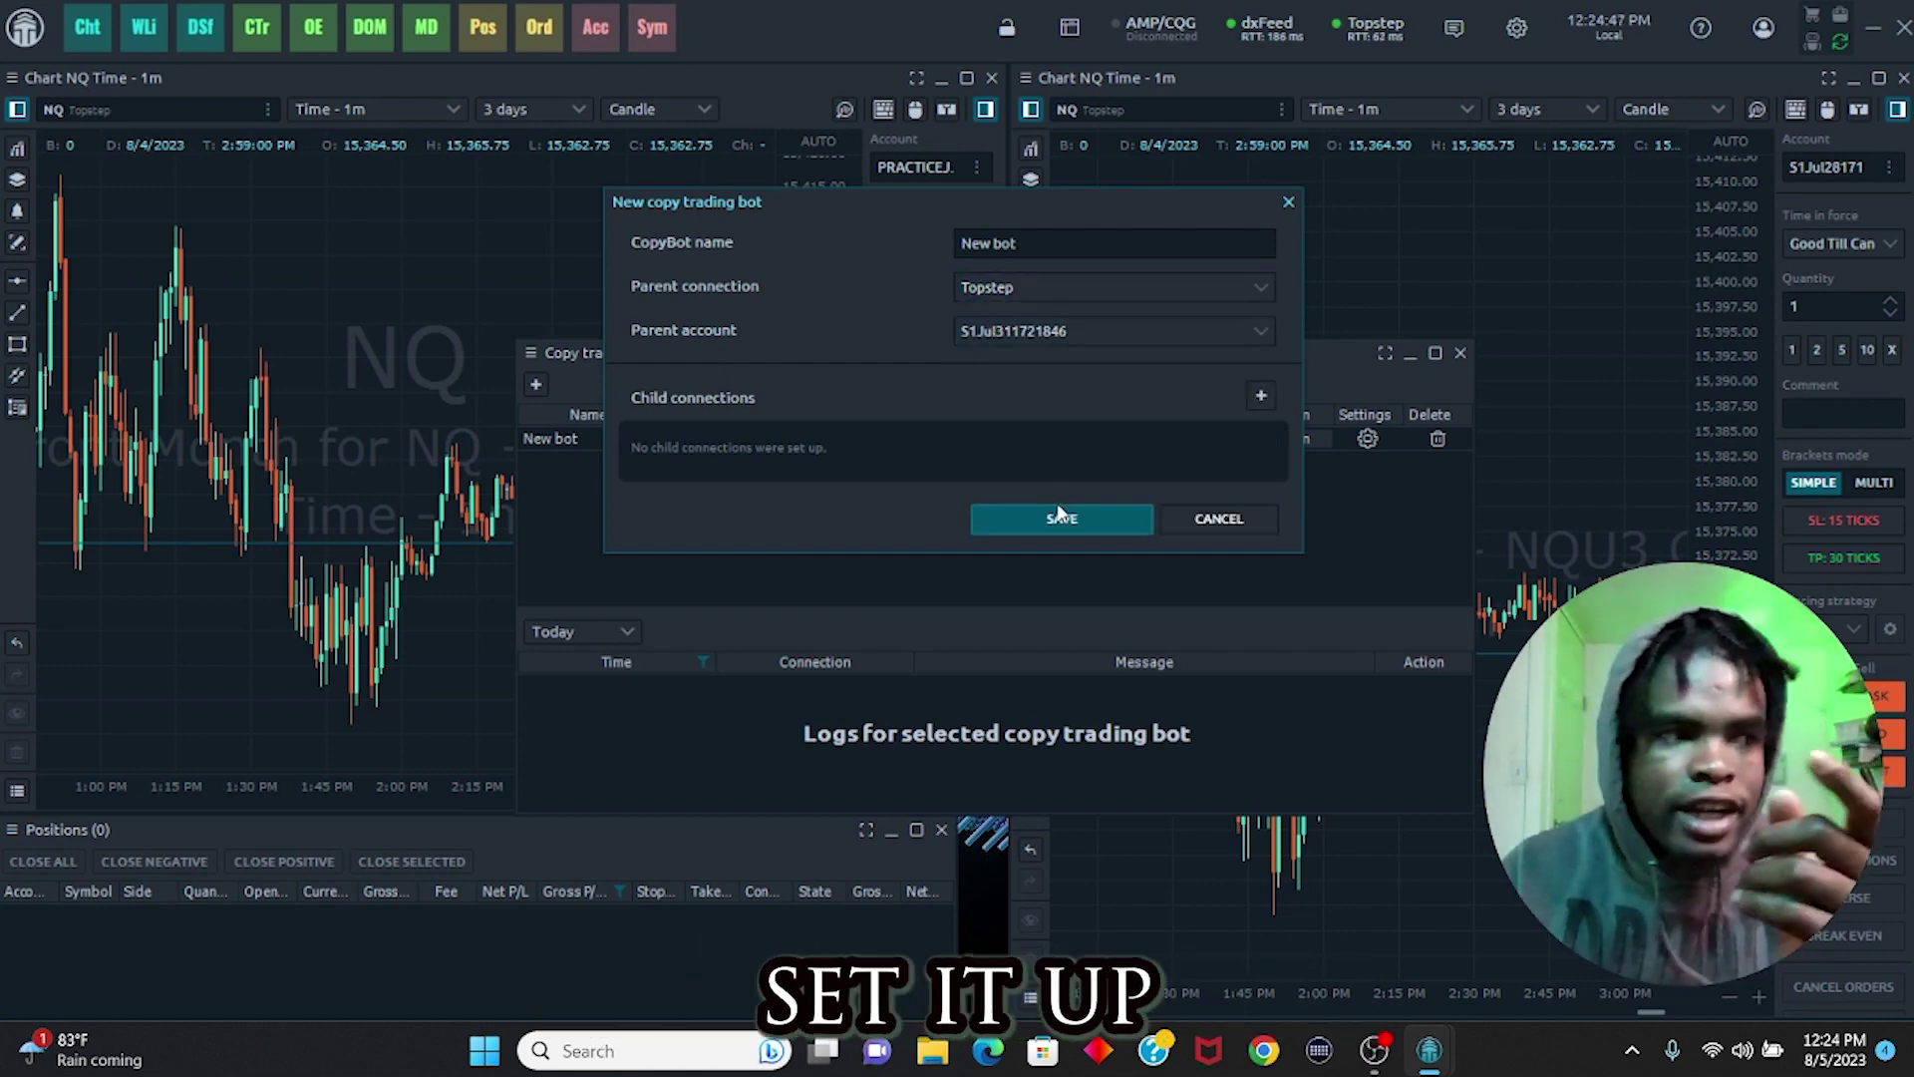
pyautogui.click(1069, 518)
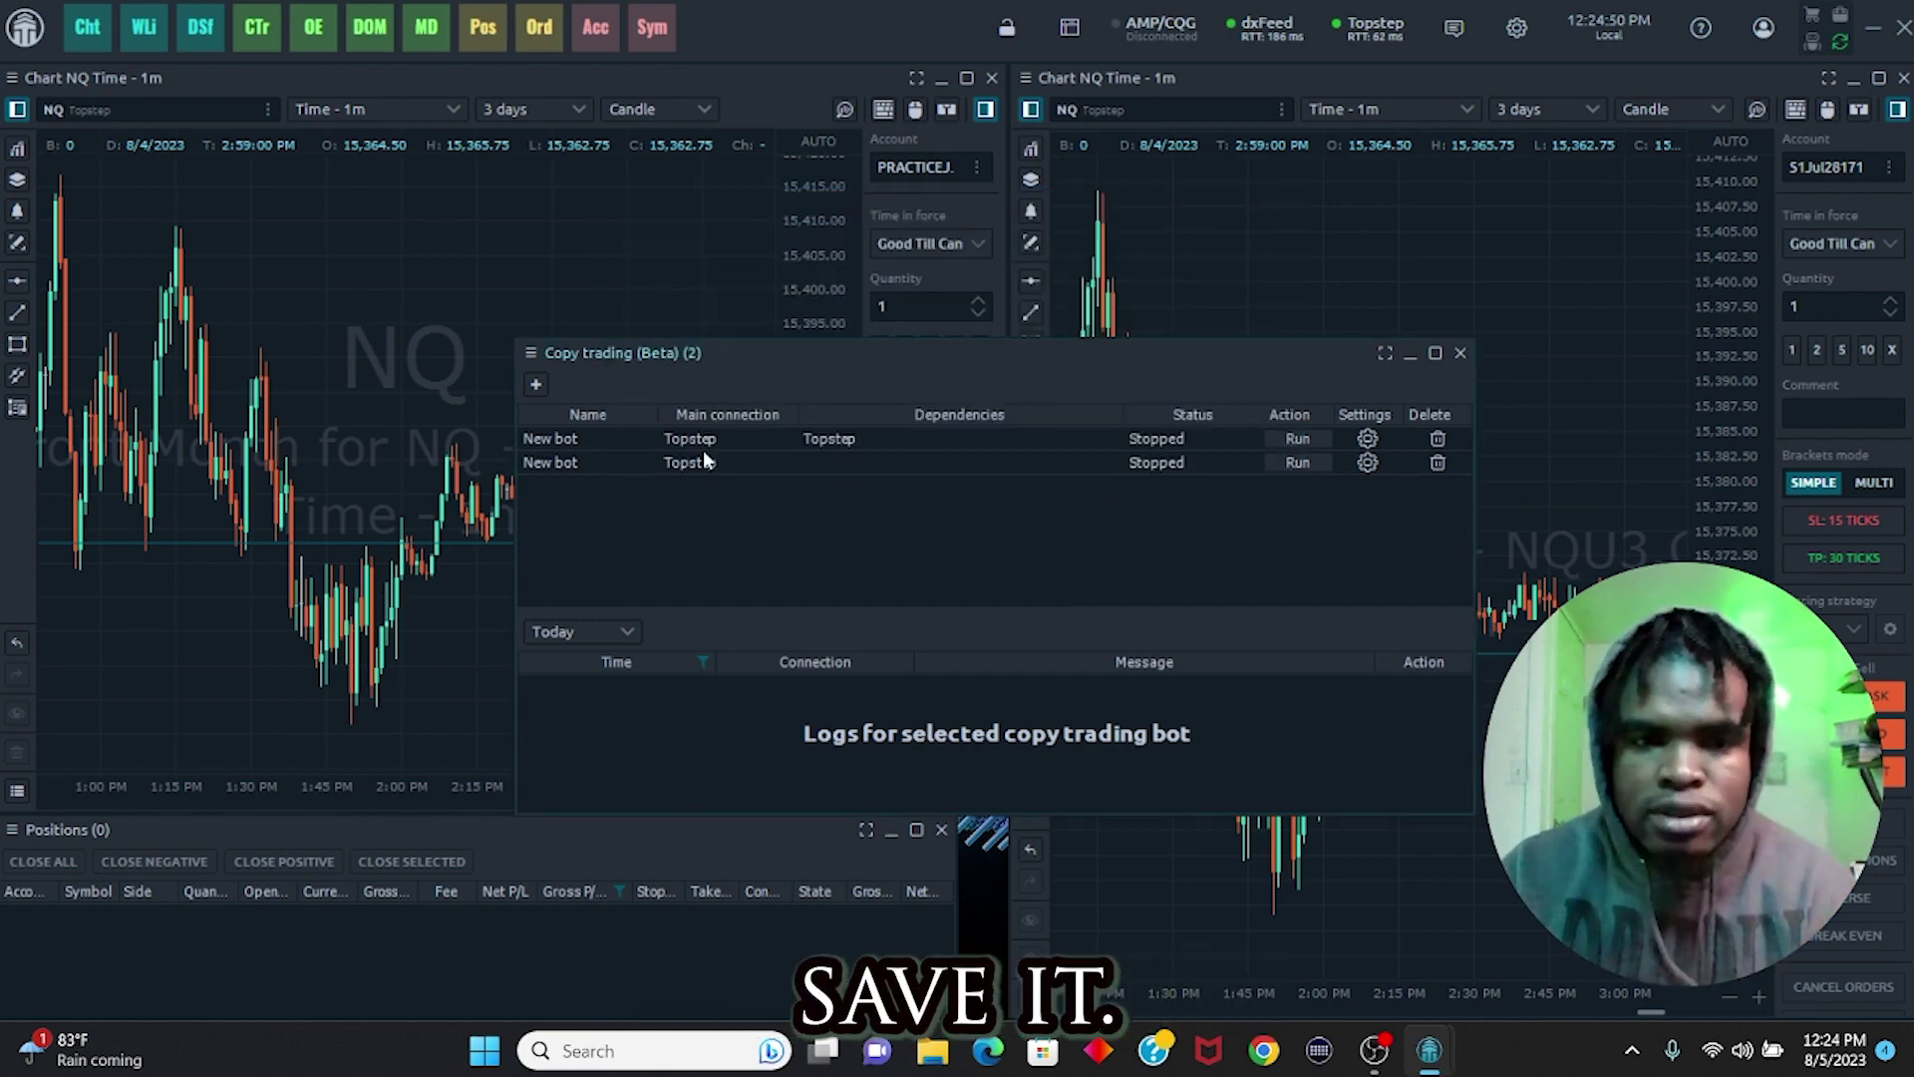